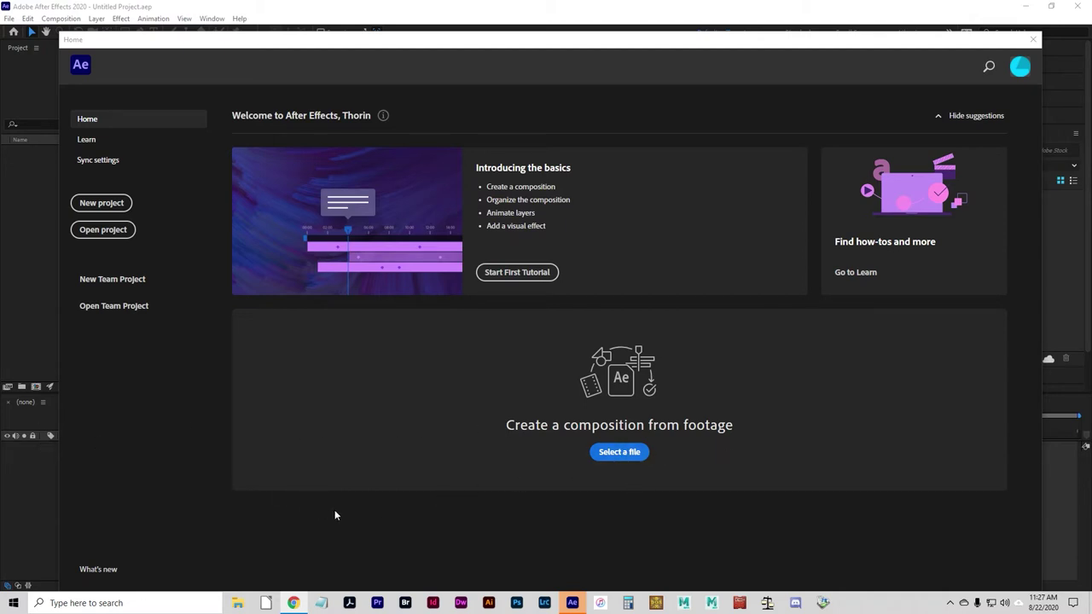
- Switch to Chrome, watch the first keyframes example under Exemplary Projects looped in full screen, and close the video
left_click(517, 506)
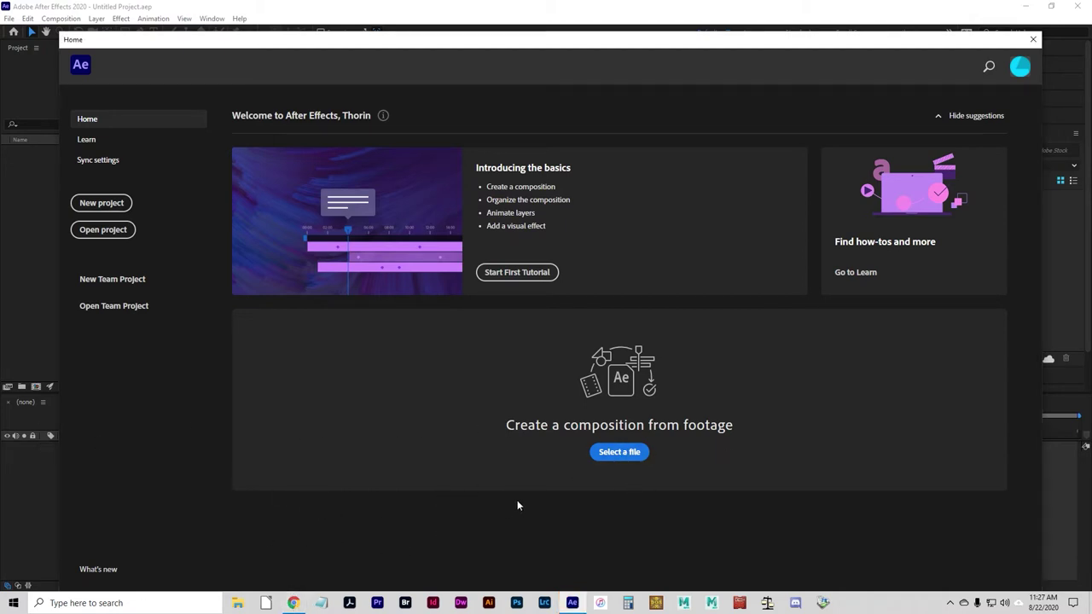
left_click(293, 603)
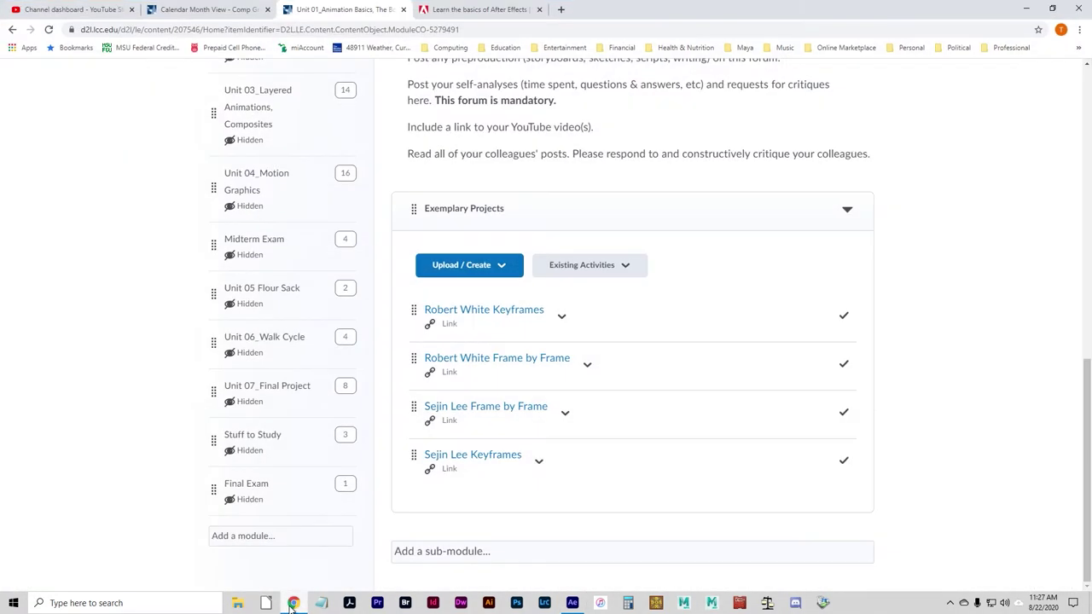
left_click(483, 312)
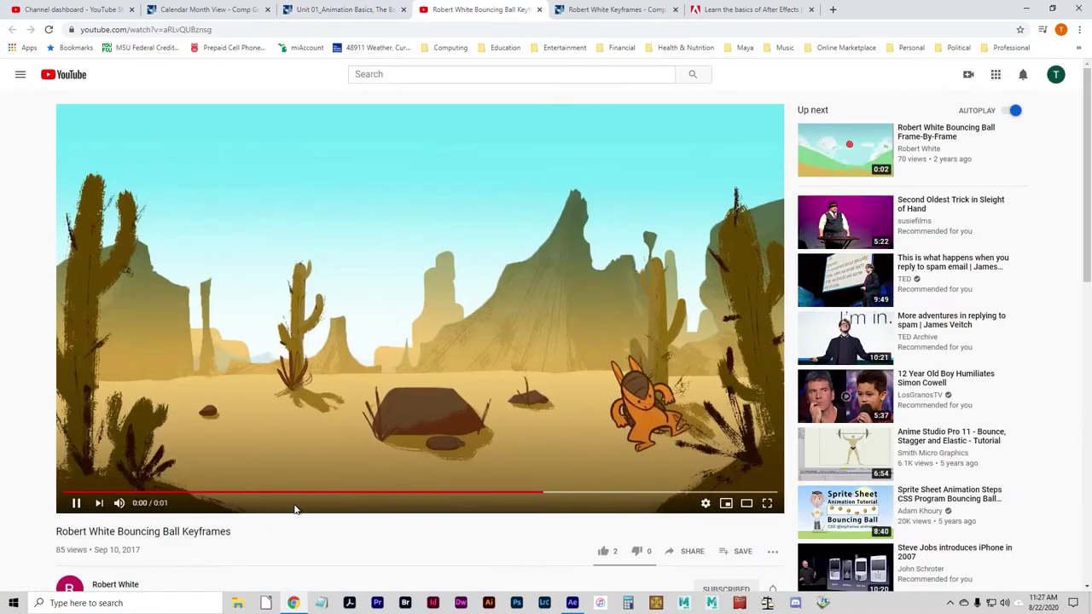
right_click(294, 495)
left_click(335, 450)
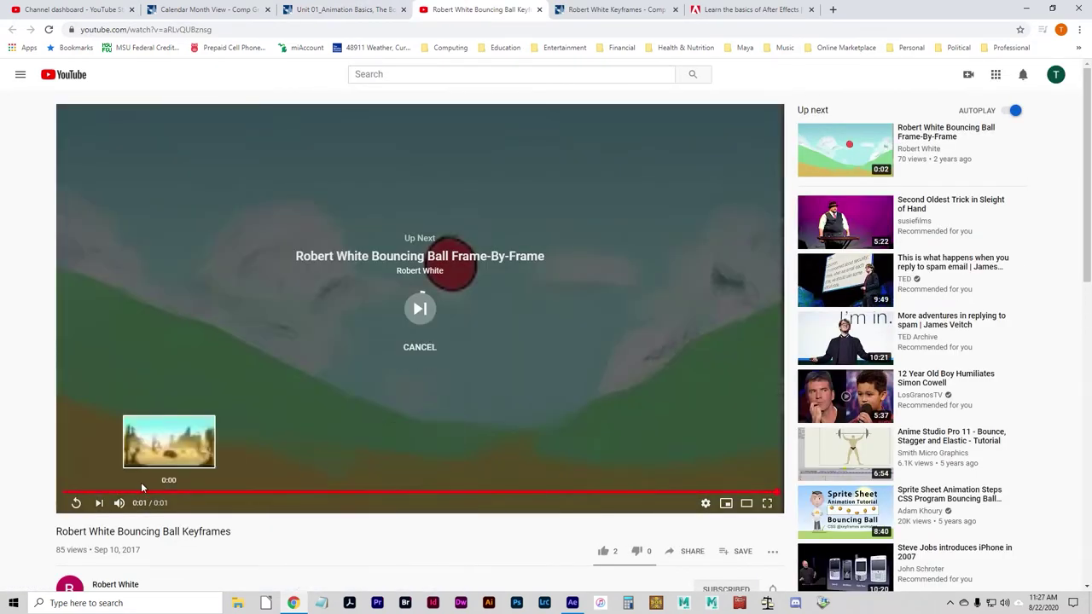
left_click(76, 503)
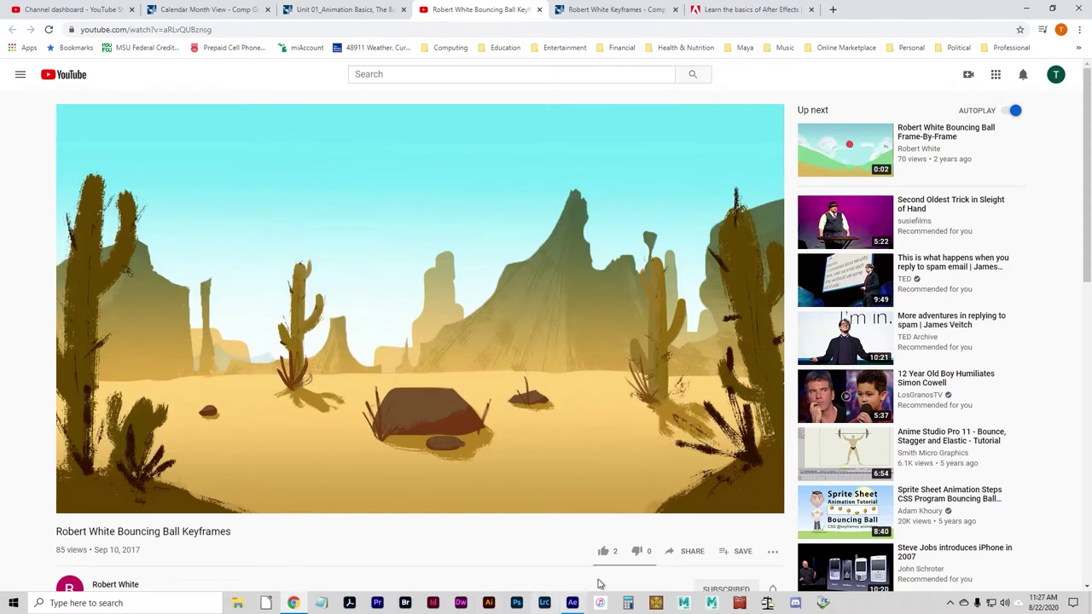
left_click(768, 504)
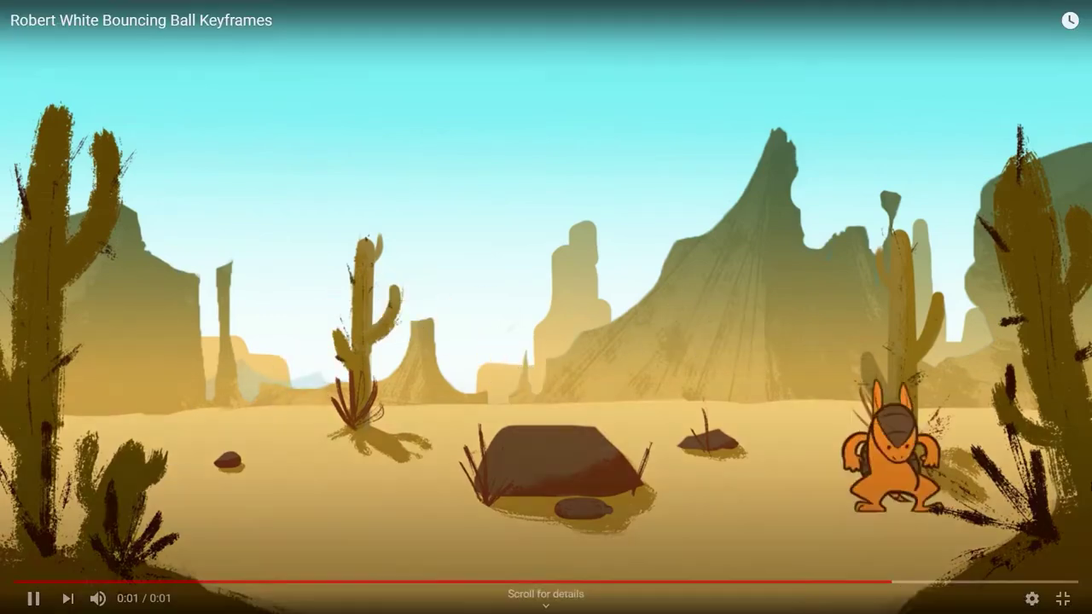
key("Escape")
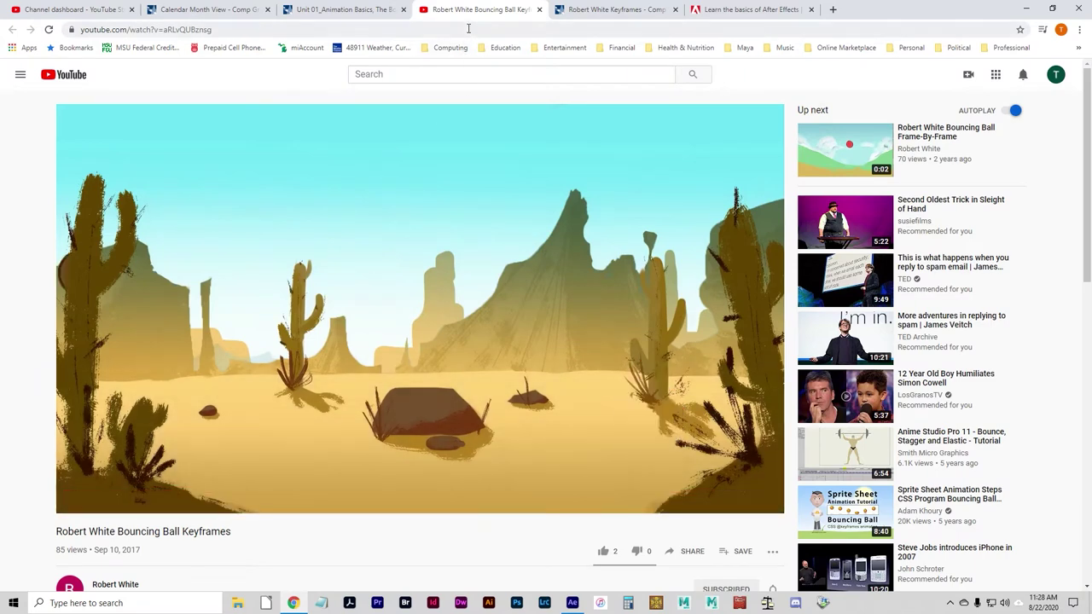
key("ctrl+w")
- Watch the first frame-by-frame example under Exemplary Projects looped in full screen, and close the video and leftover link pages
left_click(335, 7)
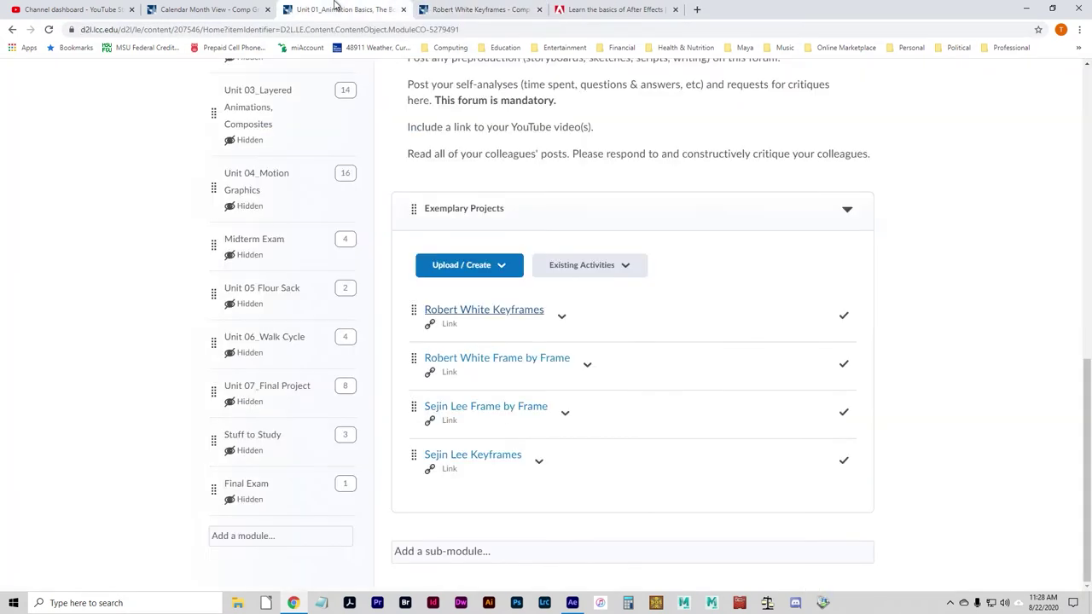
left_click(523, 363)
left_click(595, 7)
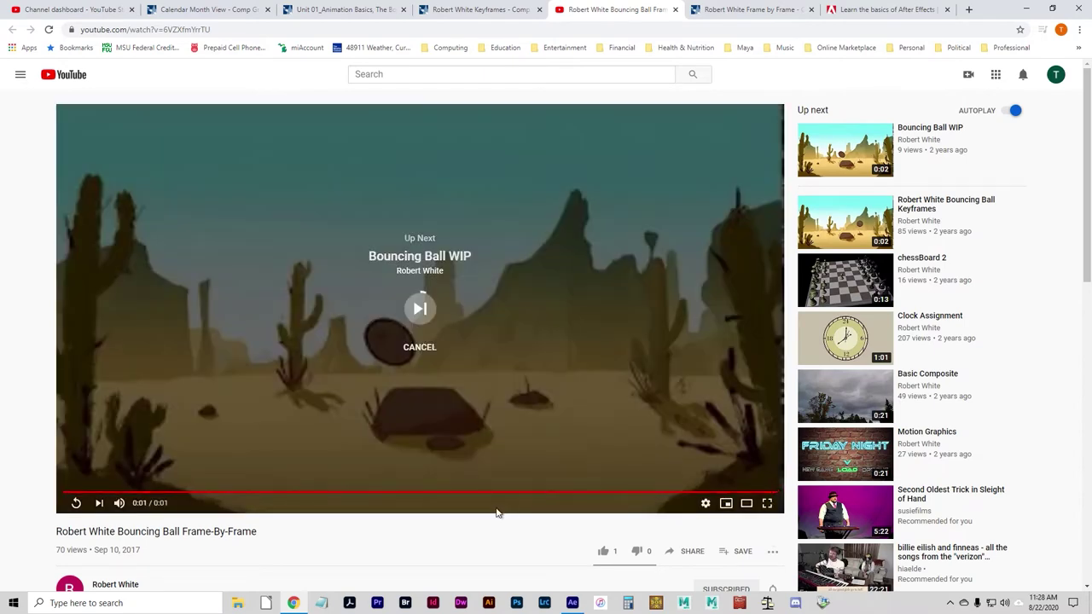
right_click(497, 511)
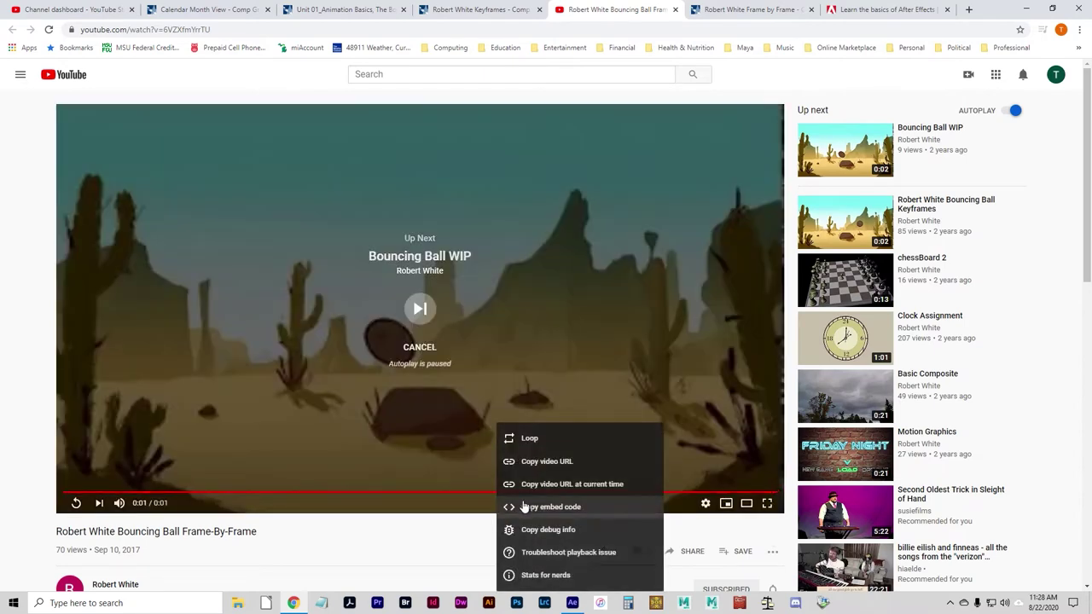
left_click(541, 442)
left_click(77, 503)
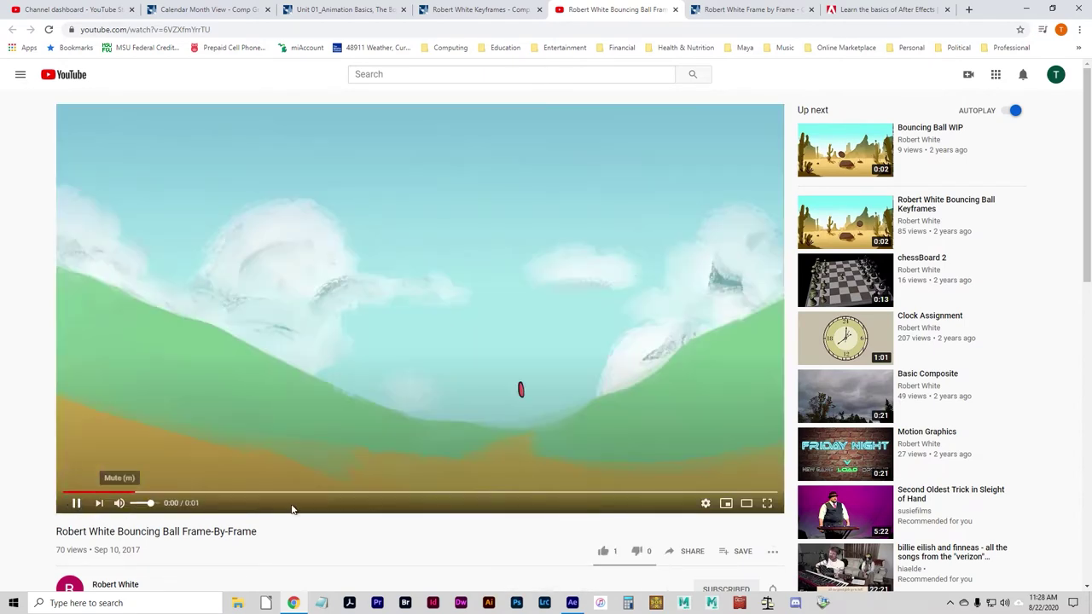
left_click(766, 503)
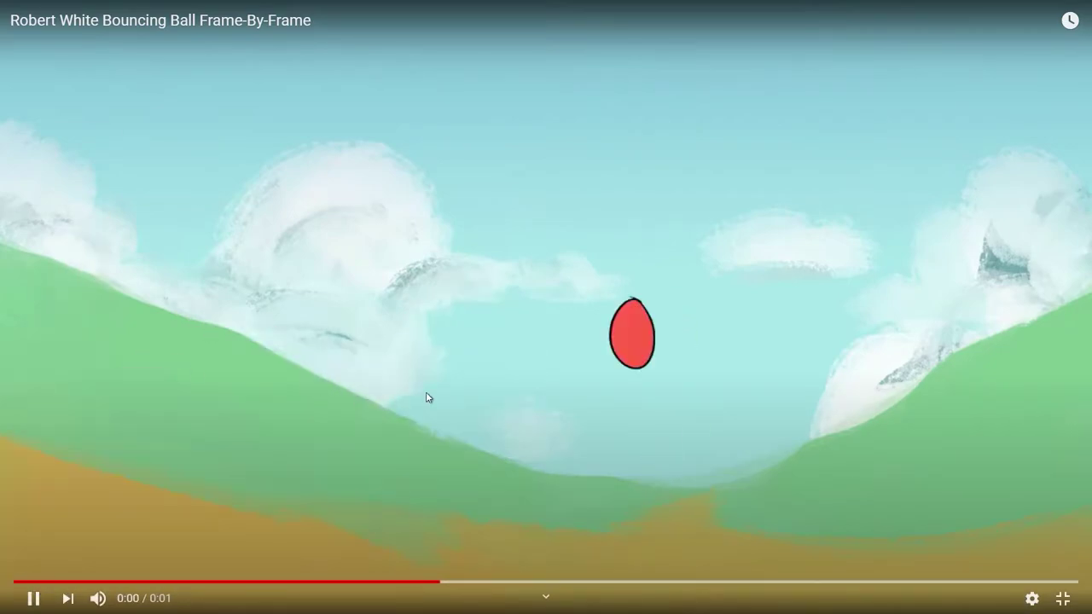
key("Escape")
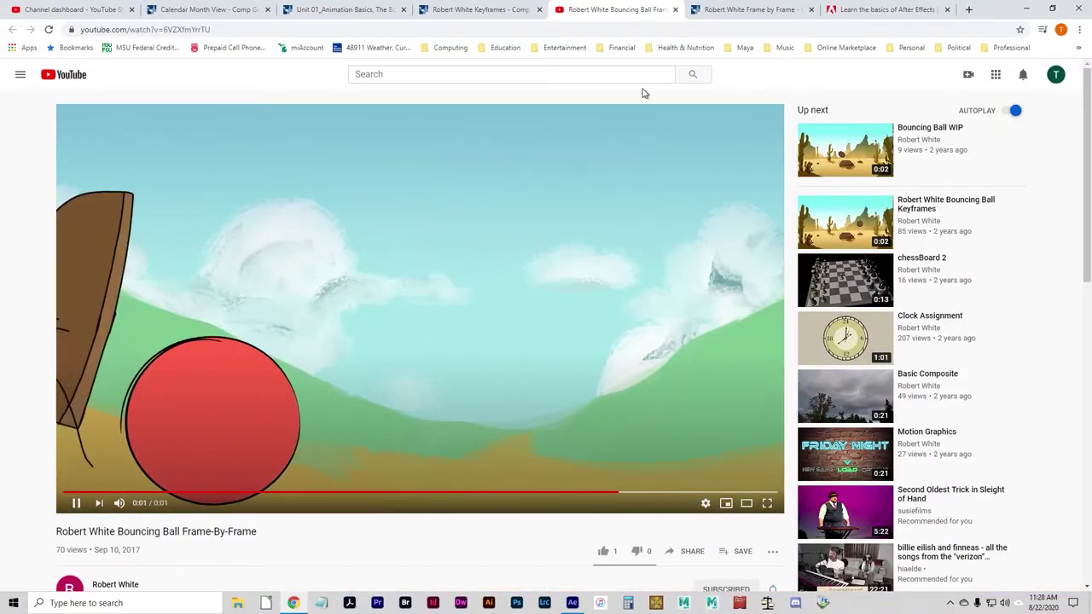
left_click(675, 10)
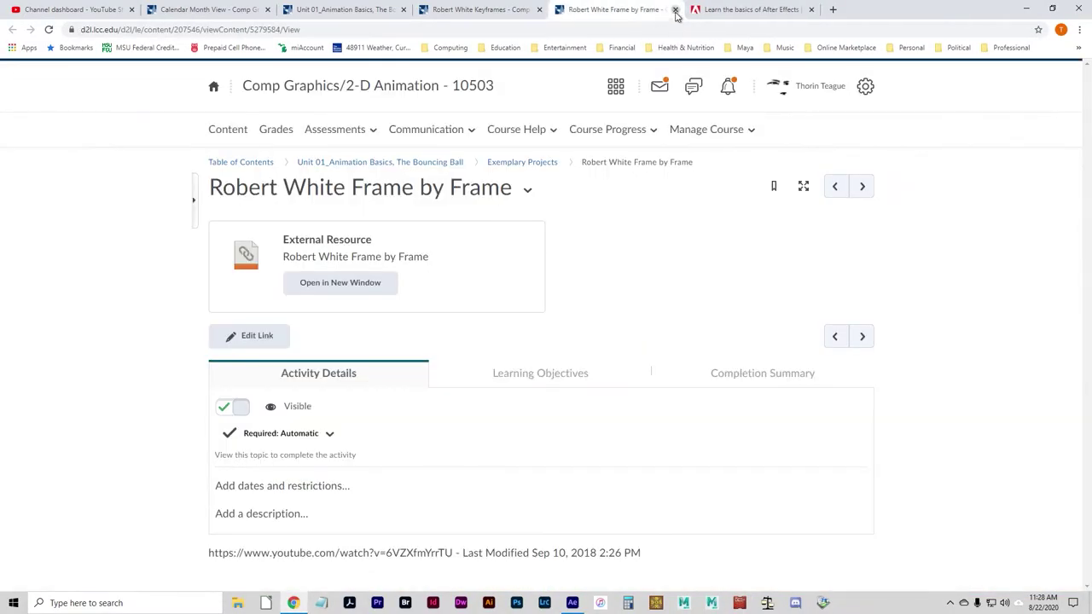
left_click(675, 10)
left_click(539, 10)
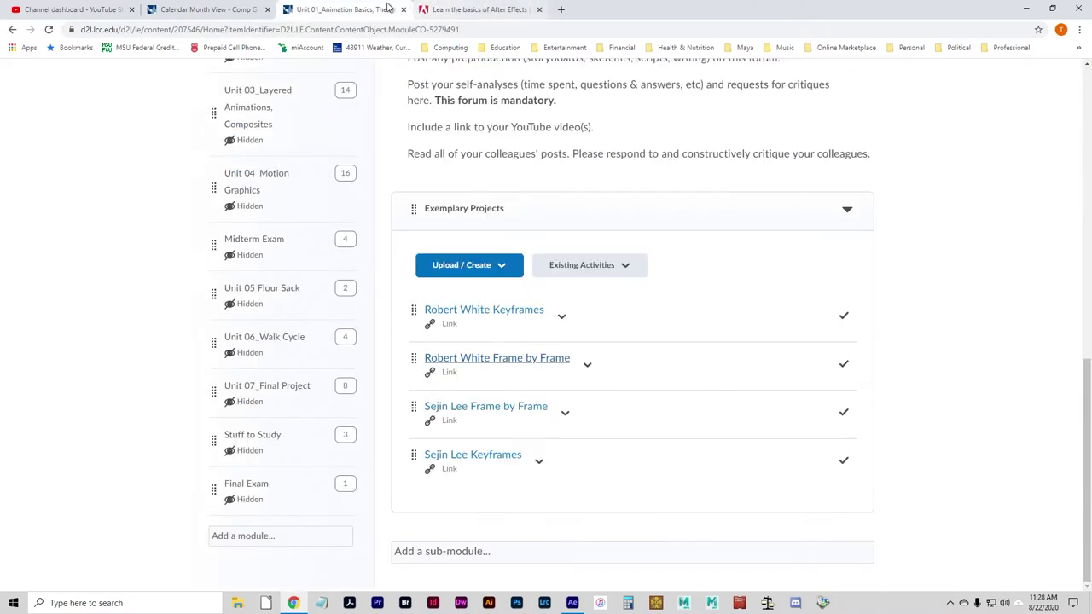
- Switch to After Effects, start a new project, and set up a new composition named Tutorial with the HDTV 1080 24 preset
left_click(577, 606)
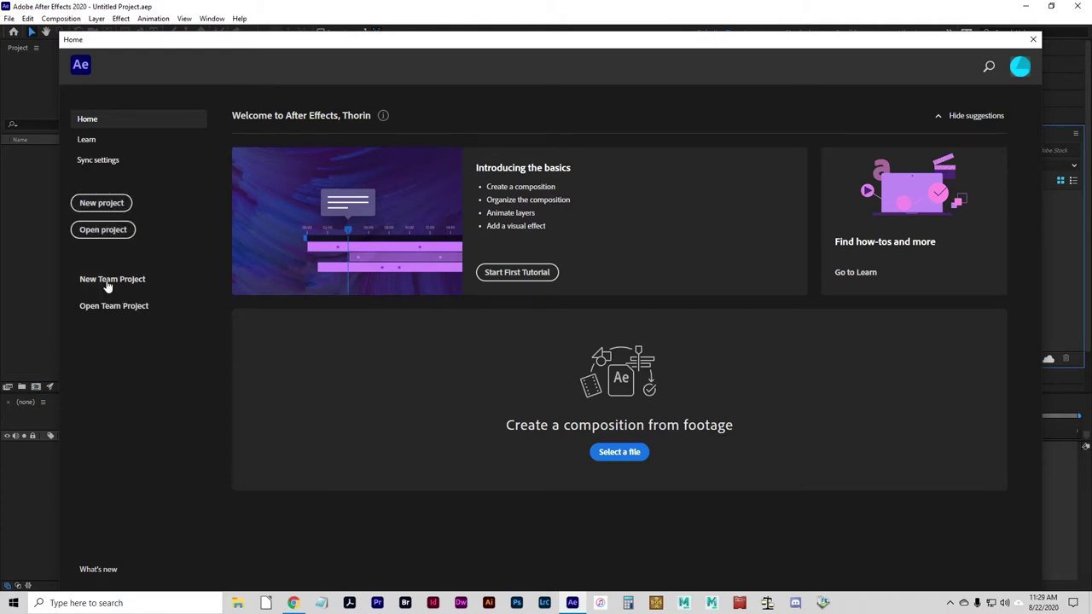
left_click(101, 205)
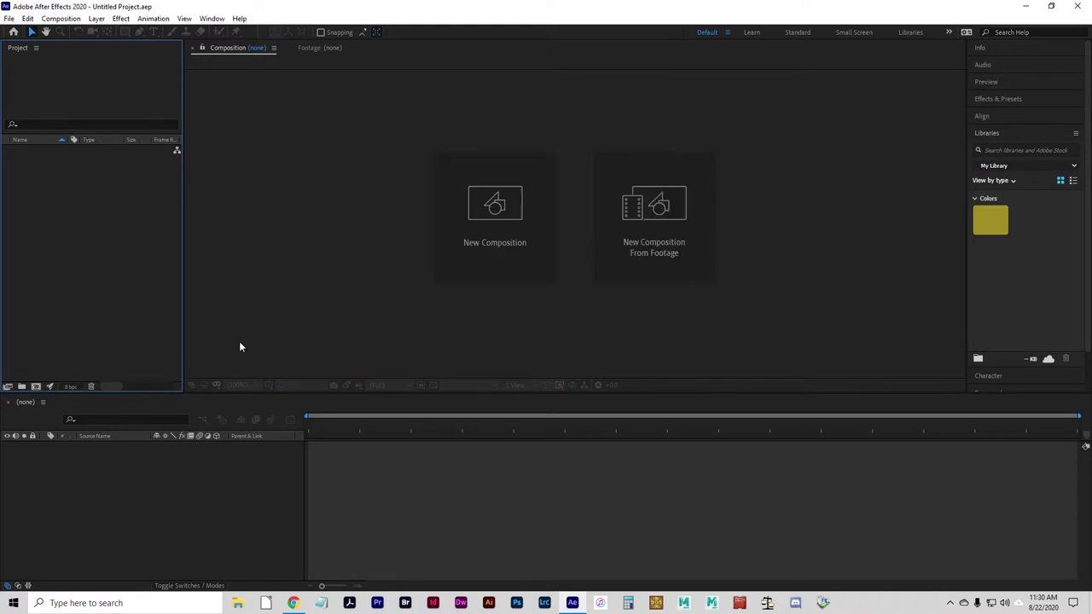
left_click(500, 218)
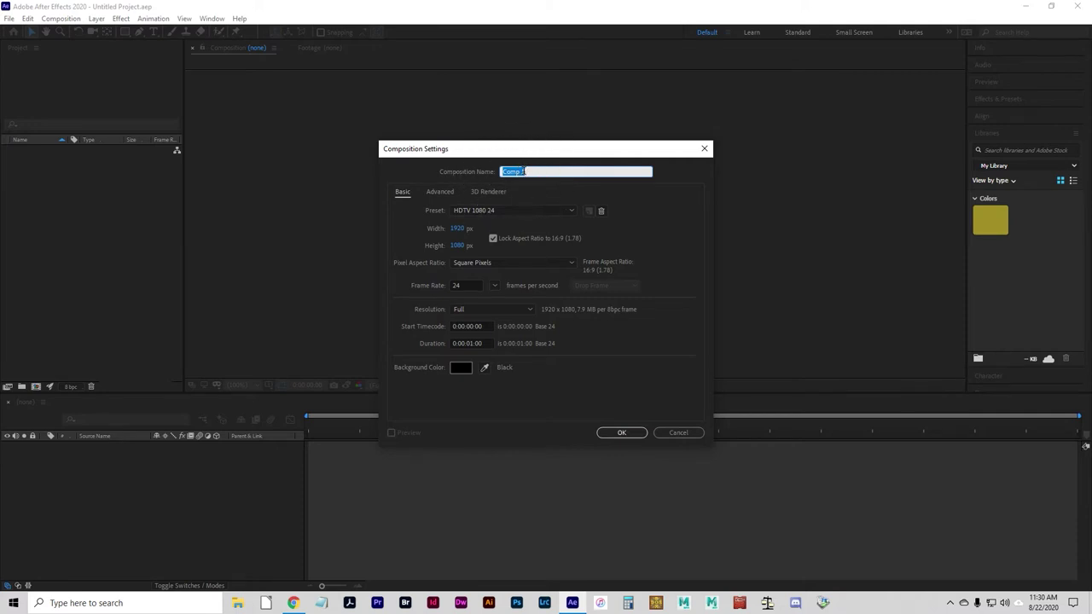
left_click(529, 172)
left_click_drag(529, 172, 490, 176)
type("Tutorial")
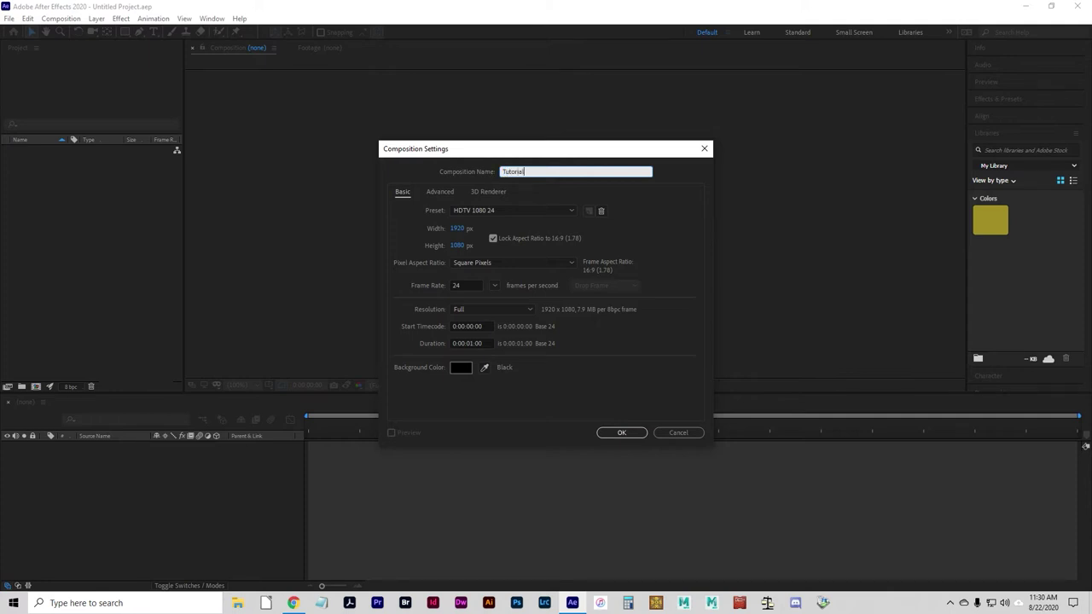
left_click(473, 210)
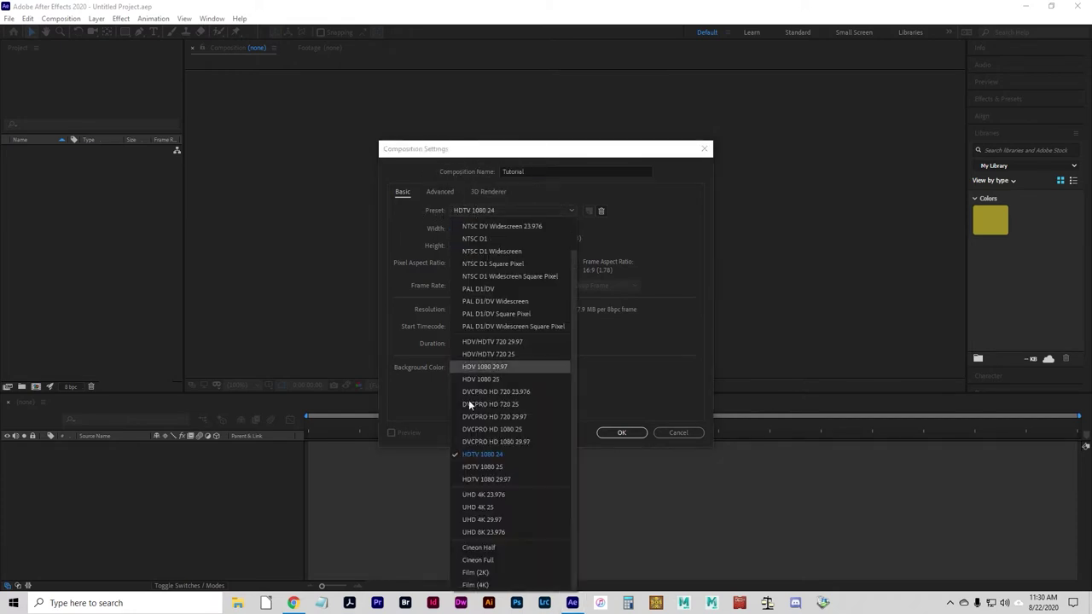
left_click(493, 459)
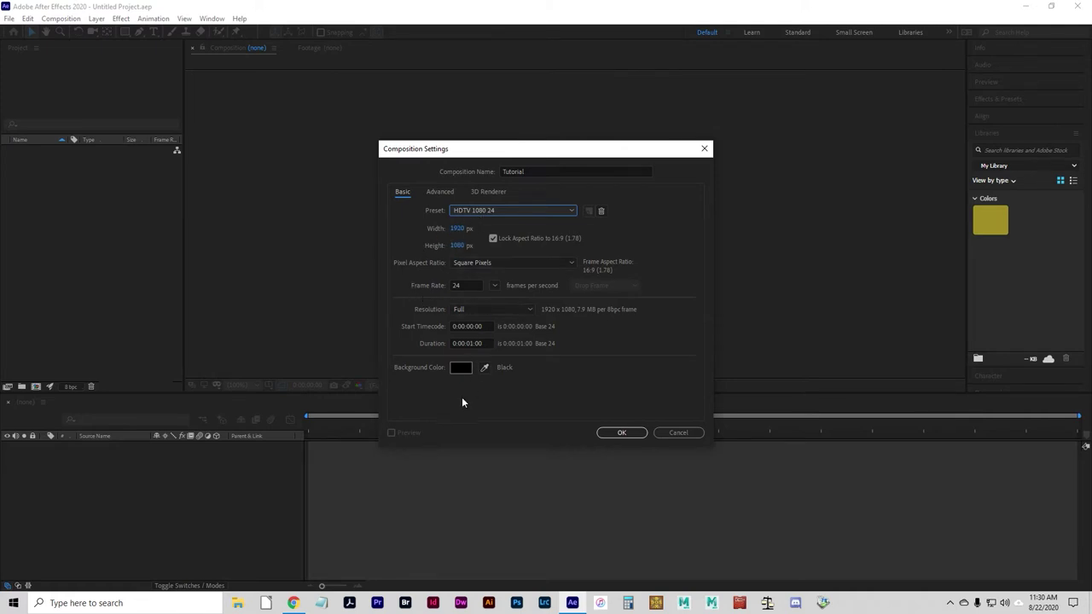
- Set the composition's duration to 0:00:01:00 and create the composition
left_click(457, 343)
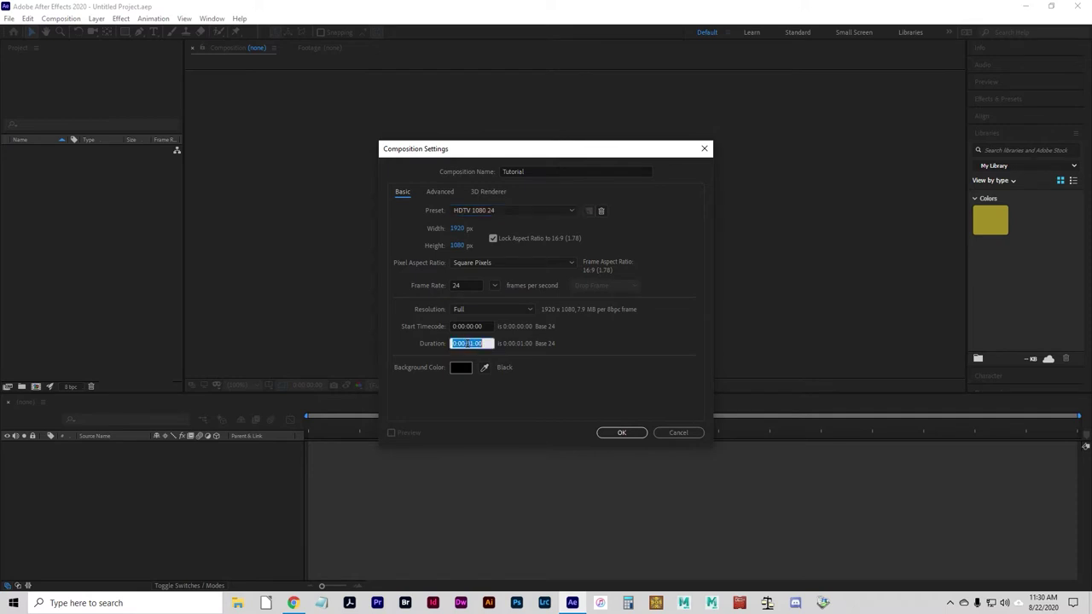
left_click(467, 343)
double_click(462, 343)
type("30")
left_click_drag(470, 343, 465, 343)
type("1")
left_click_drag(474, 343, 468, 343)
type("01")
left_click(622, 433)
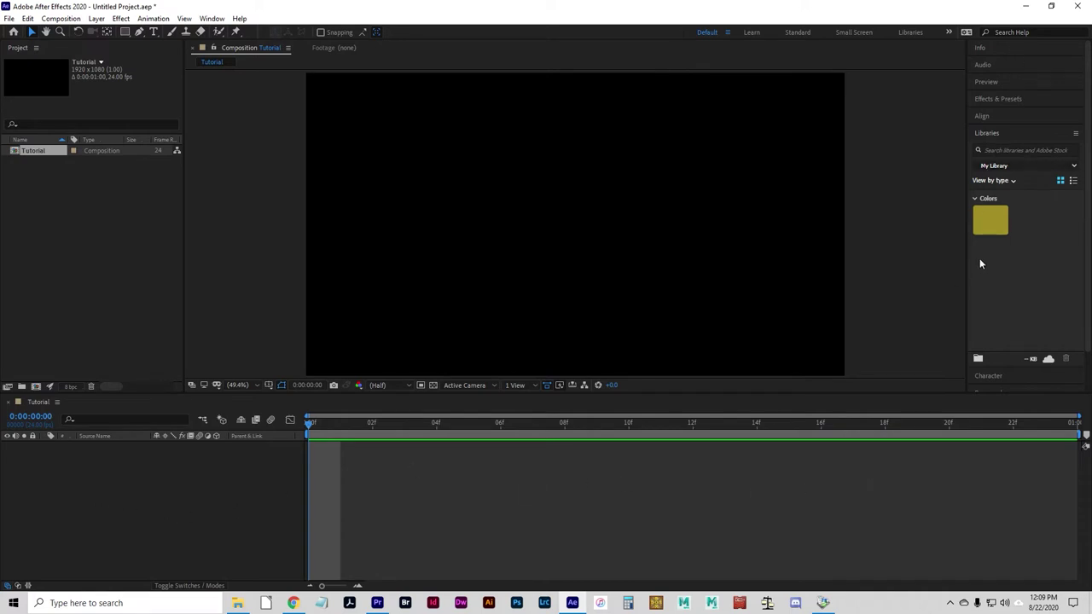
left_click(951, 32)
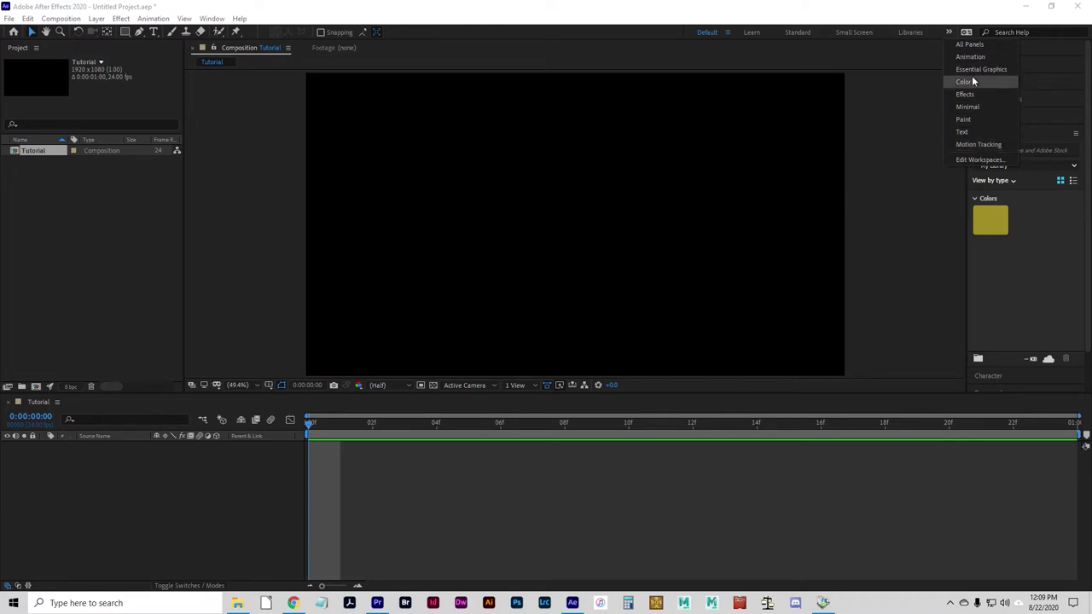
left_click(950, 33)
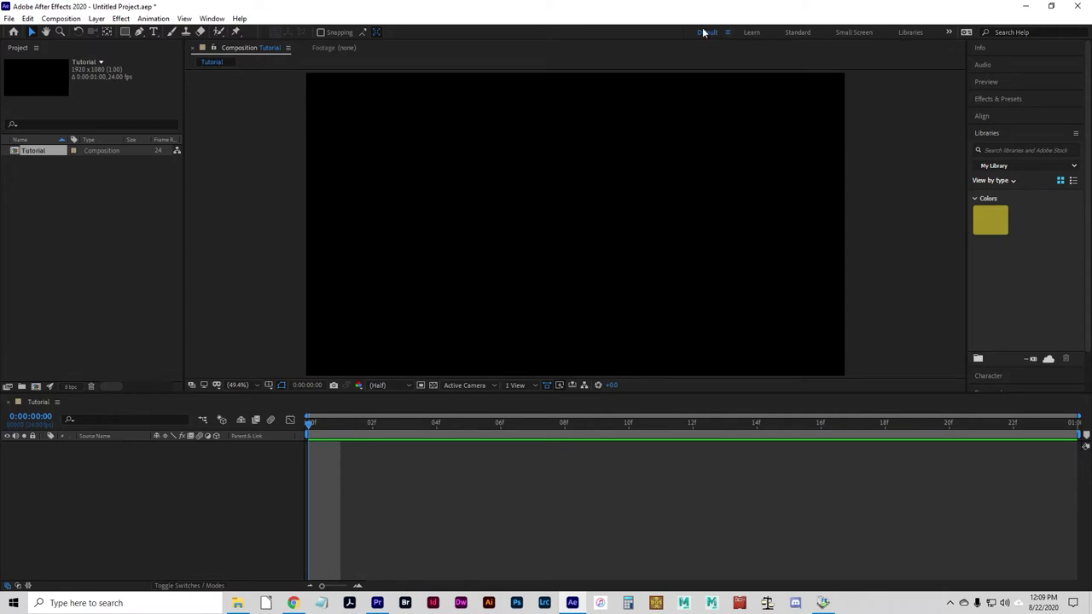
left_click(949, 33)
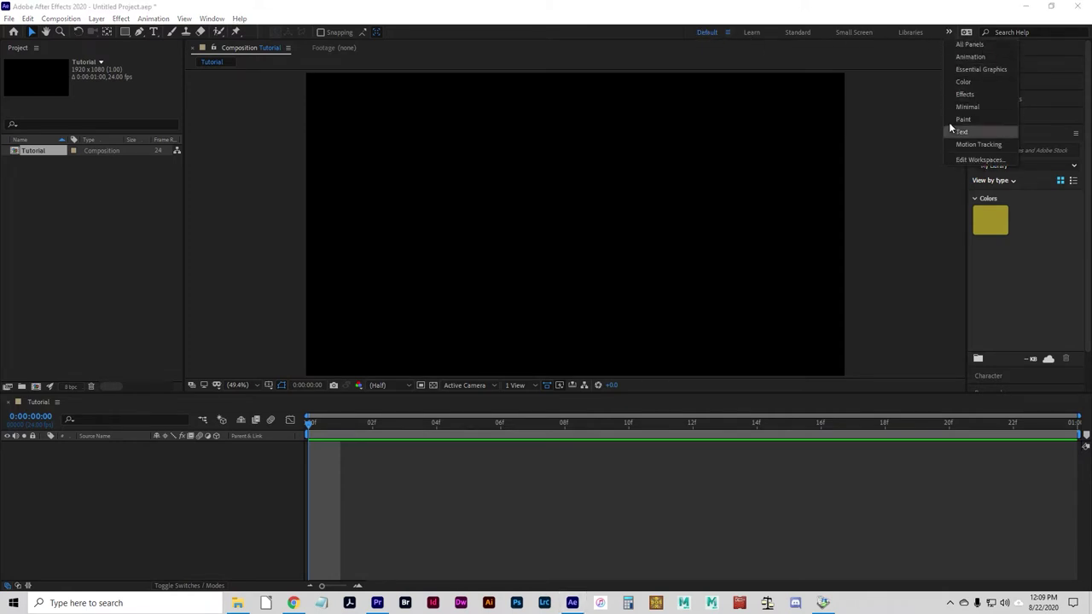
left_click(949, 31)
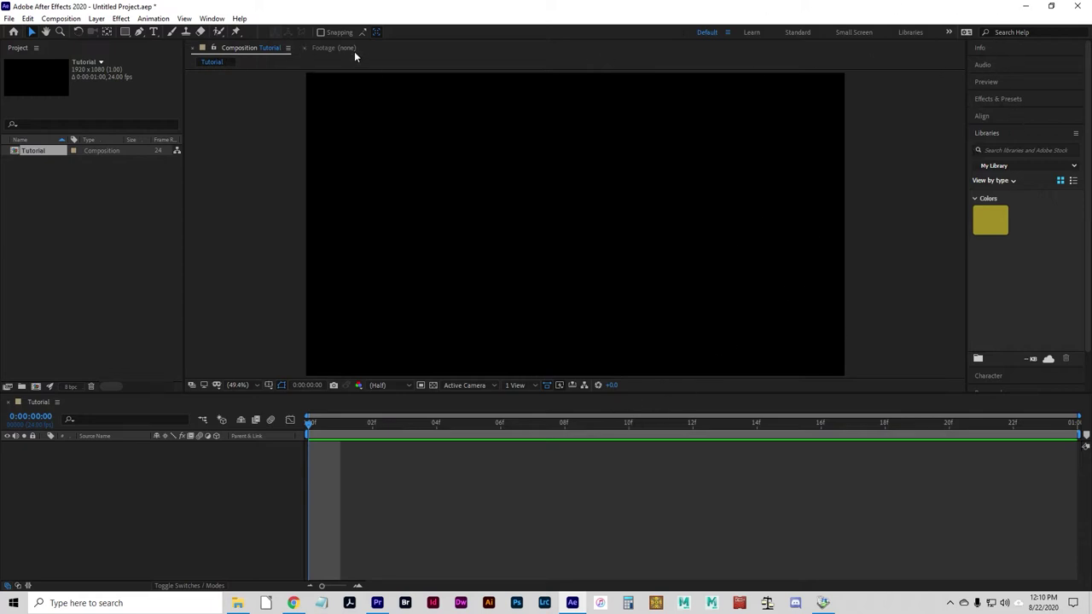
- Reorder the viewer panels so Footage comes before Composition, and bring the Tutorial composition back into view
left_click_drag(346, 48, 242, 128)
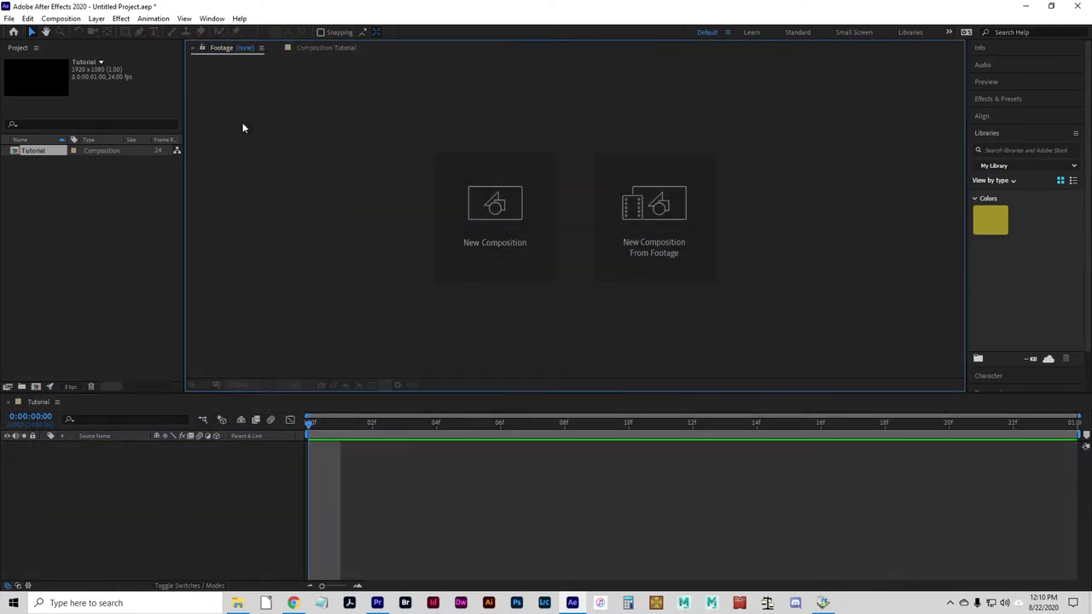
mouse_move(226, 47)
left_mouse_down()
mouse_move(325, 165)
mouse_move(227, 36)
left_mouse_up()
mouse_move(21, 52)
left_mouse_down()
mouse_move(151, 137)
mouse_move(253, 173)
mouse_move(178, 160)
mouse_move(75, 48)
mouse_move(24, 48)
left_mouse_up()
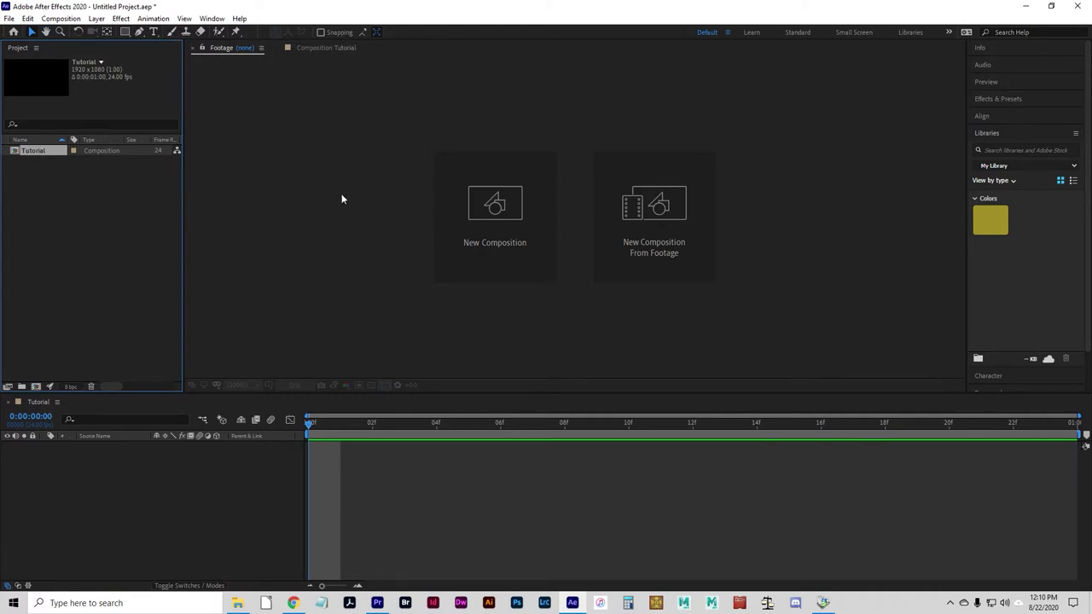
left_click(86, 399)
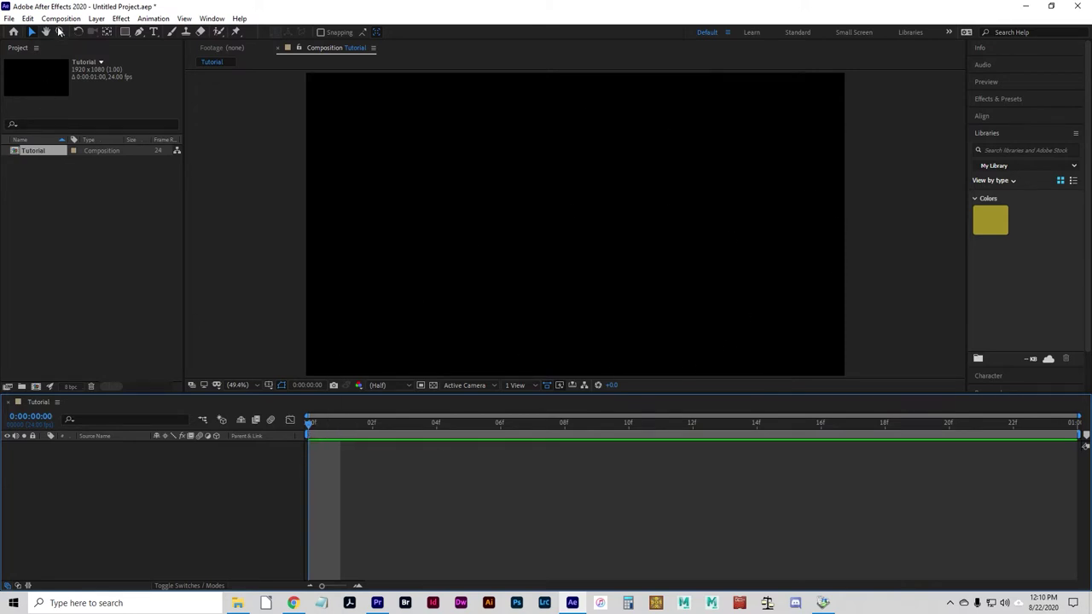
- Draw a wide red rectangle with a 2 px white stroke across the middle of the Tutorial composition and preview it
left_click(125, 31)
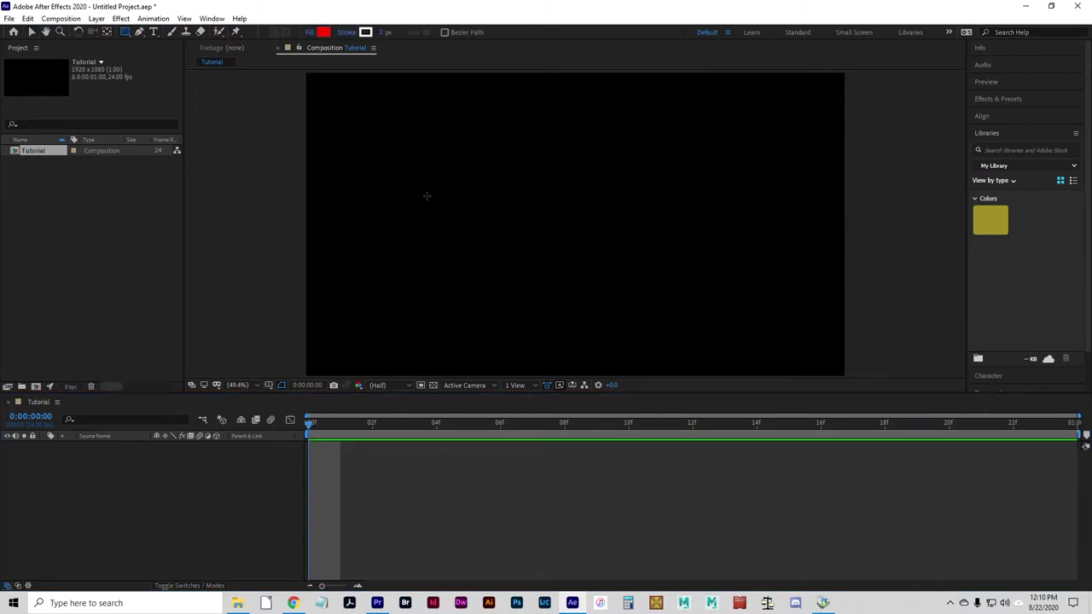
mouse_move(426, 185)
left_mouse_down()
mouse_move(623, 284)
mouse_move(764, 291)
left_mouse_up()
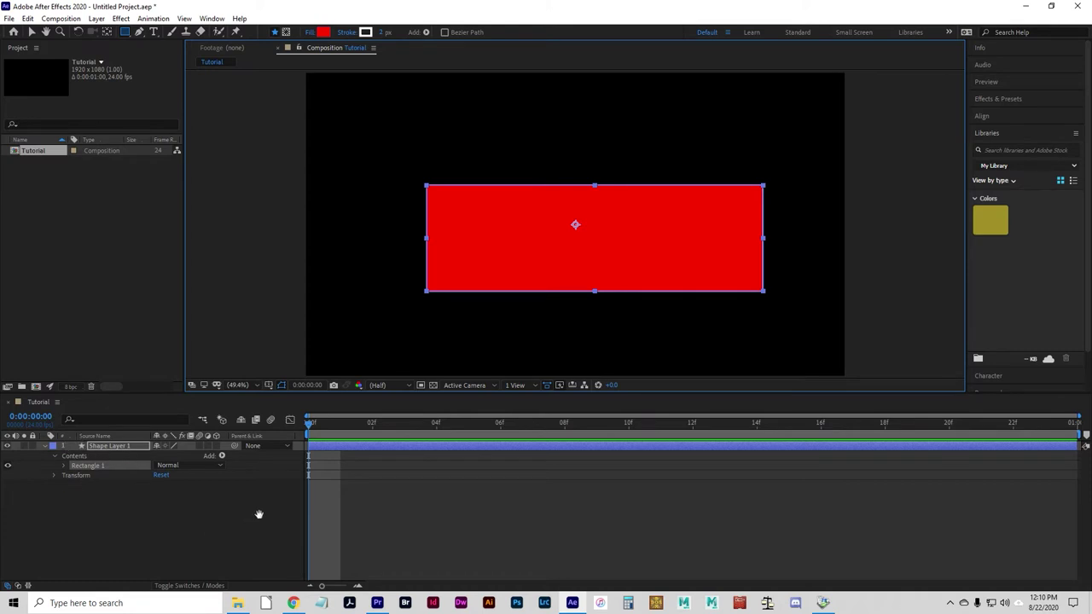
key("space")
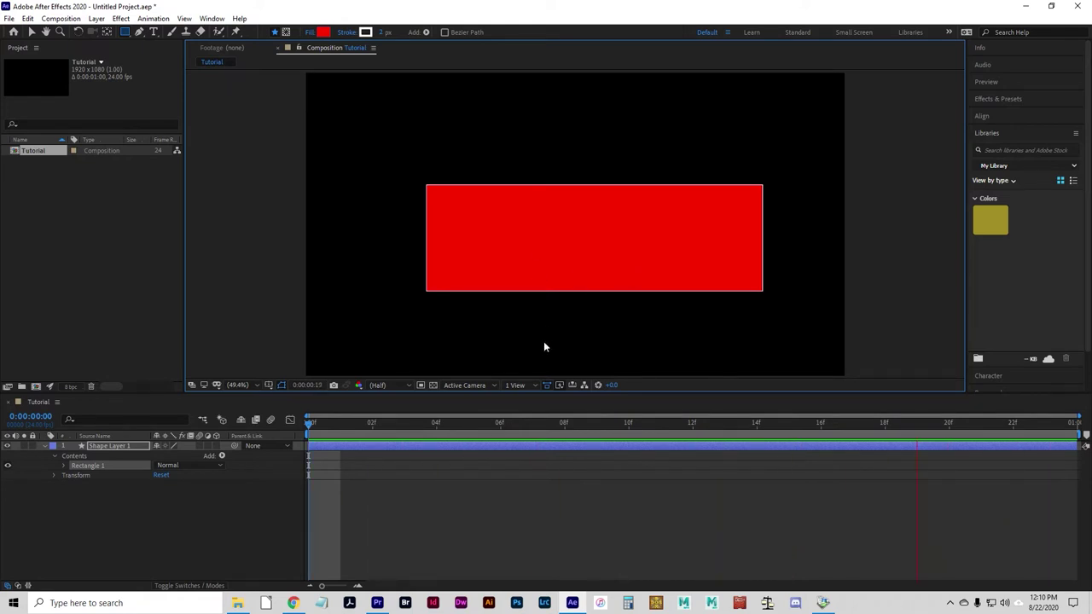
key("space")
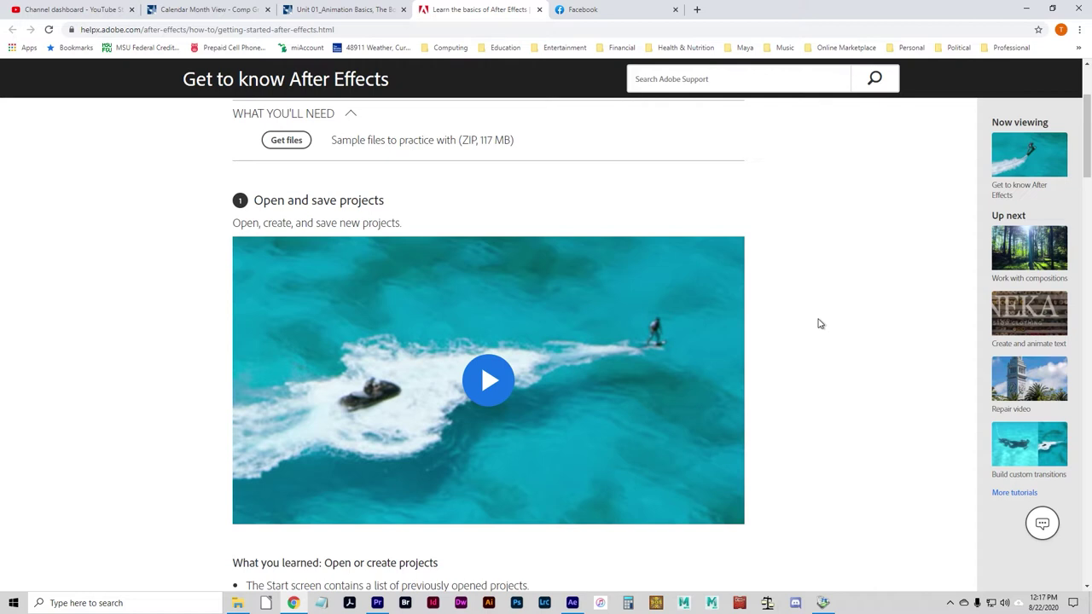
- Play the "Open and save projects" video on the Get to know After Effects page in full screen
left_click(488, 379)
left_click(734, 511)
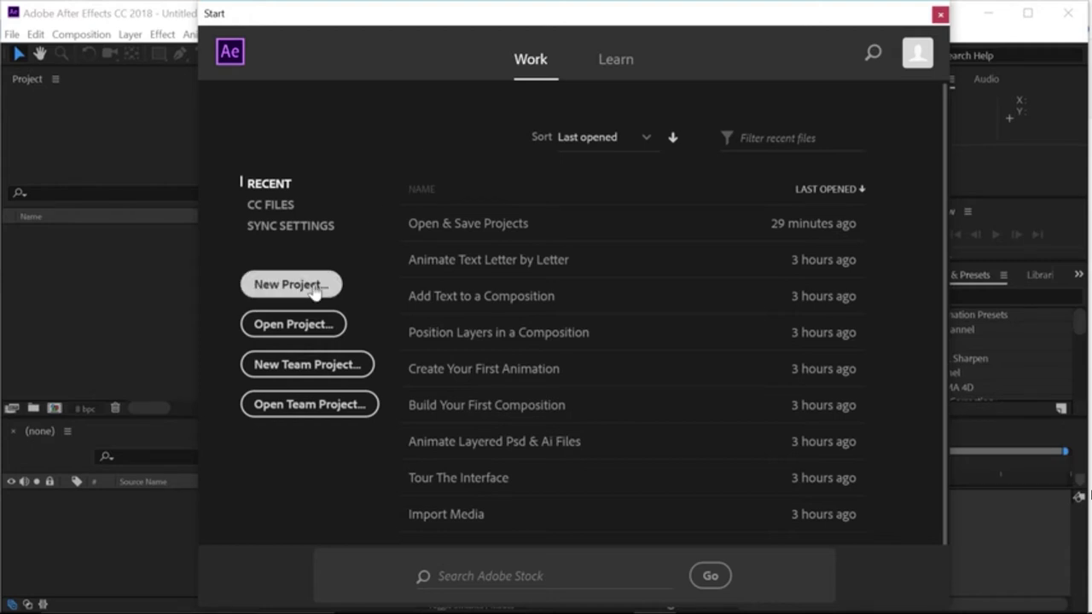
- Open the existing Open & Save Projects project from the Get to Know After Effects folder and preview its composition
left_click(307, 334)
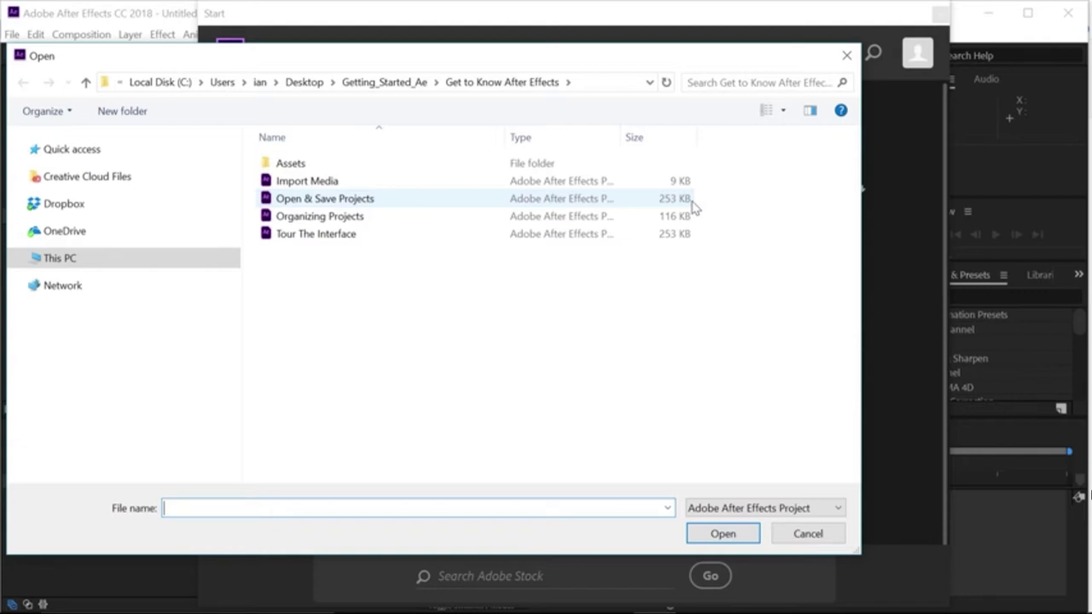
left_click(431, 207)
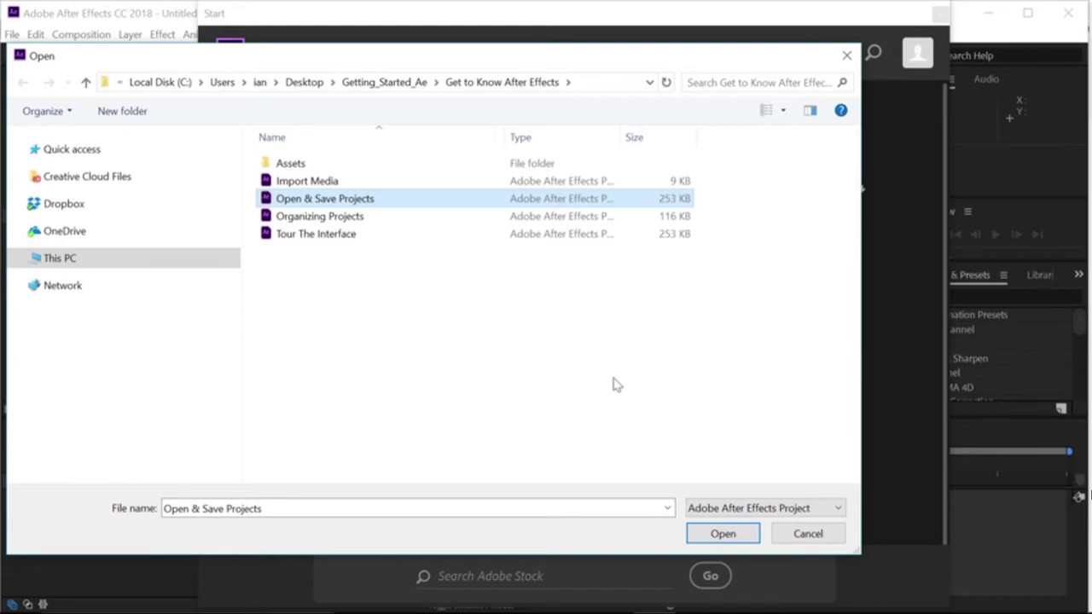
left_click(721, 533)
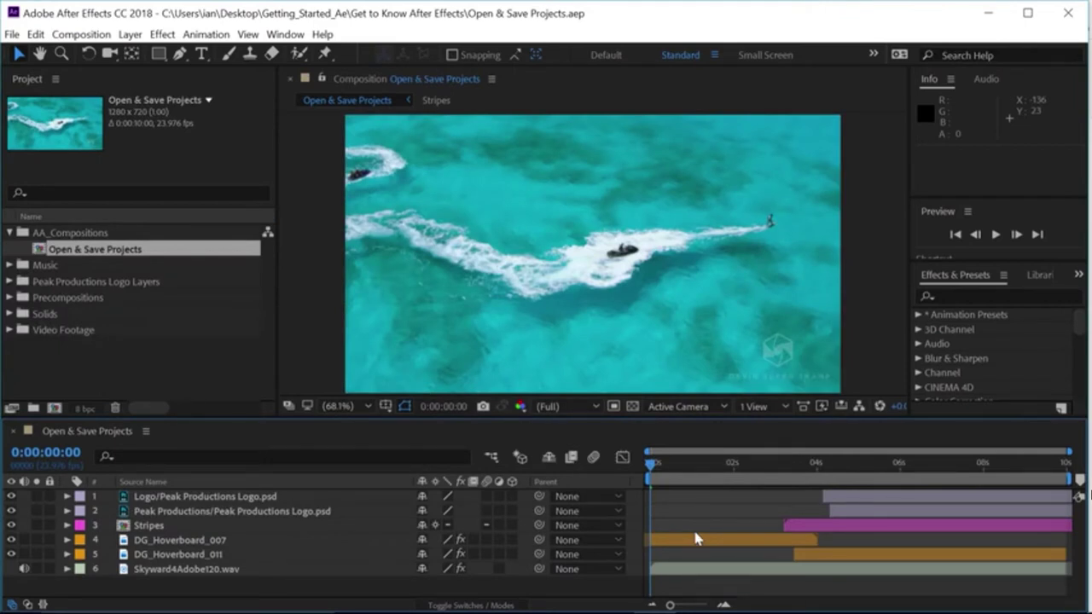
key("space")
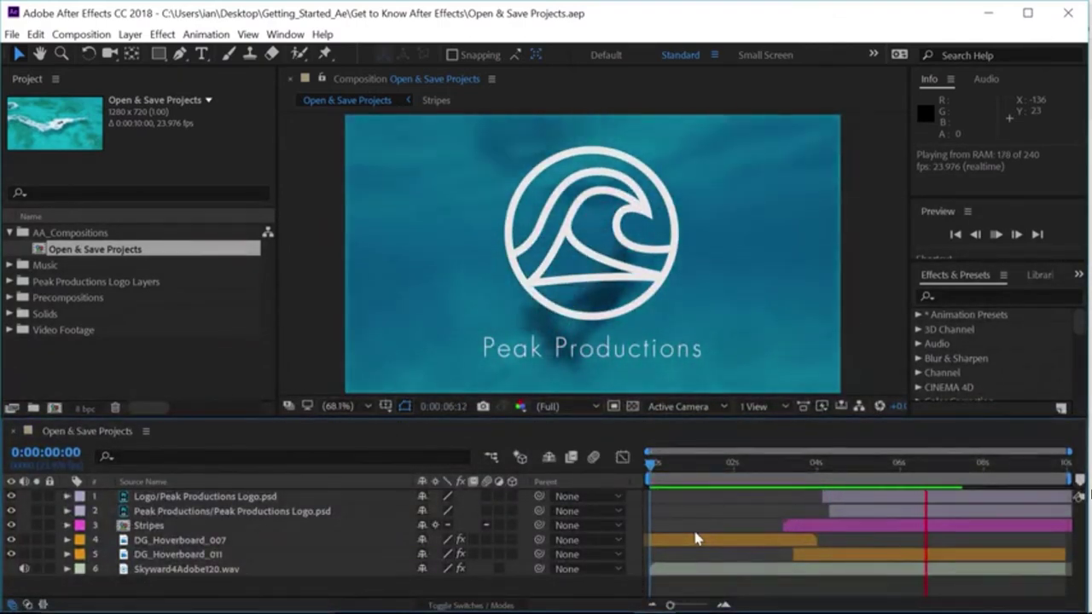
key("space")
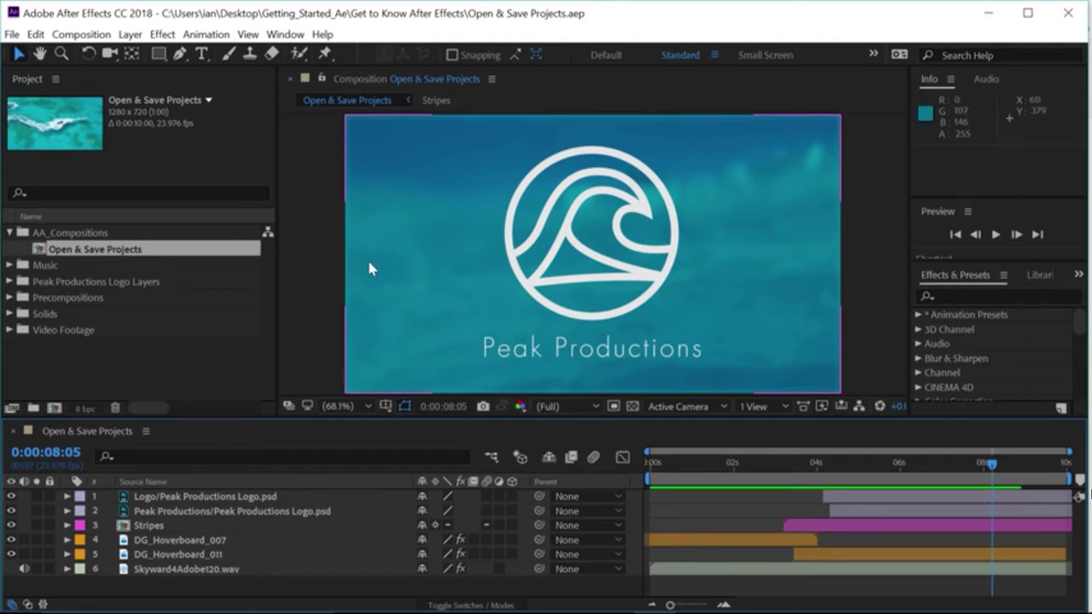
- Expand the Music and Video Footage folders in the project to show the media files inside them
left_click(215, 173)
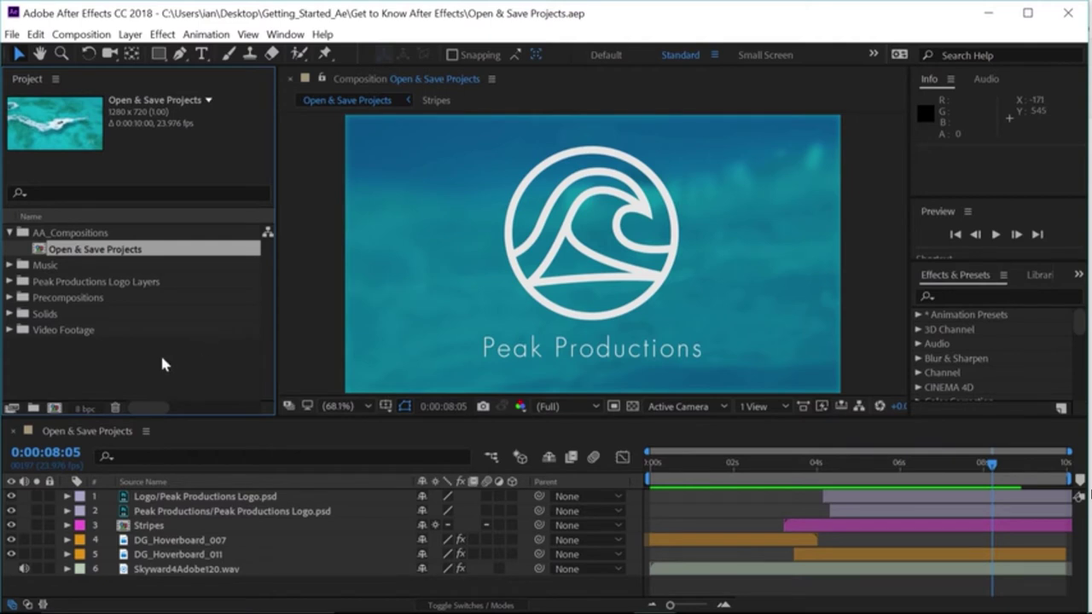
left_click(10, 266)
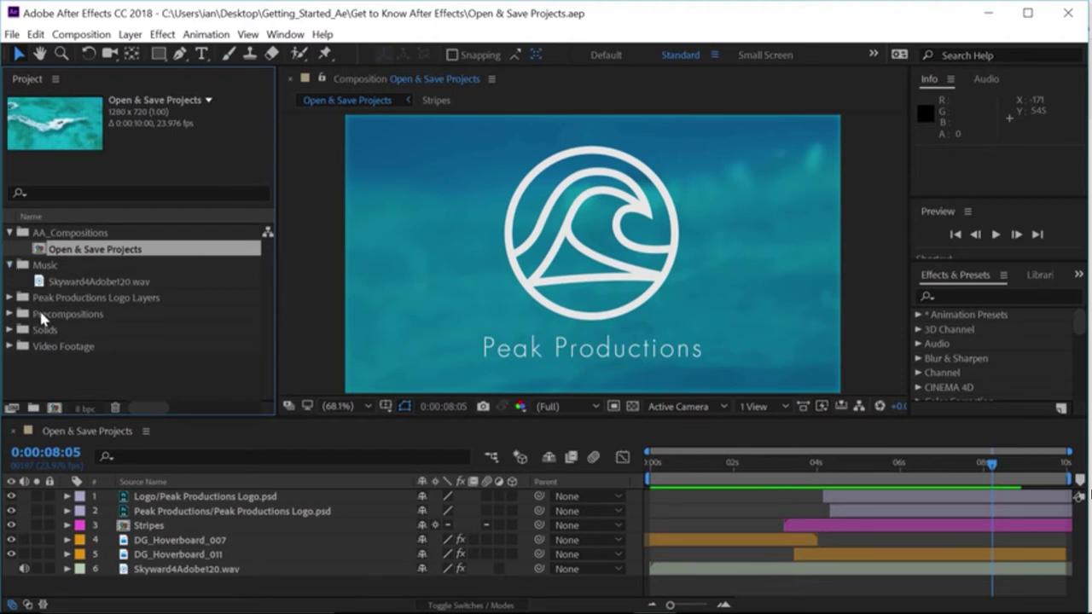
left_click(23, 345)
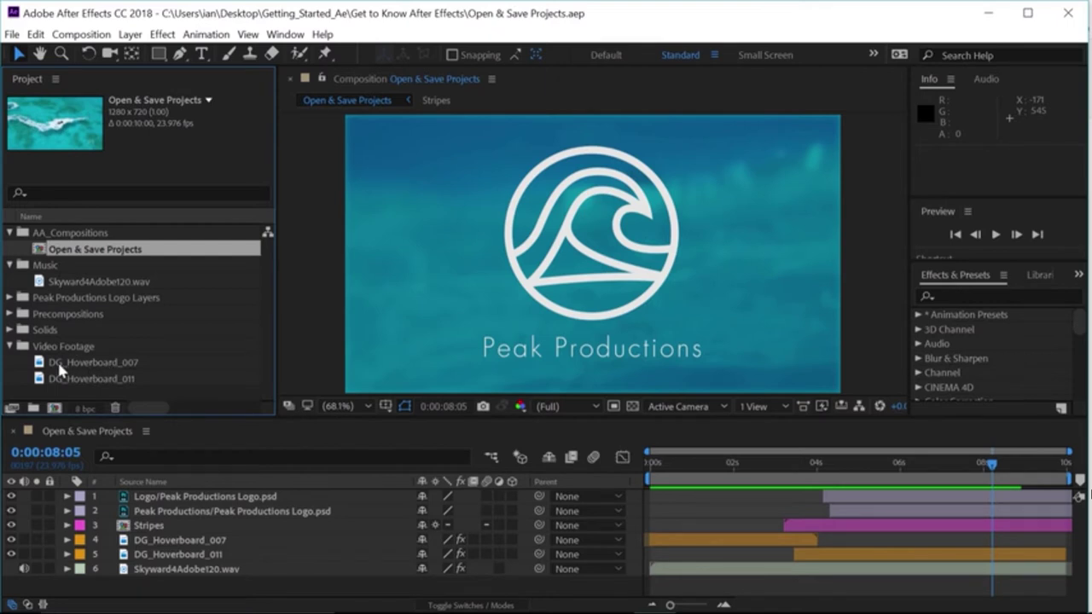
- Reveal the DG_Hoverboard_007 clip's source file in Explorer and go up to the Get to Know After Effects folder
left_click(60, 366)
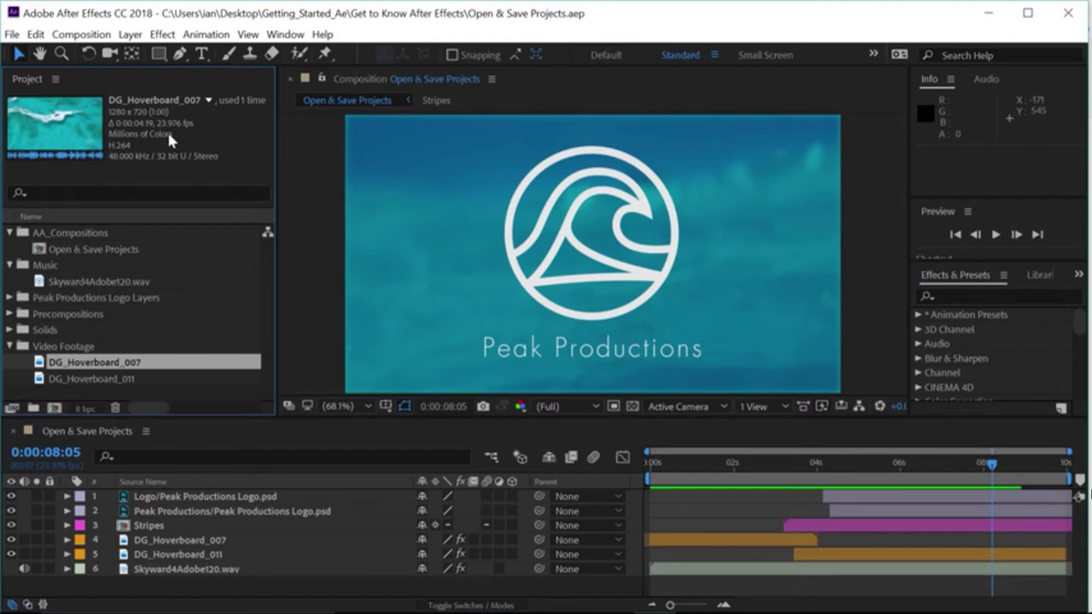
right_click(38, 365)
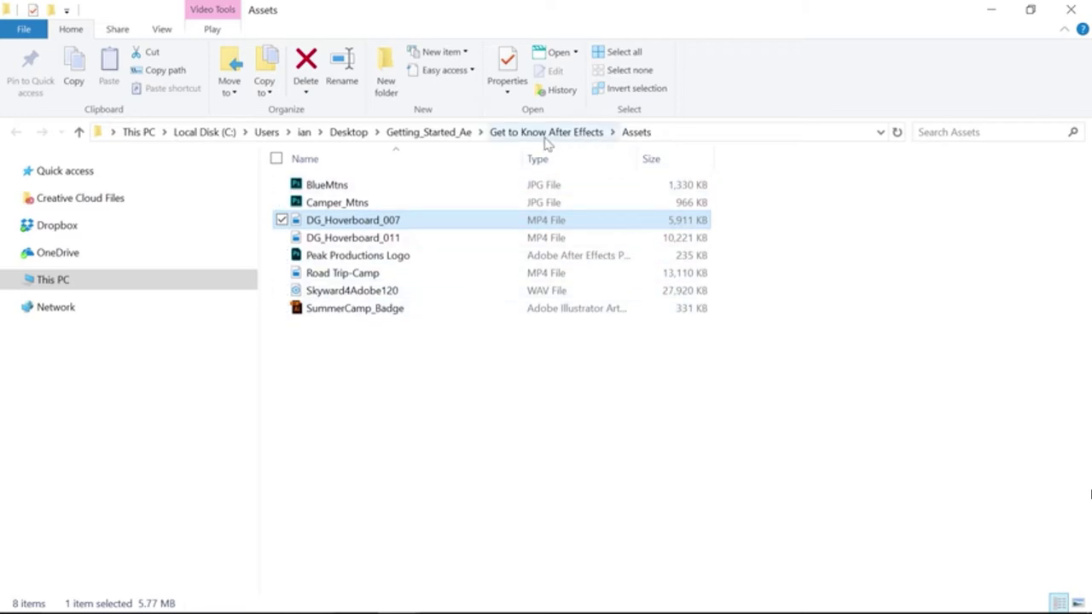
left_click(547, 142)
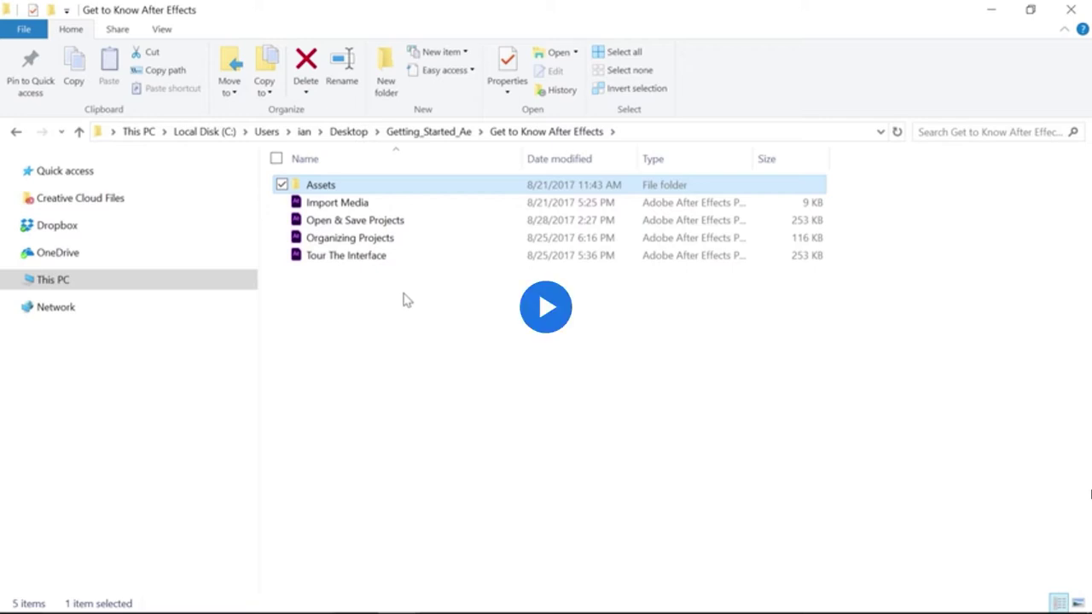
- Leave the finished full-screen video and play the "Tour the interface" video in full screen
key("Escape")
scroll(998, 506, "down", 5)
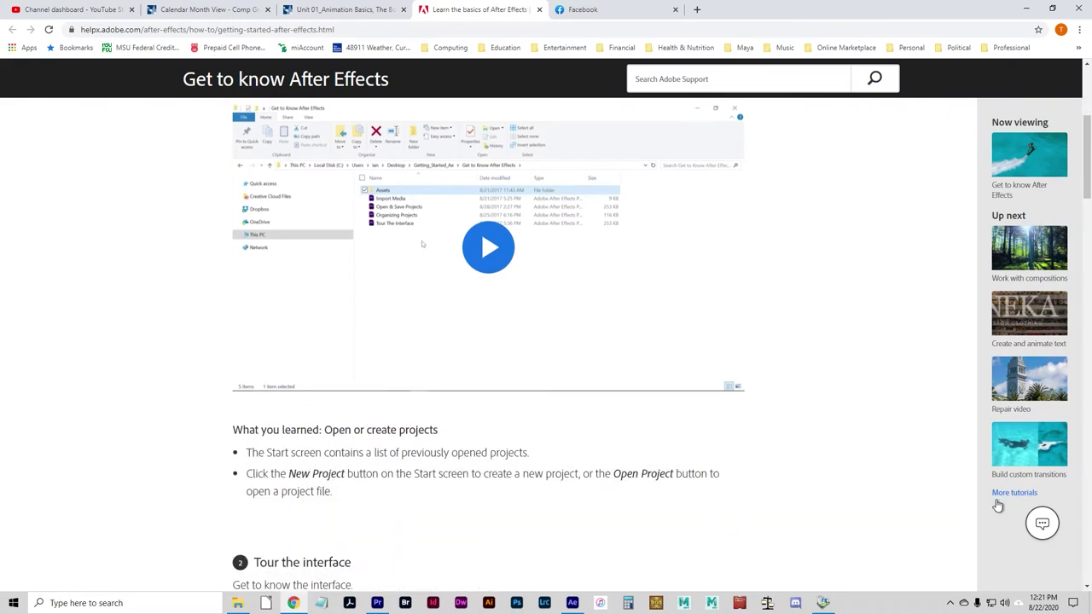
scroll(997, 506, "down", 1)
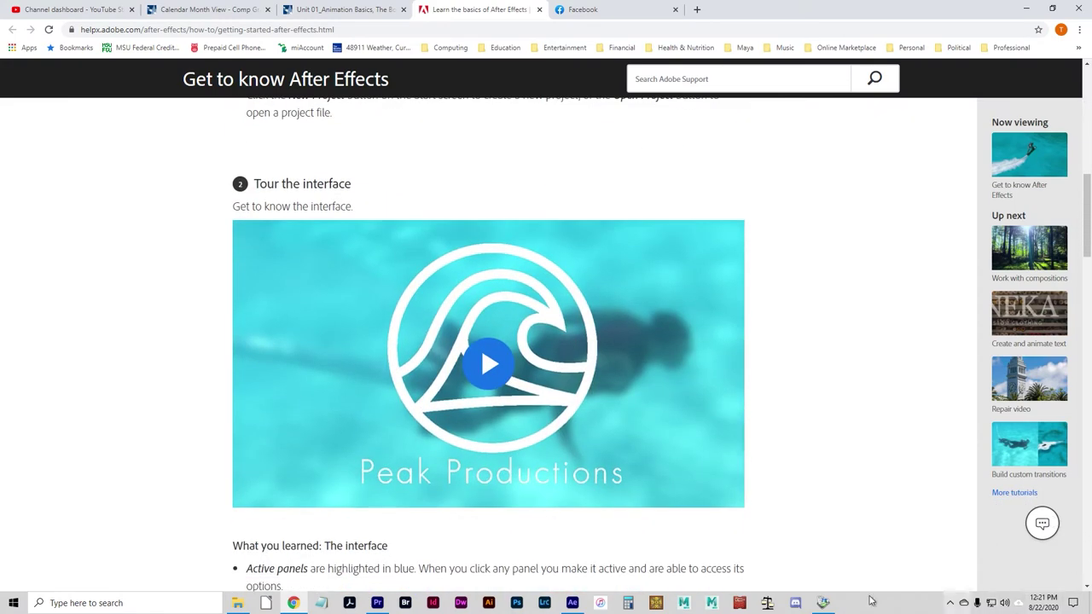
left_click(528, 444)
left_click(736, 503)
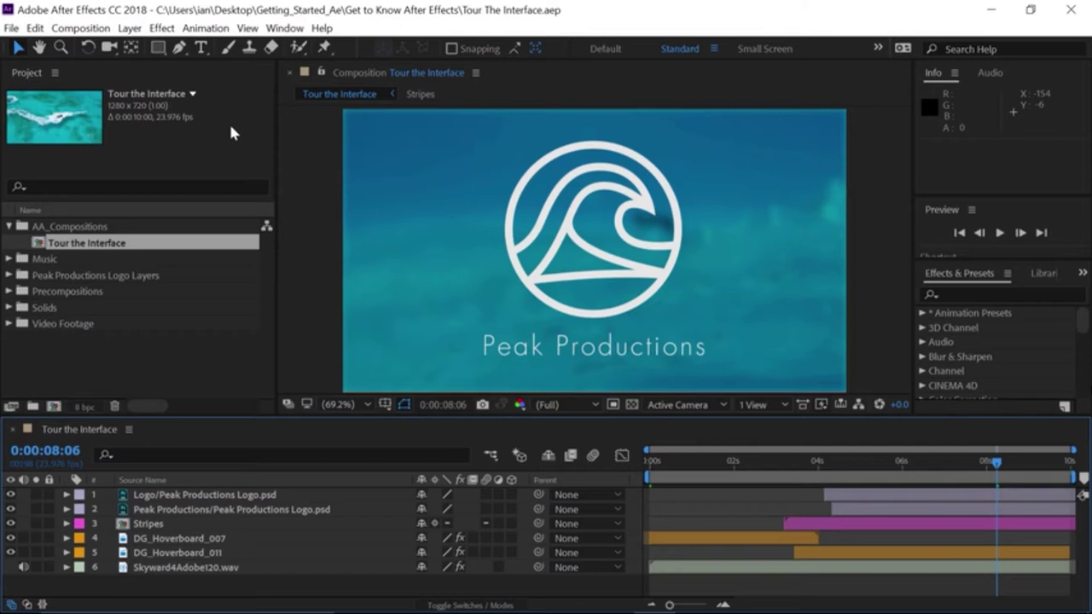
- Reset the Standard workspace to its saved layout
left_click(286, 28)
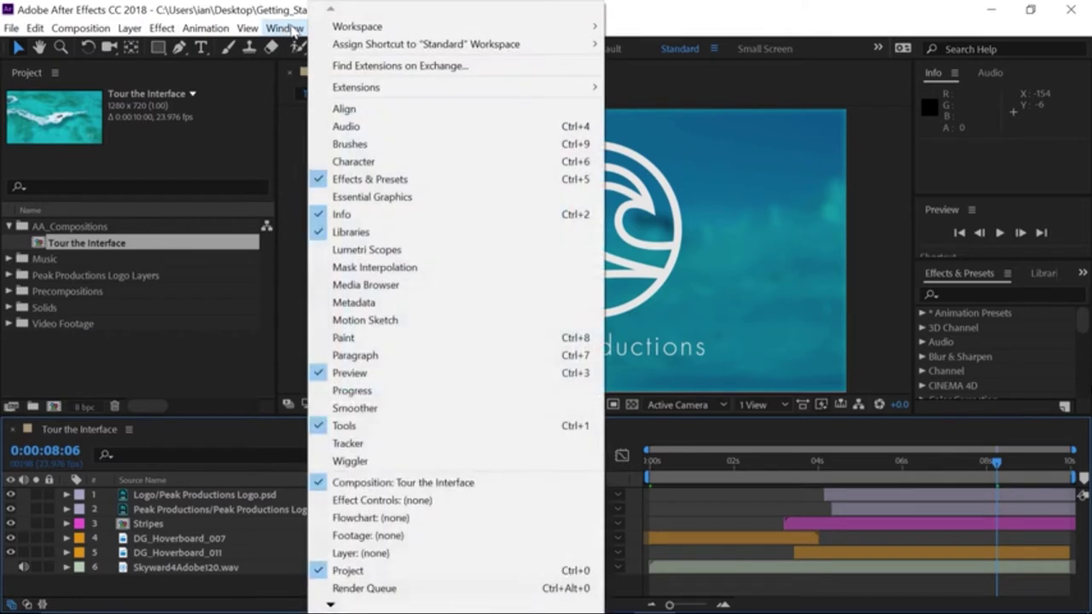
mouse_move(333, 26)
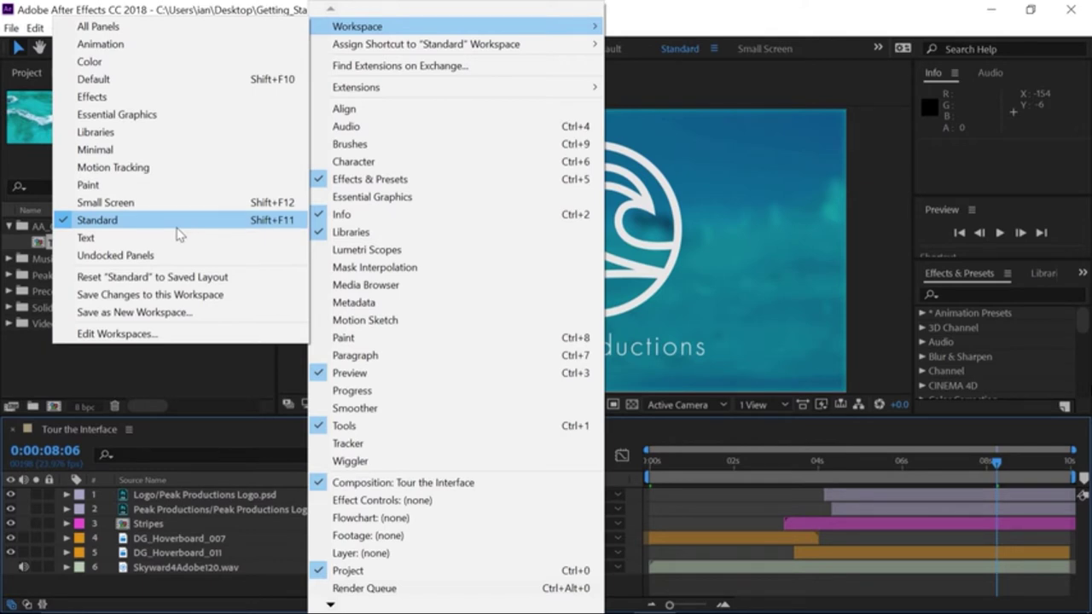
left_click(173, 280)
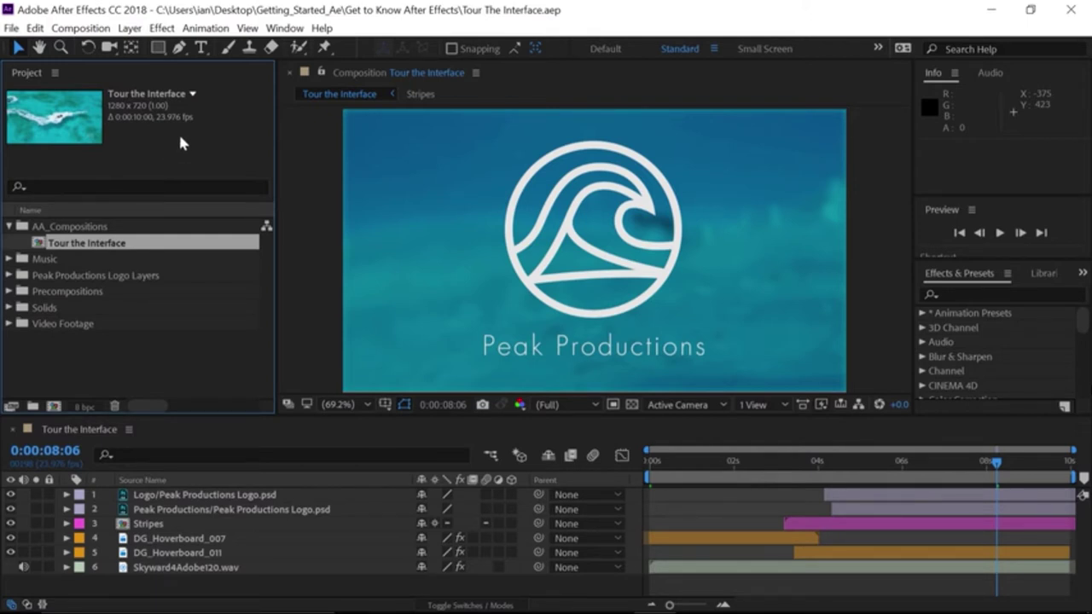
- Examine the column display options available for the project's item list
left_click(55, 73)
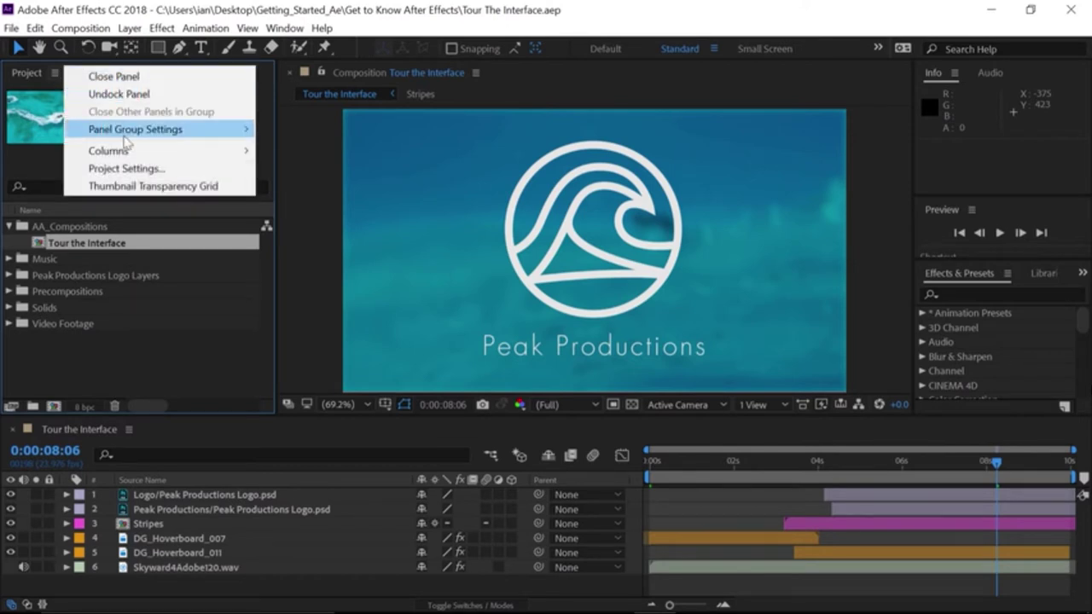
mouse_move(125, 150)
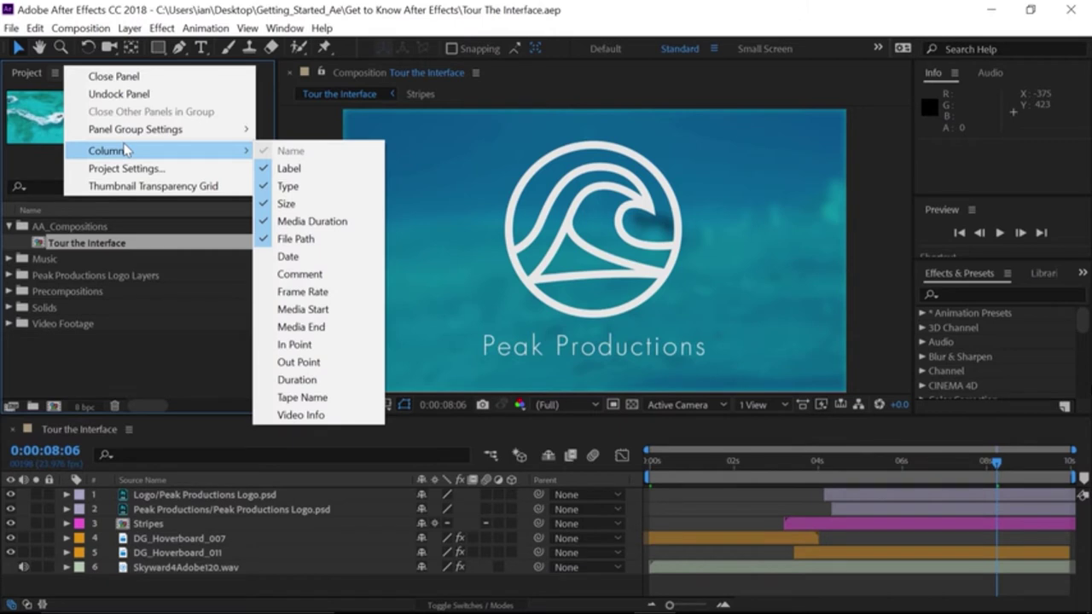
left_click(37, 153)
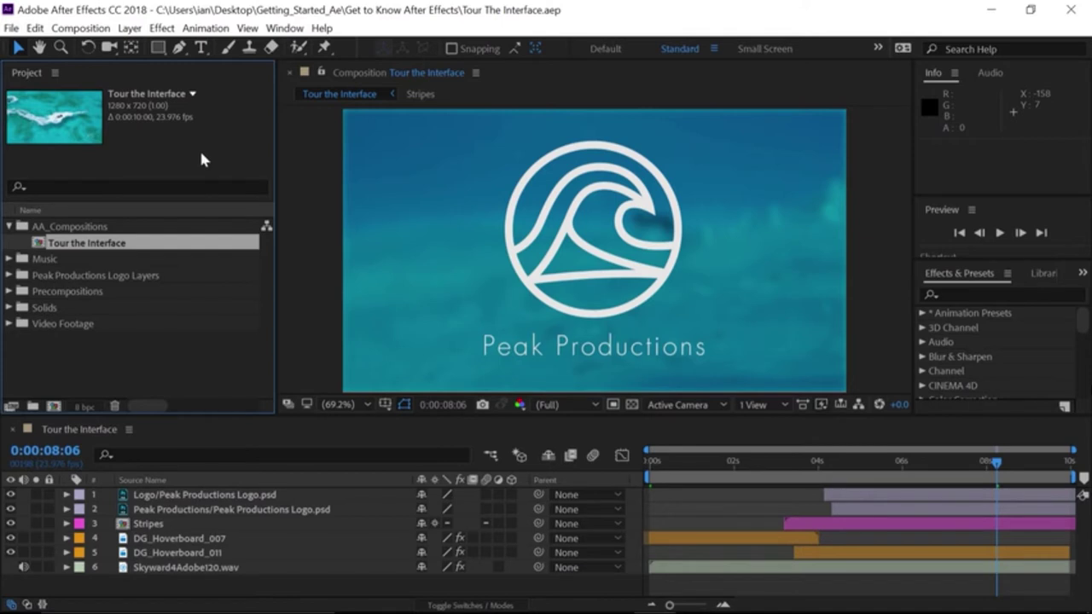
- Expand the Video Footage folder, inspect the DG_Hoverboard_007 clip's details, and select the Tour the Interface composition
left_click(10, 324)
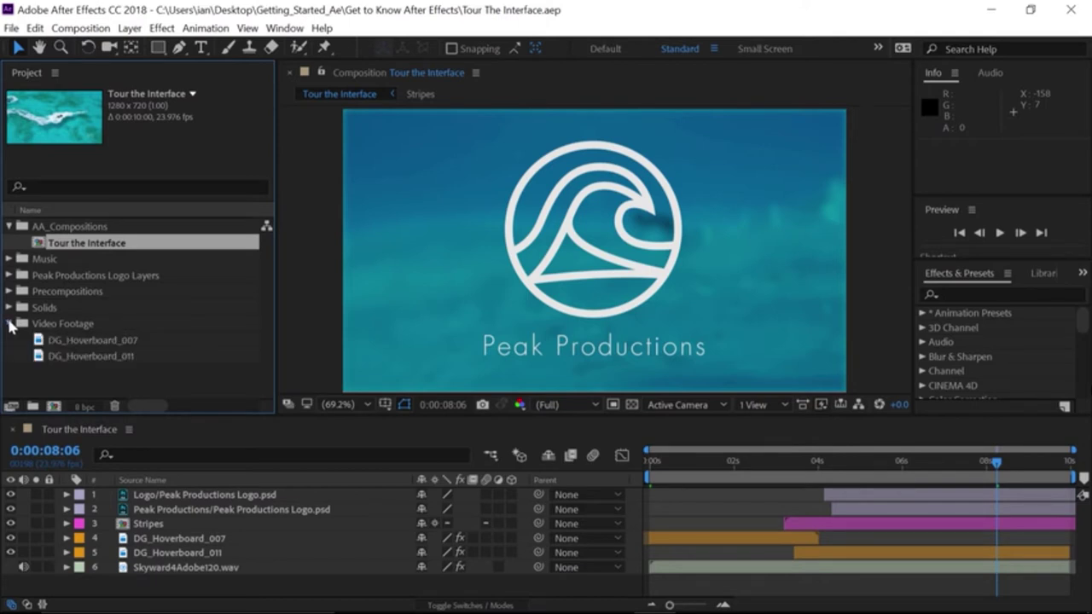
left_click(51, 344)
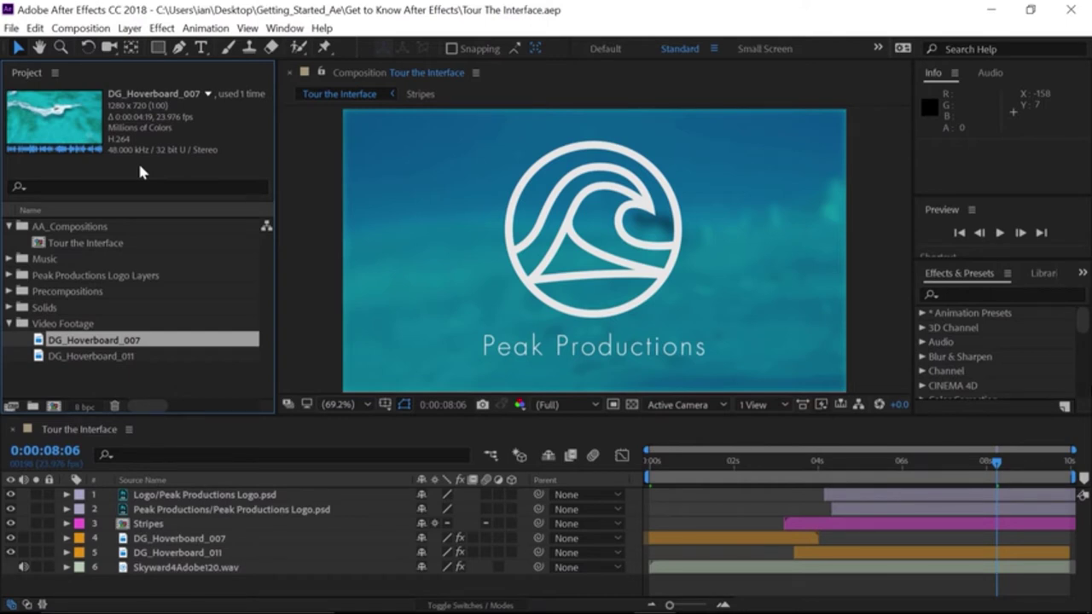
left_click(38, 245)
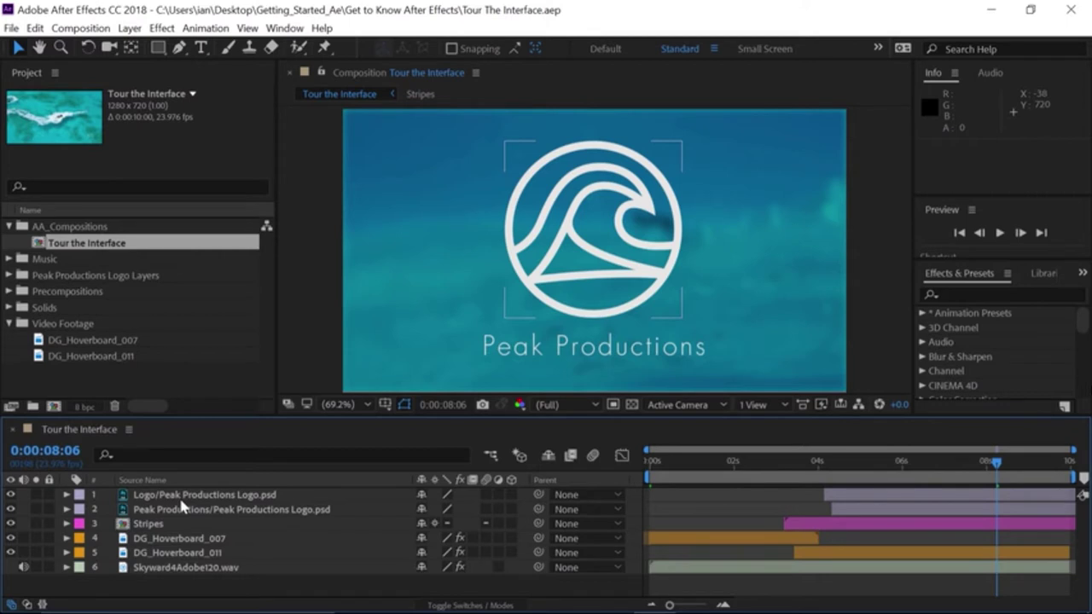
- Hide and reshow the Logo/Peak Productions Logo.psd layer, and try moving it below DG_Hoverboard_011 before undoing the move
left_click(182, 500)
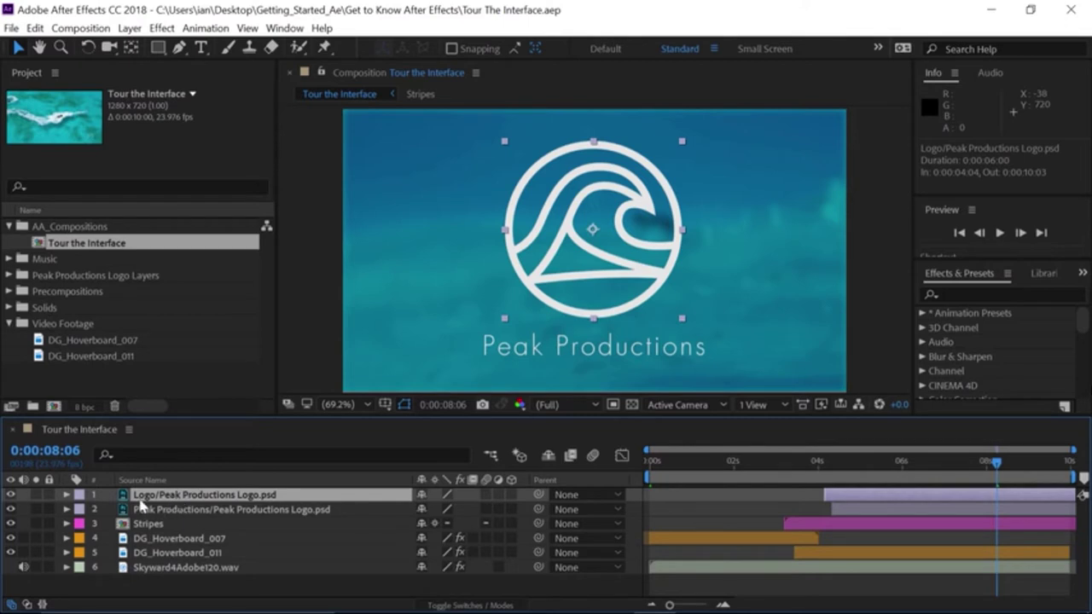
left_click(11, 495)
left_click(10, 497)
left_click_drag(162, 497, 154, 567)
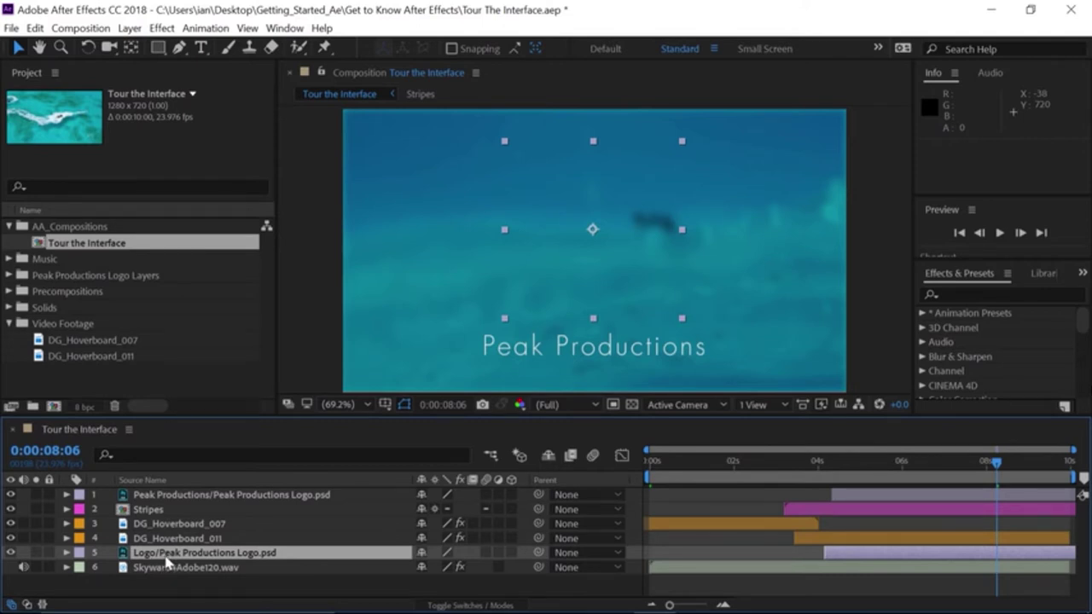
key("ctrl+z")
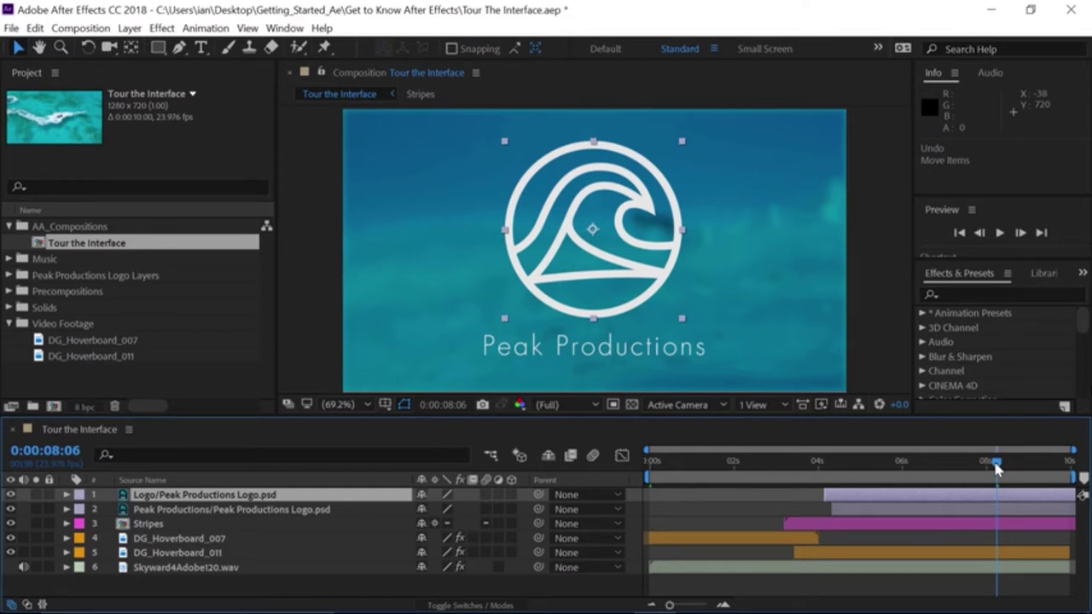
- Move the playhead to 0:00:05:21 and try to place the Tour the Interface composition from the project into the timeline
left_click_drag(997, 468, 896, 477)
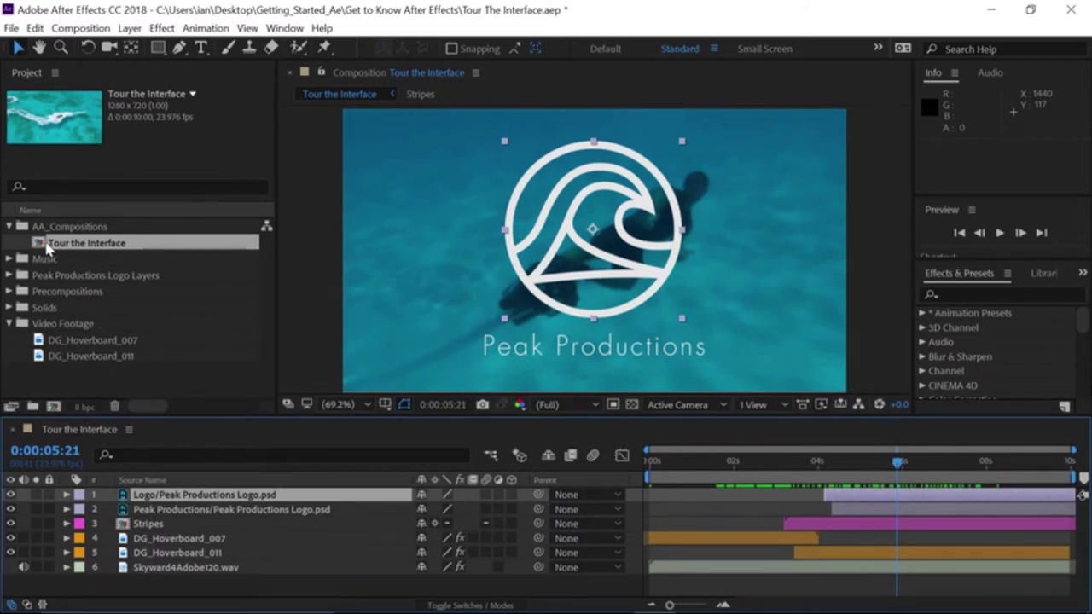
left_click_drag(126, 248, 211, 438)
left_click_drag(210, 439, 211, 438)
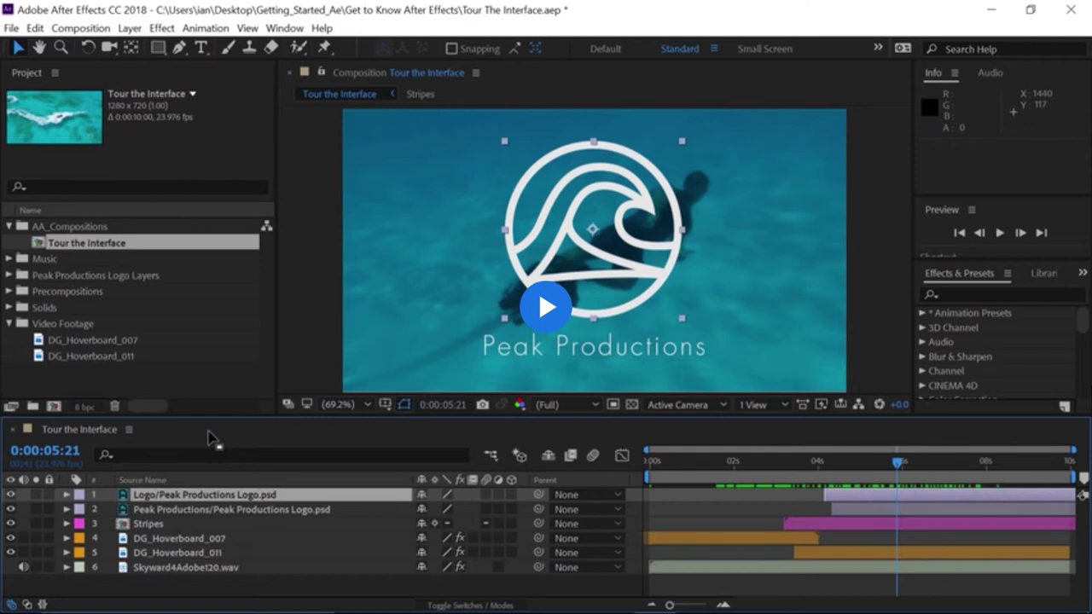
- Leave the finished full-screen video and play the "Import media" video in full screen
key("Escape")
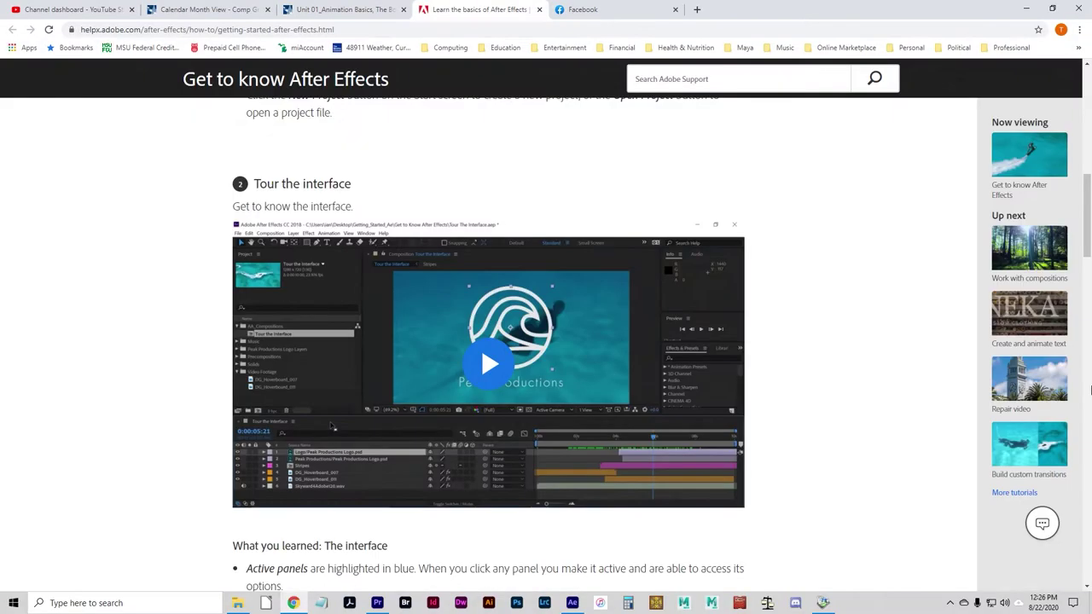
scroll(790, 425, "down", 4)
scroll(791, 421, "down", 5)
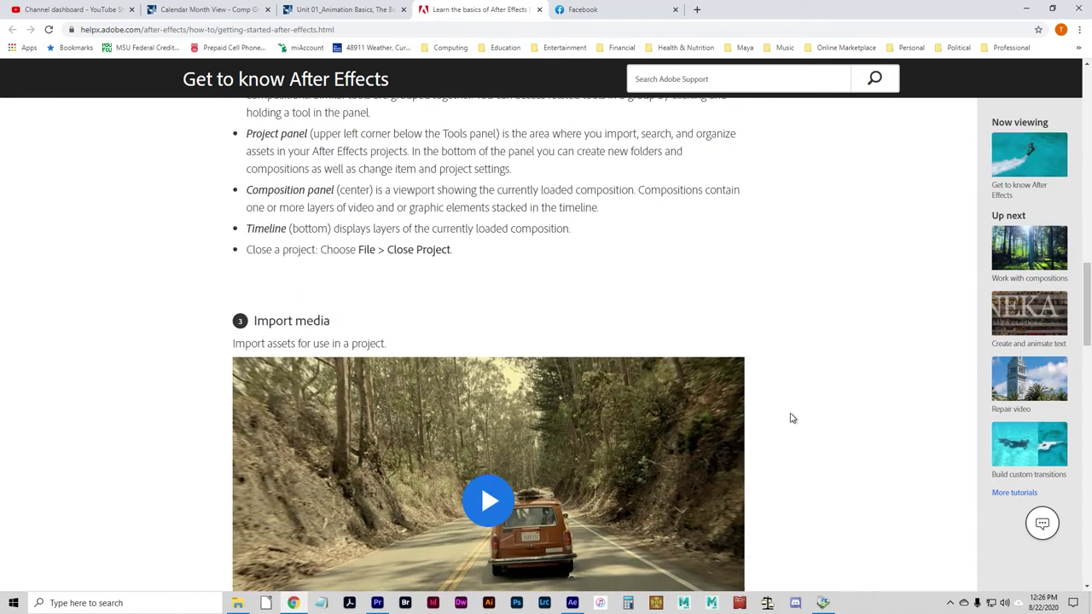
left_click(486, 333)
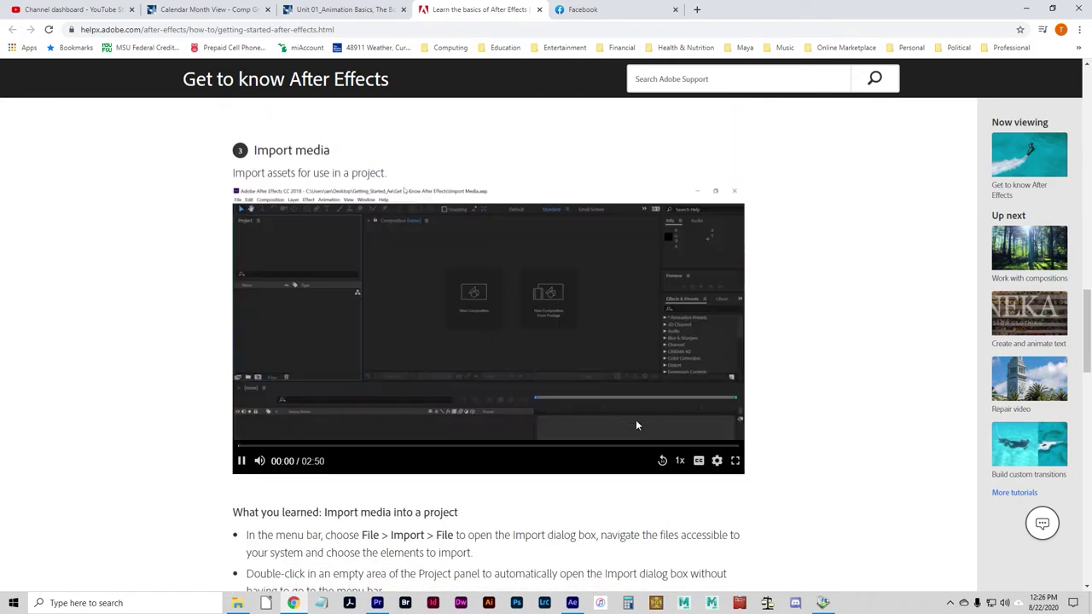
left_click(723, 459)
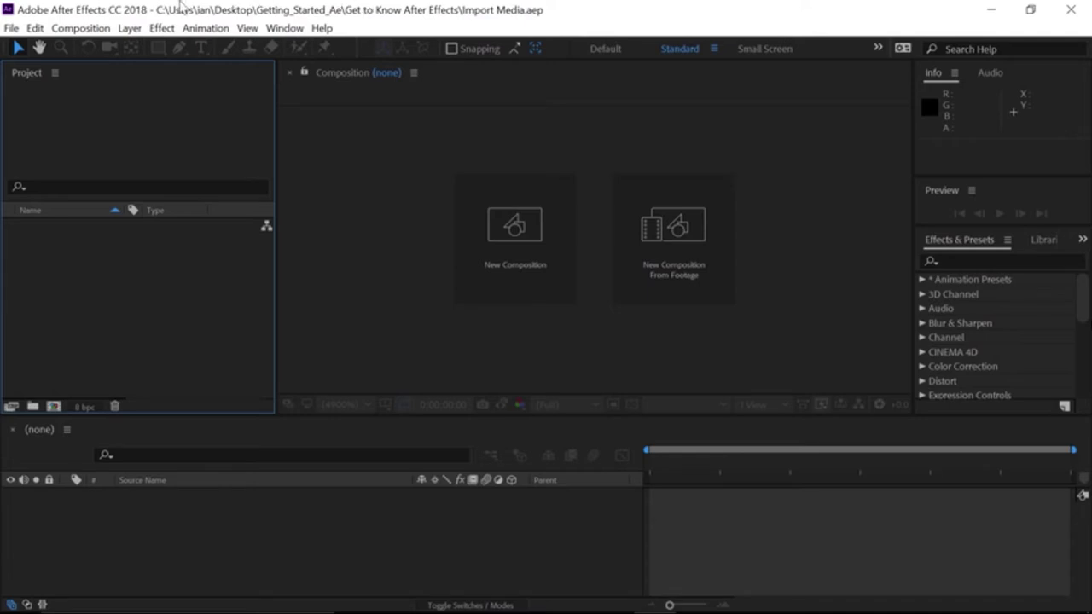
- Import the SummerCamp_Badge Illustrator file from the Assets folder as Footage, and preview it in the footage viewer before closing the preview
left_click(12, 29)
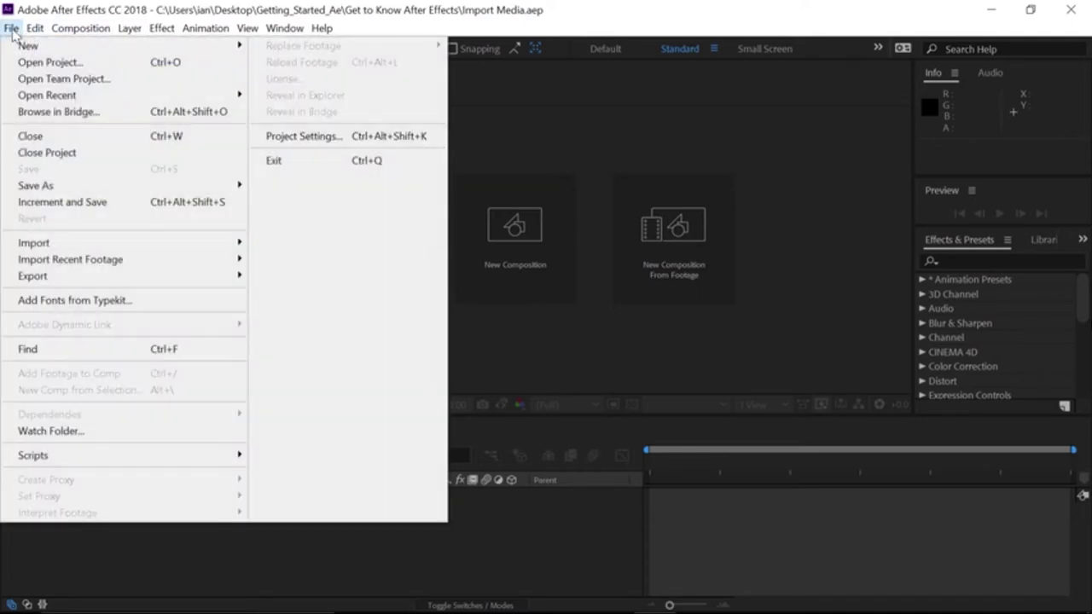
mouse_move(85, 247)
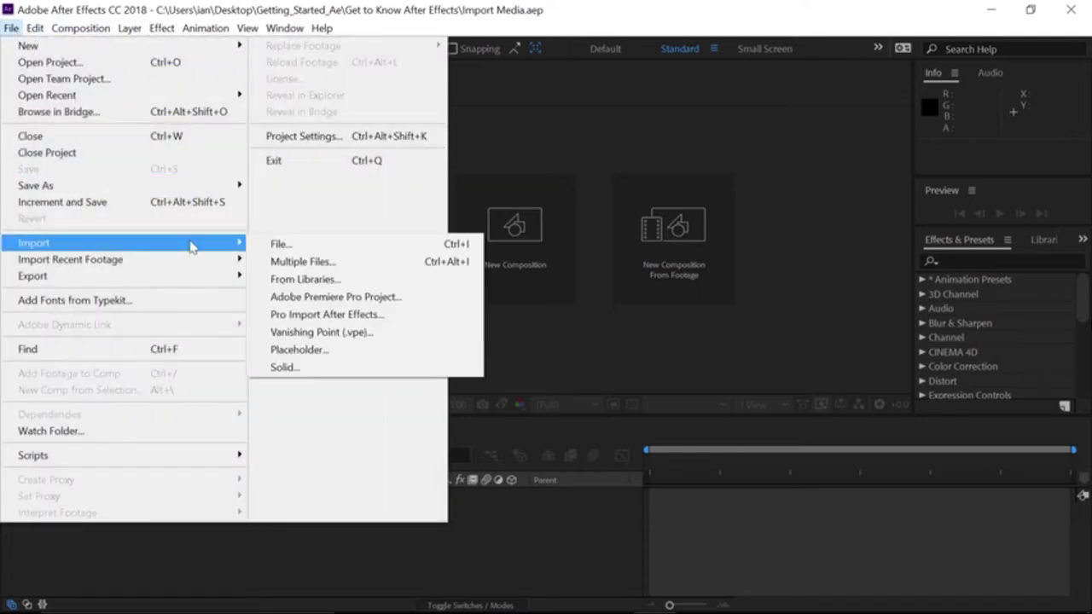
left_click(270, 246)
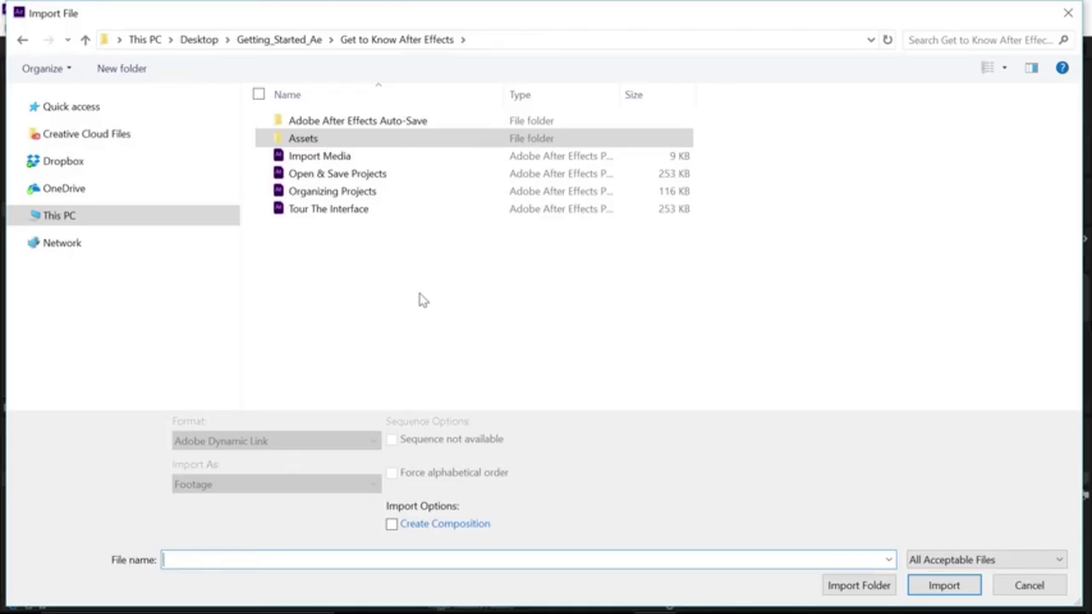
double_click(332, 146)
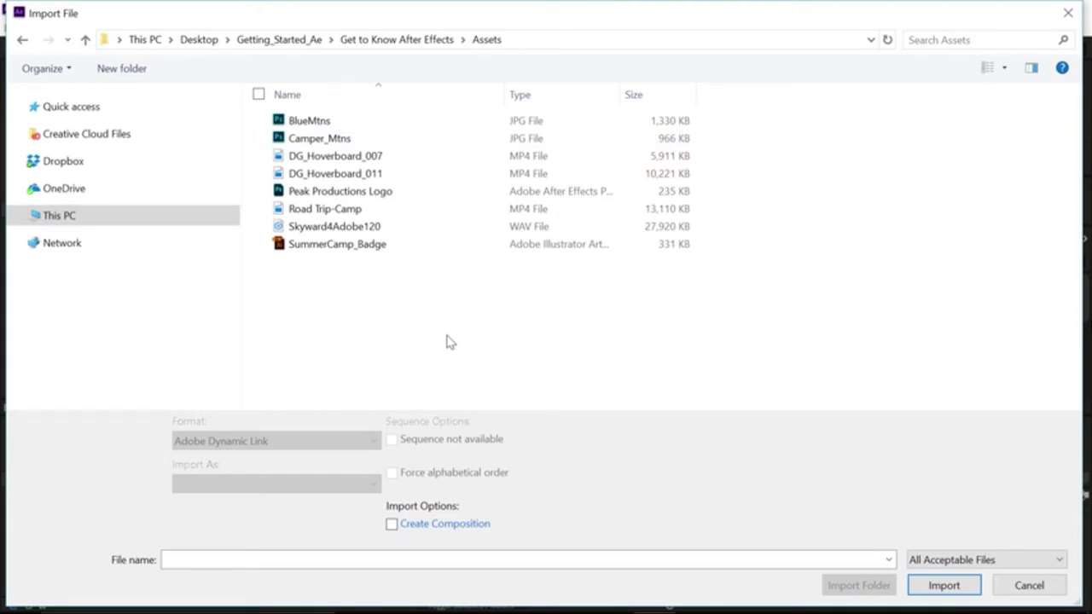
left_click(338, 245)
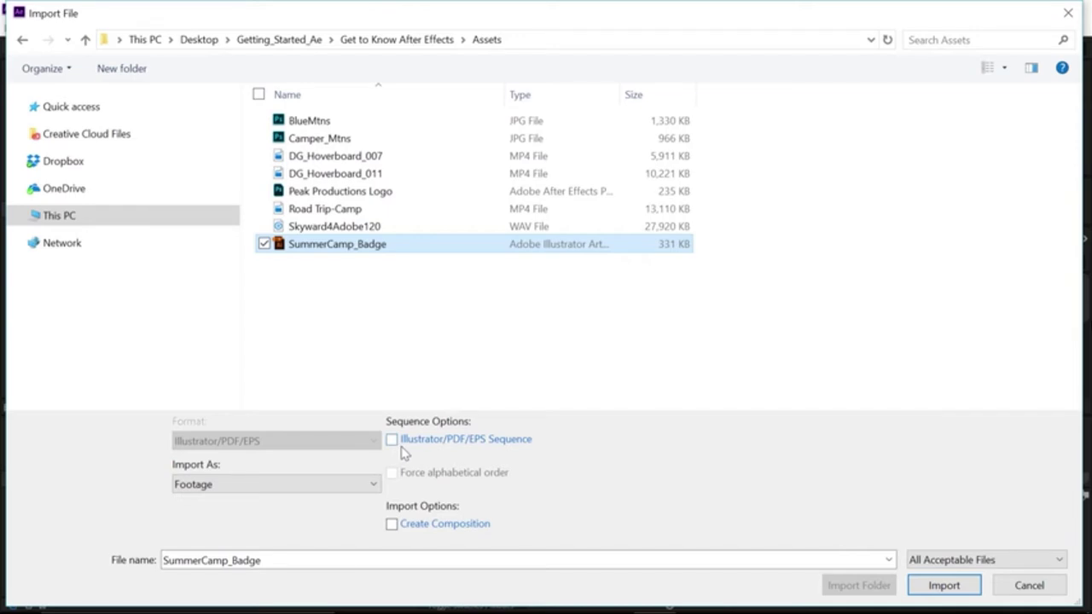
left_click(244, 491)
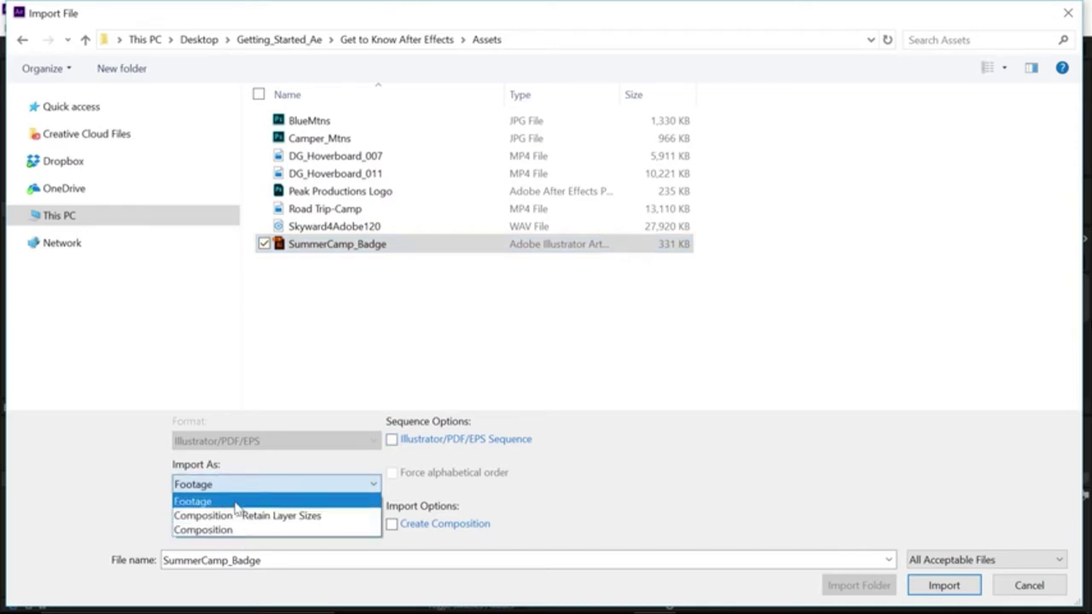
left_click(235, 505)
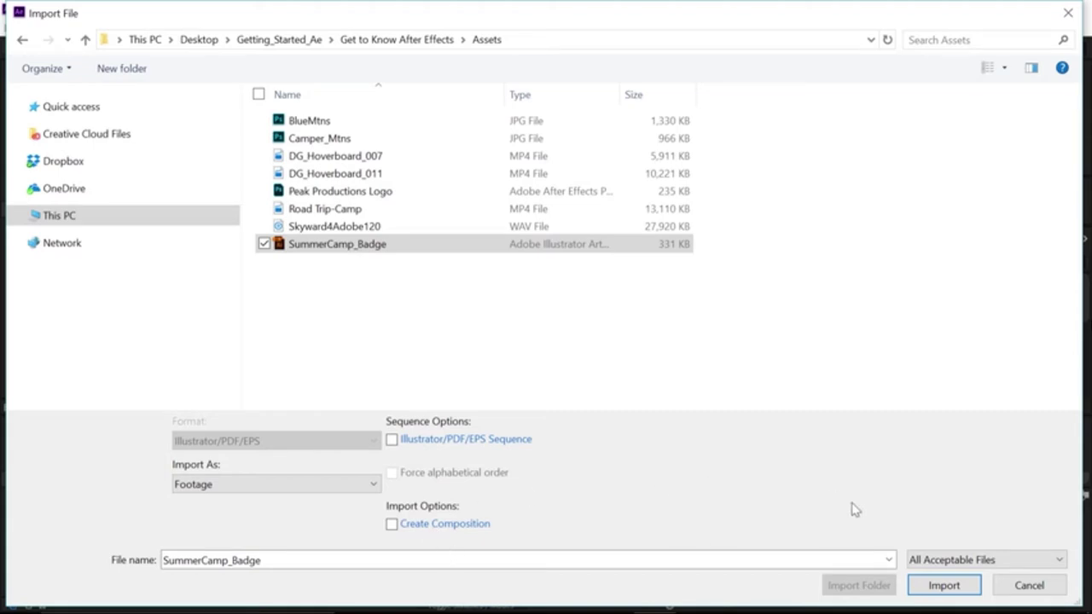
left_click(930, 587)
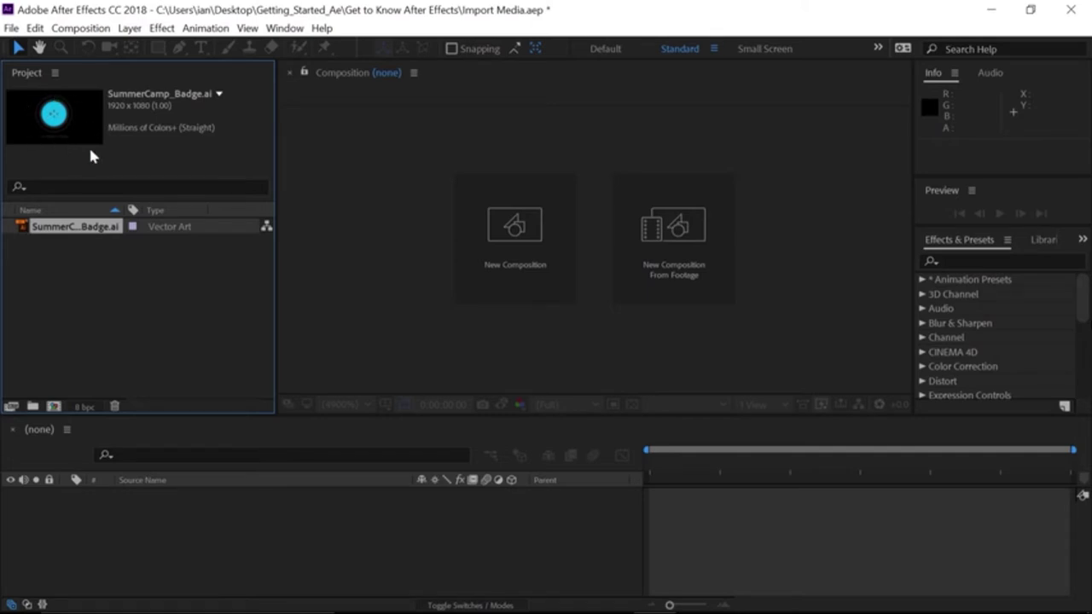
double_click(26, 233)
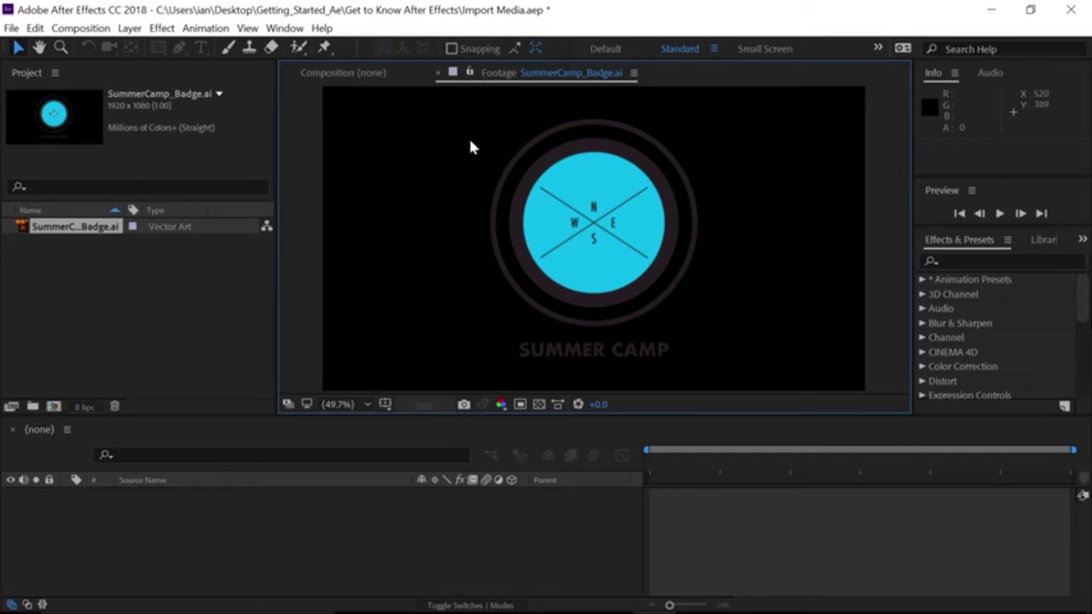
left_click(439, 74)
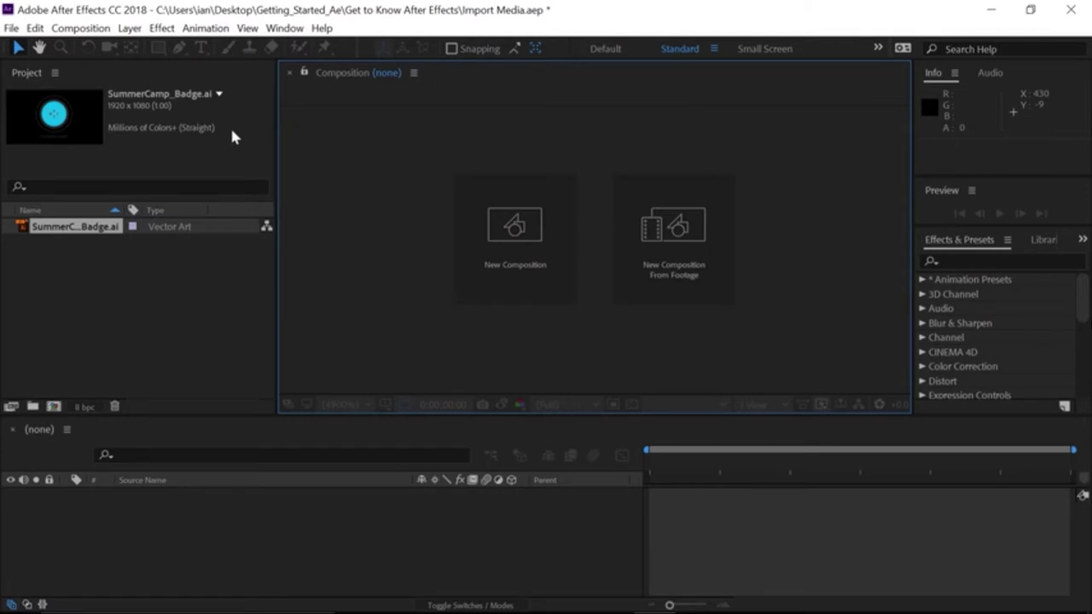
- Import the BlueMtns and Camper_Mtns JPG images together into the project as Footage
double_click(146, 295)
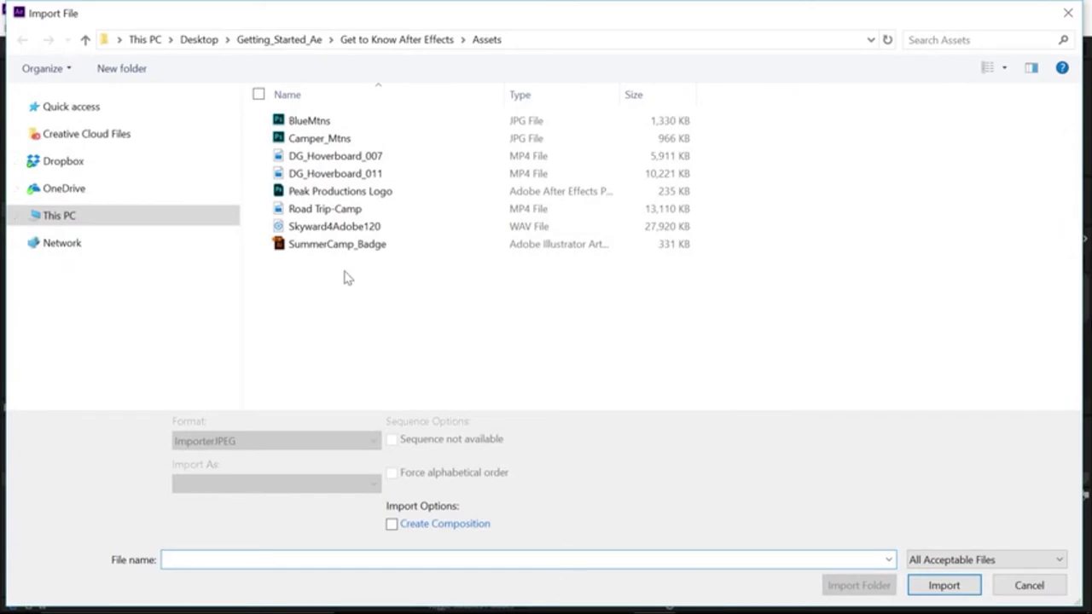
left_click(323, 122)
left_click(314, 139, "ctrl")
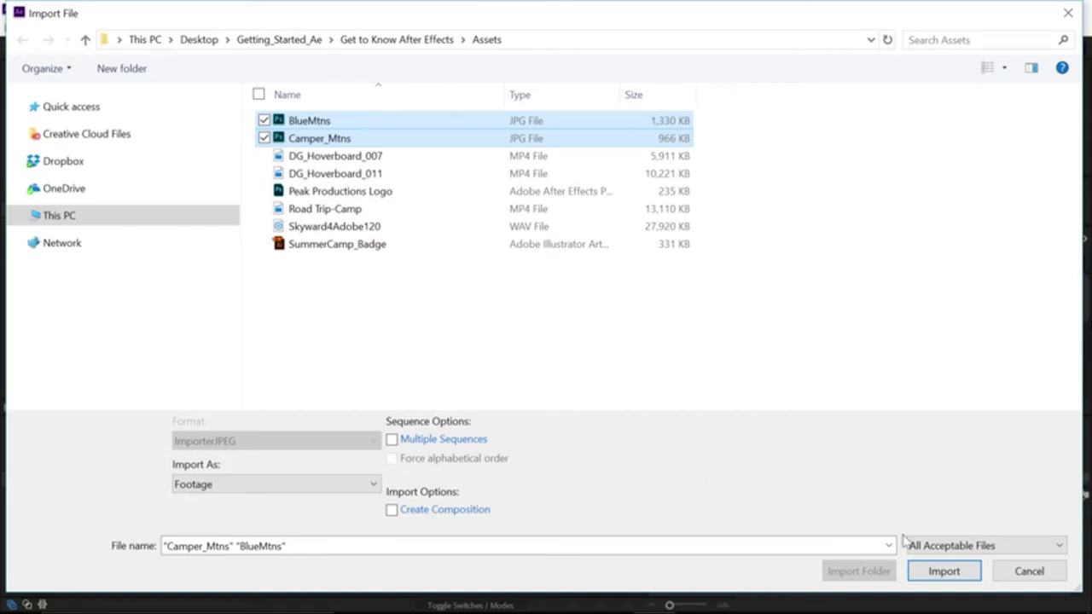
left_click(923, 572)
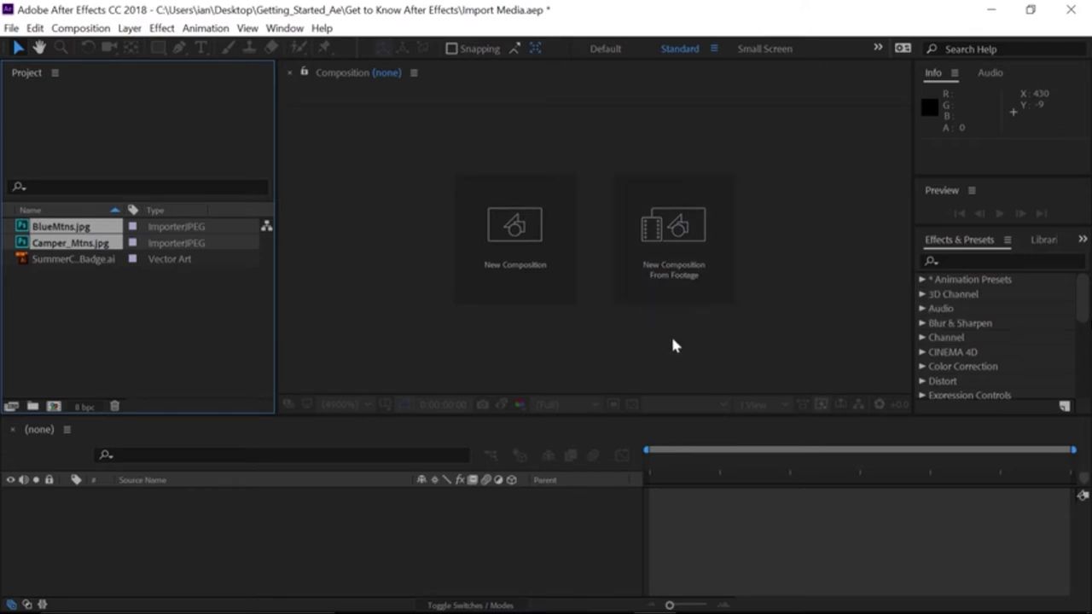
- Create a new composition from the Road Trip-Camp video footage, and inspect the details of the clip and its composition in the project
left_click(708, 249)
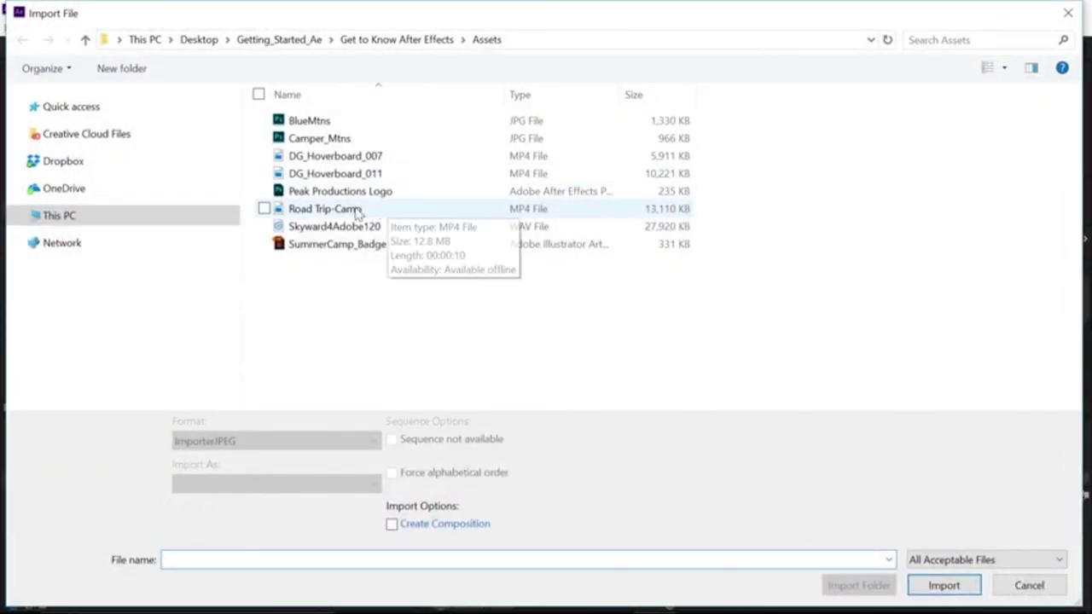
left_click(311, 211)
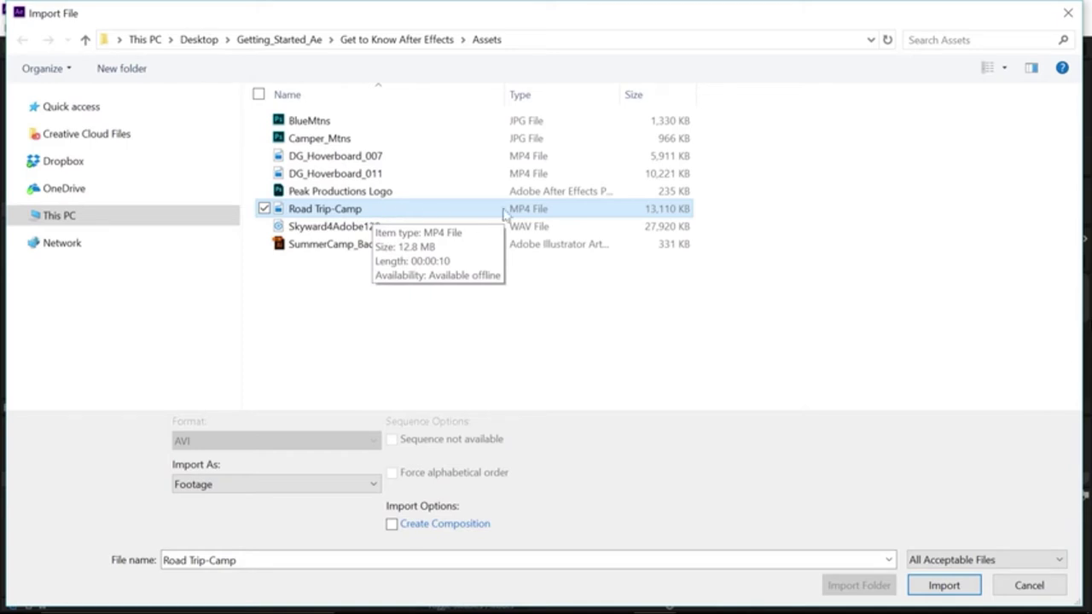
left_click(944, 586)
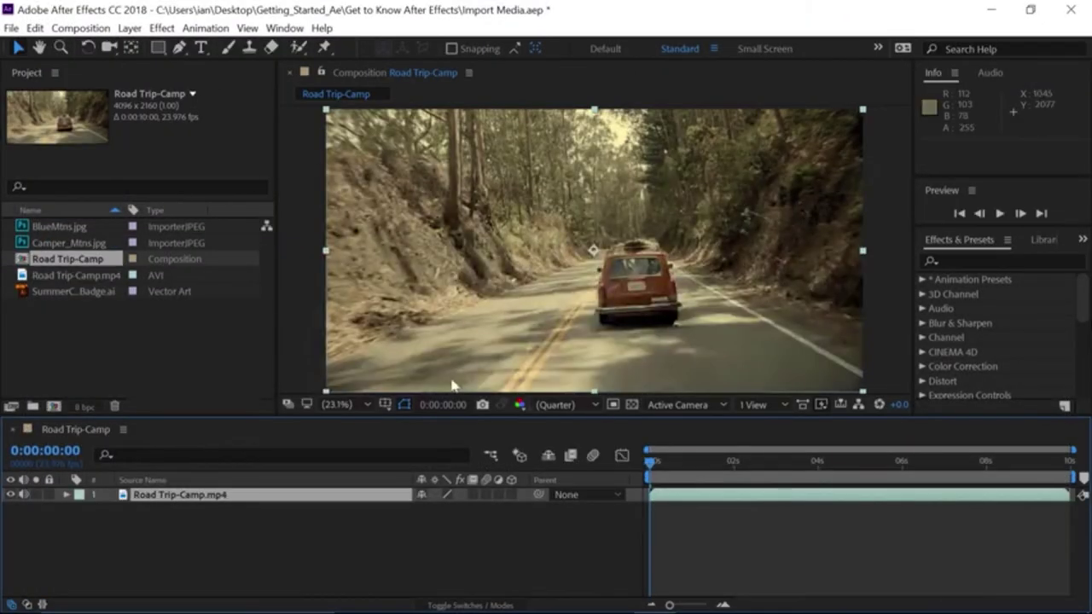
left_click(24, 277)
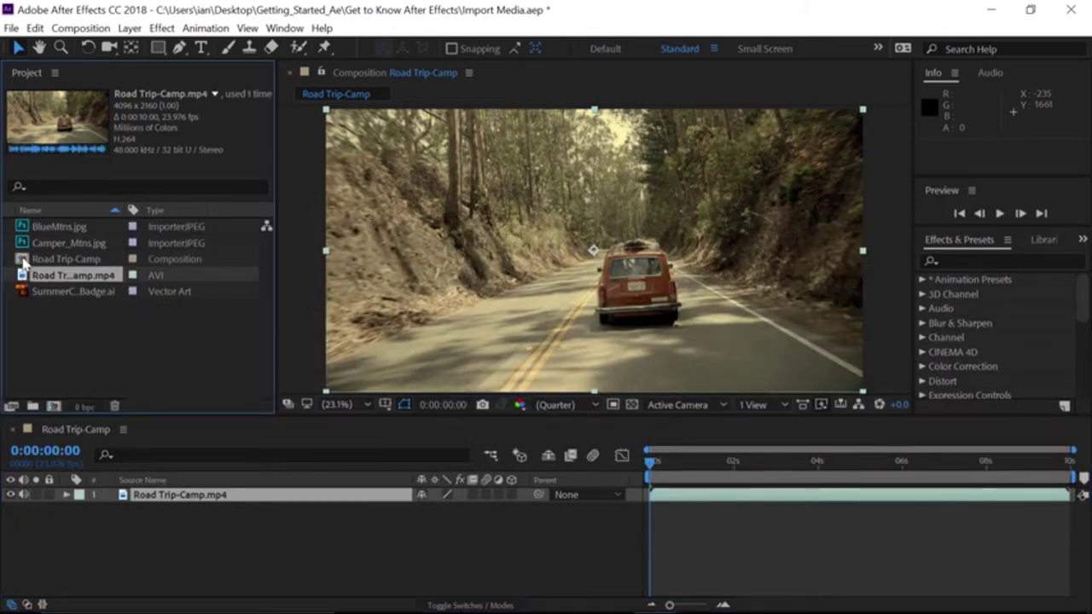
left_click(39, 261)
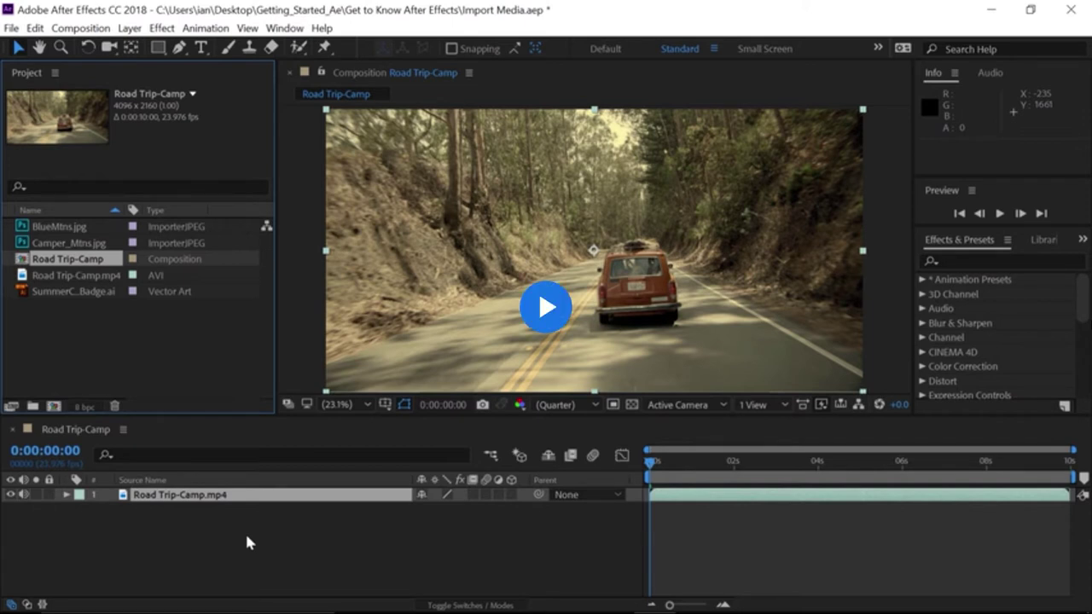
- Leave the finished full-screen video and play the "Organize projects" video in full screen
key("Escape")
scroll(890, 378, "down", 3)
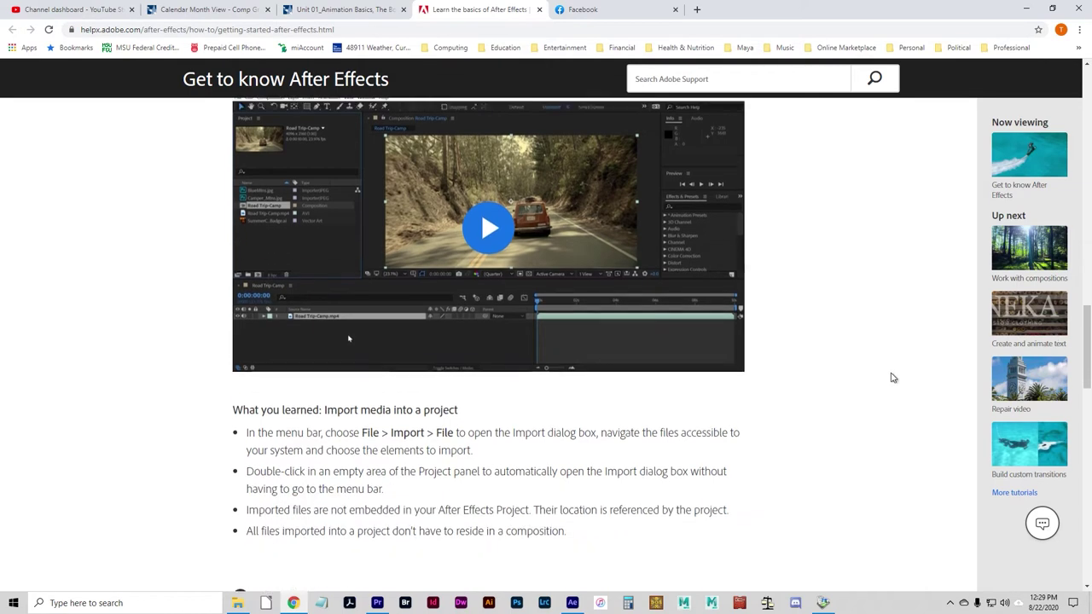
scroll(835, 381, "down", 5)
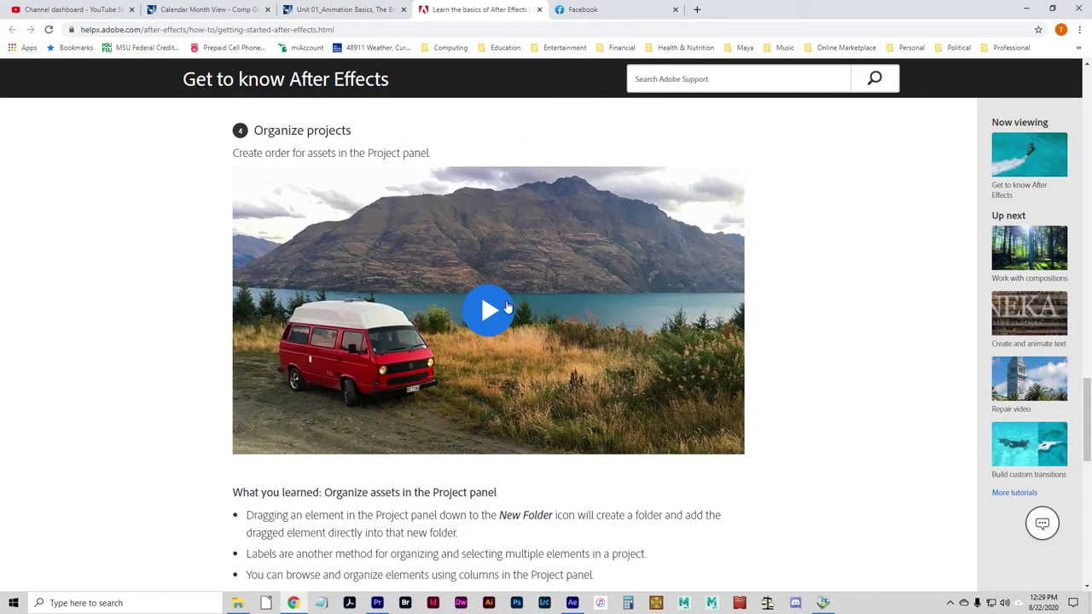
left_click(505, 309)
left_click(734, 440)
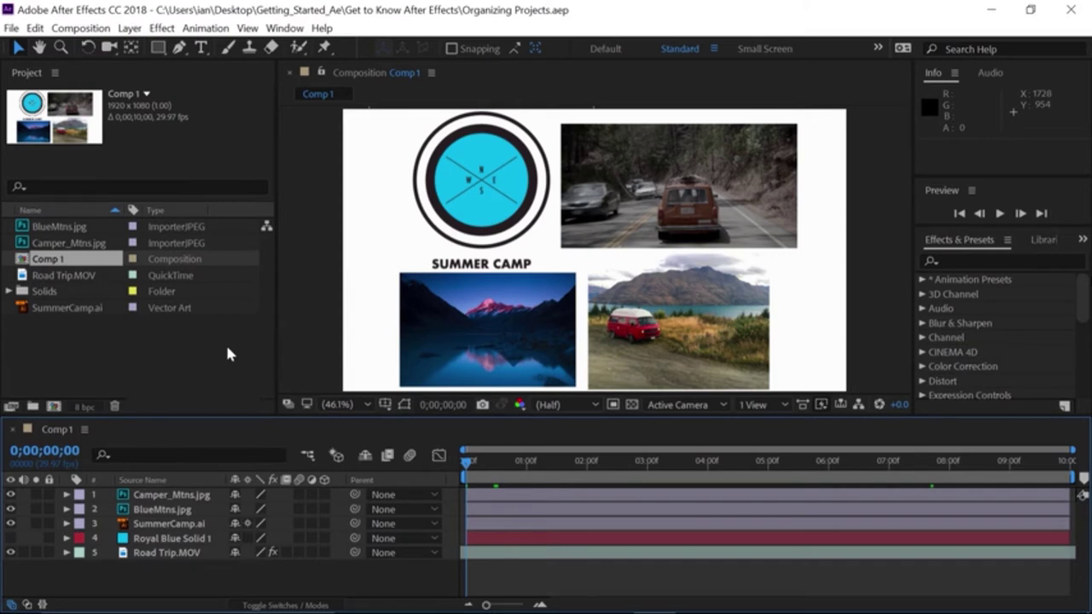
- Reverse and restore the project items' sorting by name, and sort them by label colour
left_click(143, 167)
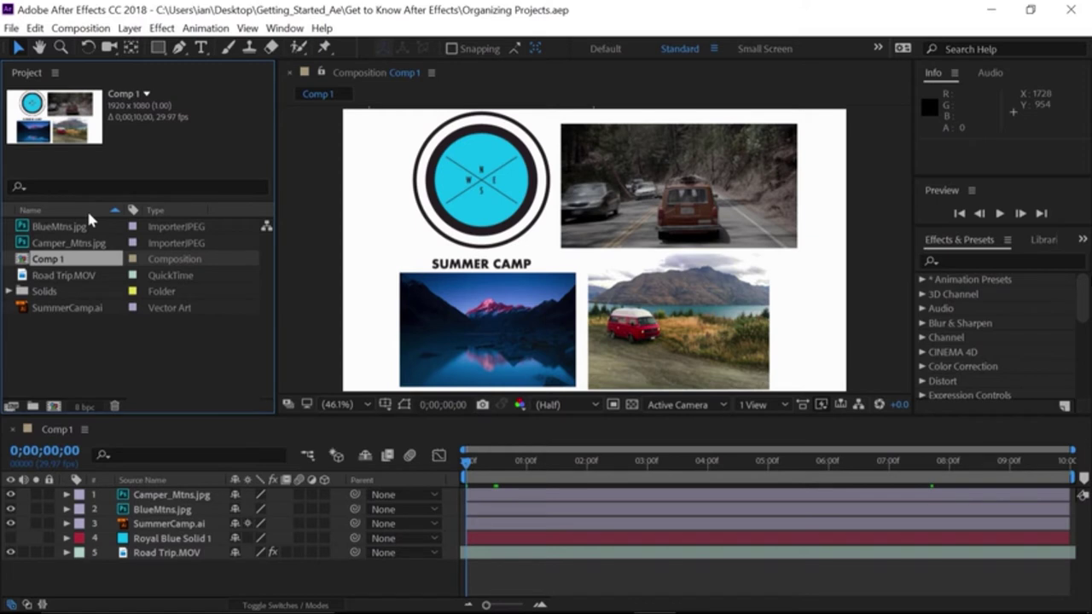
left_click(53, 209)
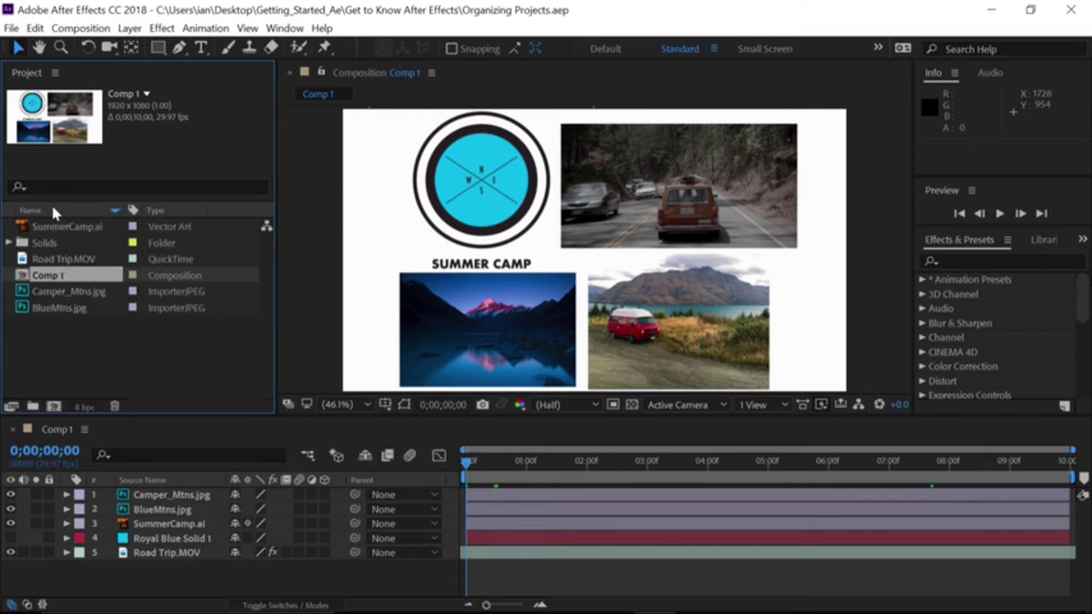
left_click(53, 209)
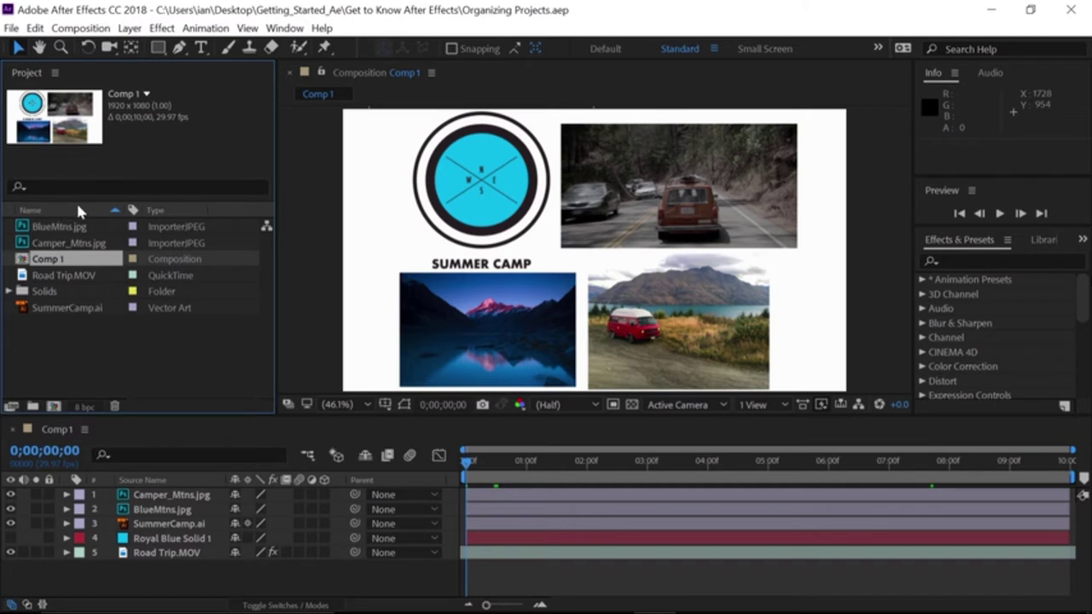
left_click(134, 211)
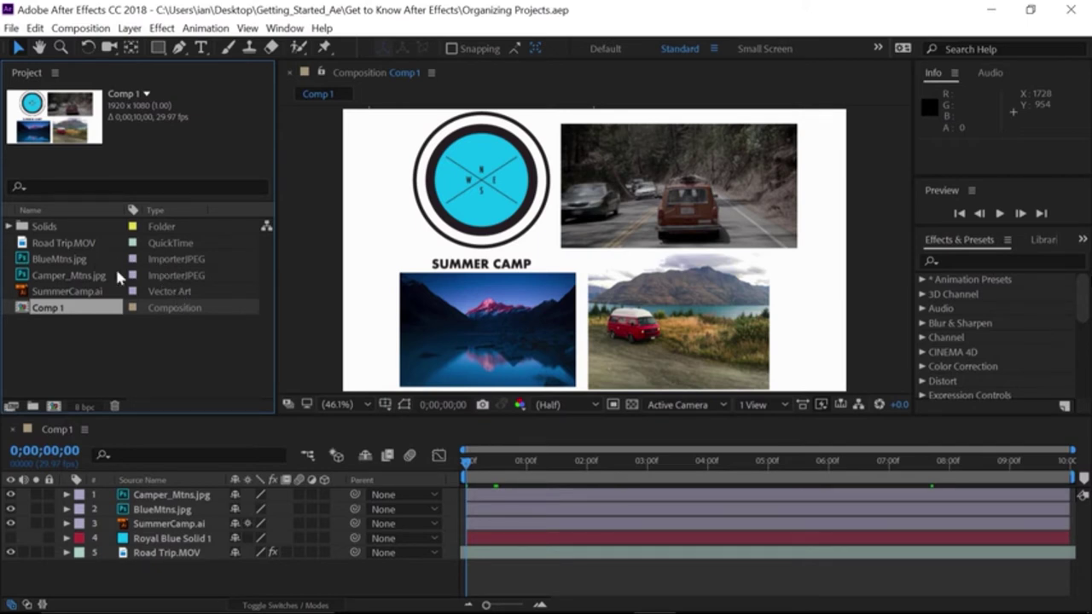
- Assign the Orange label to BlueMtns.jpg and Camper_Mtns.jpg, and sort the project items by type
left_click(86, 265)
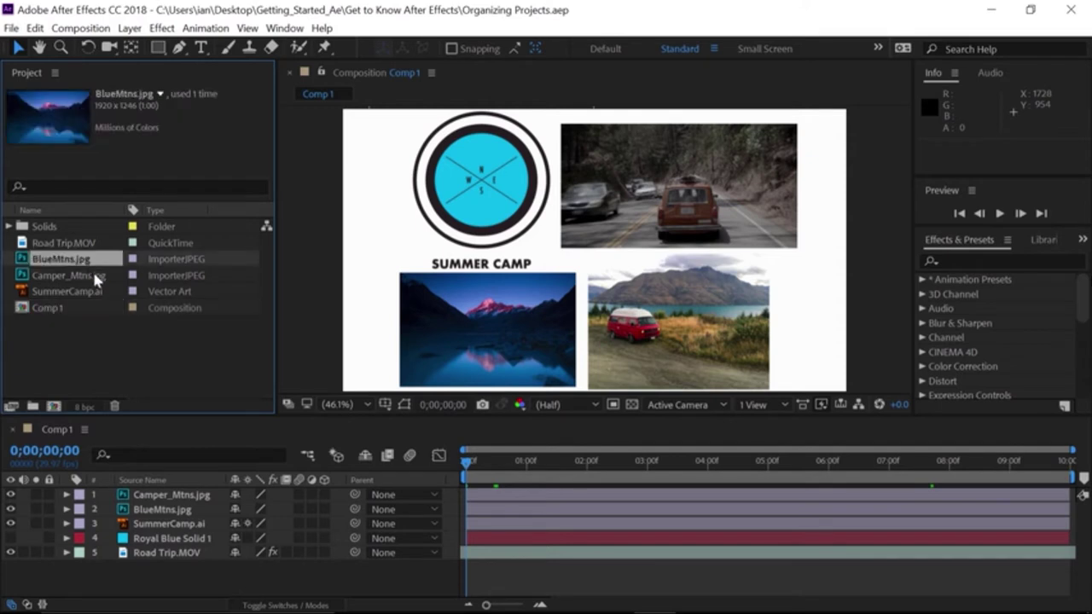
left_click(94, 274, "shift")
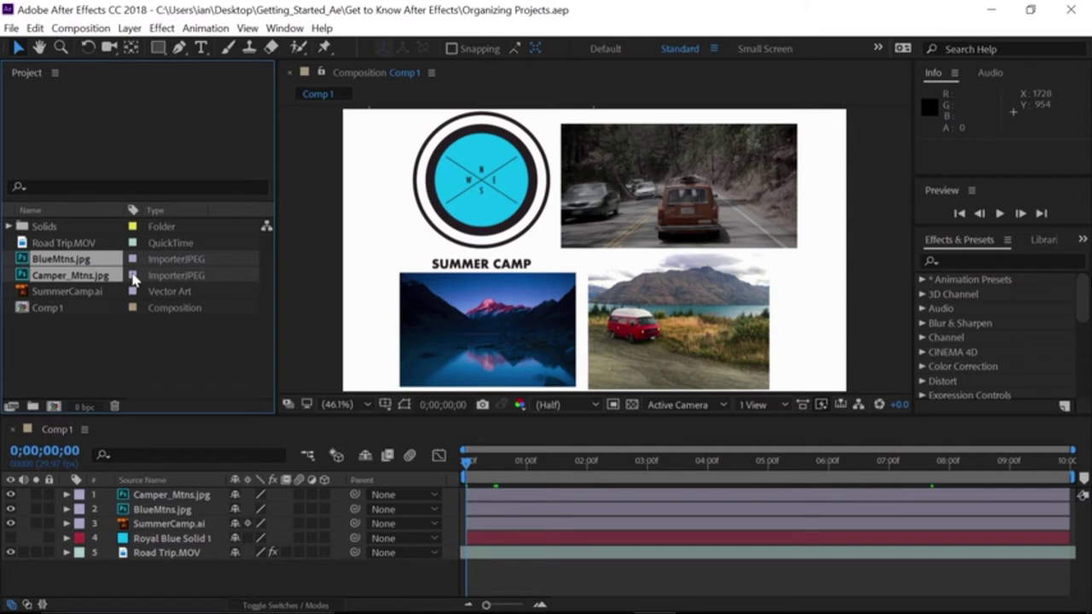
left_click(134, 277)
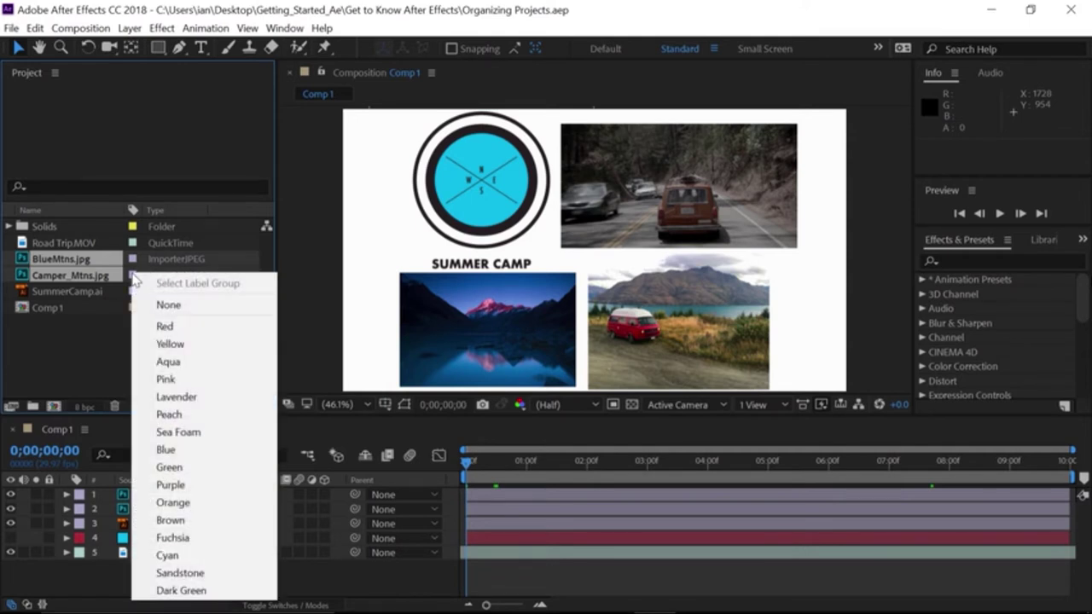
left_click(218, 504)
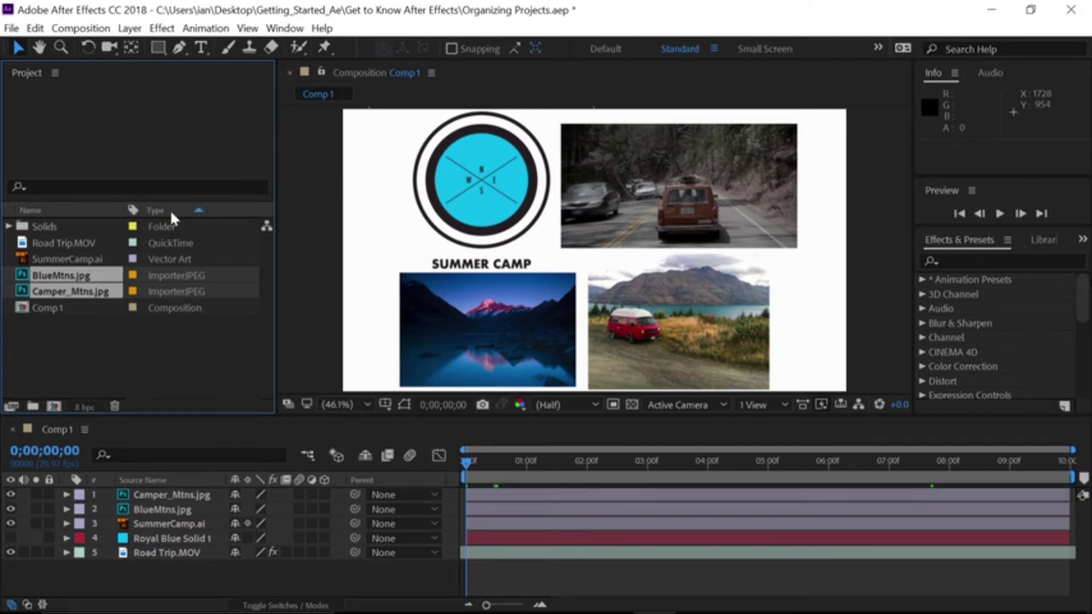
left_click(172, 213)
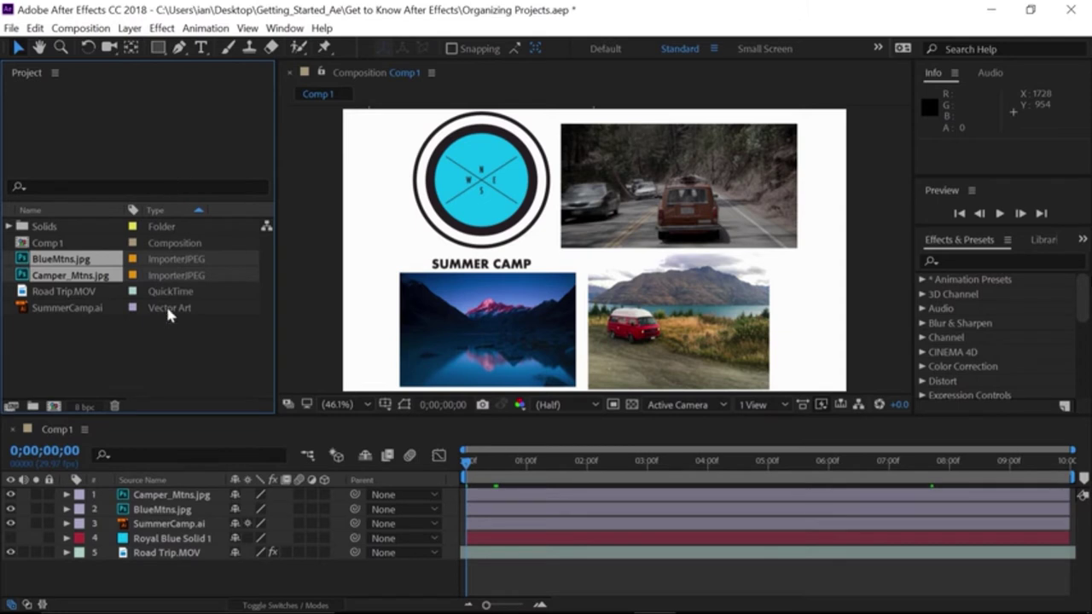
- Maximize the Project panel, examine which columns can be shown without changing them, and restore the panel's normal size
double_click(28, 74)
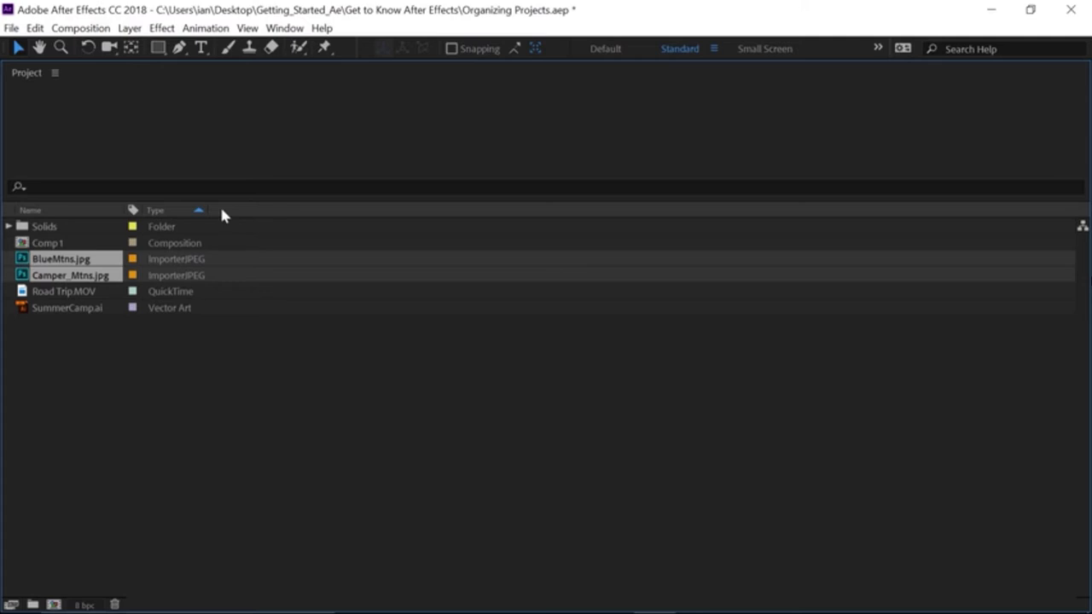
right_click(99, 212)
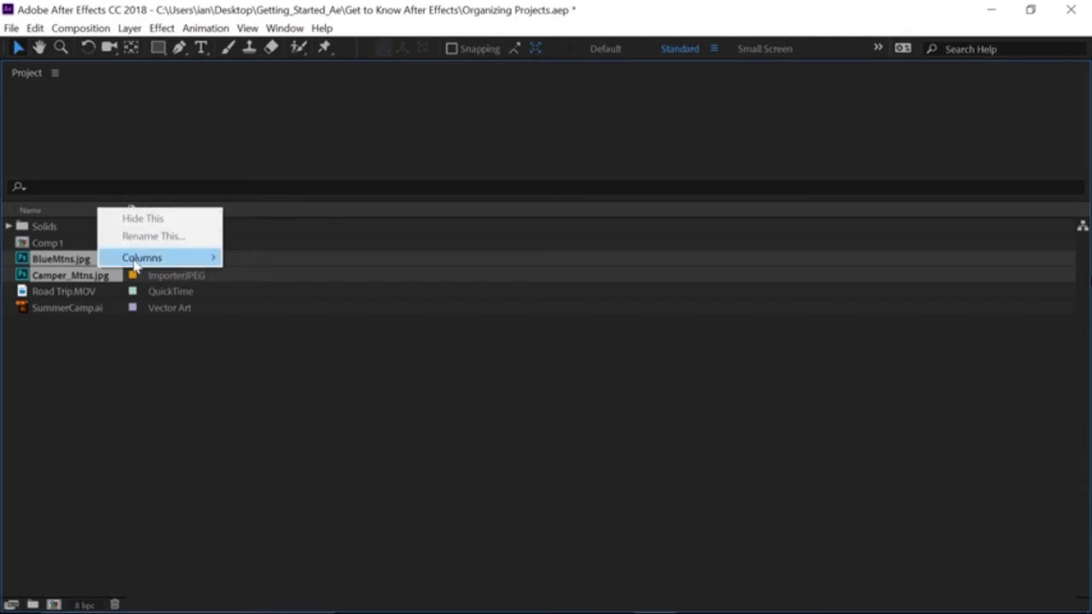
mouse_move(193, 258)
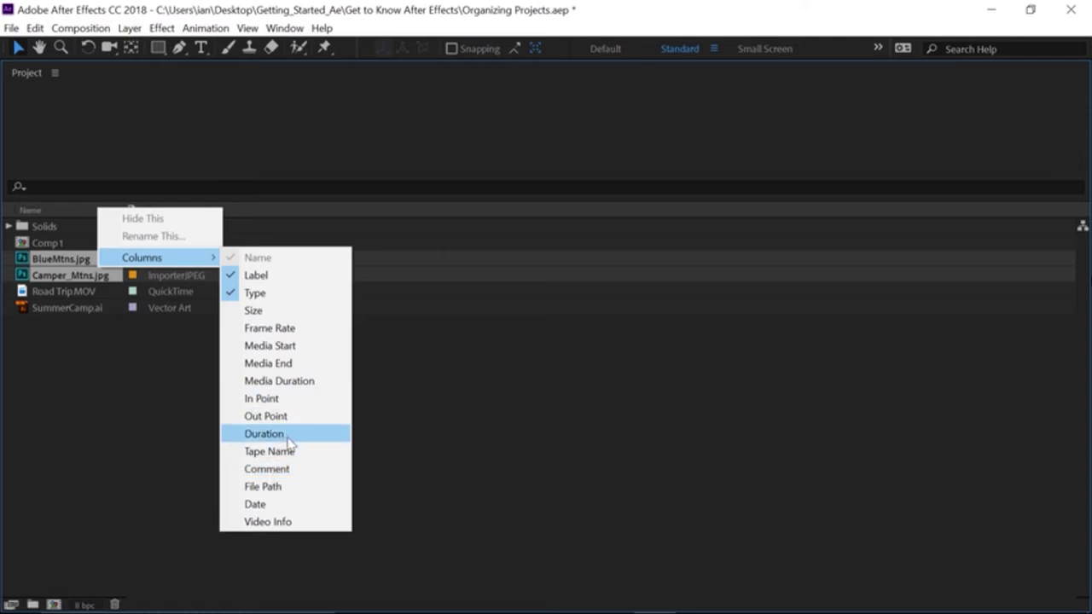
left_click(118, 121)
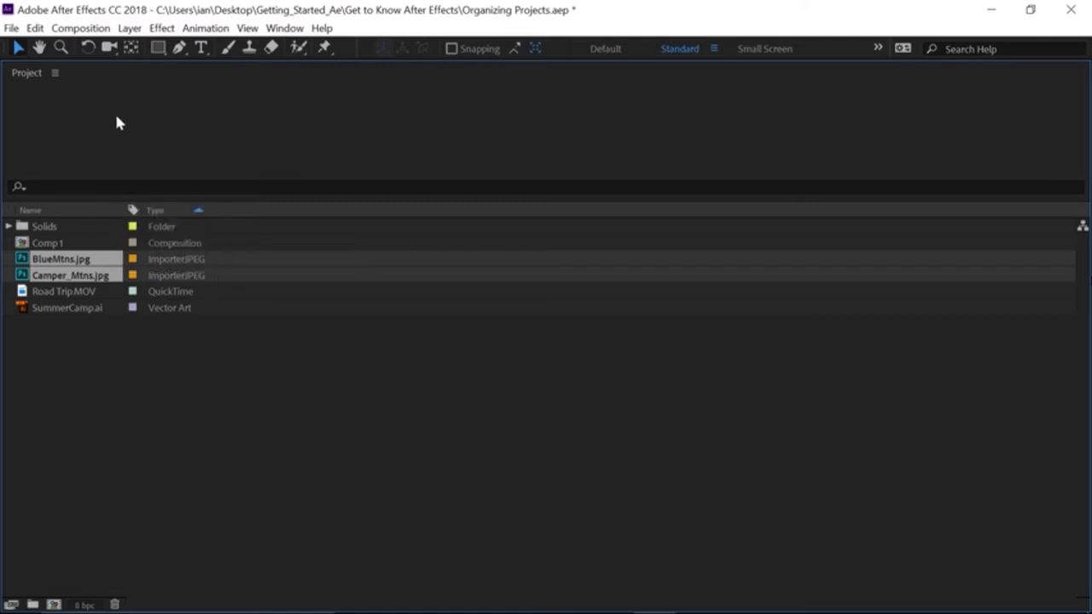
double_click(26, 74)
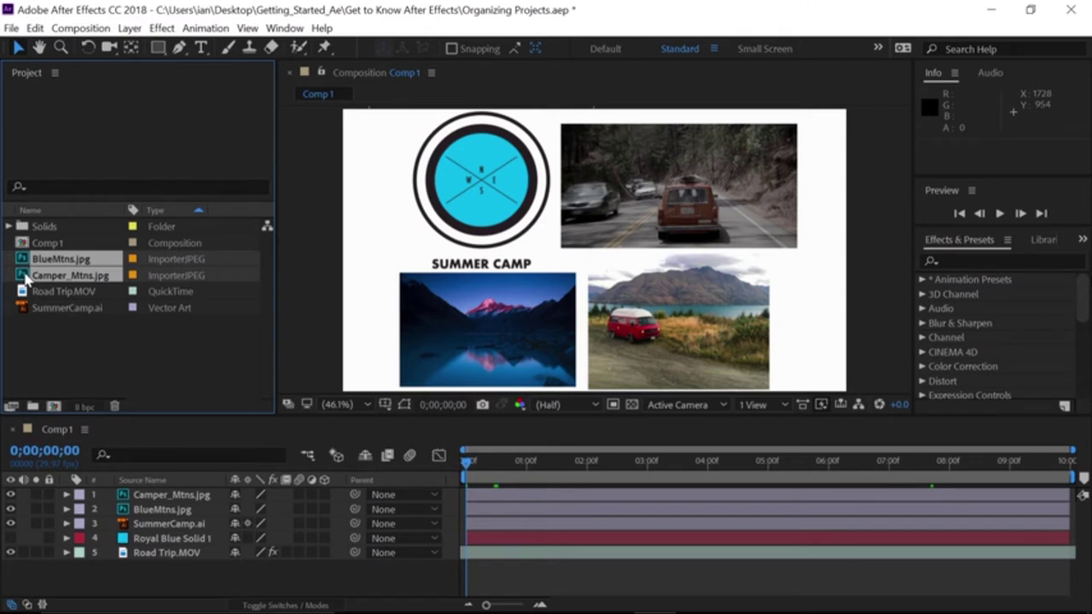
- Put BlueMtns.jpg and Camper_Mtns.jpg into a new project folder named images
left_click_drag(26, 275, 36, 412)
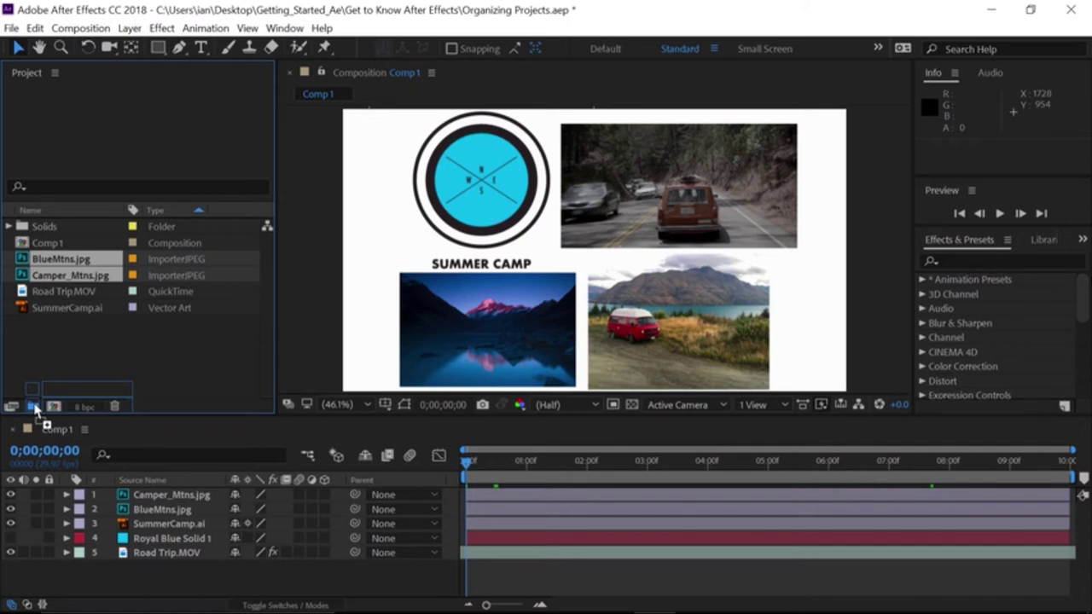
left_click_drag(36, 412, 36, 412)
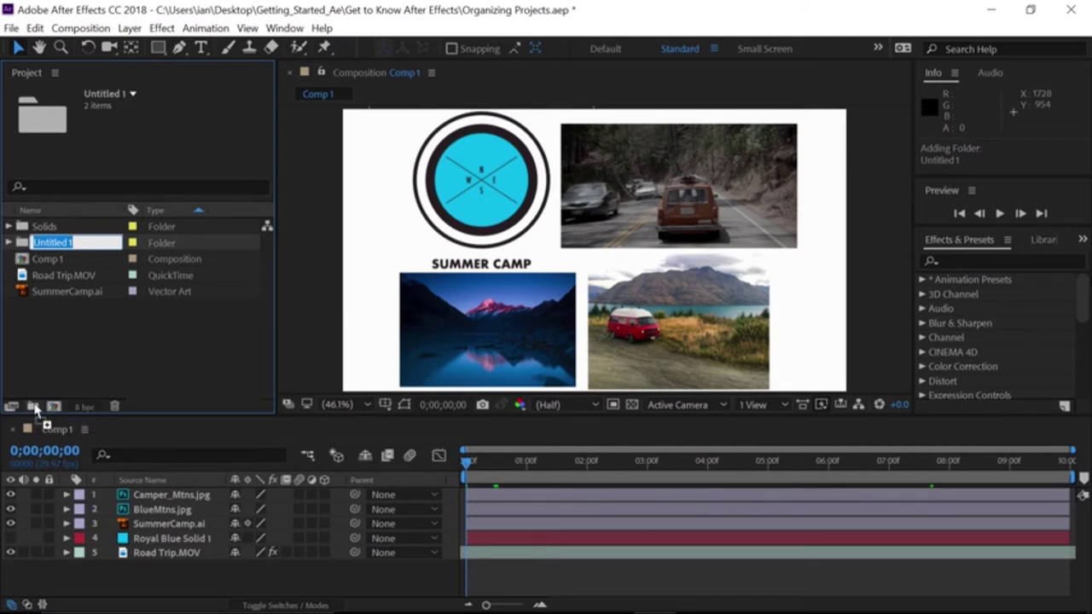
type("Images")
key("Return")
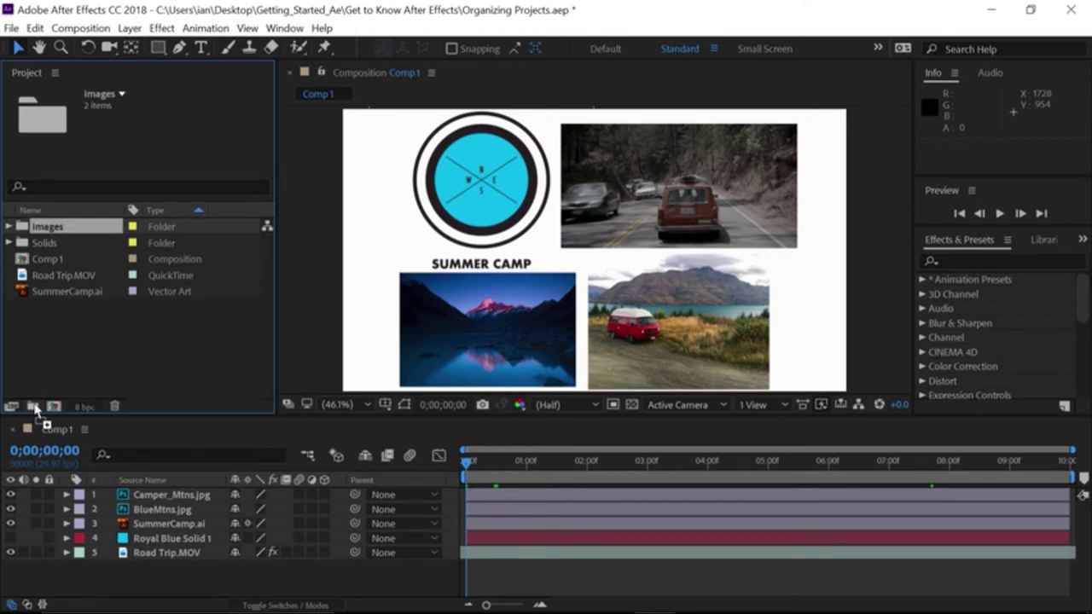
- Put Road Trip.MOV into a new project folder named Footage
left_click(25, 282)
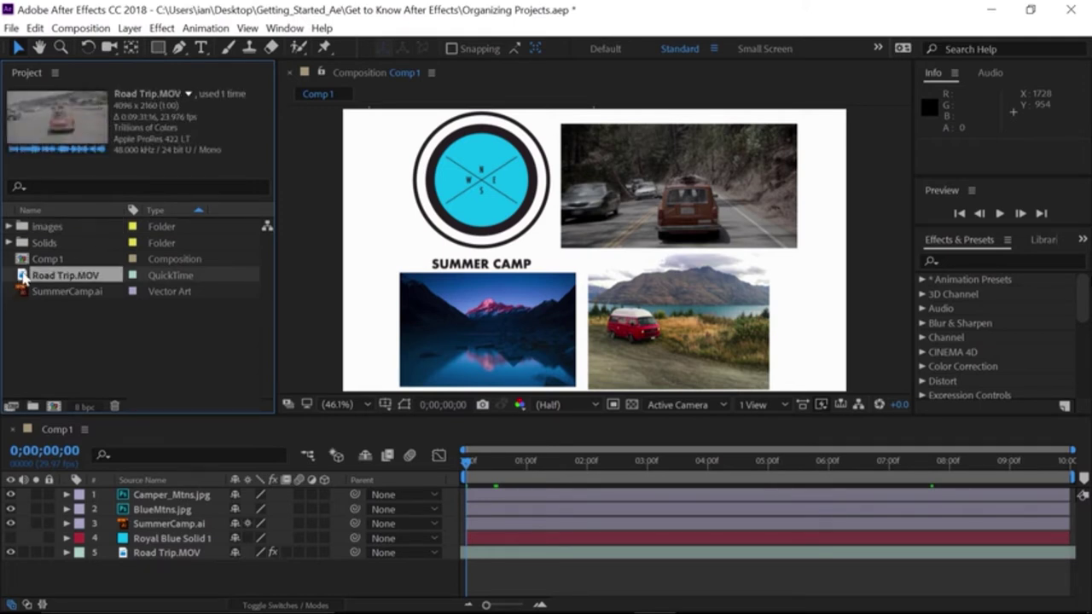
left_click_drag(23, 277, 30, 408)
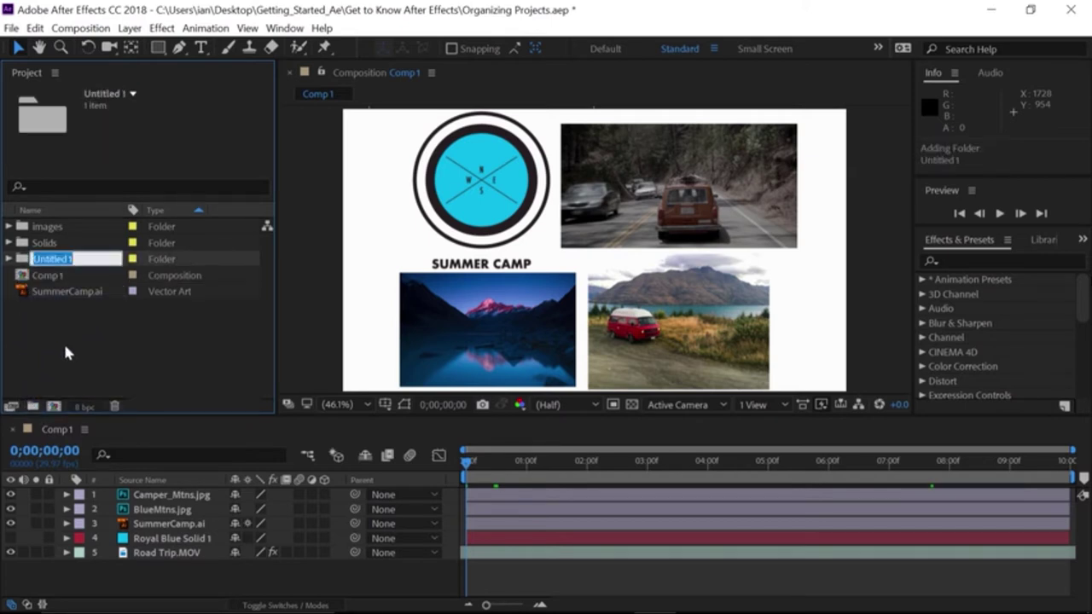
type("Footage")
key("Return")
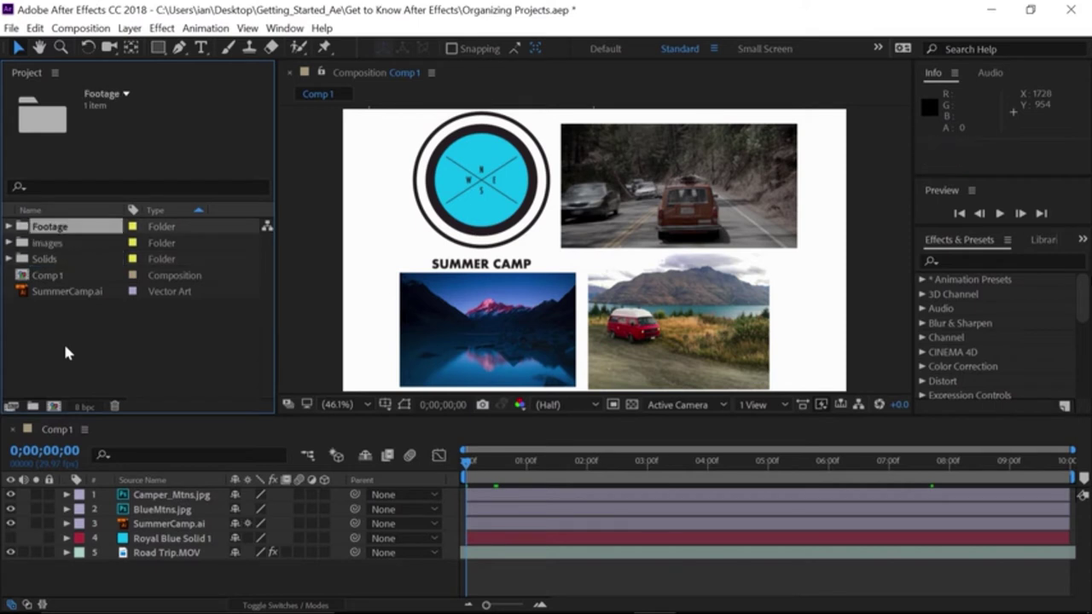
- Sort the project items by name in ascending order and put SummerCamp.ai into a new folder named Vectors
left_click(44, 210)
left_click(45, 210)
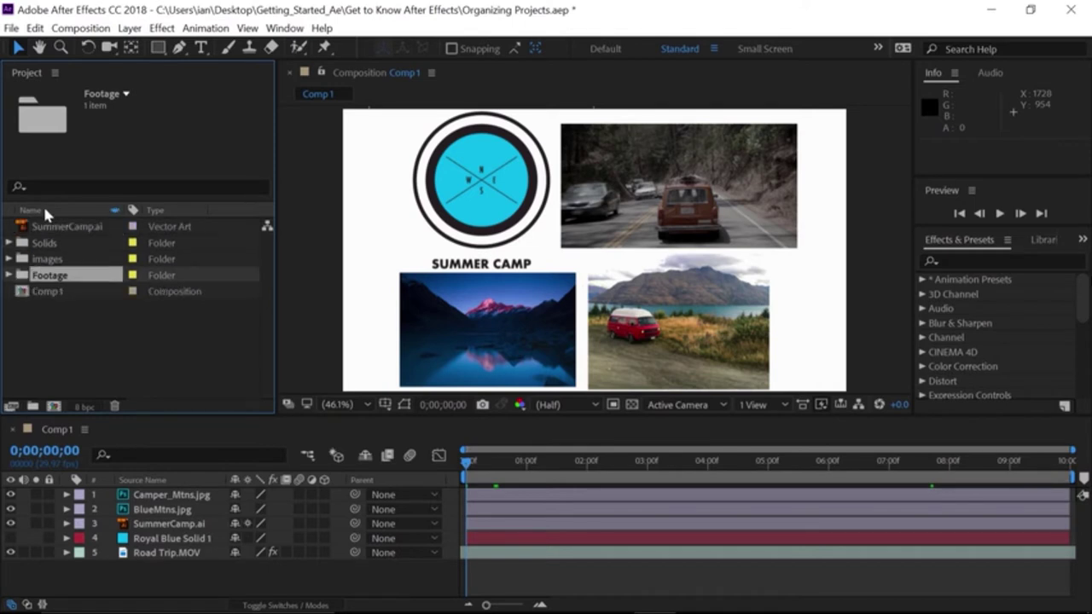
left_click(44, 210)
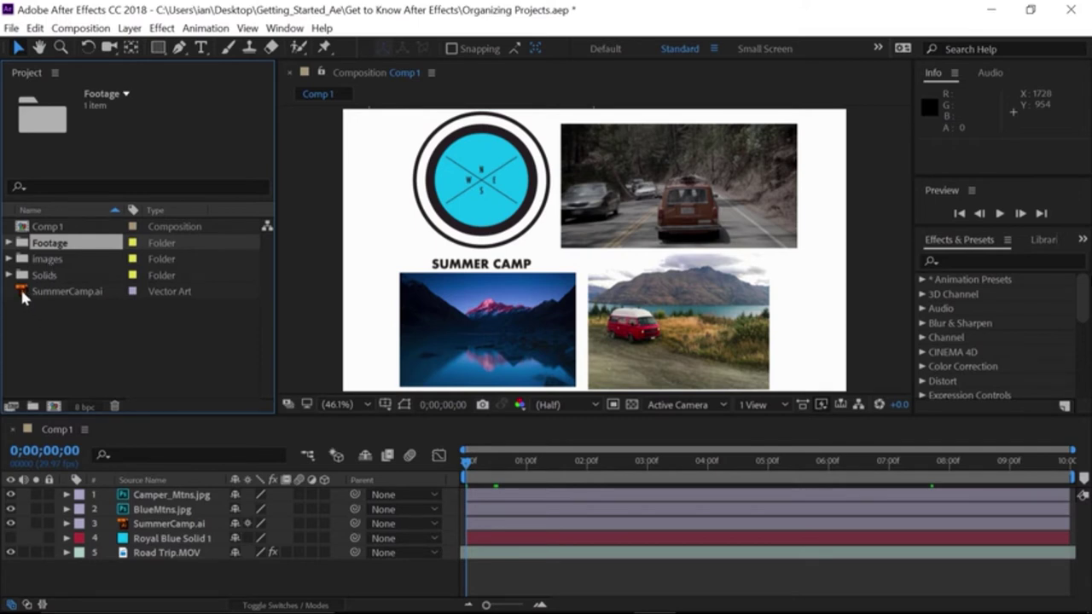
left_click_drag(22, 291, 35, 411)
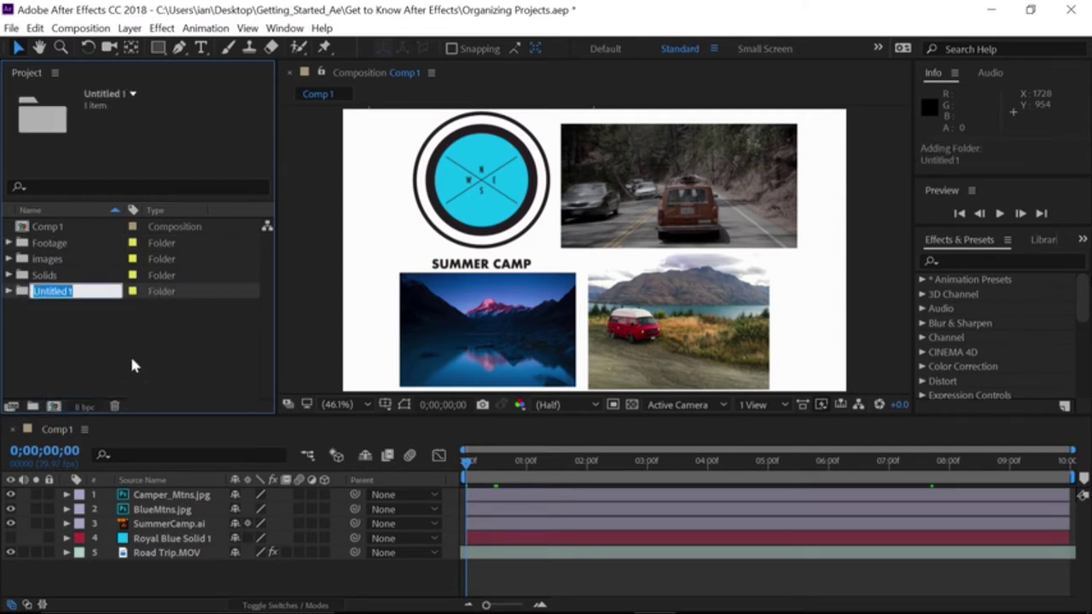
type("Vectors")
key("Return")
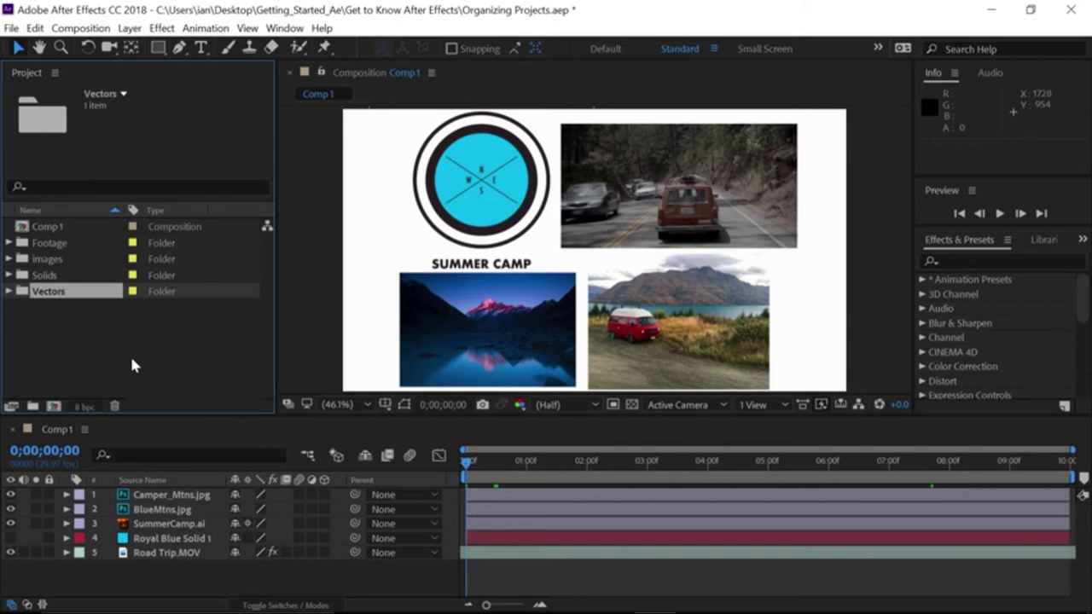
- Search the project items for "cam" and clear the search
left_click(48, 187)
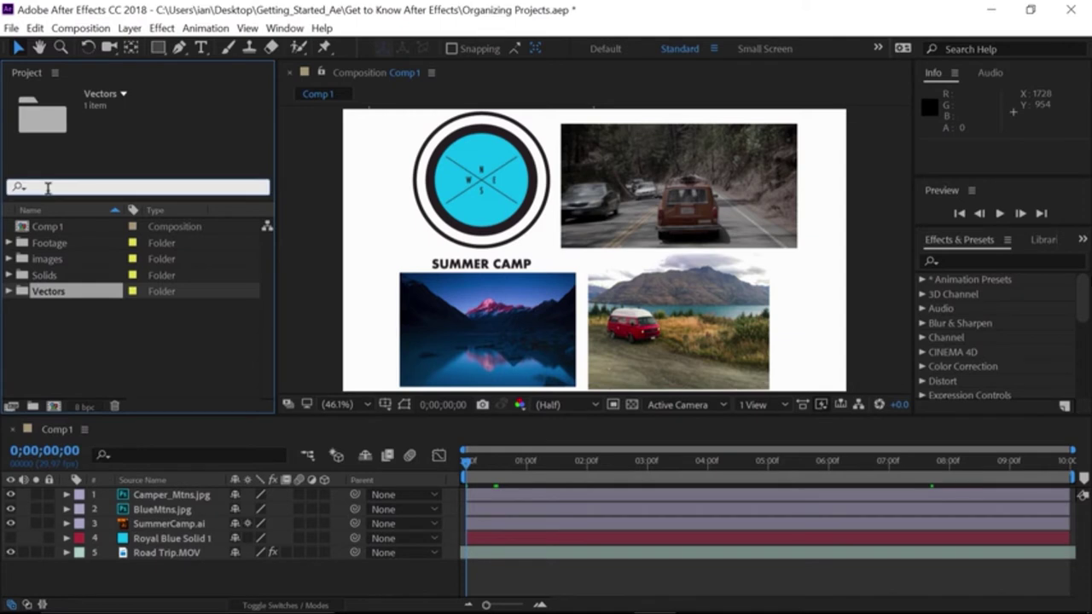
type("cam")
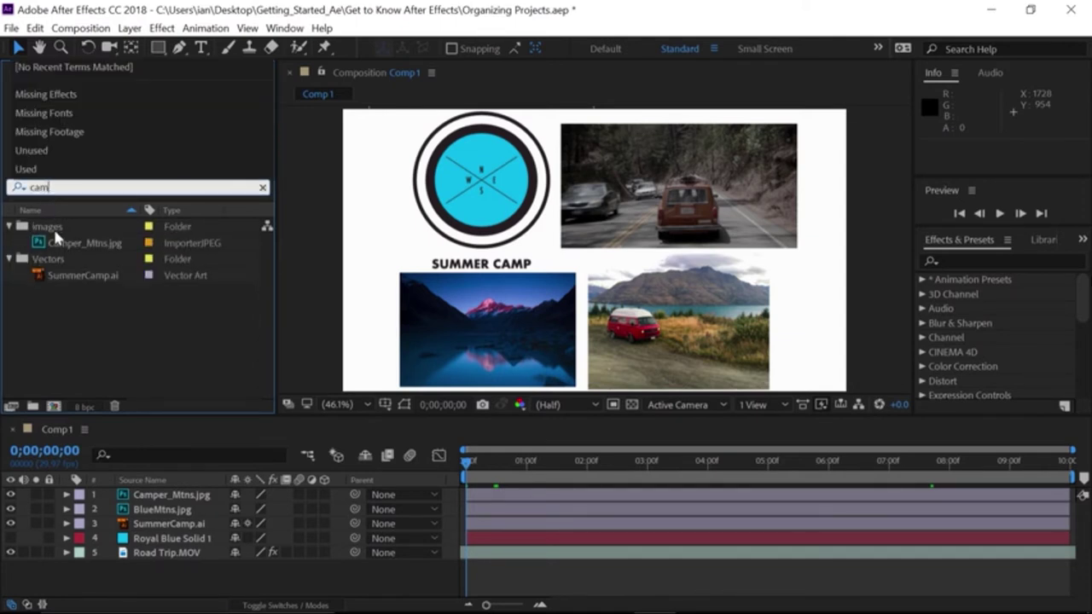
key("Return")
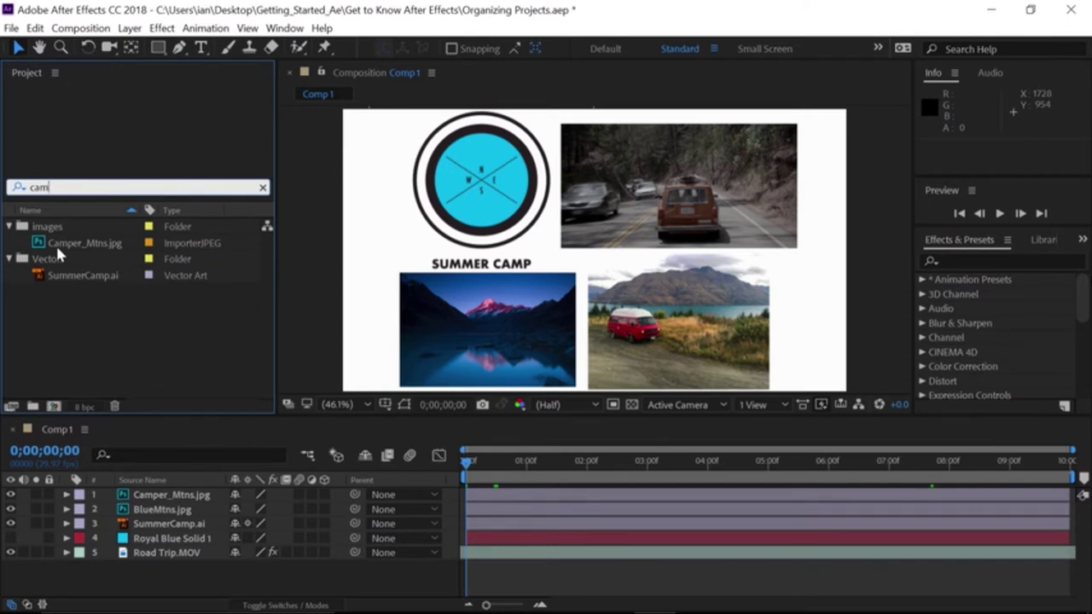
left_click(262, 188)
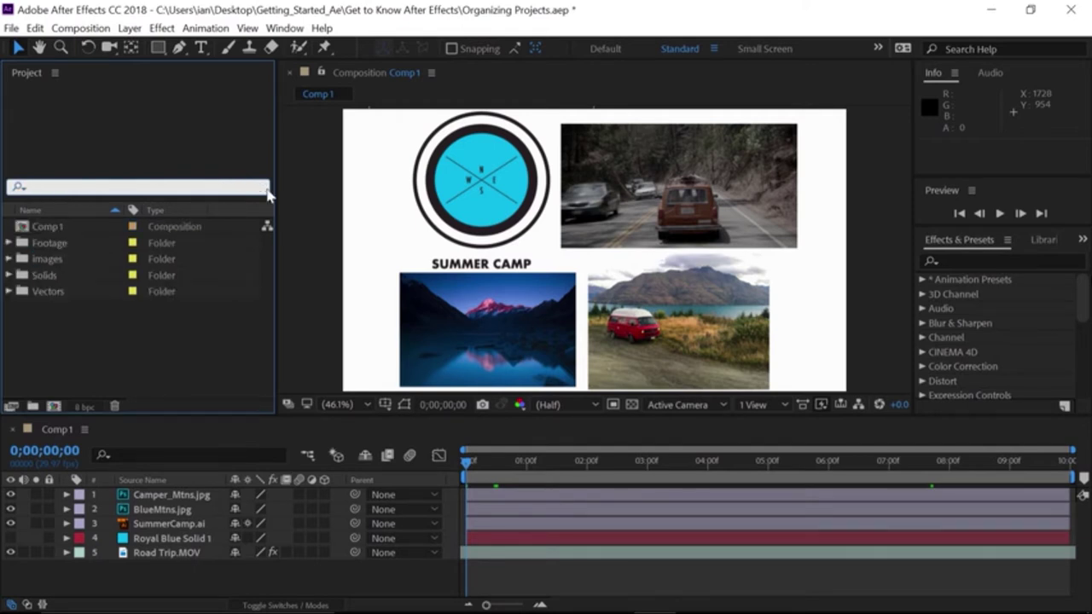
- Expand the images folder, delete Camper_Mtns.jpg from the project with confirmation, and undo the deletion
left_click(9, 259)
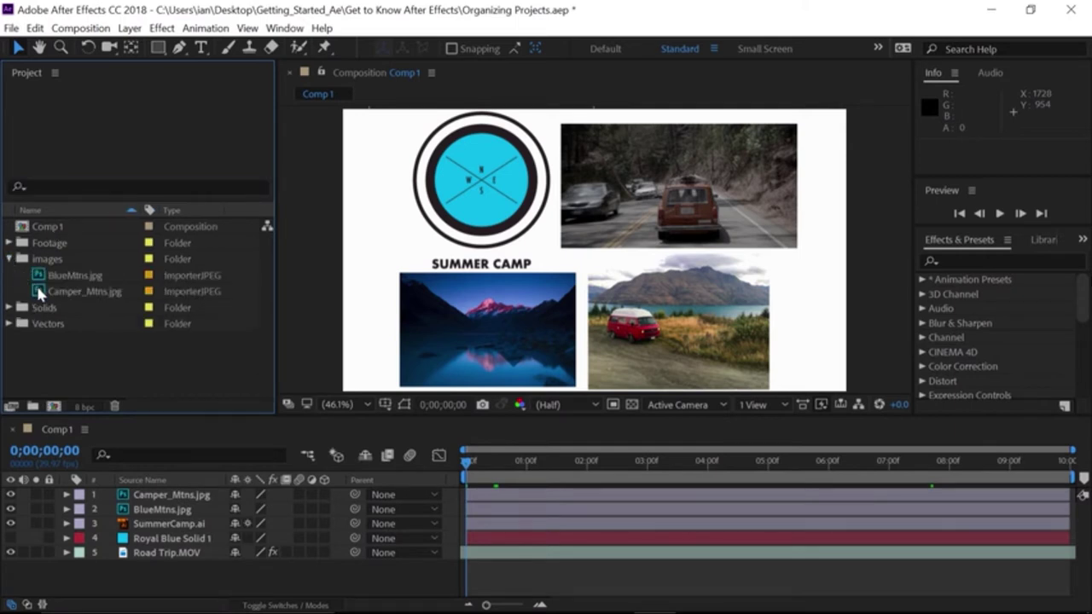
left_click(37, 290)
left_click_drag(38, 290, 113, 411)
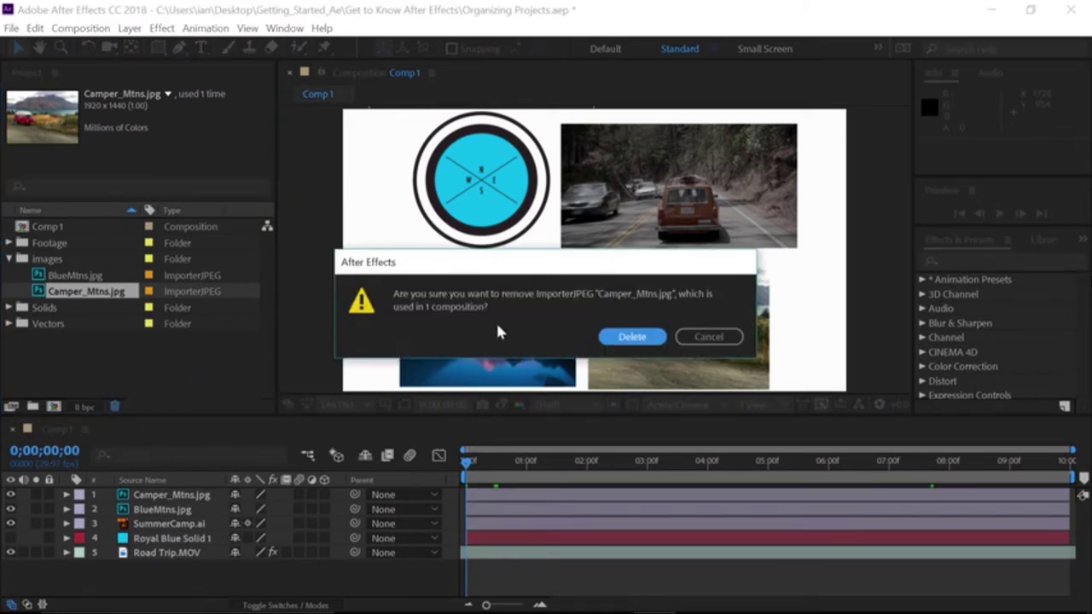
left_click(640, 338)
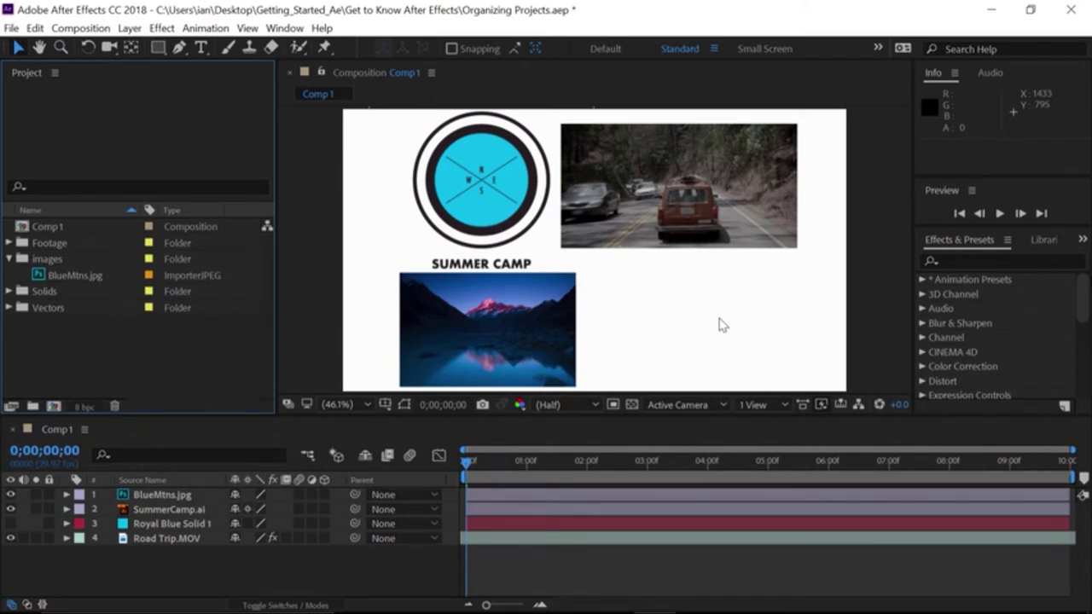
key("ctrl+z")
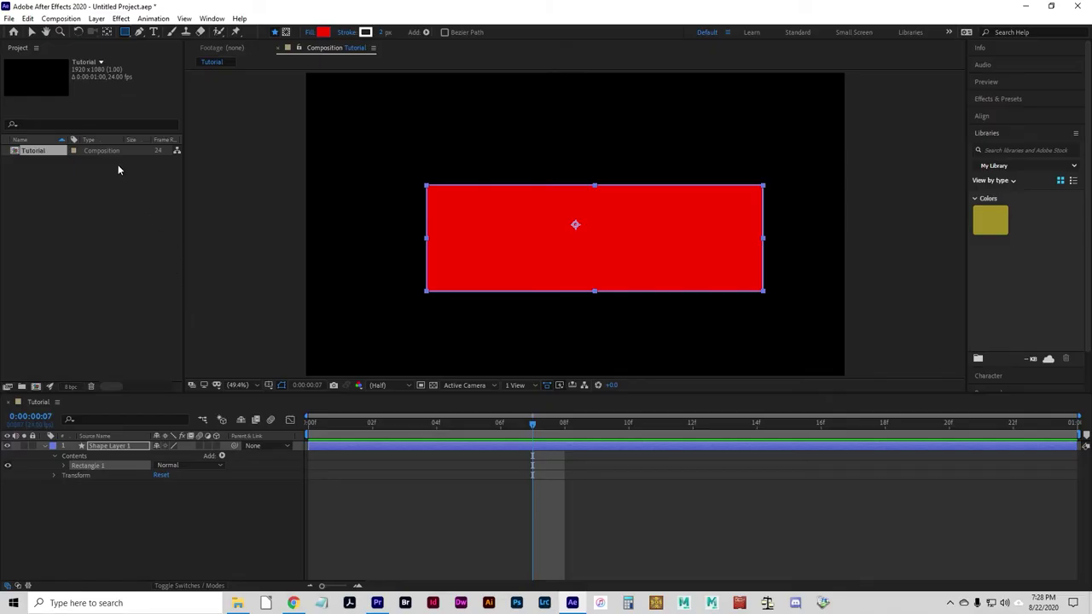
- Switch to After Effects 2020 and close the untitled project with the red rectangle without saving its changes
left_click(10, 18)
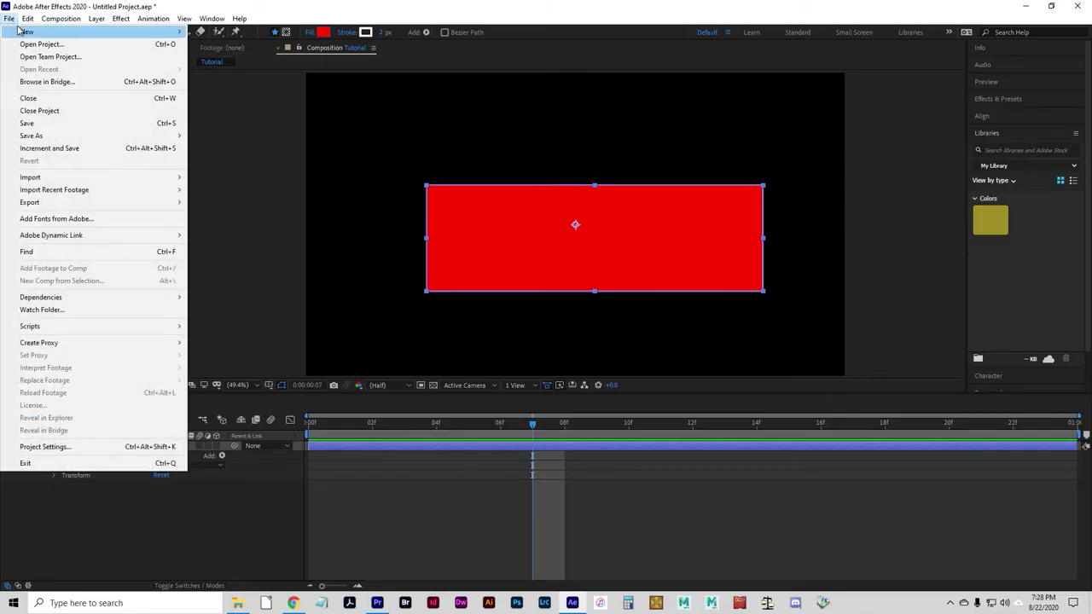
left_click(53, 111)
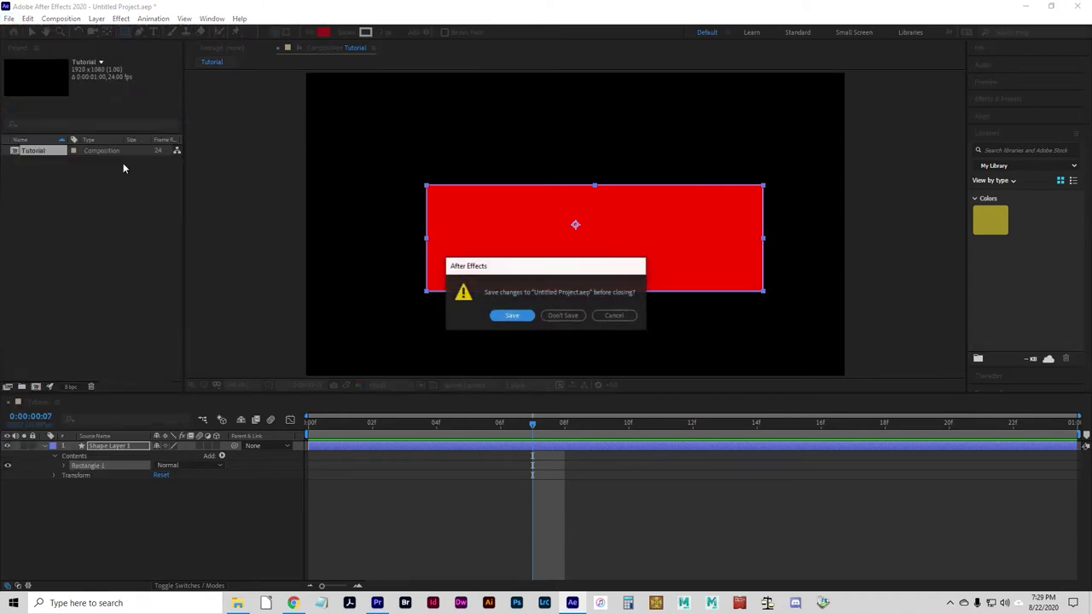
left_click(567, 314)
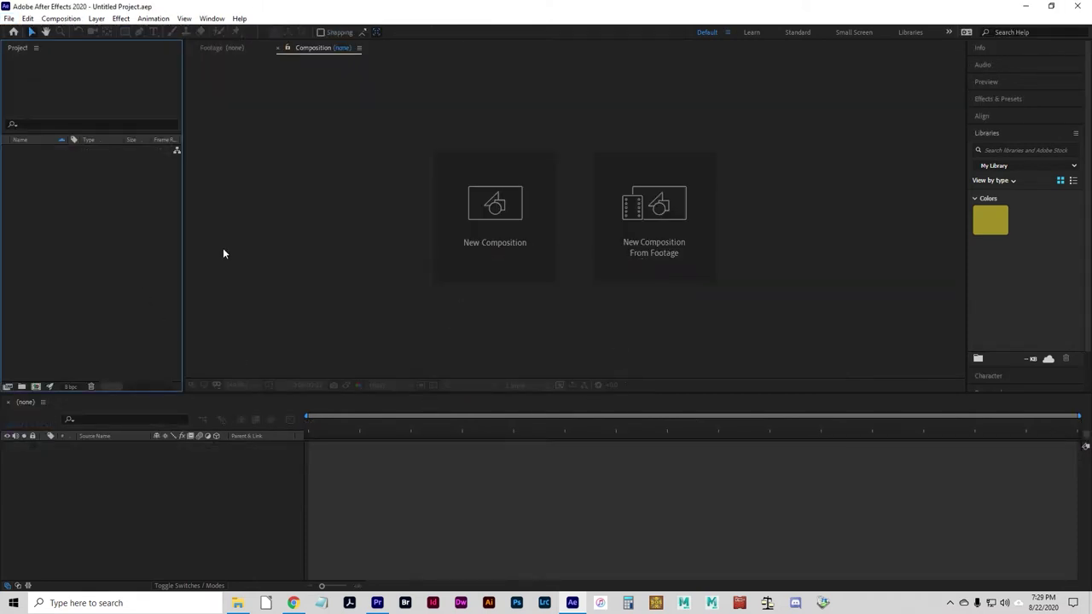
- Set the import preference for sequence footage to 24 frames per second and apply the preferences
left_click(29, 19)
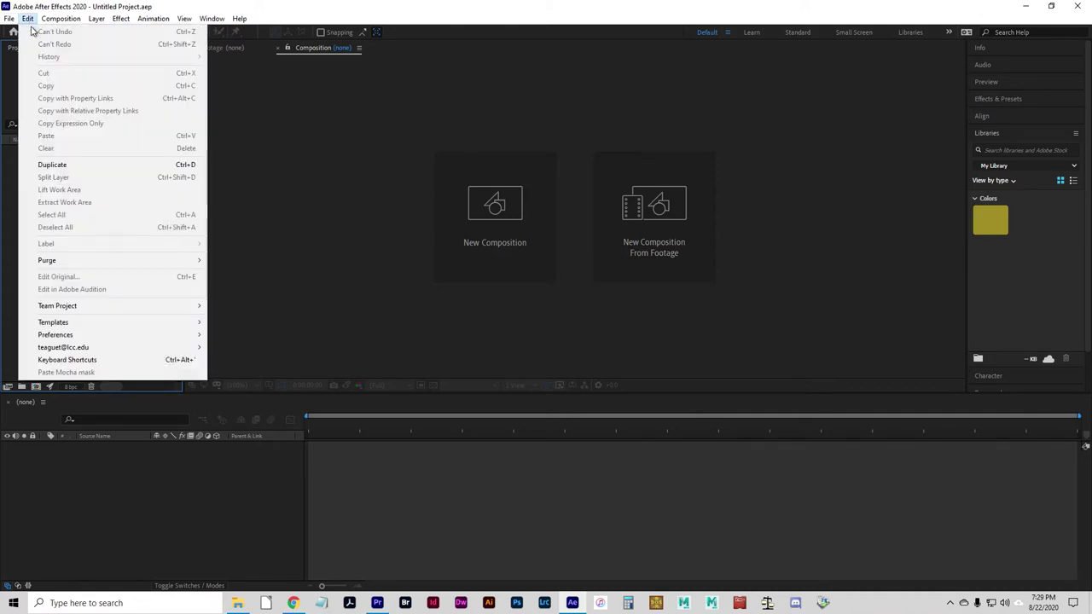
mouse_move(92, 336)
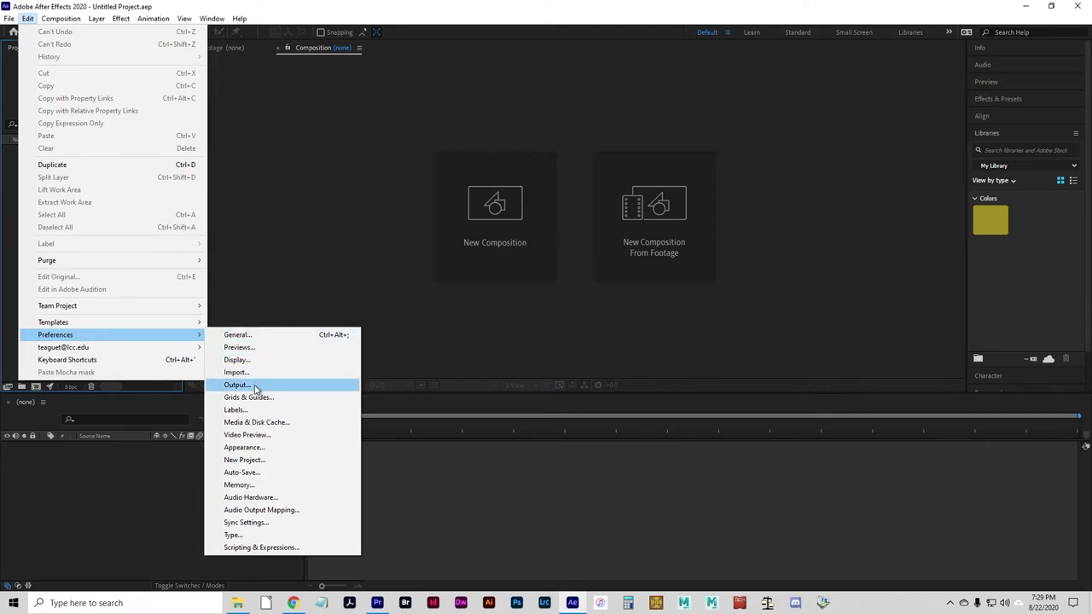
left_click(260, 334)
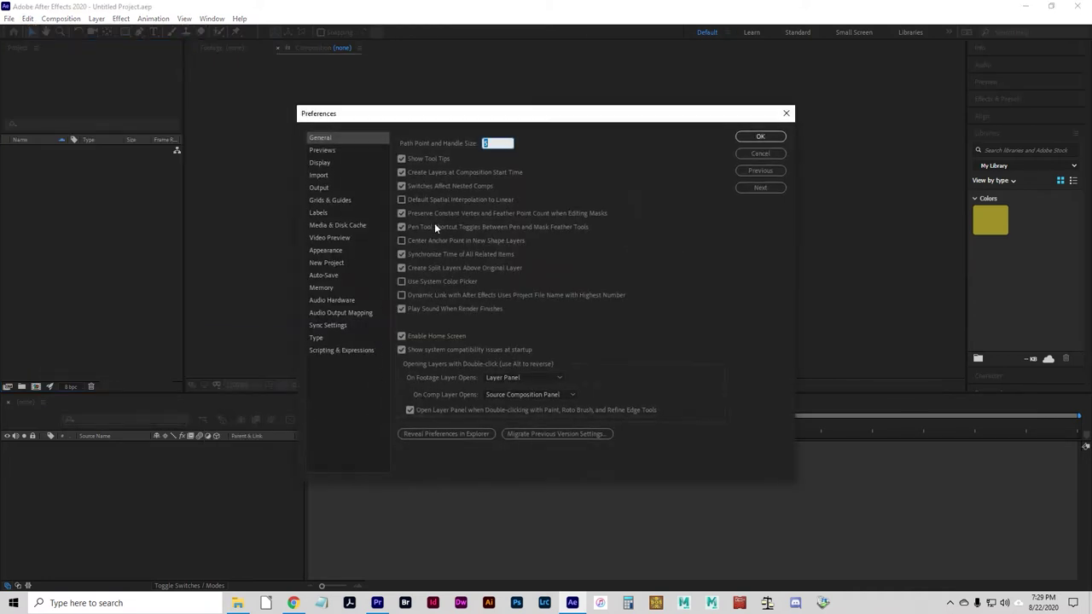
left_click(328, 176)
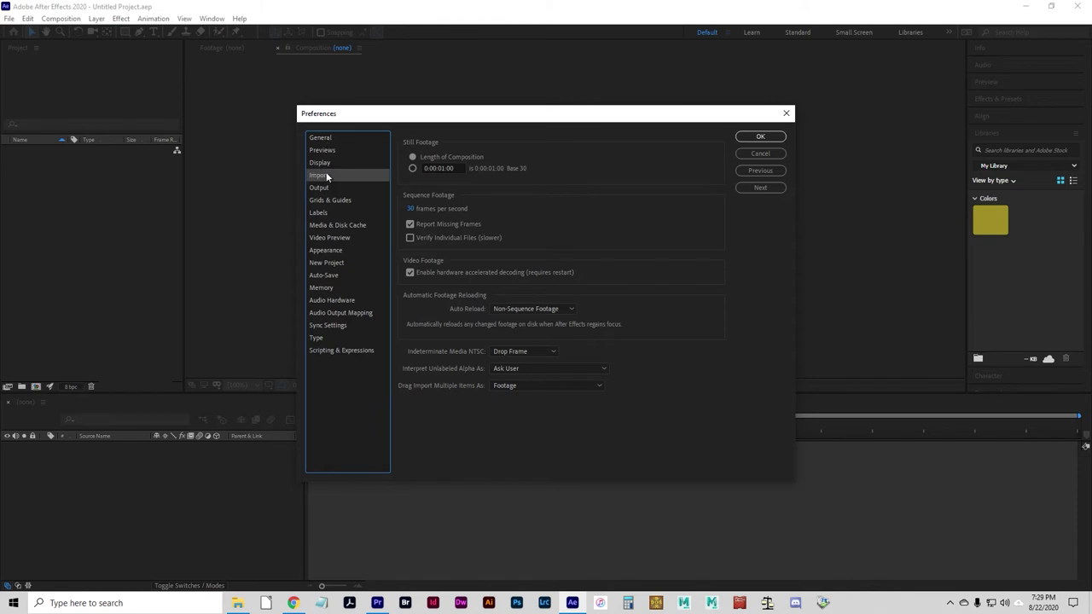
left_click(409, 209)
type("24")
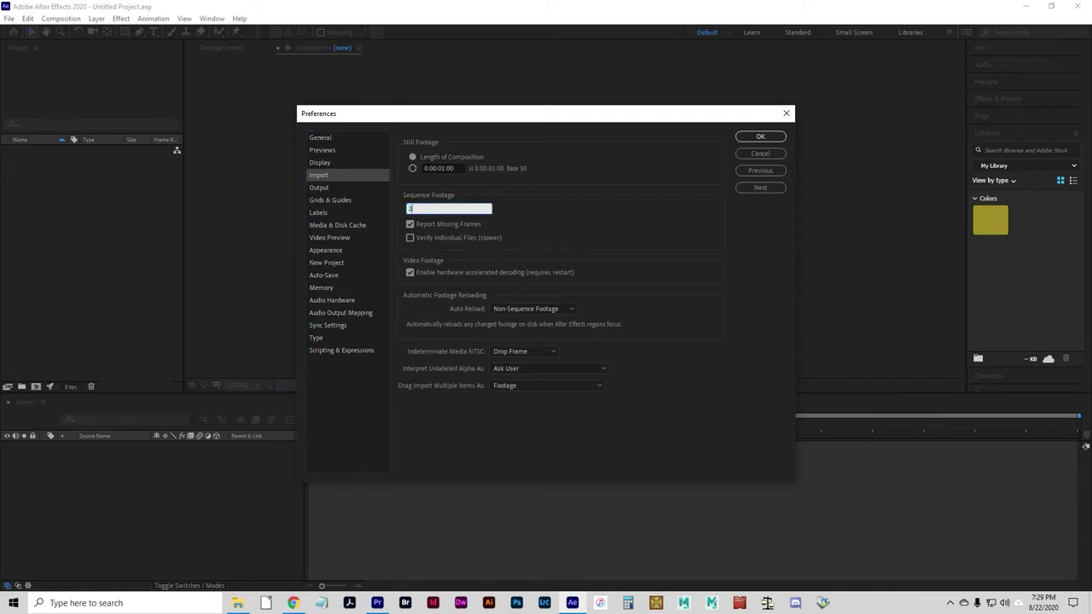
key("Return")
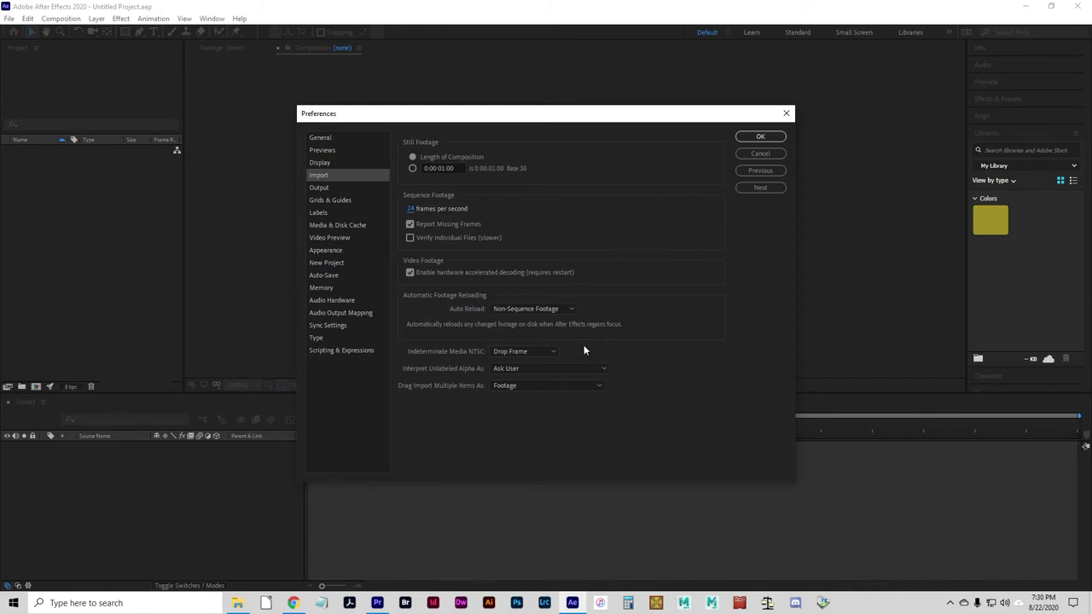
left_click(760, 138)
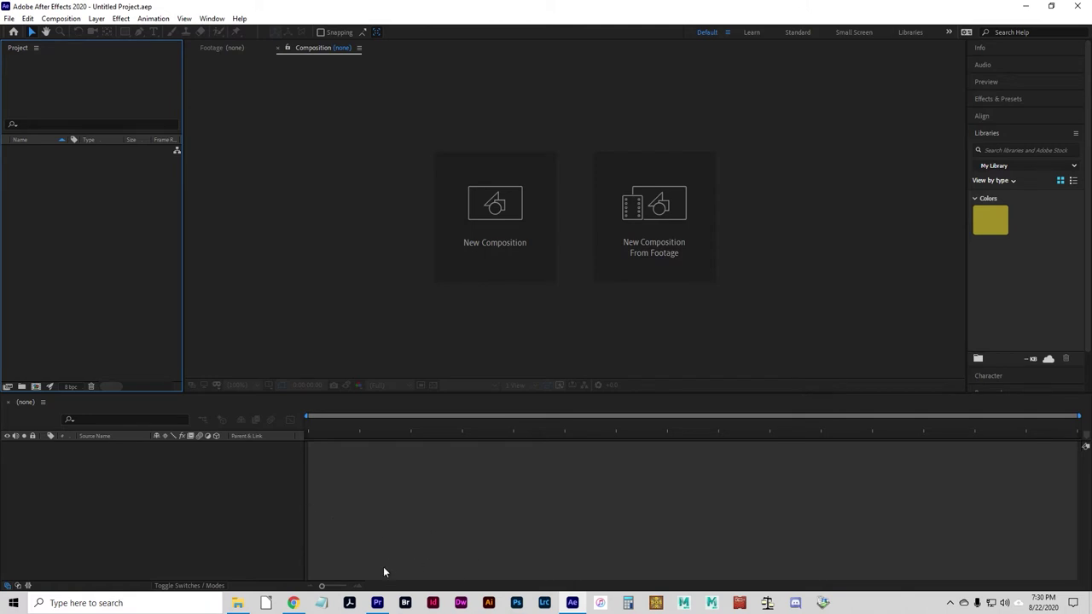
- Launch Photoshop and, in Chrome, review the bouncing ball assignment page's video specs and ball action diagram
left_click(517, 605)
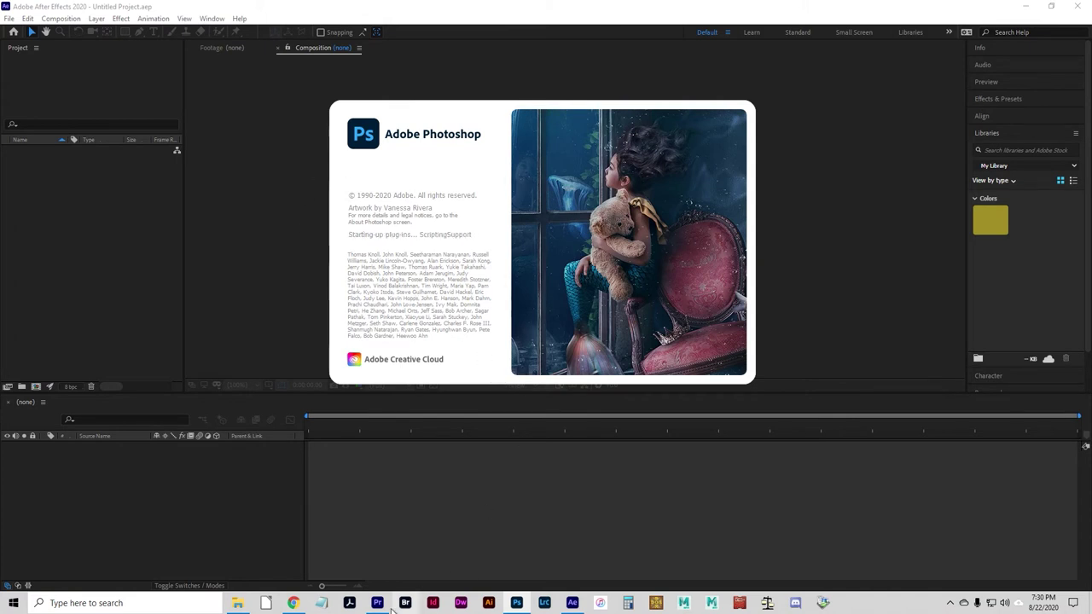
left_click(293, 604)
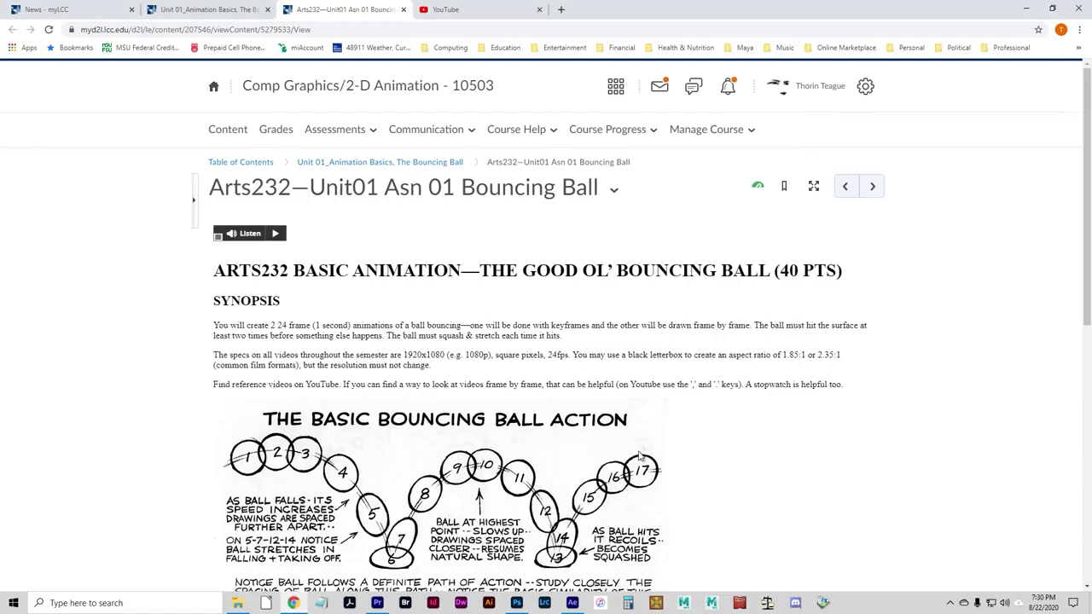
scroll(705, 453, "down", 2)
scroll(705, 453, "down", 1)
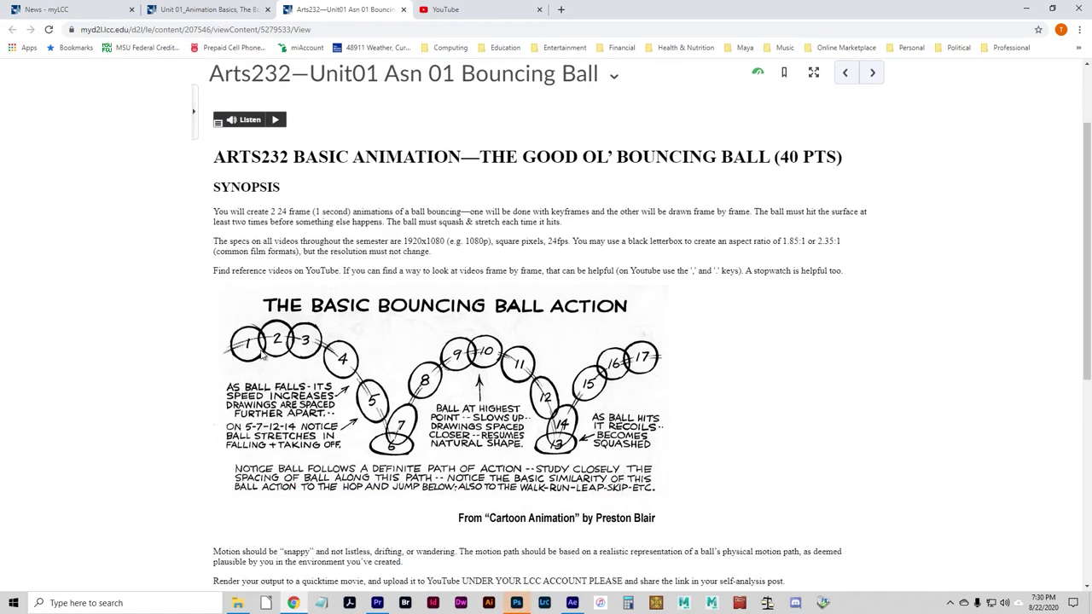
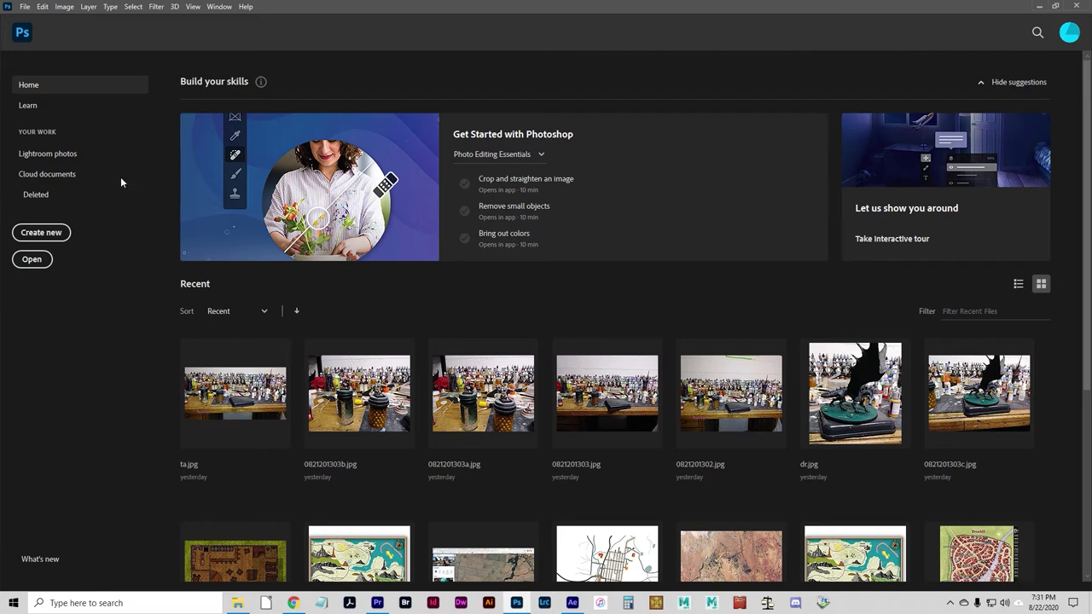
- Create a new document from the HDTV 1080p film and video preset, 1920 x 1080 px at 72 ppi
left_click(27, 7)
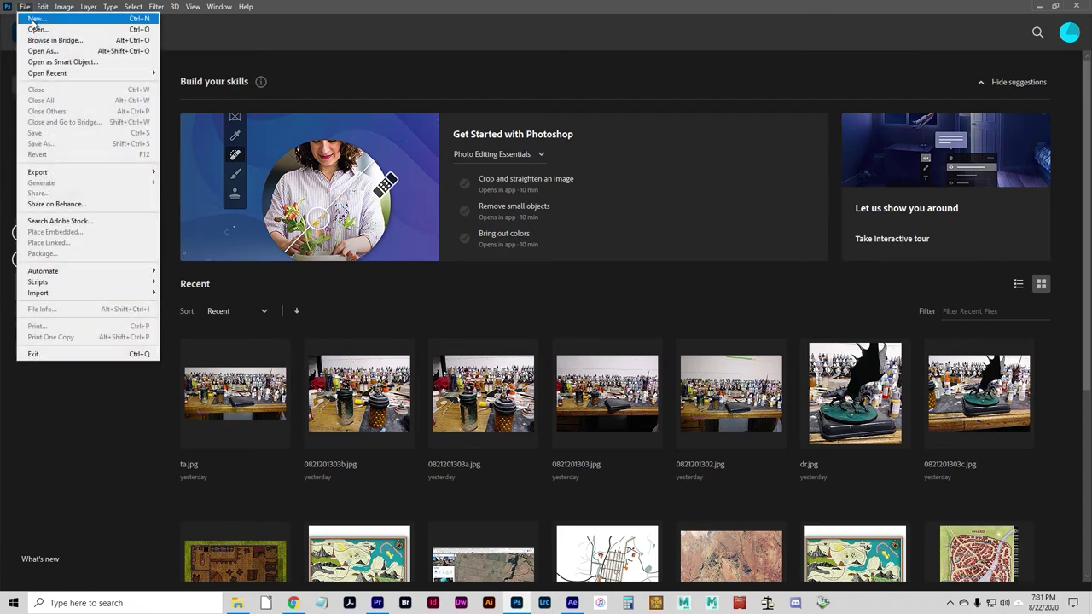
left_click(34, 20)
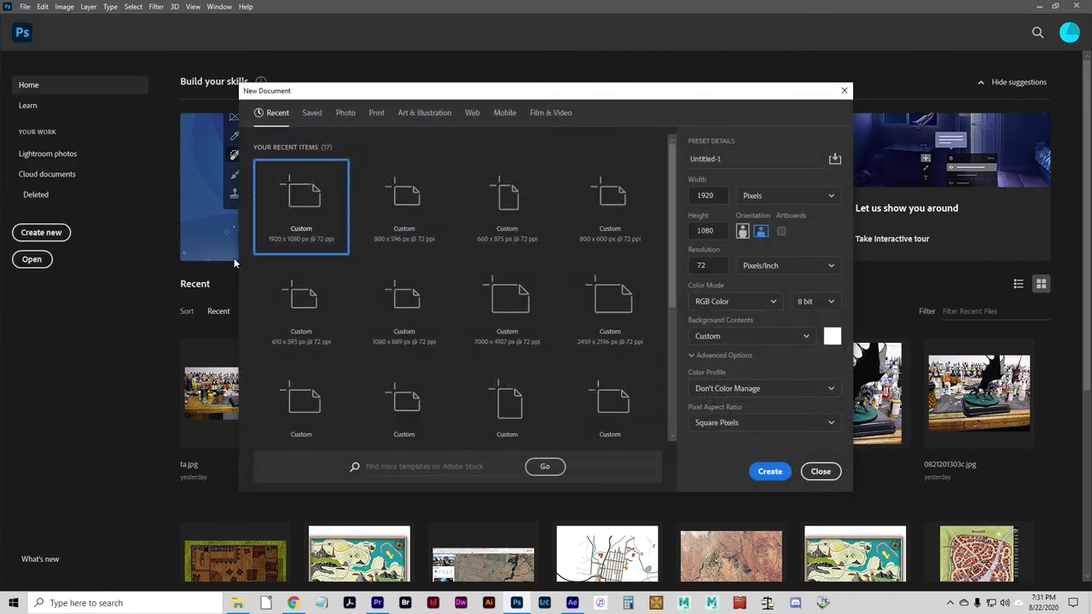
left_click(546, 114)
left_click(550, 114)
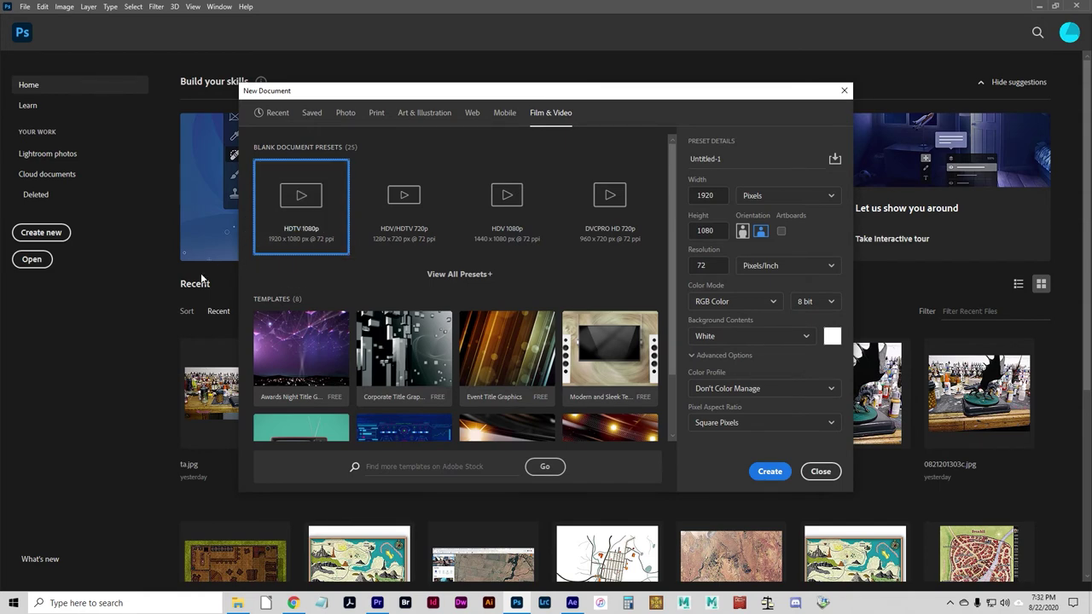
left_click(762, 471)
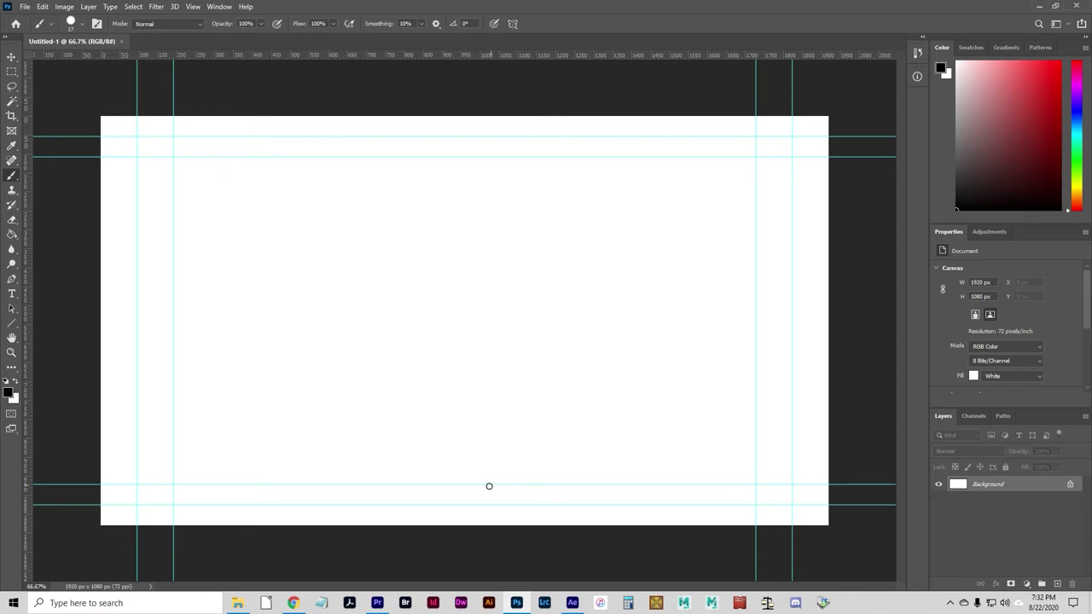
- Switch to File Explorer and open the Z-Junk folder on the Desktop
left_click(238, 604)
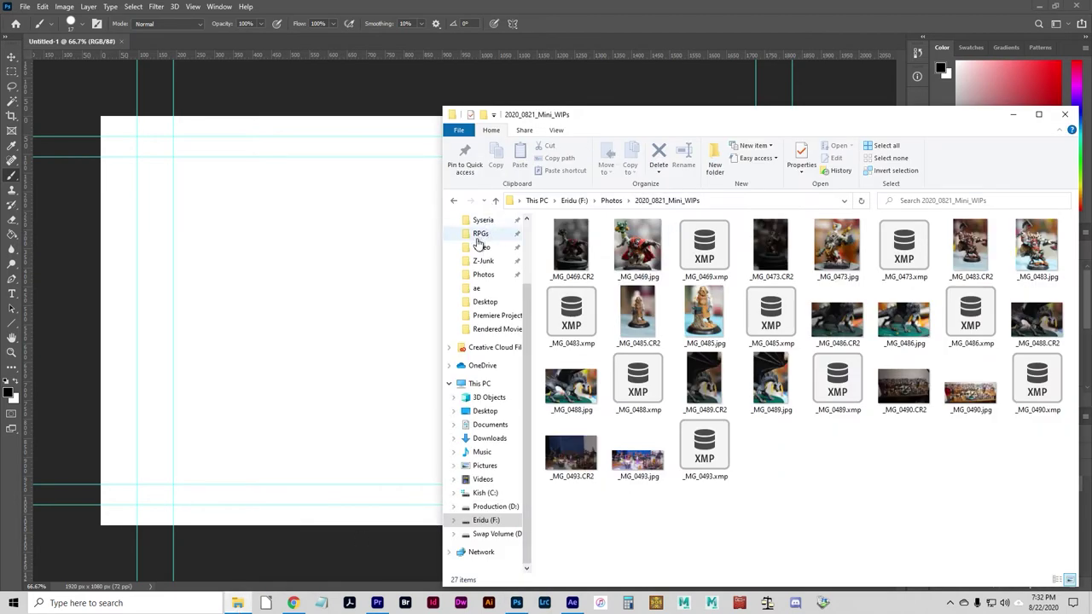
scroll(479, 243, "up", 2)
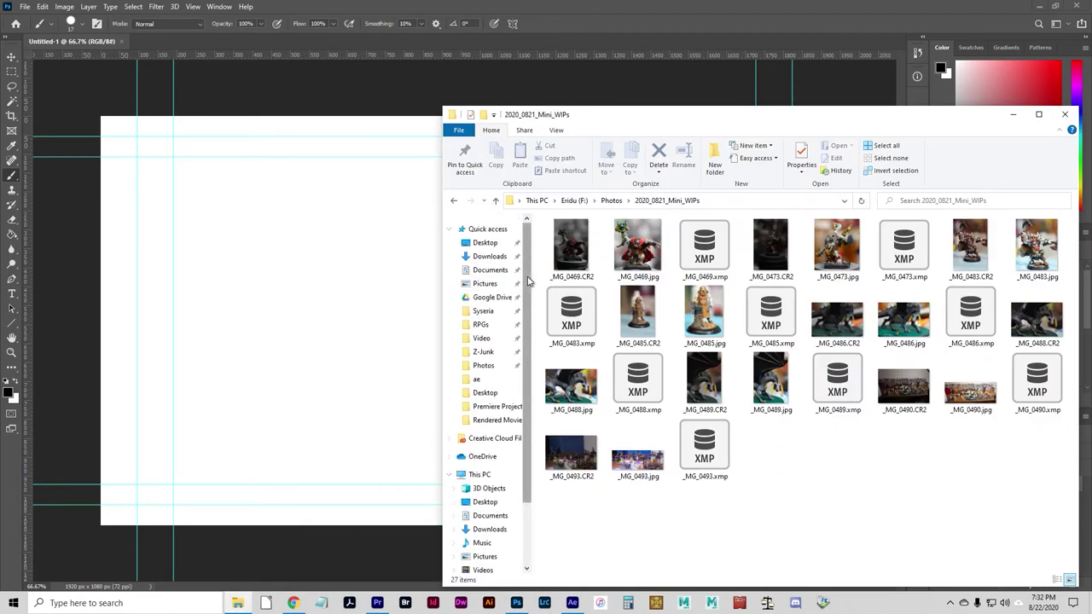
left_click(485, 243)
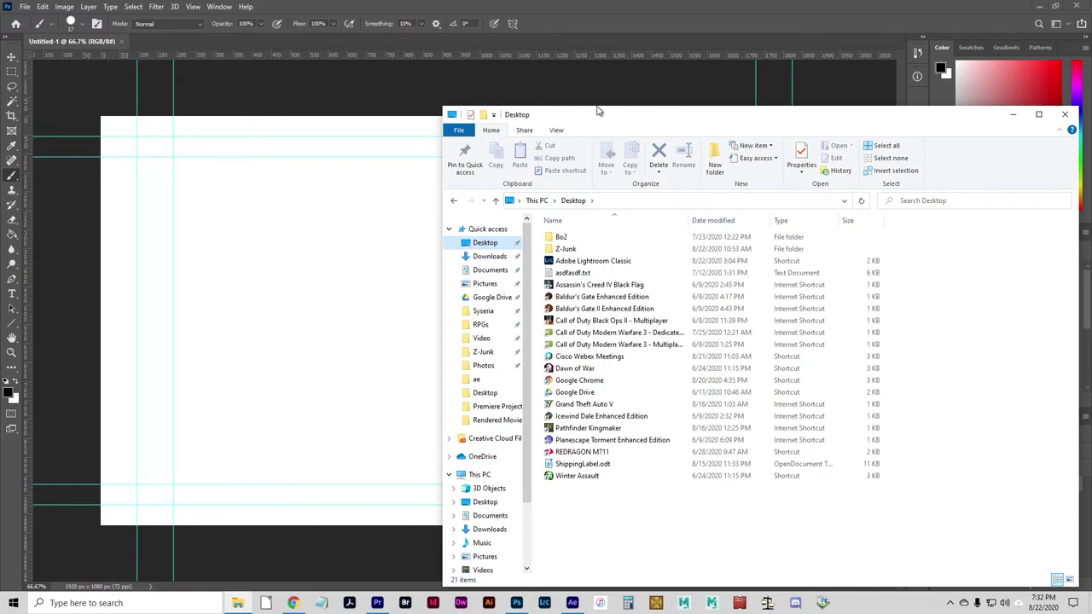
left_click_drag(629, 125, 494, 106)
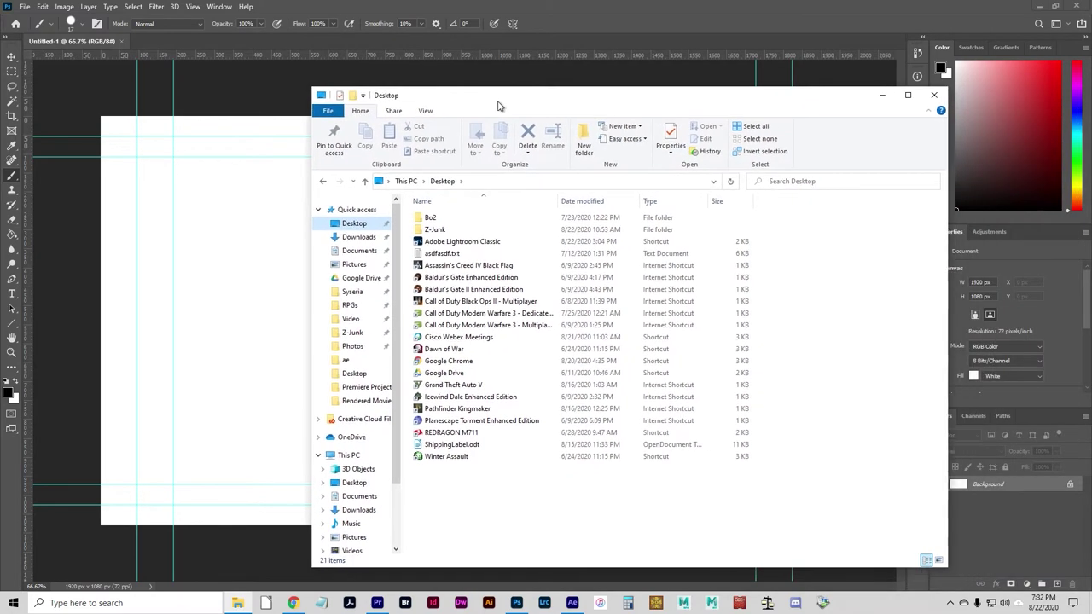
left_click(356, 250)
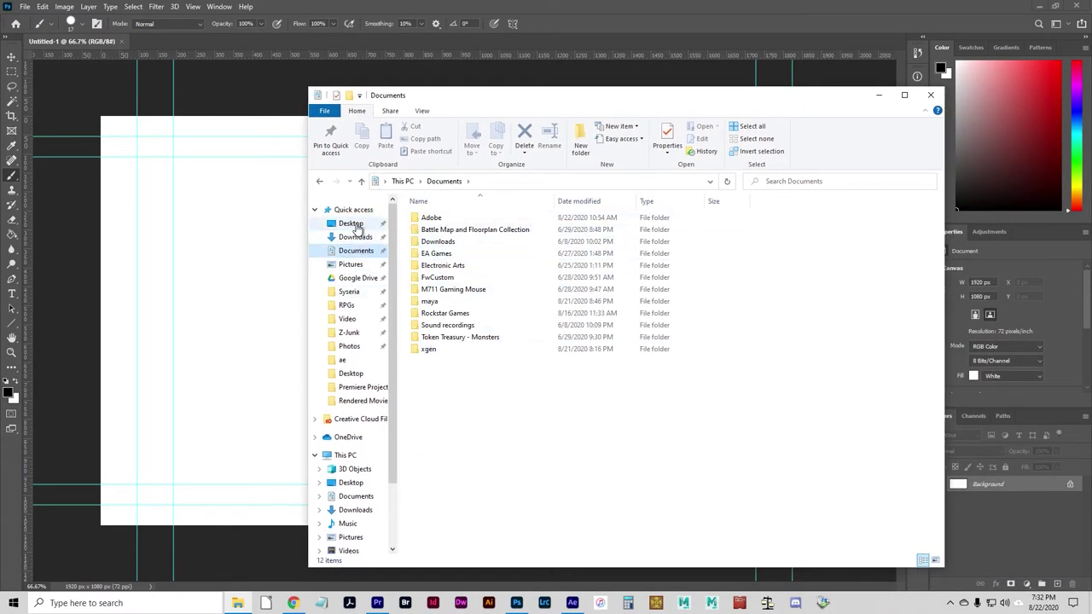
left_click(350, 223)
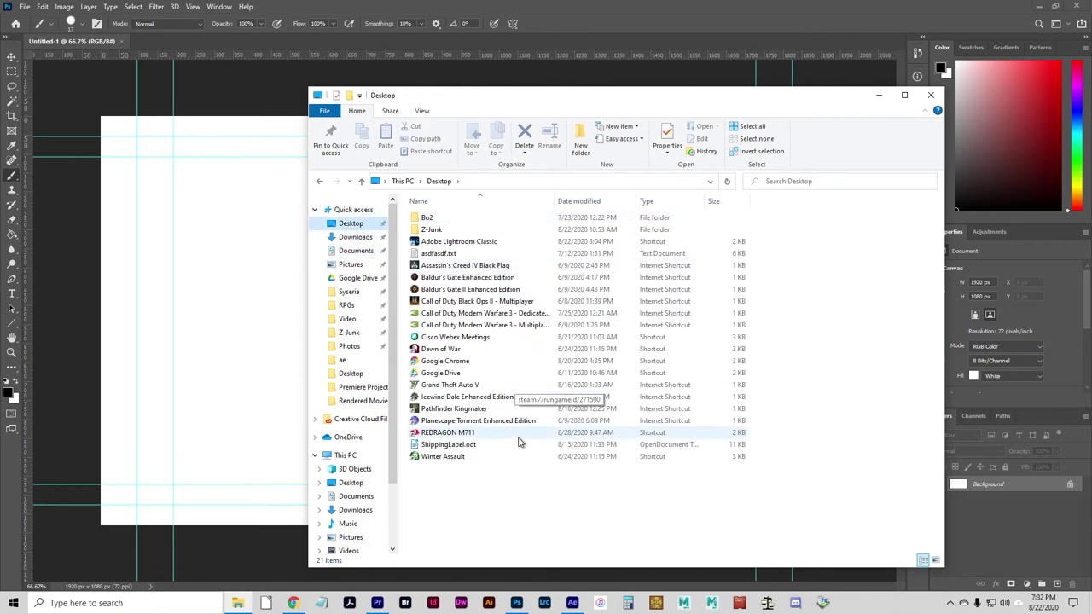
double_click(434, 230)
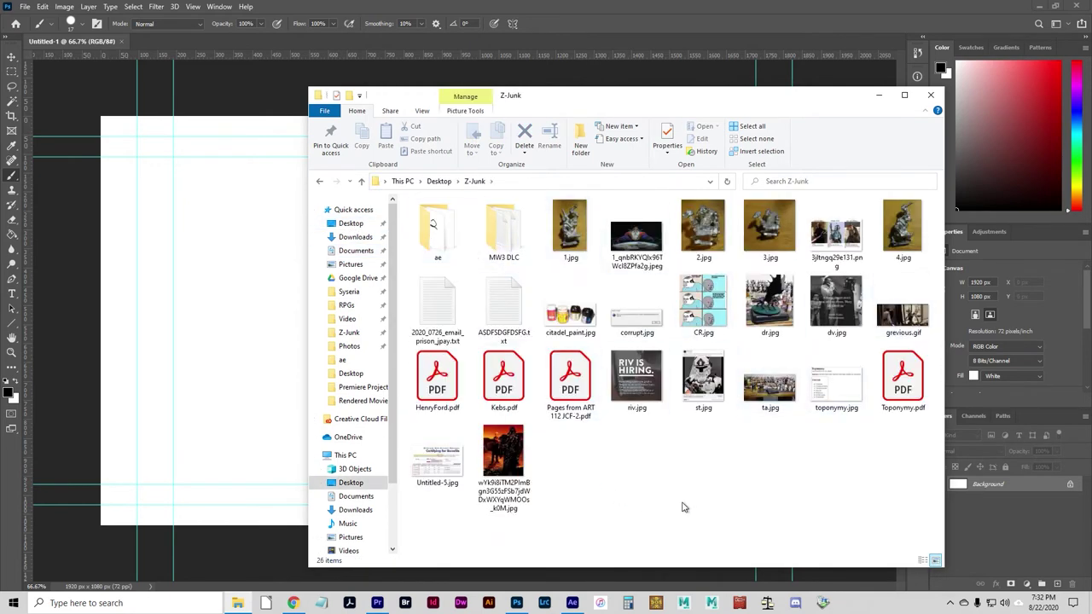
- Create a folder named AfterEffects_Tutorial1 inside Z-Junk, open it, and minimize the File Explorer window
right_click(604, 488)
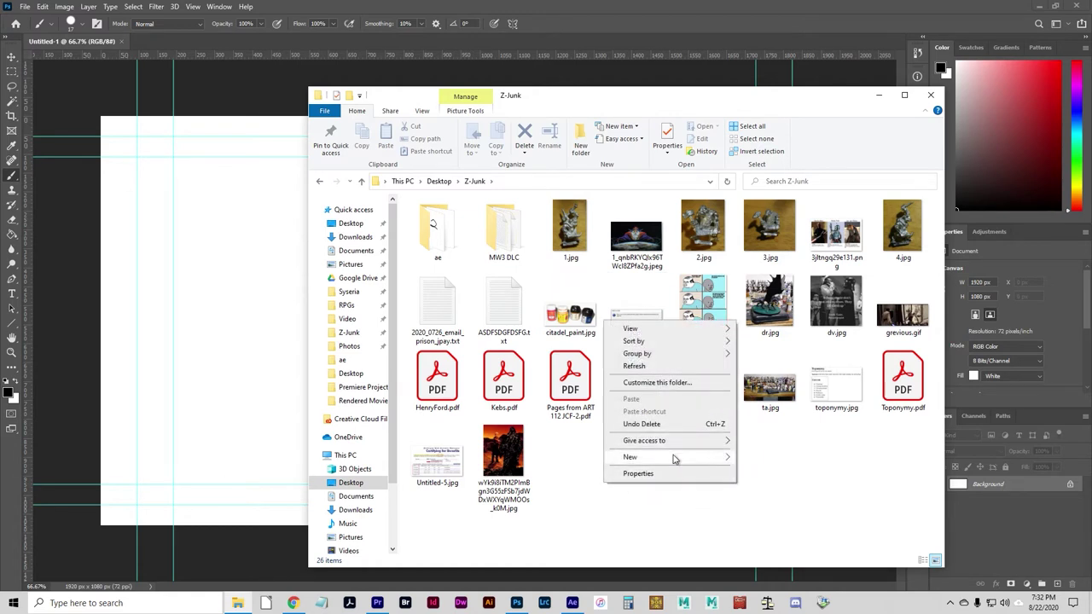
mouse_move(674, 459)
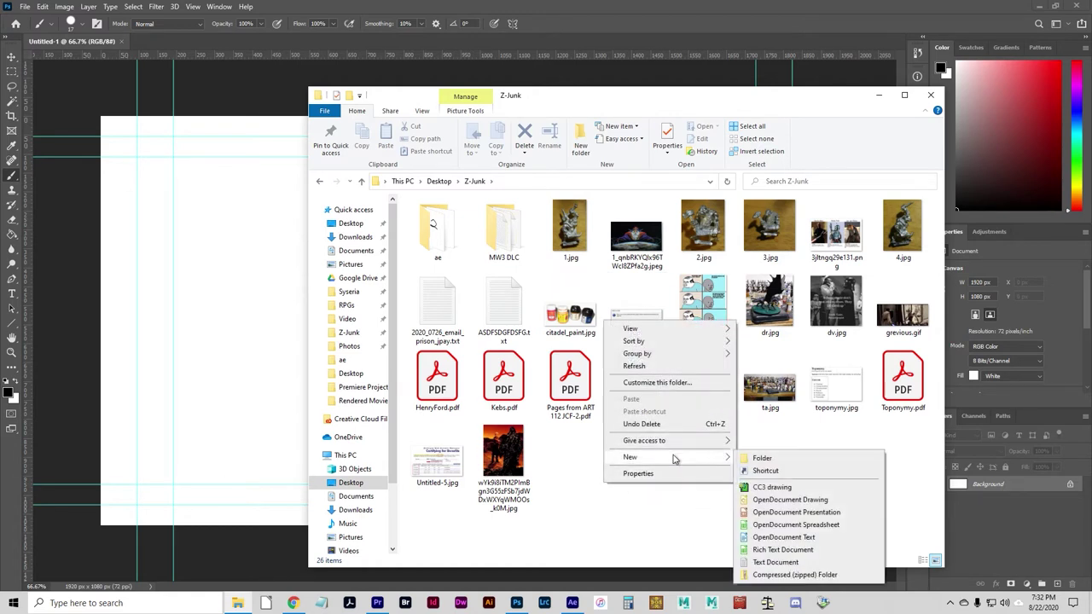
left_click(782, 464)
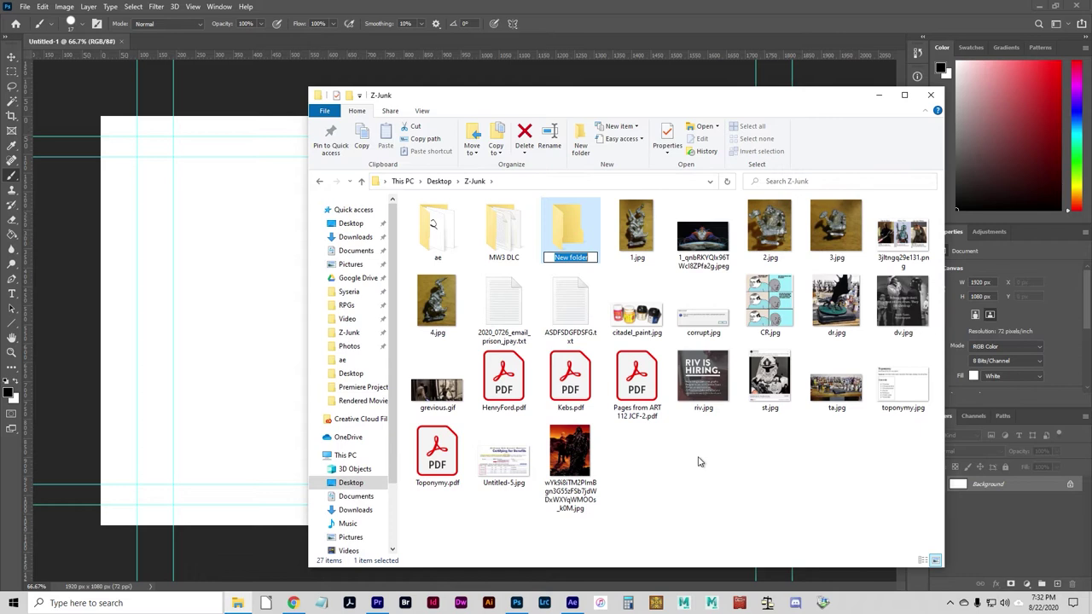
type("AfterEffects_Tutorial")
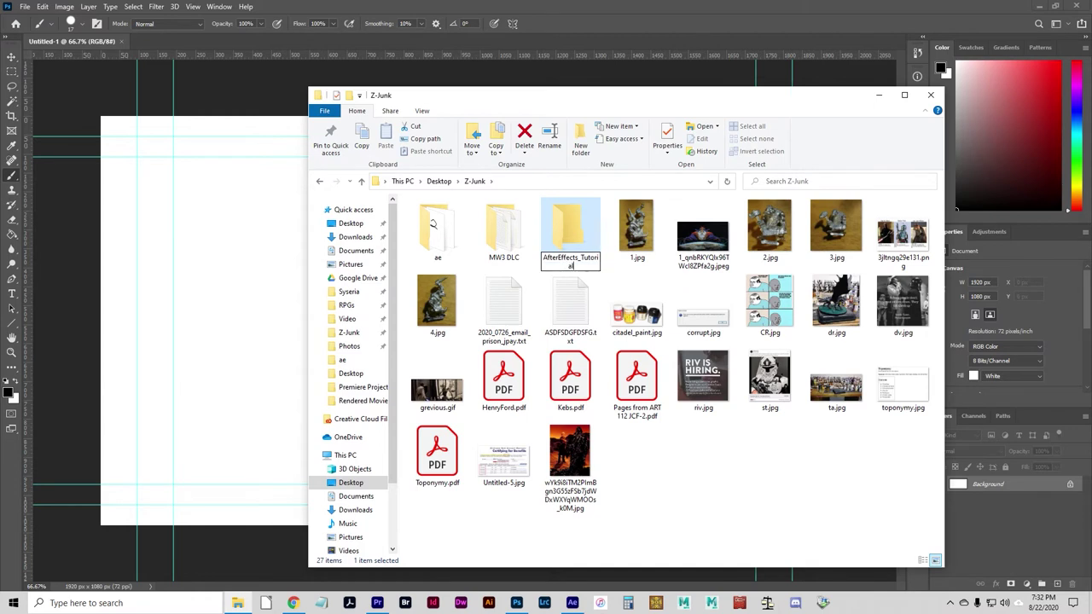
type("1")
key("Return")
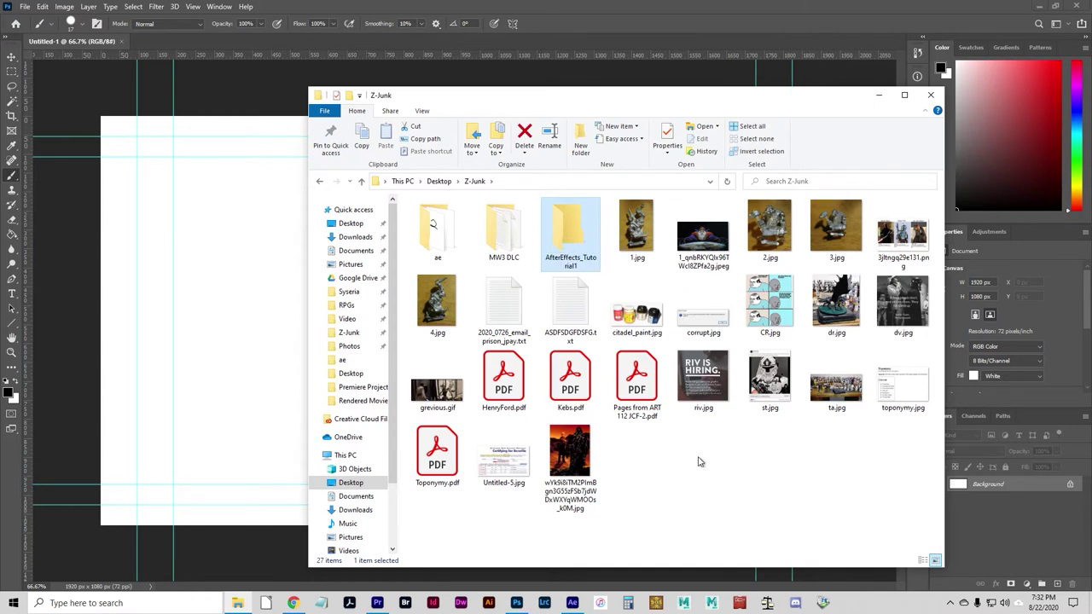
double_click(582, 233)
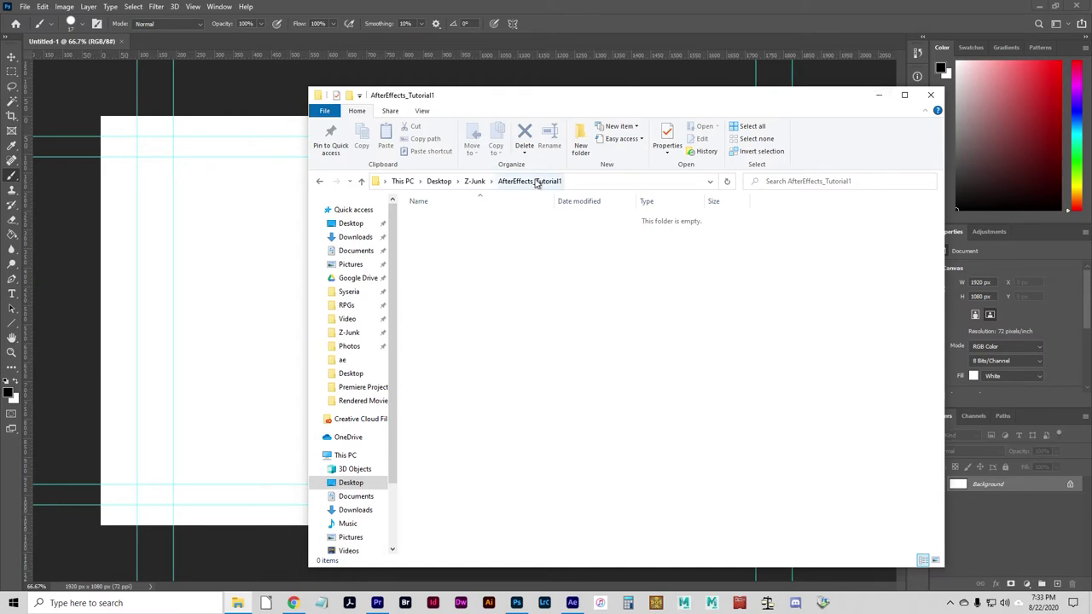
left_click(879, 95)
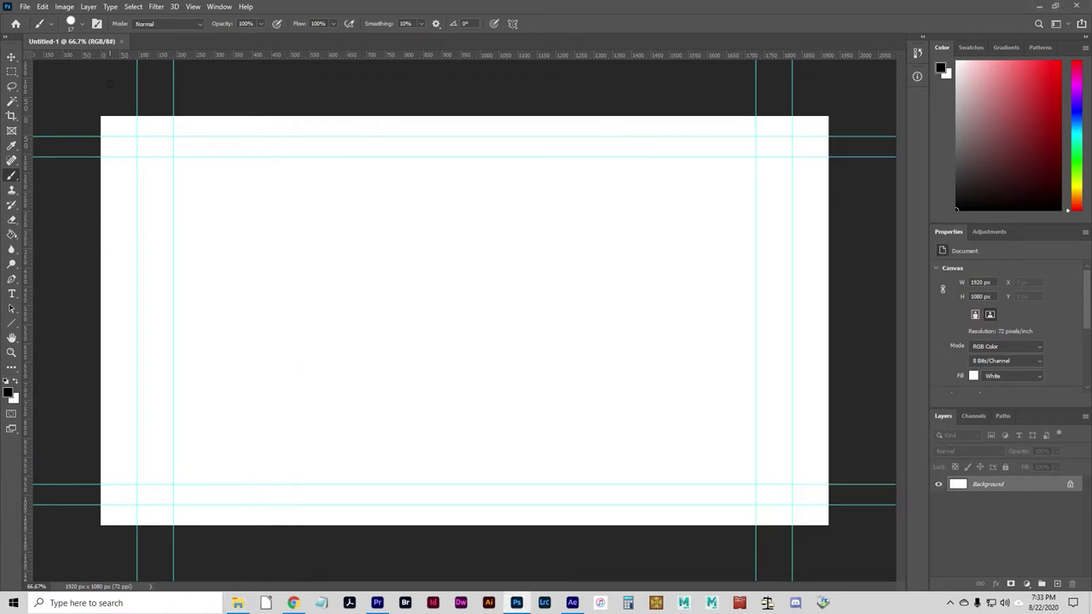
- Start saving the blank document under a new name and choose the AfterEffects_Tutorial1 folder in Z-Junk as its location
left_click(25, 6)
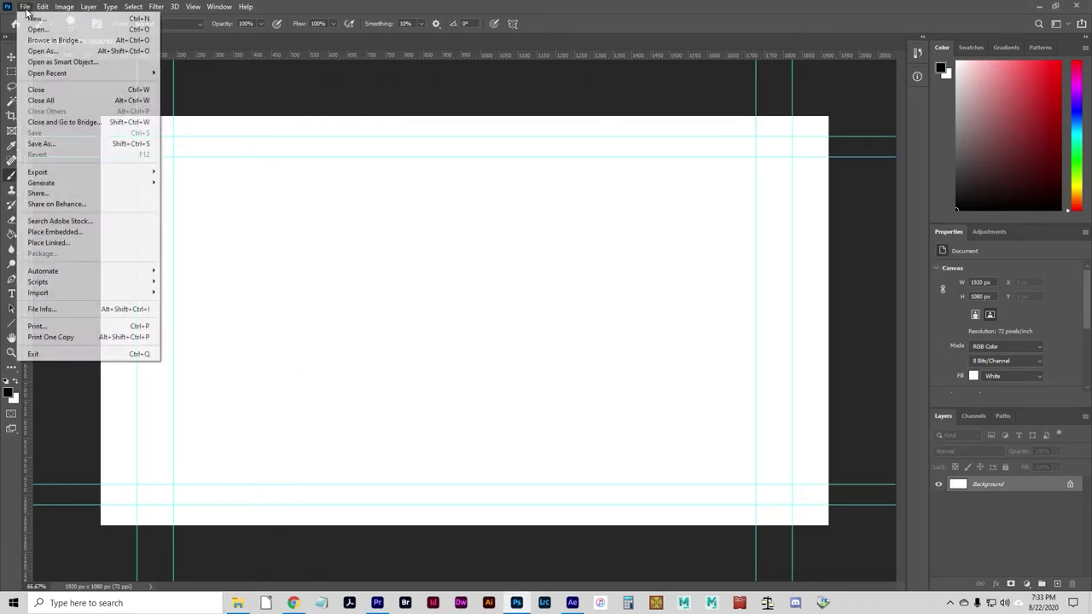
left_click(68, 144)
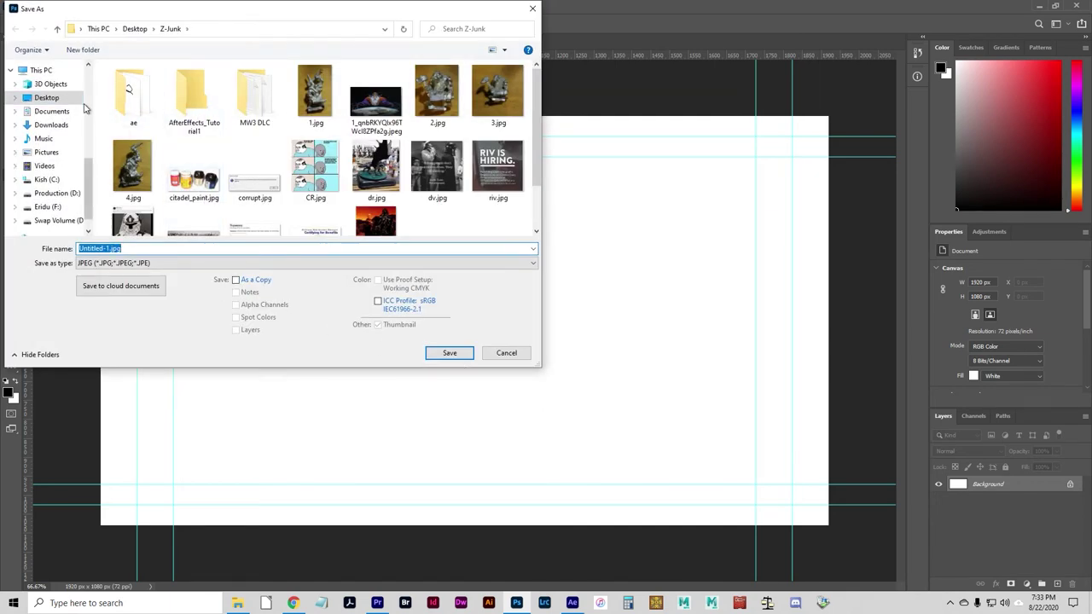
scroll(60, 106, "up", 3)
left_click(44, 108)
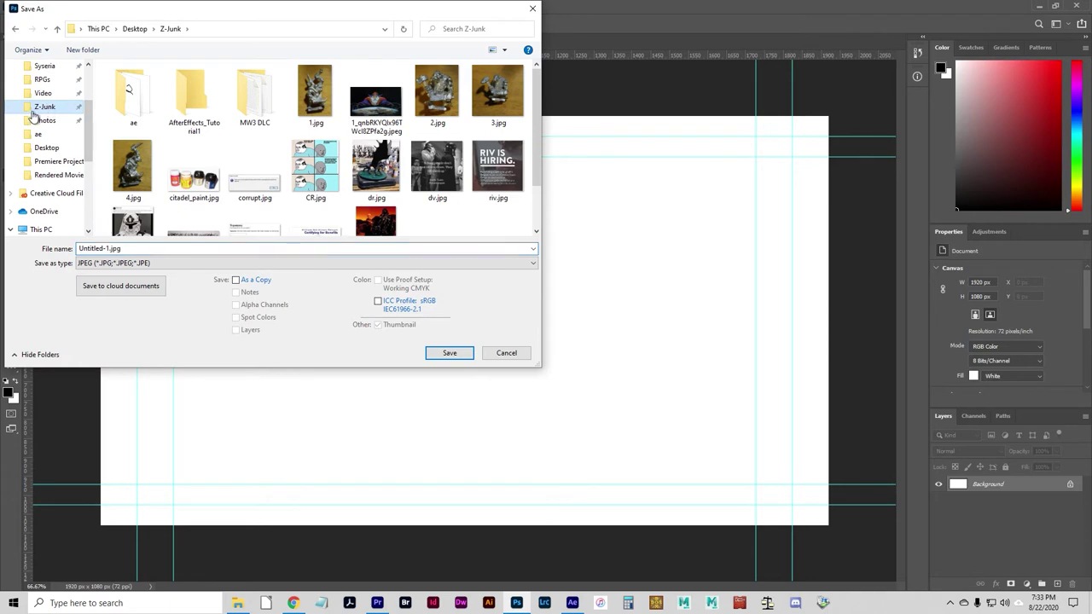
double_click(209, 109)
- Name the file AE_PSD_Tut1, set its format to Photoshop (PSD), and save it
double_click(160, 246)
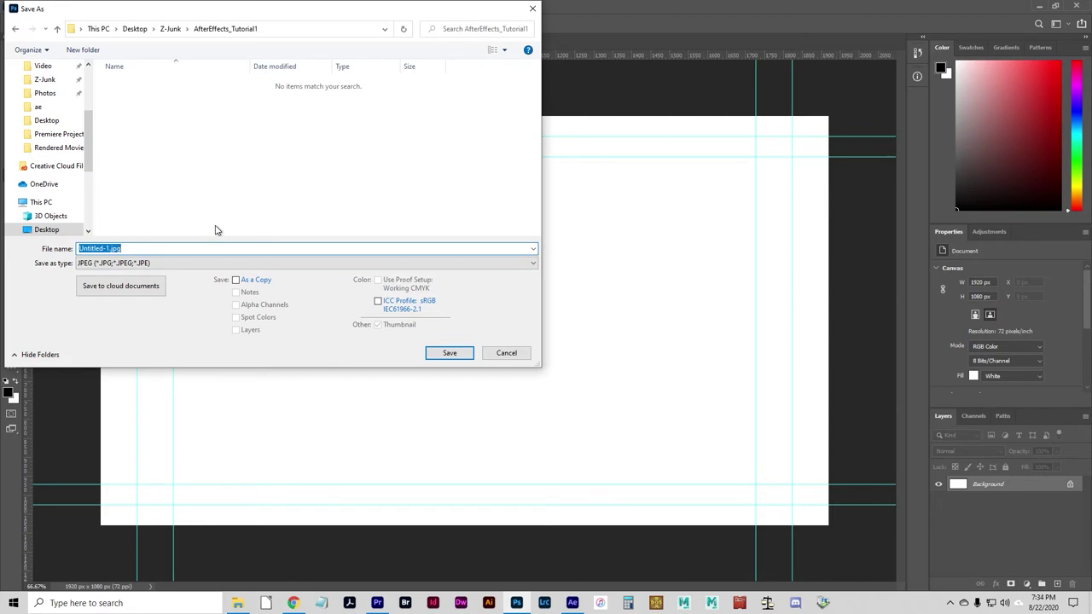
type("AE_PSD_Tut1")
left_click(138, 263)
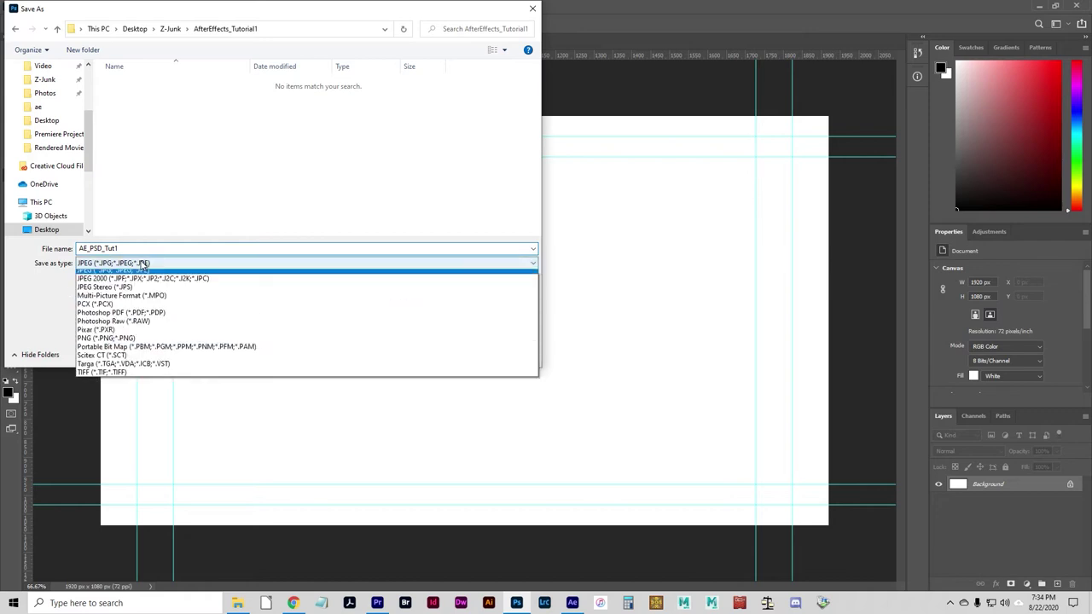
left_click(154, 280)
left_click(156, 262)
left_click(162, 274)
left_click(161, 248)
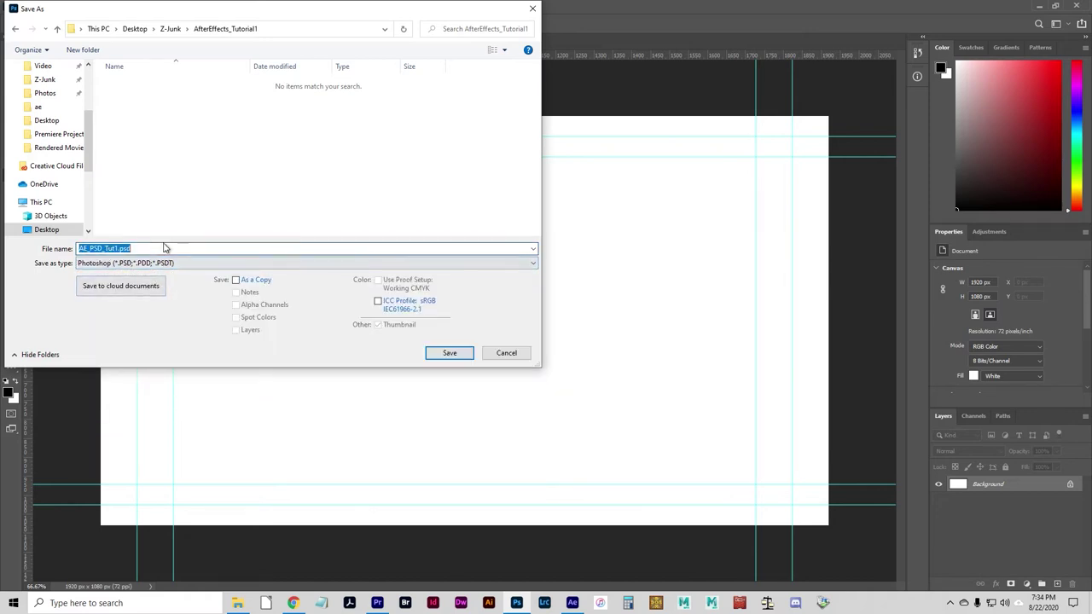
left_click(162, 248)
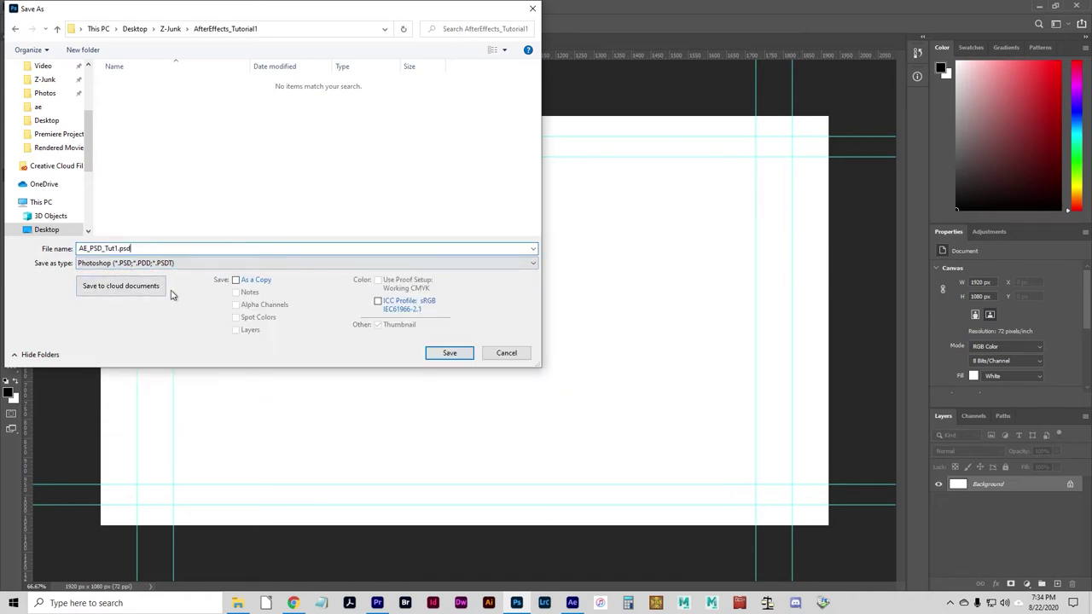
left_click(450, 354)
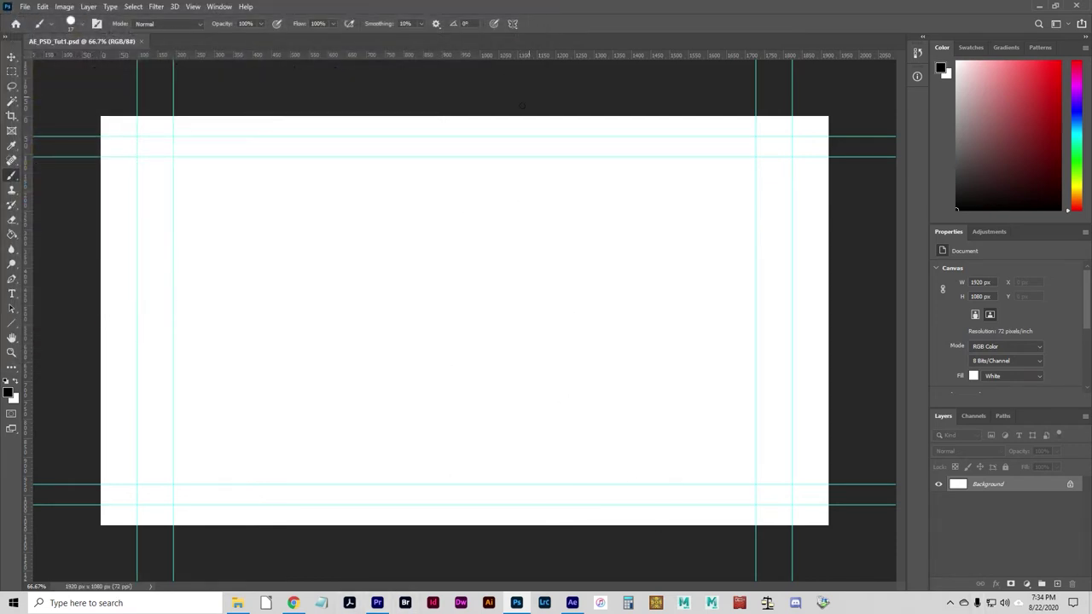
- Check the AfterEffects_Tutorial1 folder in File Explorer for the saved file and review the bouncing ball assignment page in Chrome
key("alt+Tab")
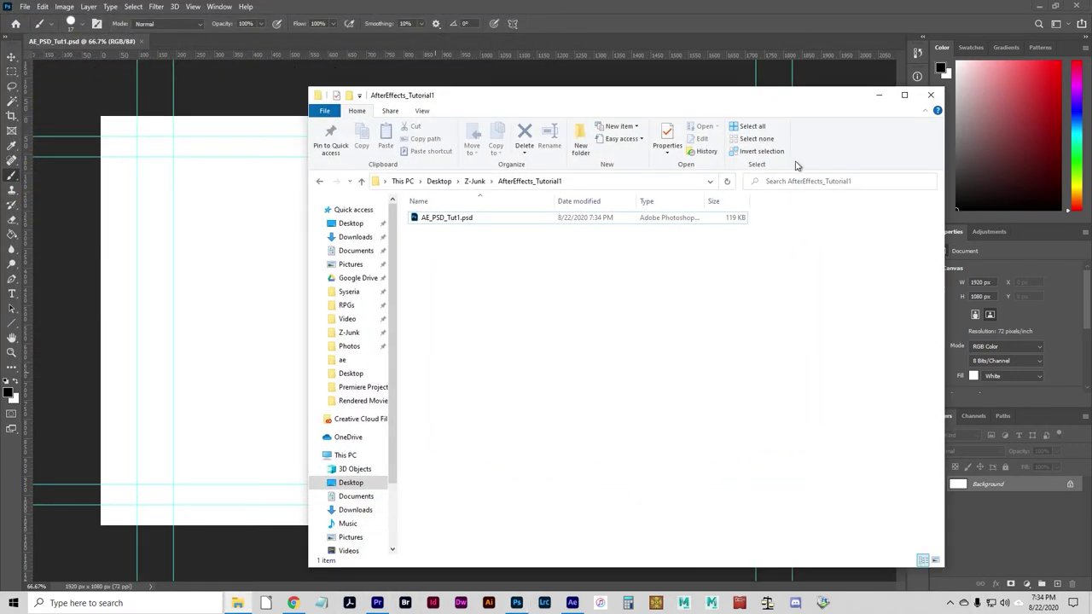
left_click(931, 95)
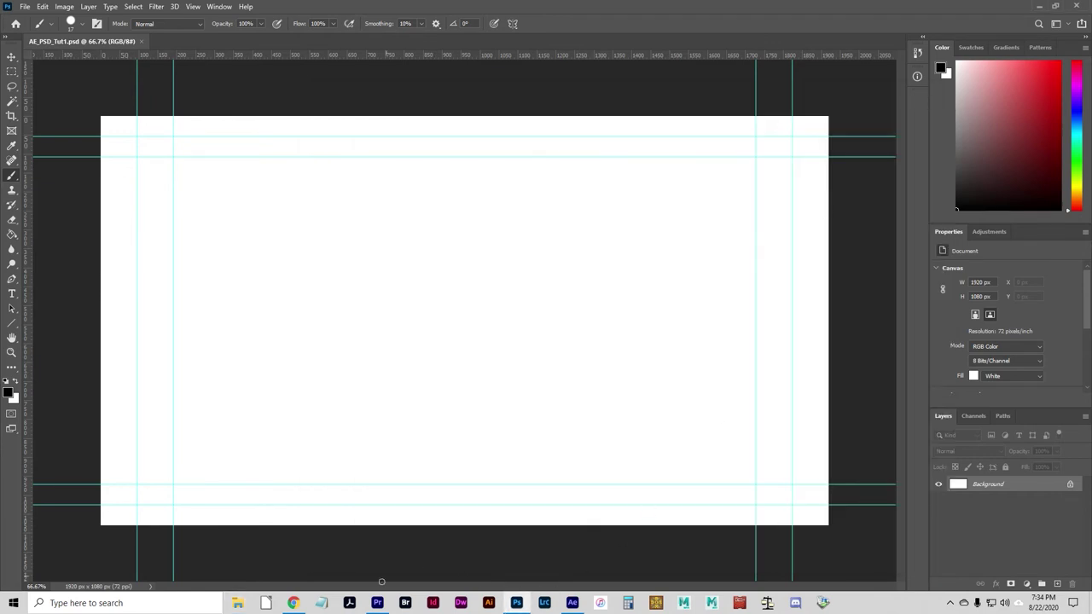
left_click(293, 603)
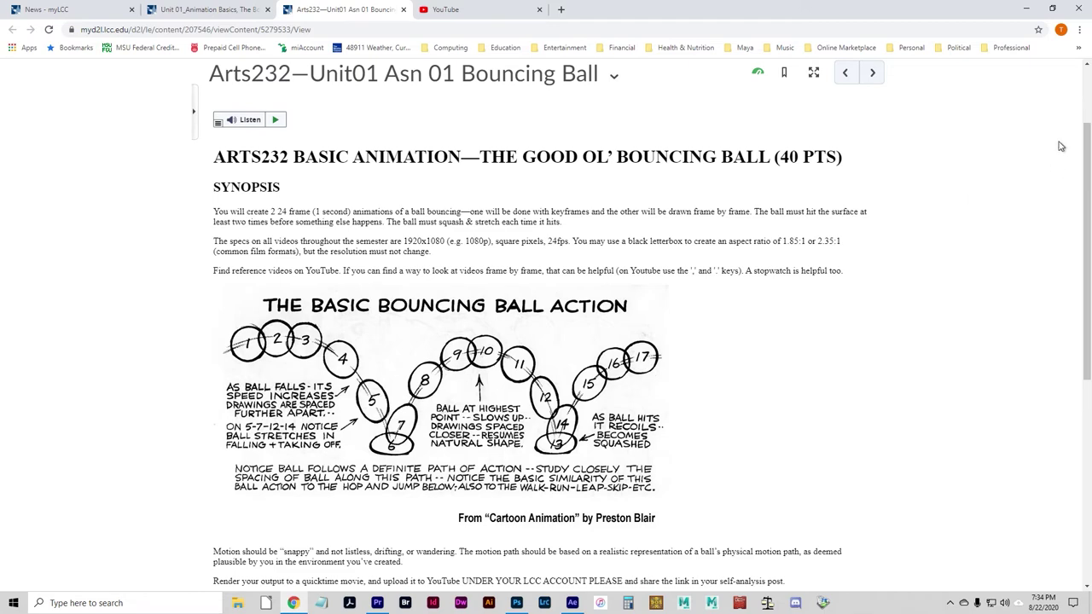
left_click(1027, 9)
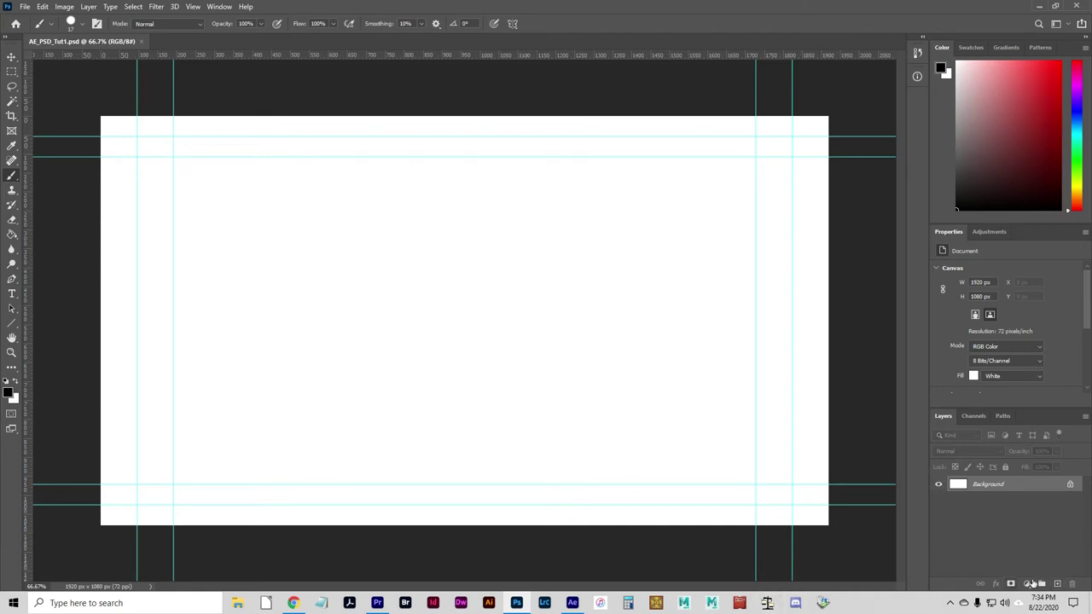
- Paint a large numeral 1 on a new layer and a large 2 on a second new layer placed beneath it
left_click(1057, 583)
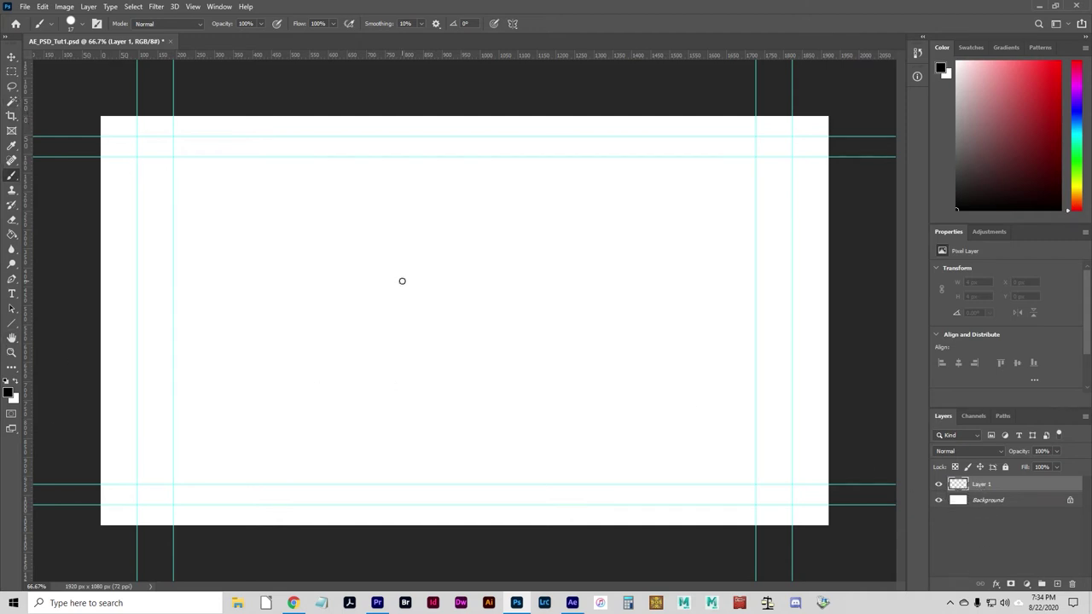
mouse_move(445, 267)
left_mouse_down()
mouse_move(477, 282)
mouse_move(458, 399)
mouse_move(456, 389)
mouse_move(489, 388)
left_mouse_up()
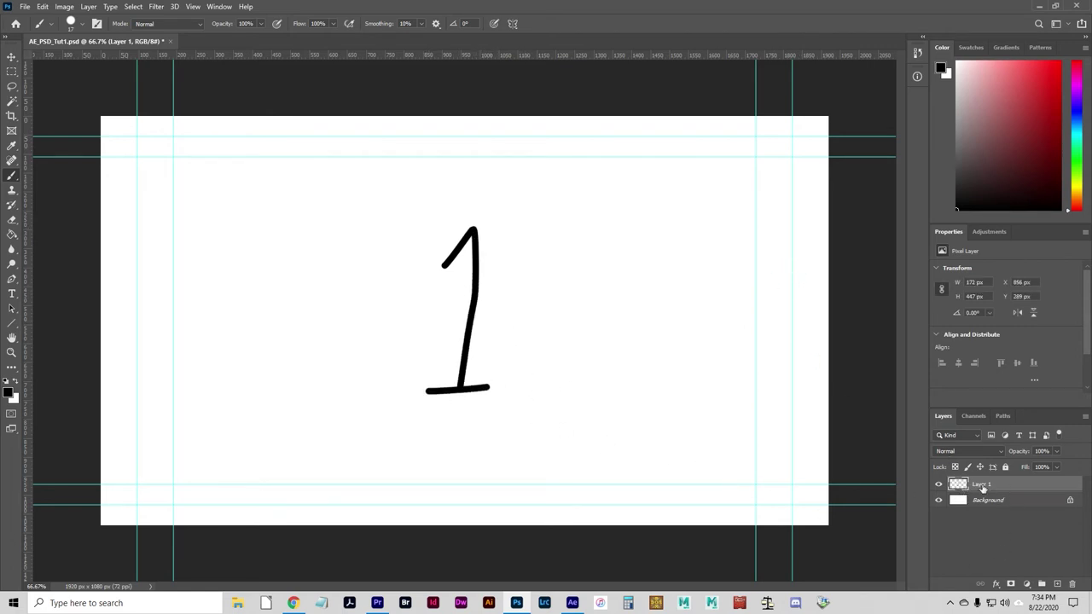
left_click(1057, 584)
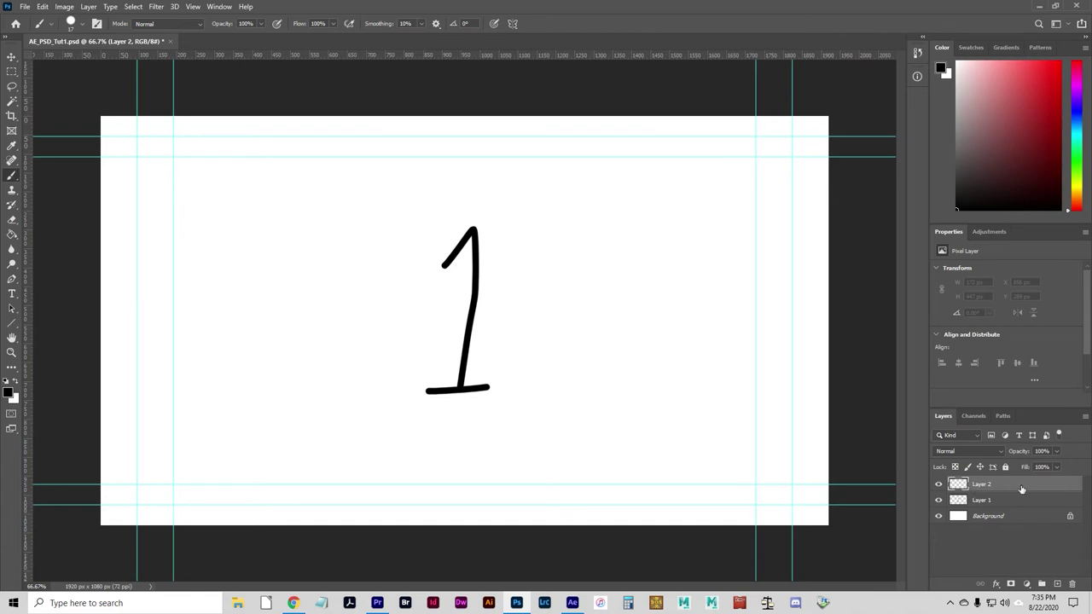
left_click_drag(1020, 489, 1017, 507)
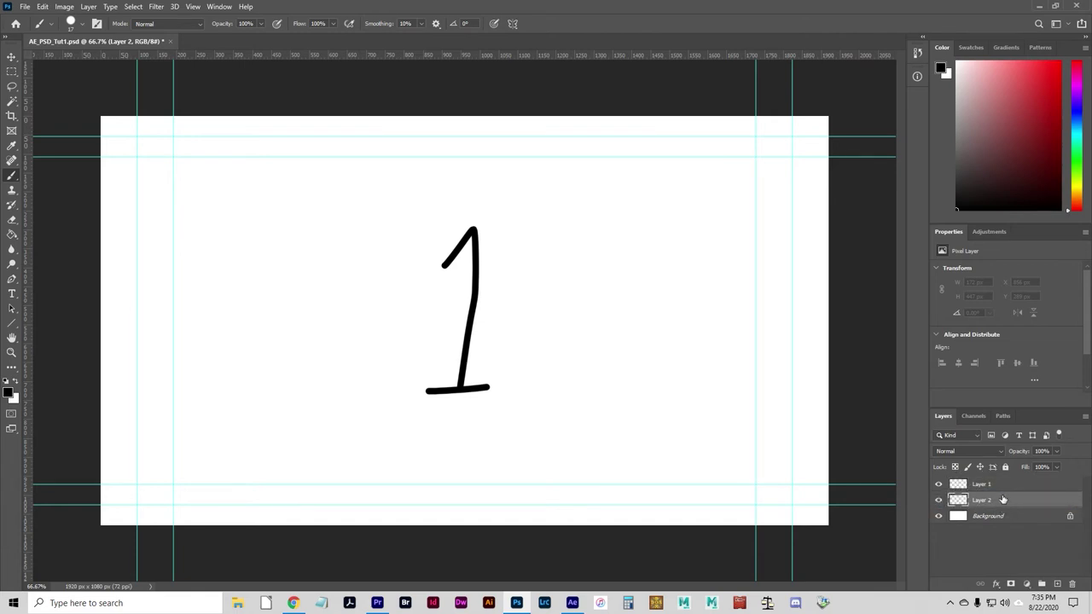
mouse_move(403, 259)
left_mouse_down()
mouse_move(481, 242)
mouse_move(518, 348)
mouse_move(430, 373)
mouse_move(403, 342)
mouse_move(528, 376)
left_mouse_up()
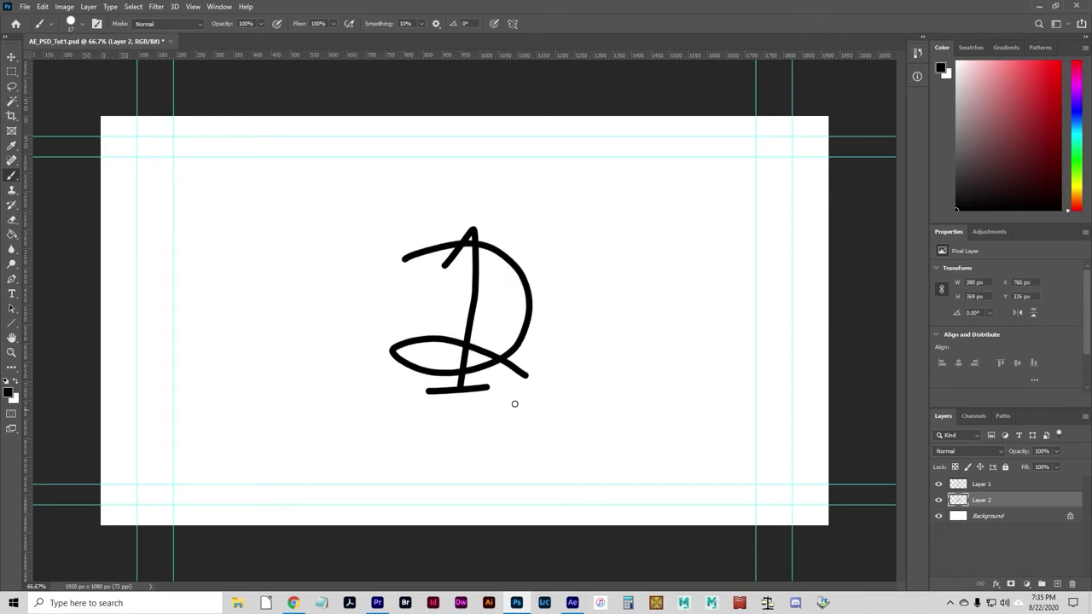
- Paint a large numeral 3 on a new layer directly above the Background, with Layers 1 and 2 hidden
left_click(938, 485)
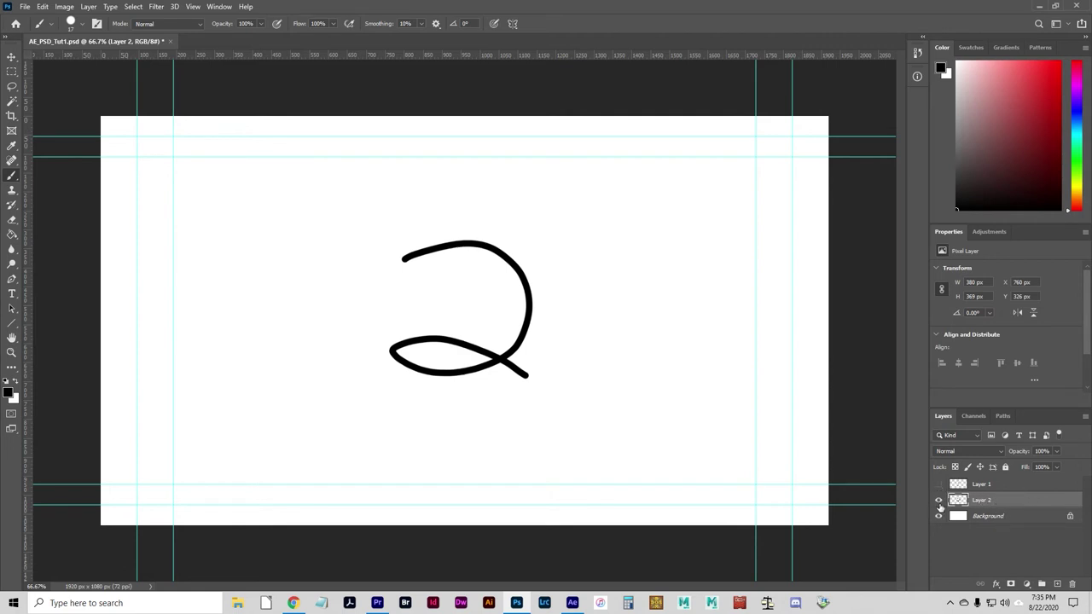
left_click(1013, 517)
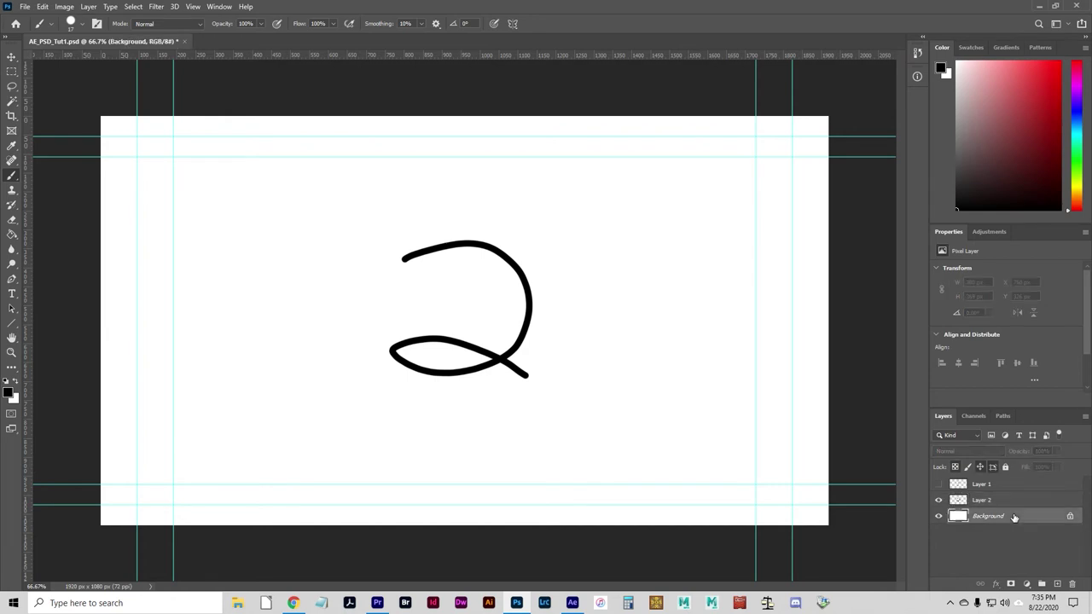
left_click(1057, 584)
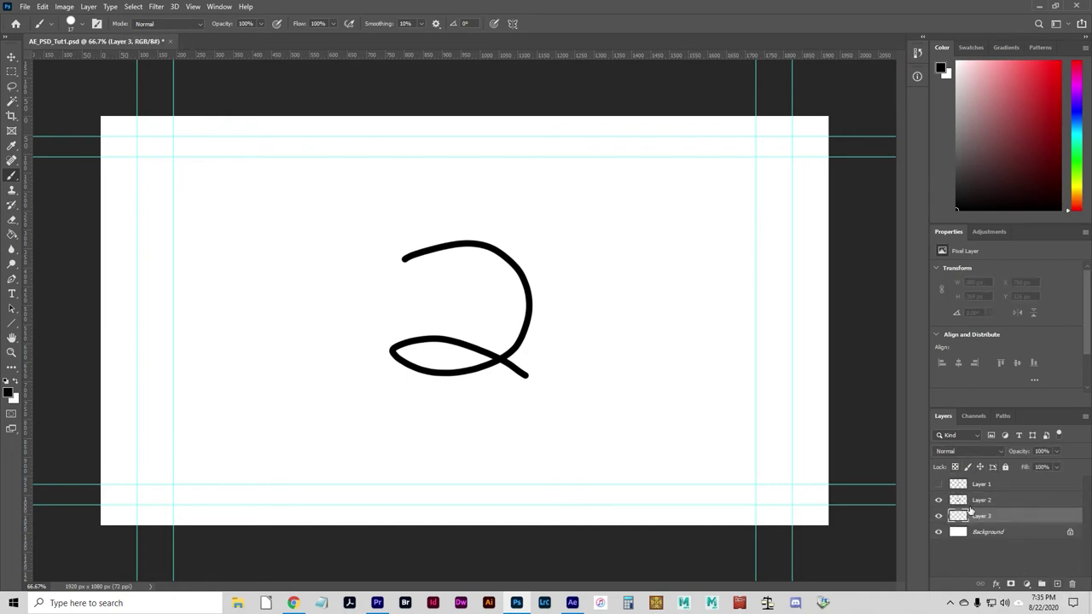
left_click(939, 500)
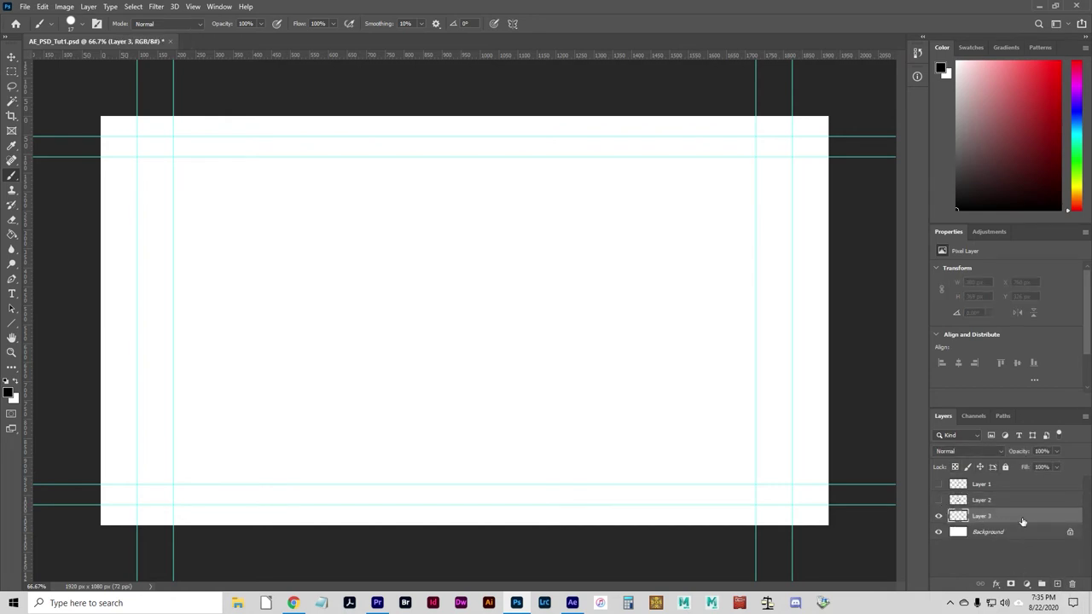
mouse_move(405, 253)
left_mouse_down()
mouse_move(540, 318)
mouse_move(443, 347)
mouse_move(536, 361)
mouse_move(421, 403)
mouse_move(389, 394)
left_mouse_up()
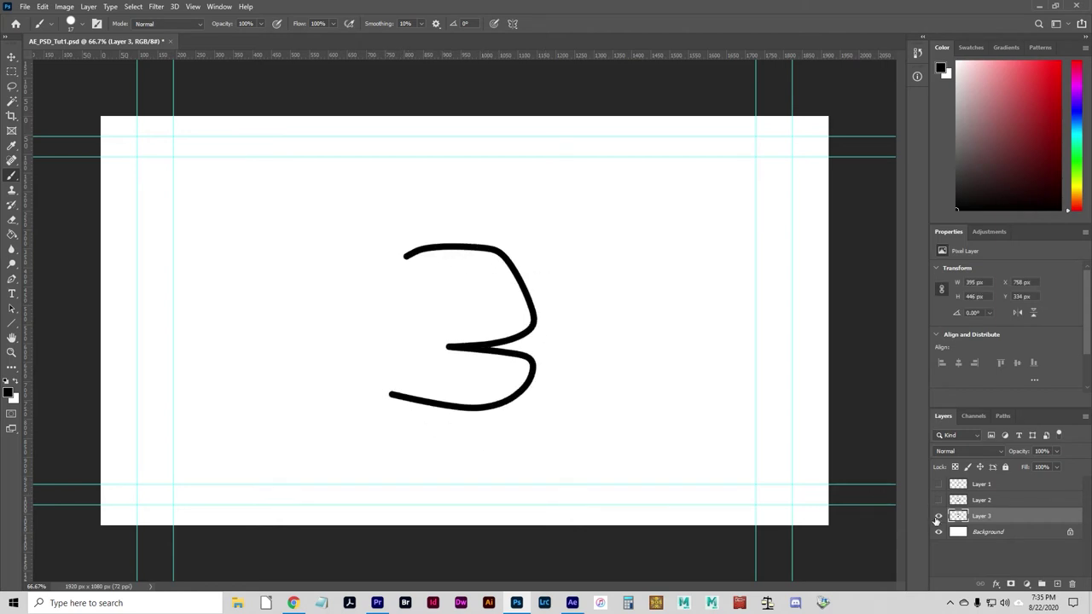
- Hide Layer 3 and paint a large numeral 4 on a new layer placed directly beneath it
left_click(1009, 532)
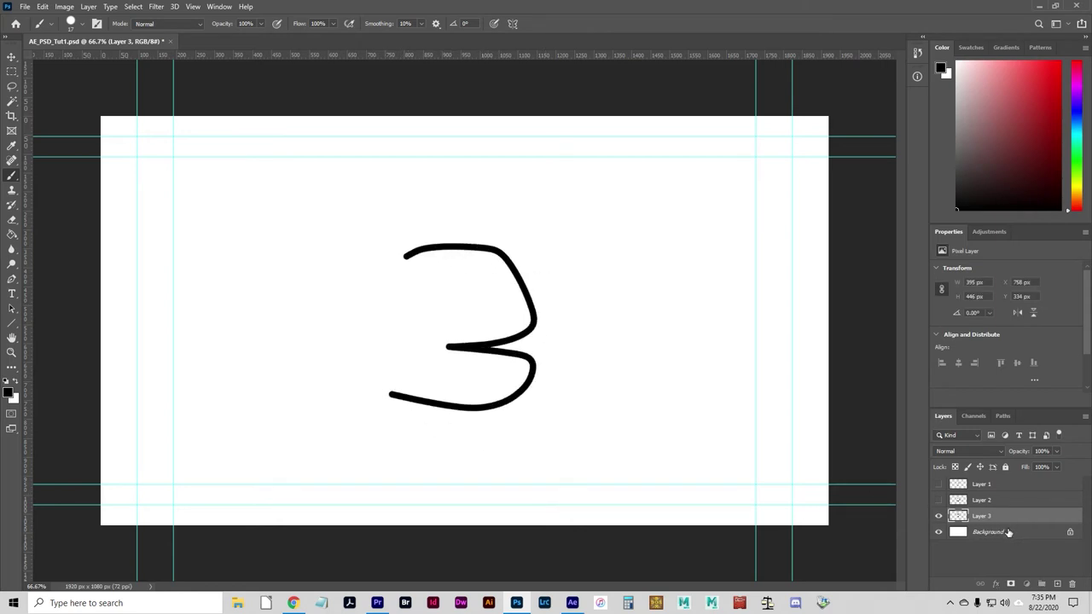
left_click(1057, 584)
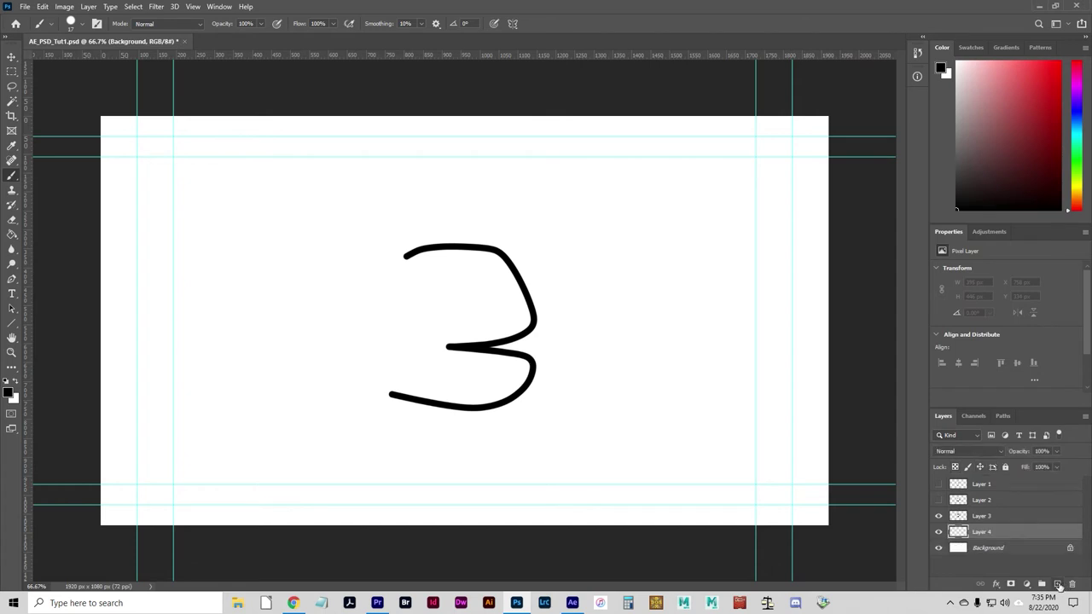
left_click(940, 517)
mouse_move(421, 235)
left_mouse_down()
mouse_move(378, 304)
mouse_move(549, 319)
left_mouse_up()
mouse_move(458, 228)
left_mouse_down()
mouse_move(449, 439)
mouse_move(450, 426)
left_mouse_up()
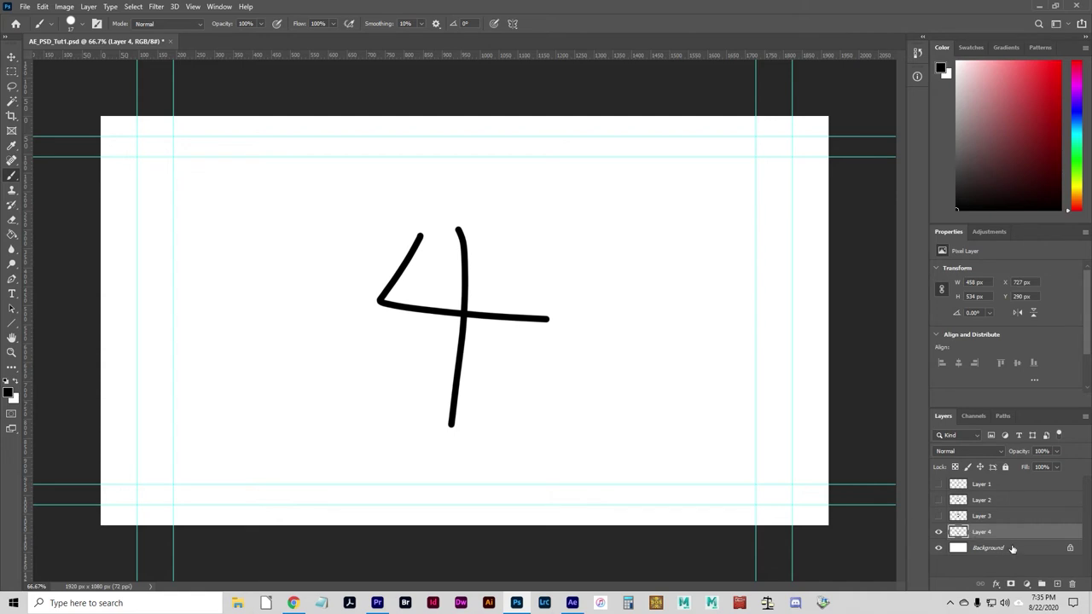
- Paint a large 5 and a large 6 on two new layers stacked beneath Layer 4, and hide Layers 4 and 5
left_click(1057, 583)
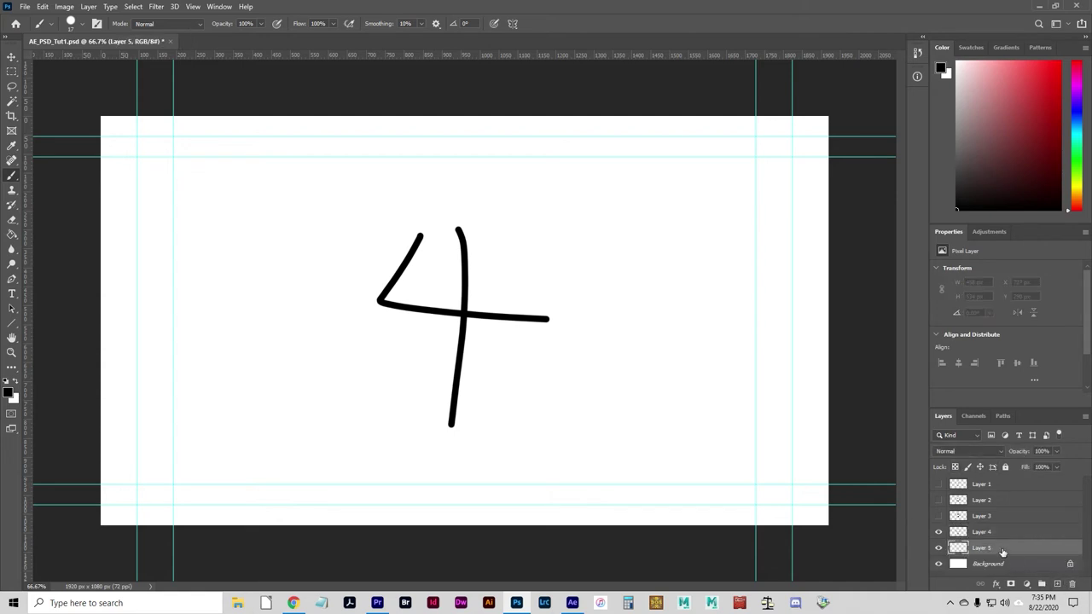
mouse_move(516, 248)
left_mouse_down()
mouse_move(426, 232)
mouse_move(390, 263)
mouse_move(422, 324)
mouse_move(514, 397)
mouse_move(359, 421)
left_mouse_up()
left_click(1012, 568)
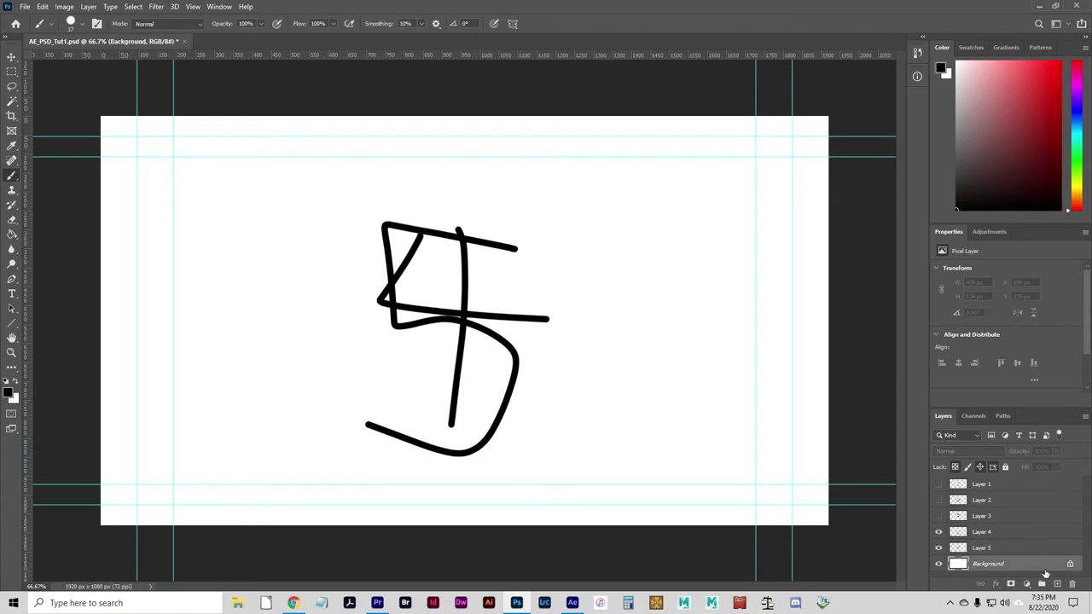
left_click(1057, 584)
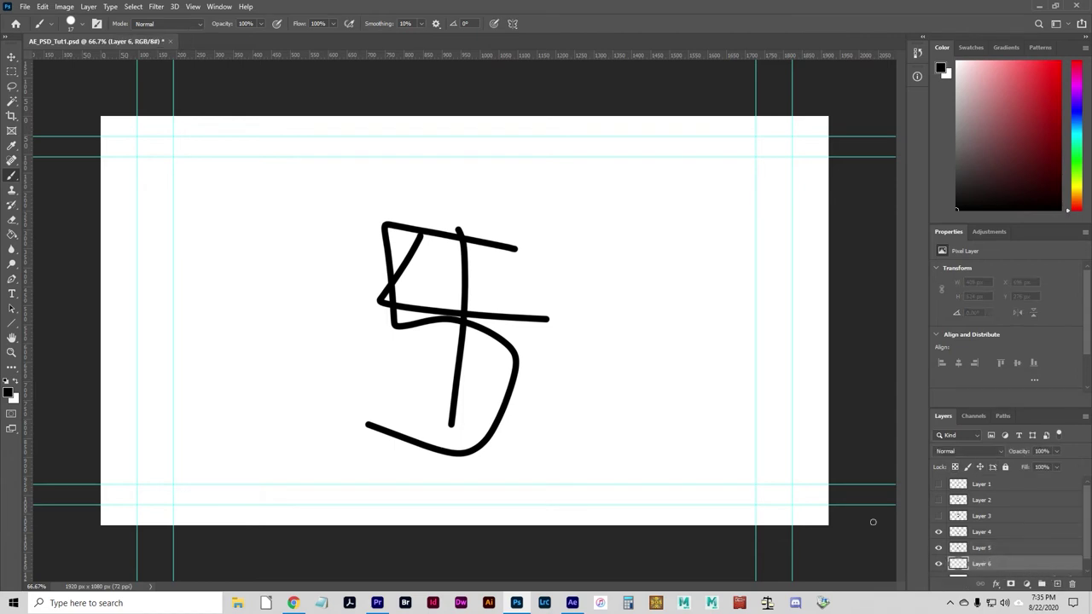
mouse_move(478, 233)
left_mouse_down()
mouse_move(431, 258)
mouse_move(404, 431)
mouse_move(530, 386)
mouse_move(439, 352)
mouse_move(385, 408)
left_mouse_up()
left_click_drag(938, 532, 939, 548)
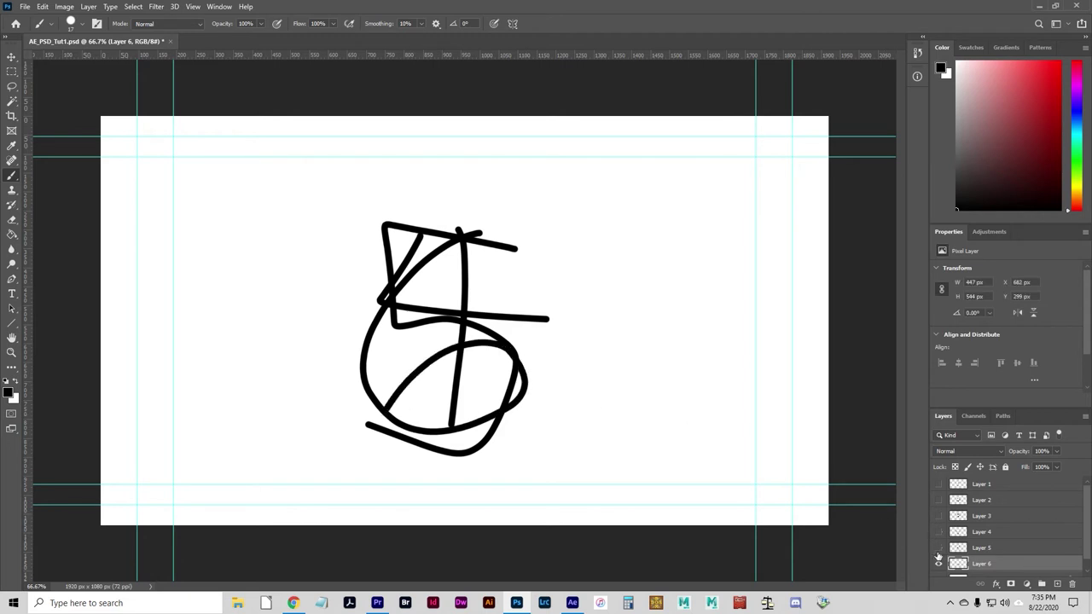
- Paint a large numeral 7 on a new layer between Layer 6 and the Background
scroll(1015, 546, "down", 1)
left_click(1023, 570)
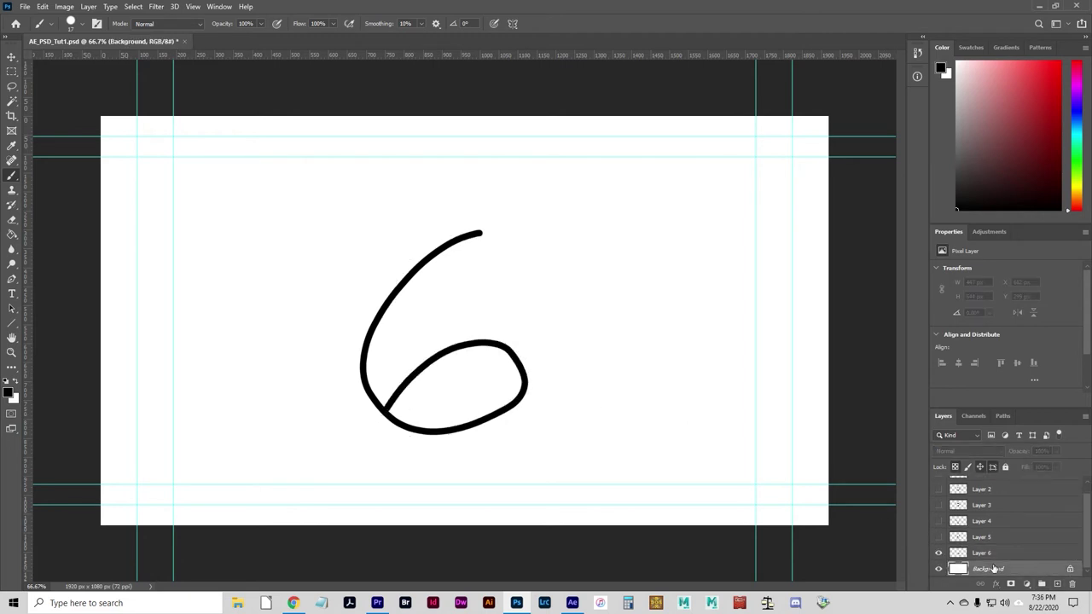
left_click(1057, 585)
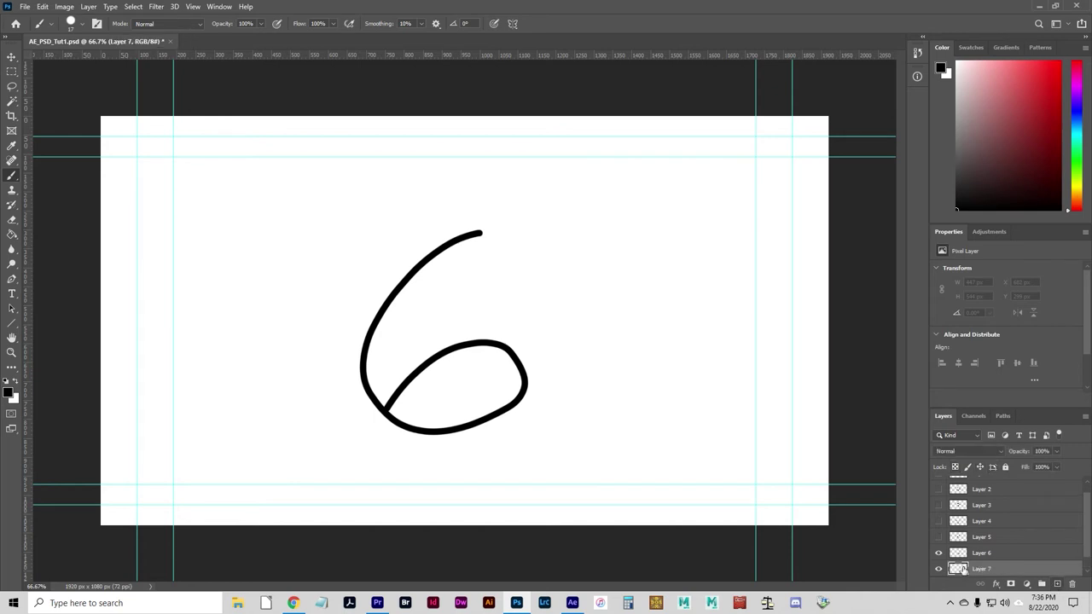
mouse_move(361, 242)
left_mouse_down()
mouse_move(514, 259)
mouse_move(440, 424)
left_mouse_up()
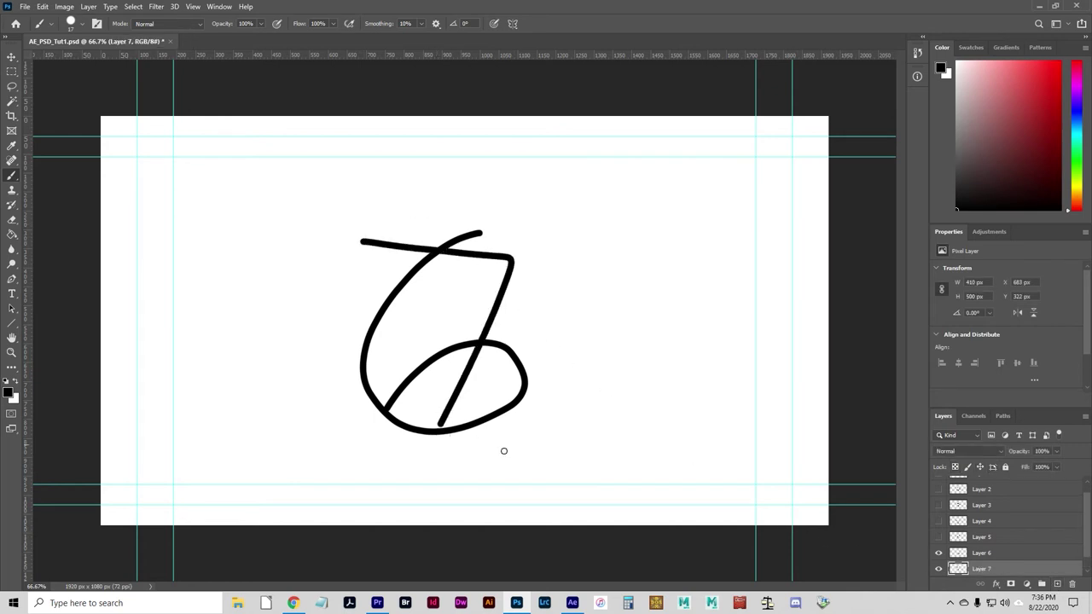
- Turn the visibility of hidden Layers 1 through 5 back on and review the whole layer stack
left_click_drag(939, 537, 939, 480)
left_click(938, 483)
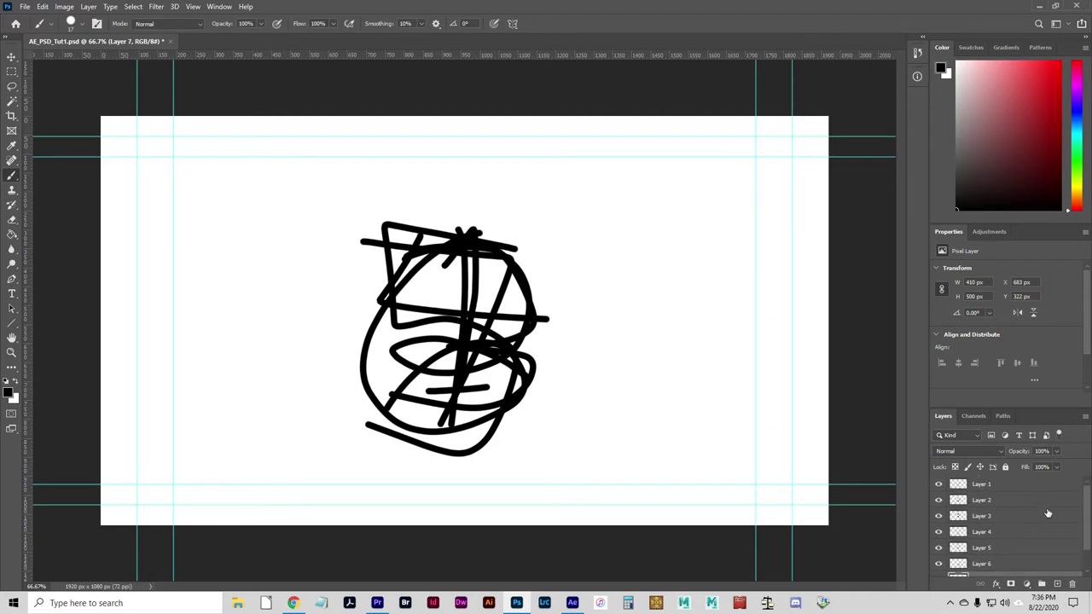
scroll(1043, 518, "down", 1)
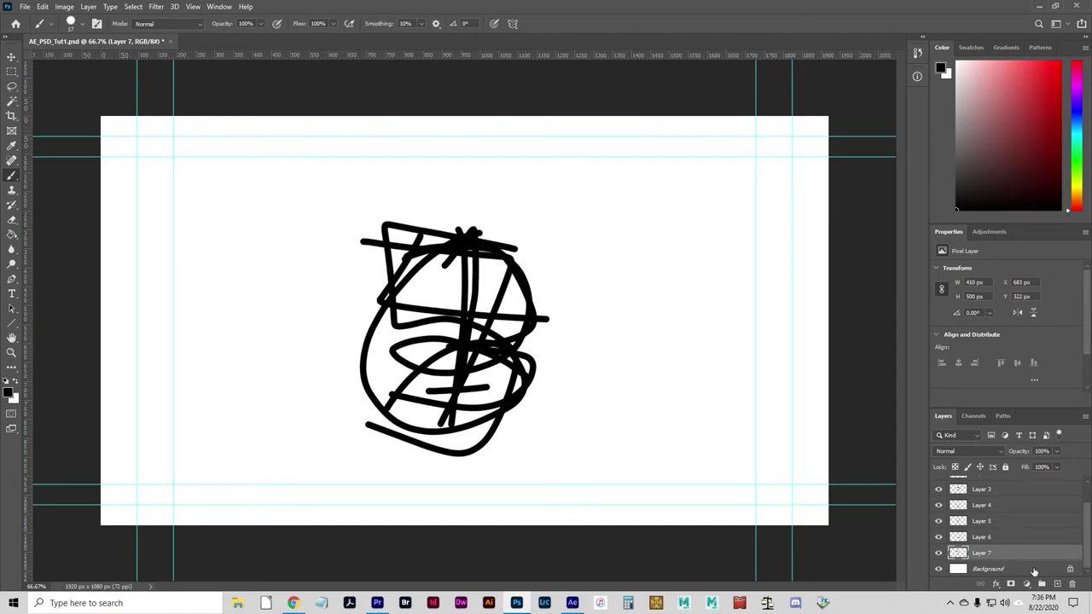
scroll(1000, 535, "up", 1)
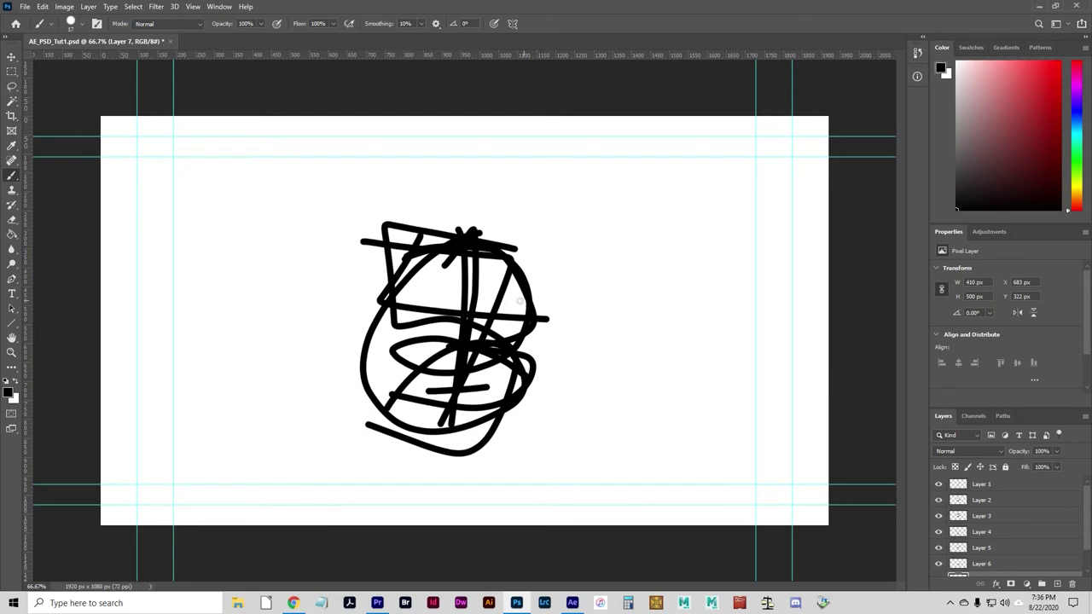
- Hide all seven numeral layers, leaving only the Background visible
left_click(1009, 490)
left_click_drag(939, 486, 939, 564)
scroll(942, 543, "down", 1)
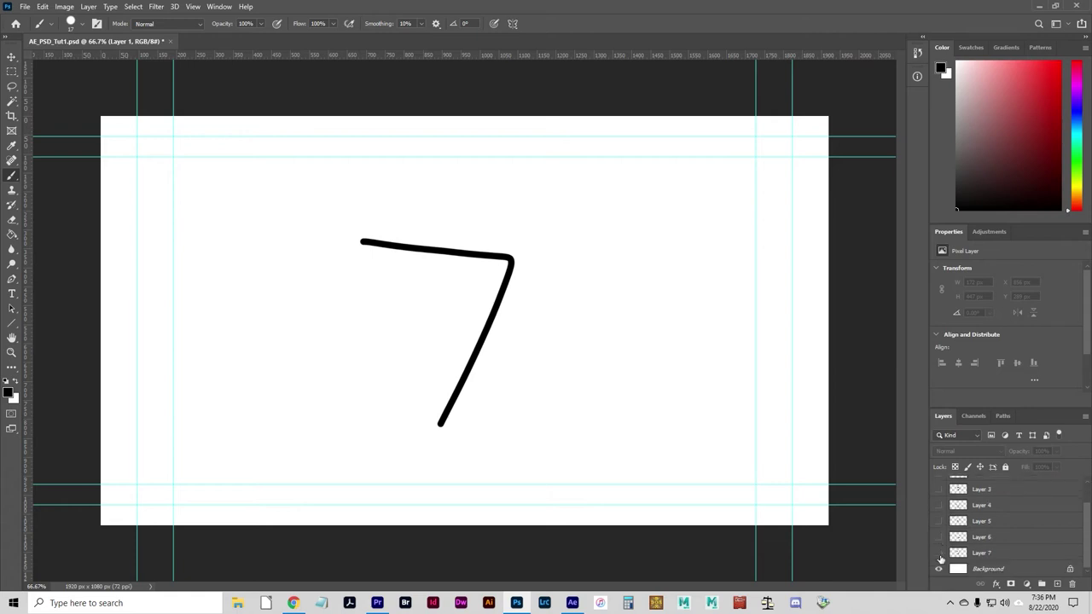
left_click(939, 553)
scroll(952, 537, "up", 1)
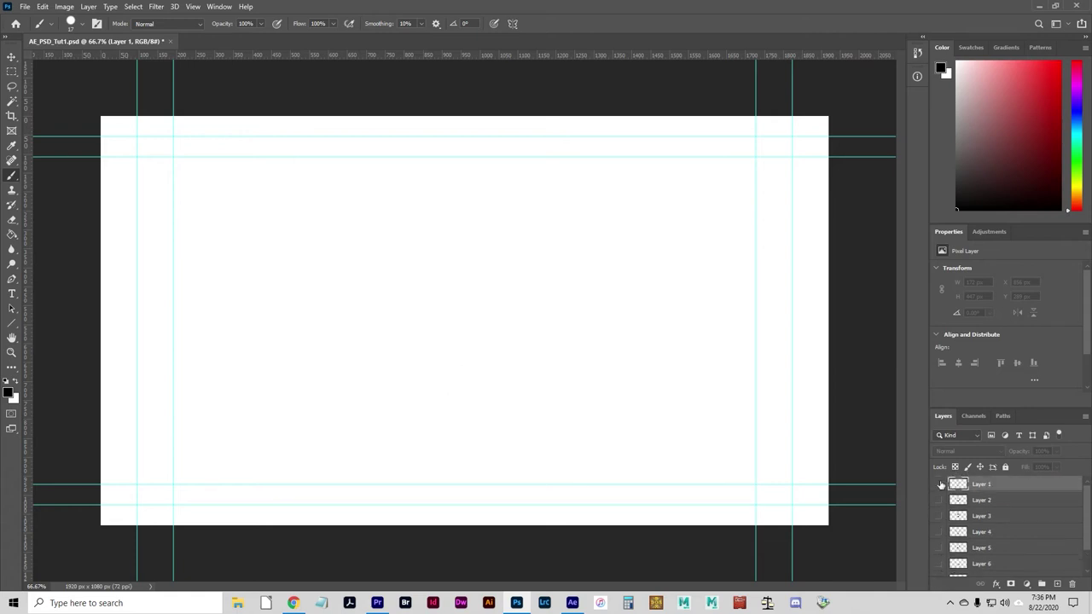
- Preview the drawings on Layers 1 through 5 by toggling their visibility on and off
left_click(940, 485)
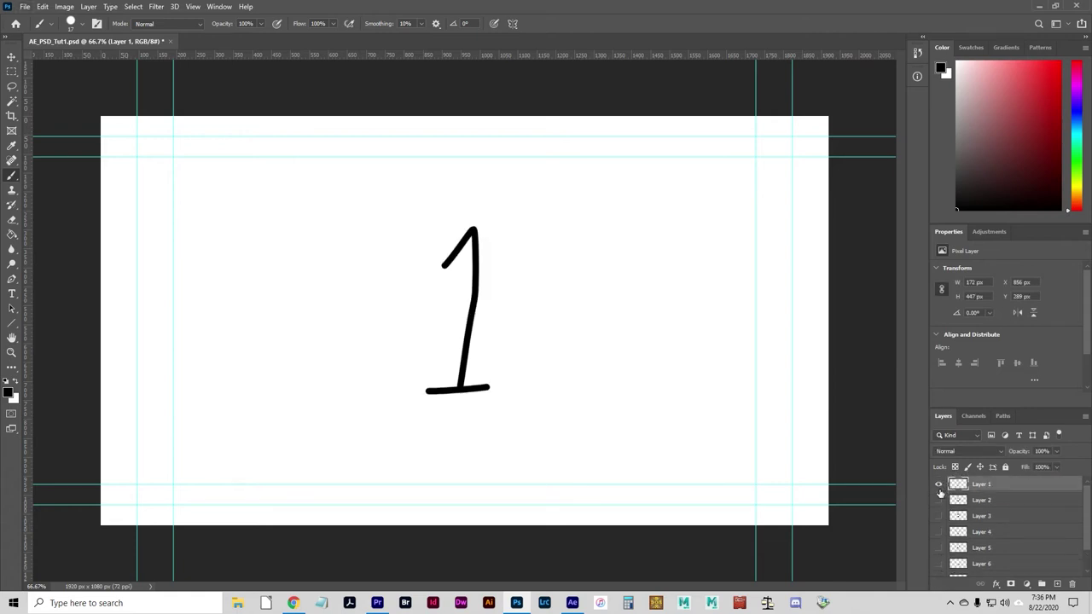
left_click(939, 484)
left_click(940, 500)
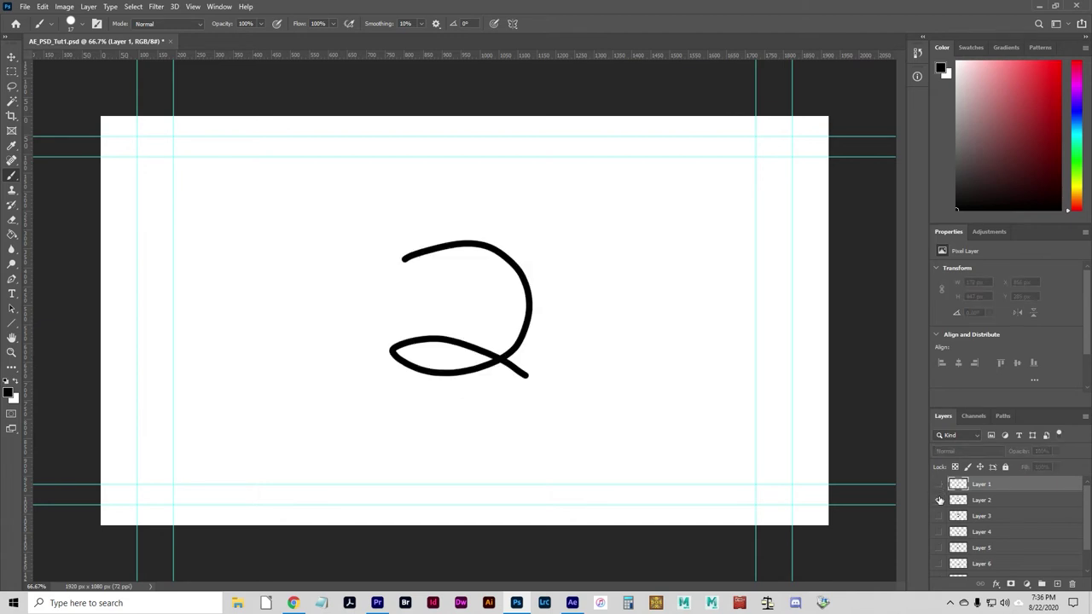
left_click(939, 500)
left_click(938, 517)
left_click(939, 516)
left_click(939, 548)
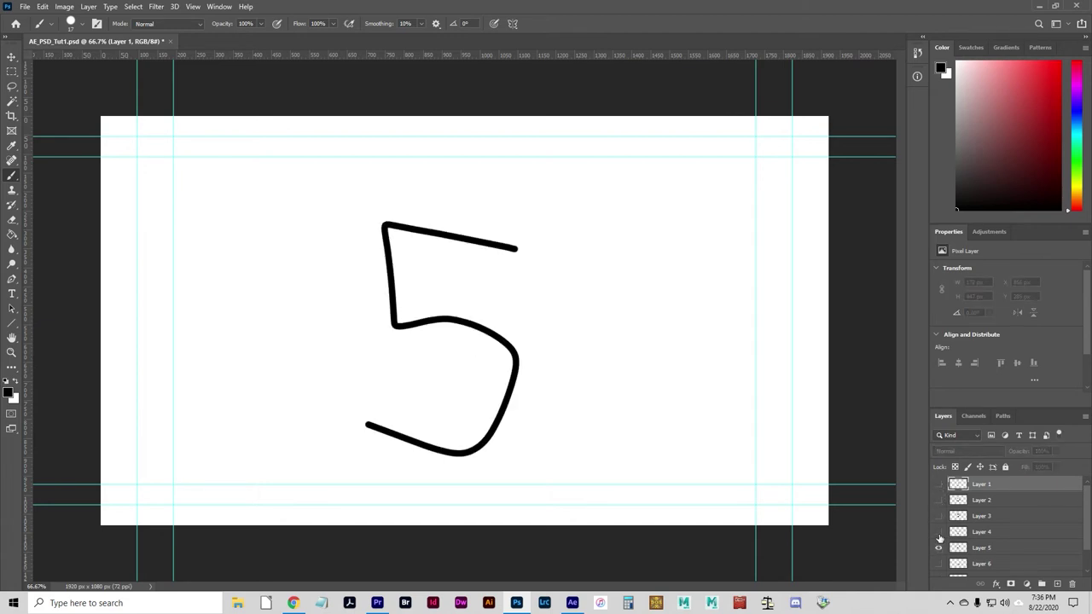
left_click(938, 531)
left_click(939, 548)
left_click(939, 532)
- Make all seven numeral layers visible again
left_click_drag(940, 484, 939, 576)
scroll(940, 551, "down", 1)
scroll(939, 563, "down", 1)
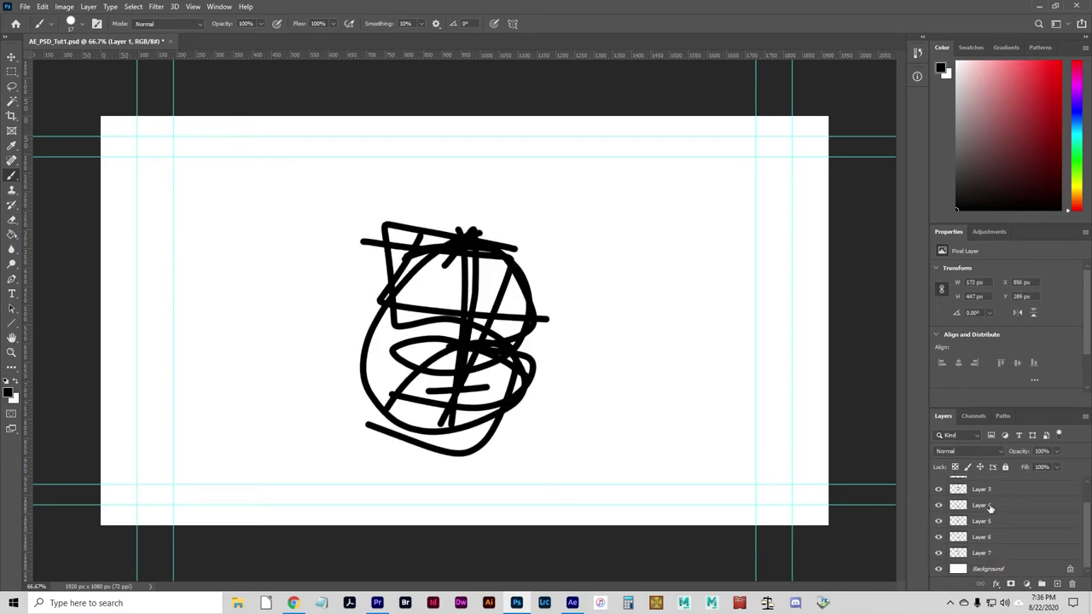
- Hide the Background to check the numerals over transparency, and show it again
left_click(939, 569)
scroll(1045, 538, "up", 2)
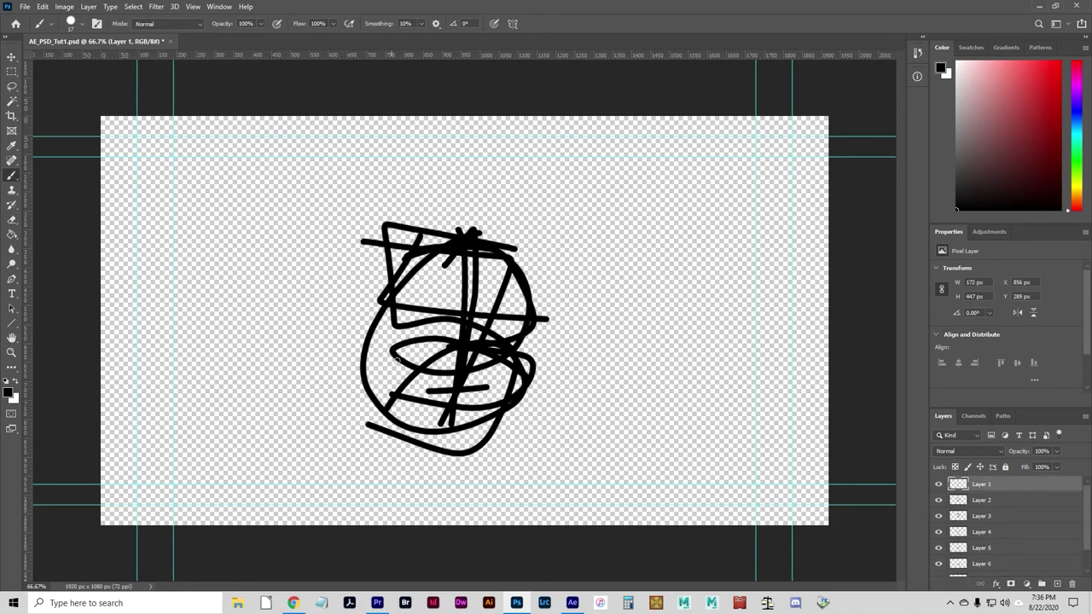
scroll(985, 553, "down", 2)
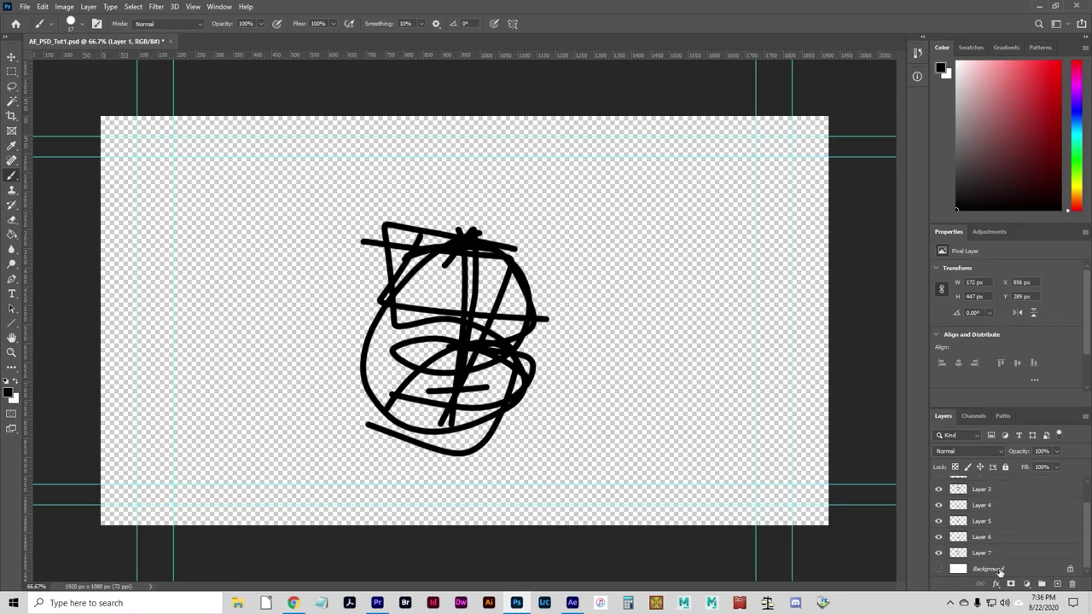
left_click(939, 568)
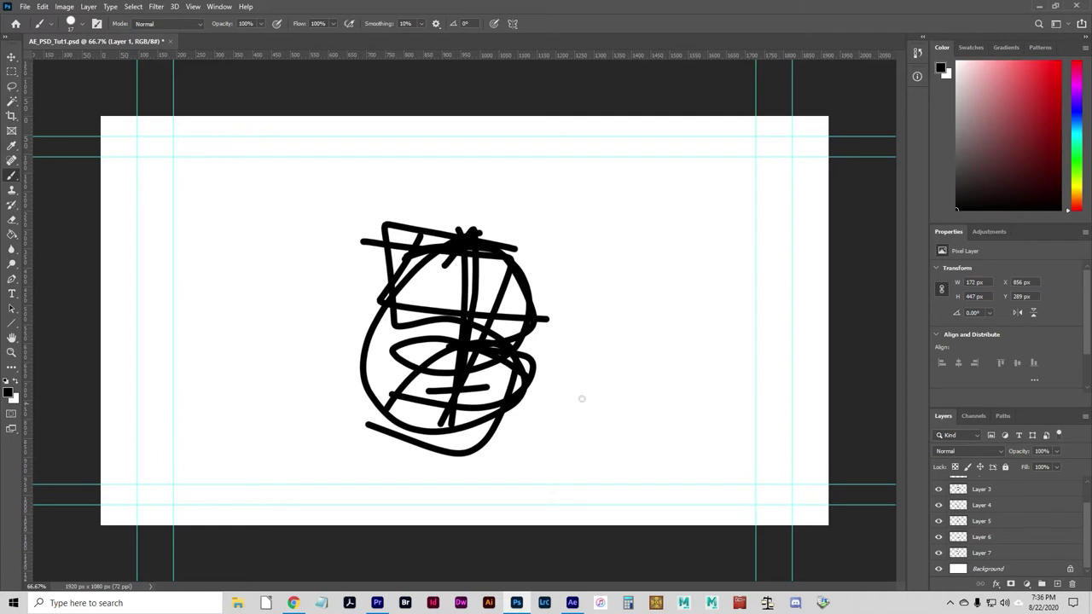
scroll(1006, 551, "up", 2)
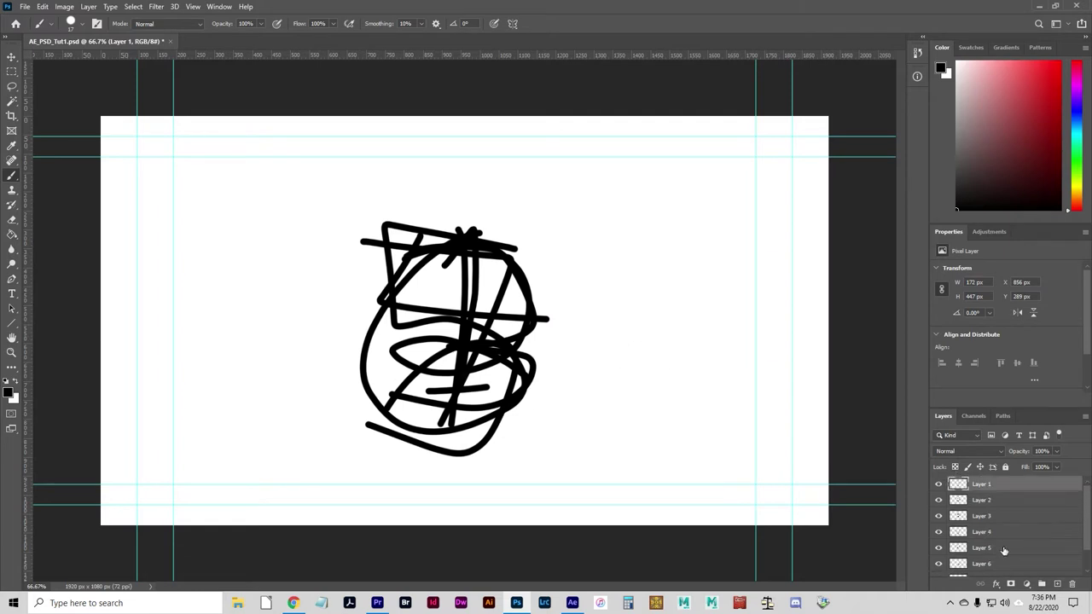
scroll(1006, 551, "down", 2)
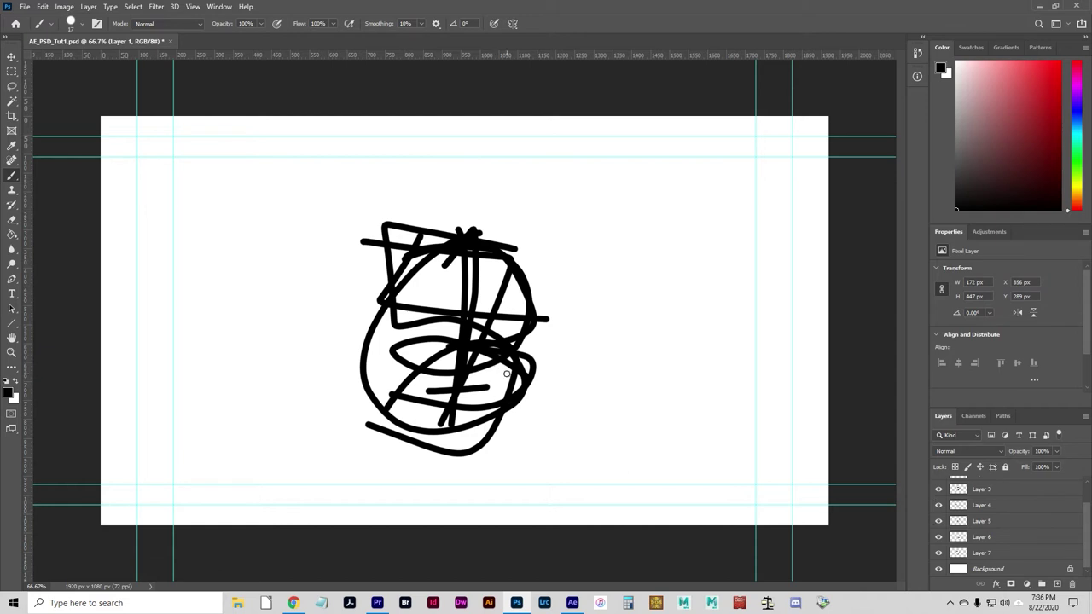
- Hide the Background layer and start exporting the document's layers to separate files
left_click(938, 569)
scroll(990, 543, "up", 1)
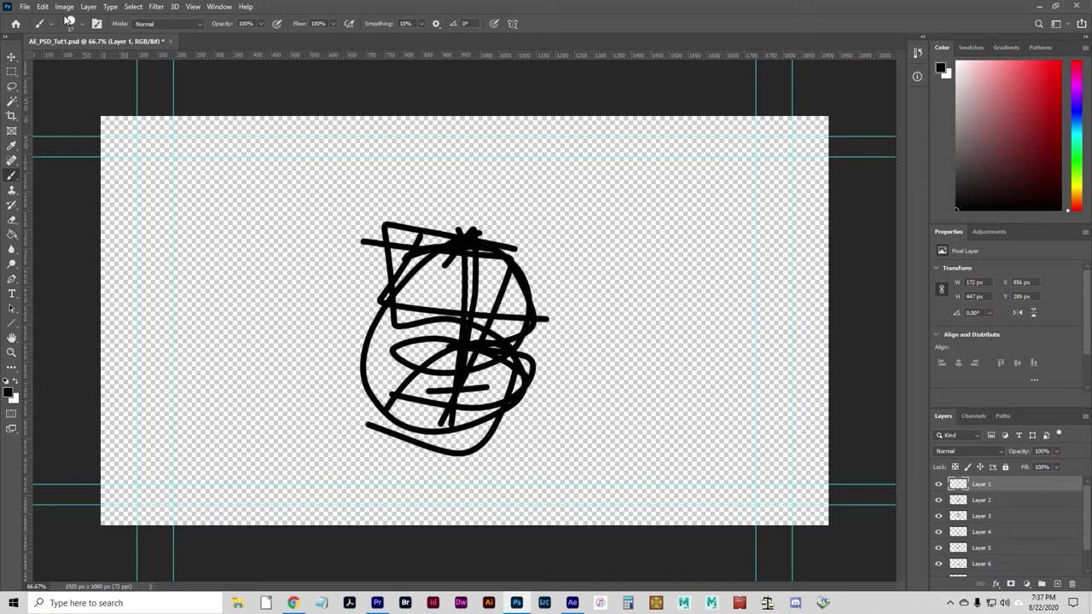
left_click(25, 6)
left_click(26, 6)
left_click(25, 6)
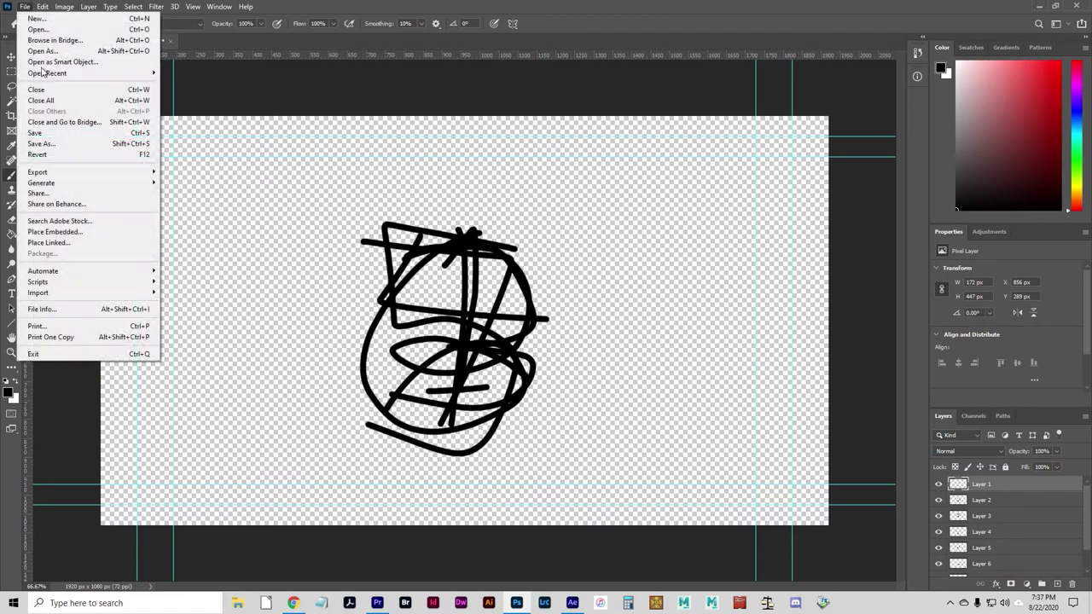
mouse_move(61, 174)
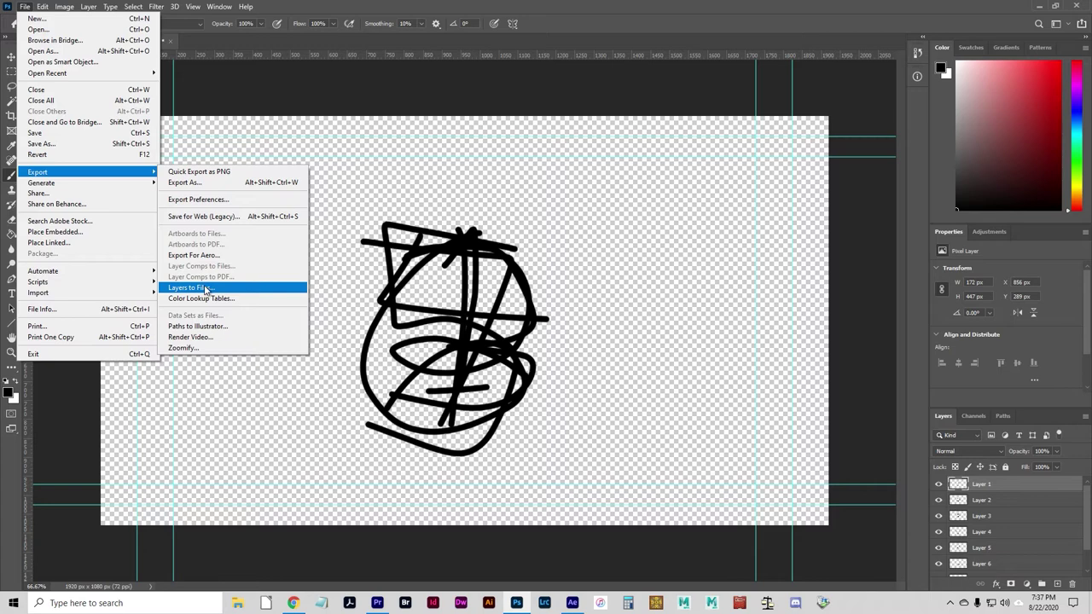
left_click(205, 290)
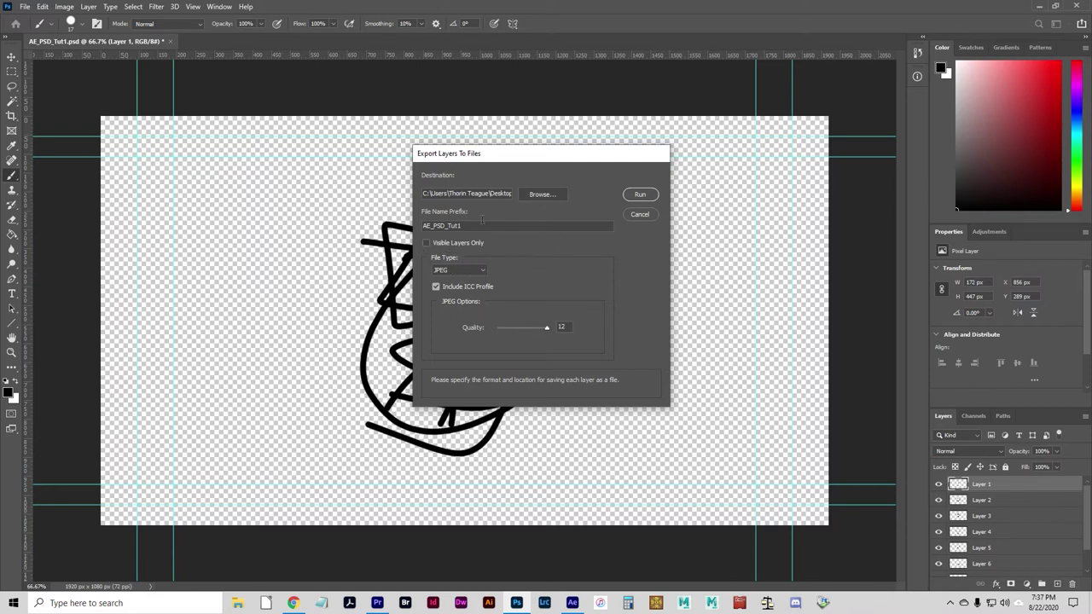
- Limit the layer export to visible layers only and choose JPEG as the file type
left_click(429, 244)
left_click(455, 271)
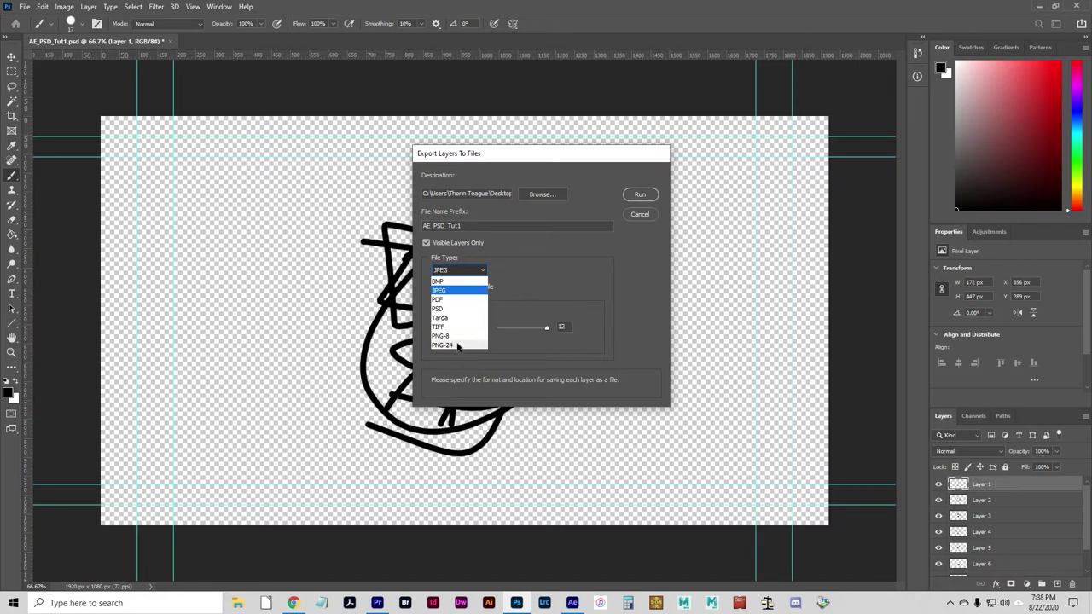
left_click(458, 291)
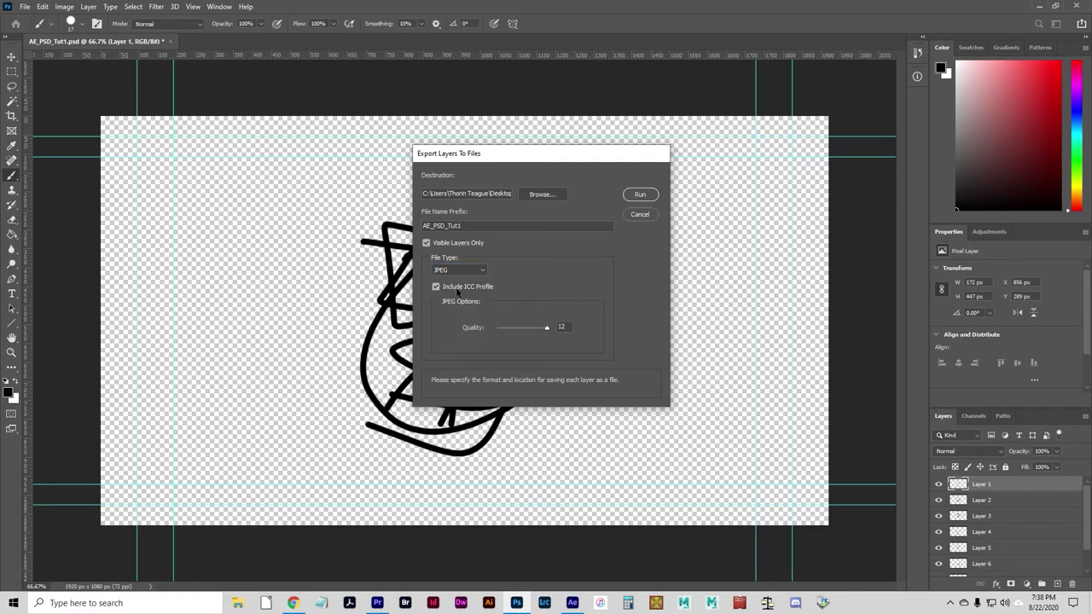
- Keep JPEG as the export file type and run the layer export with the prefix AE_PSD_Tut1
left_click(457, 268)
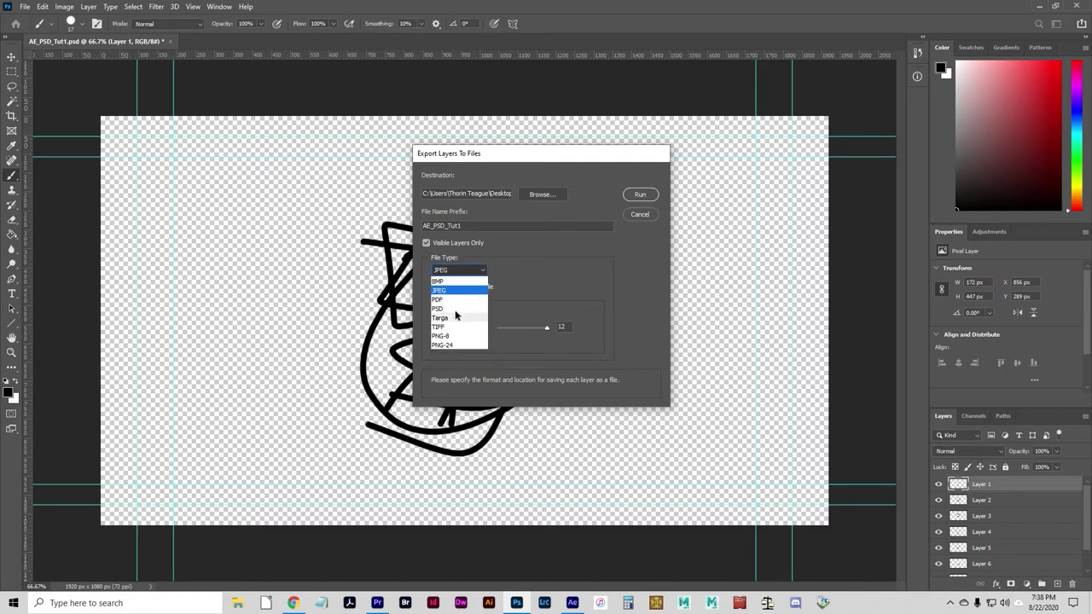
left_click(461, 269)
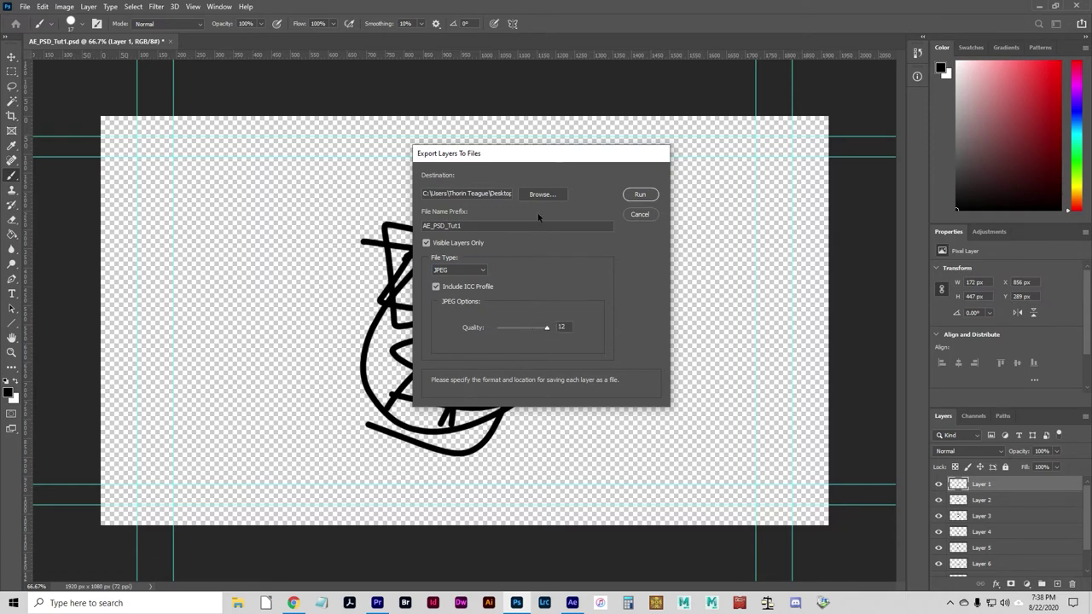
left_click(640, 195)
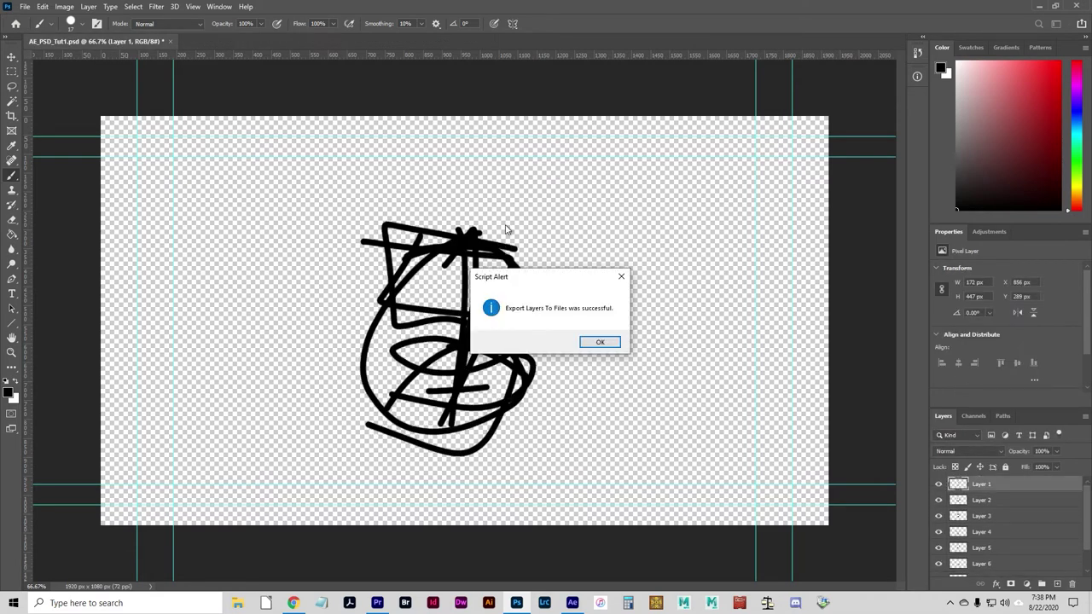
left_click(603, 343)
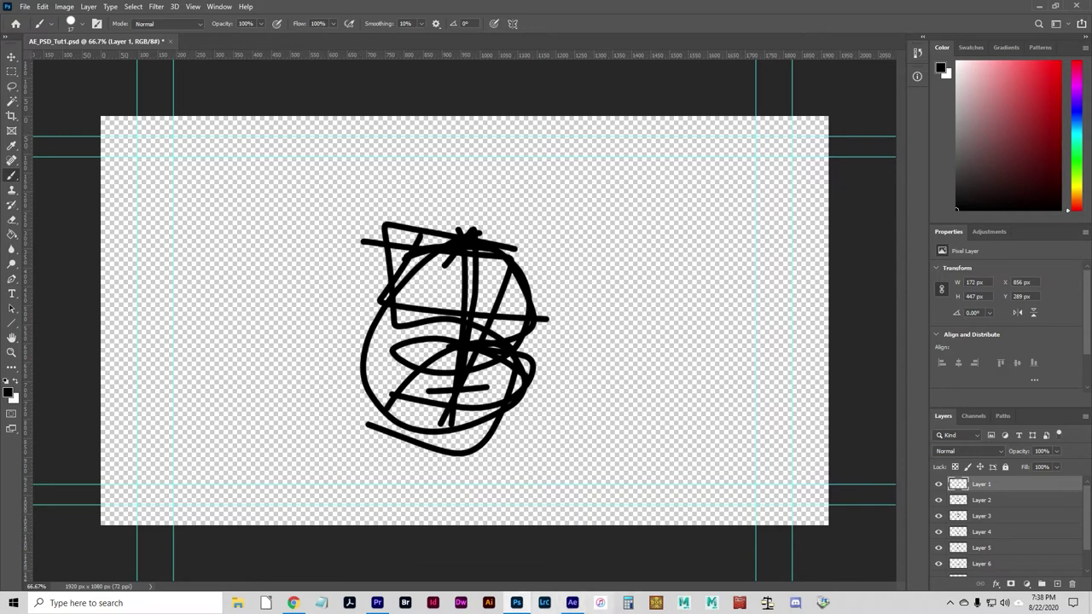
- Open the Z-Junk > AfterEffects_Tutorial1 folder in File Explorer and check the exported layer images
key("super+e")
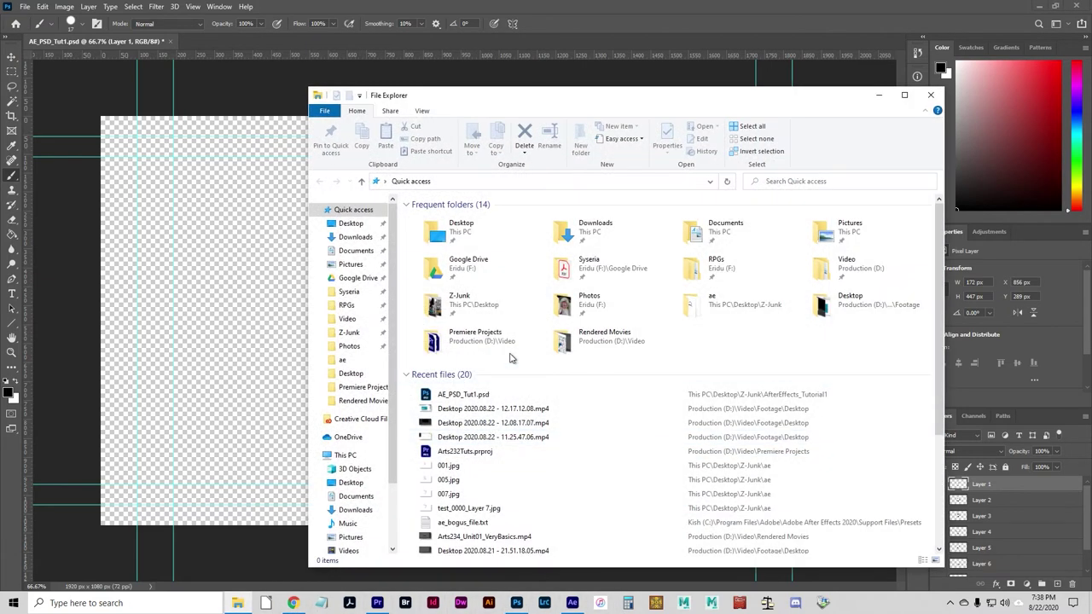
left_click(349, 332)
double_click(504, 253)
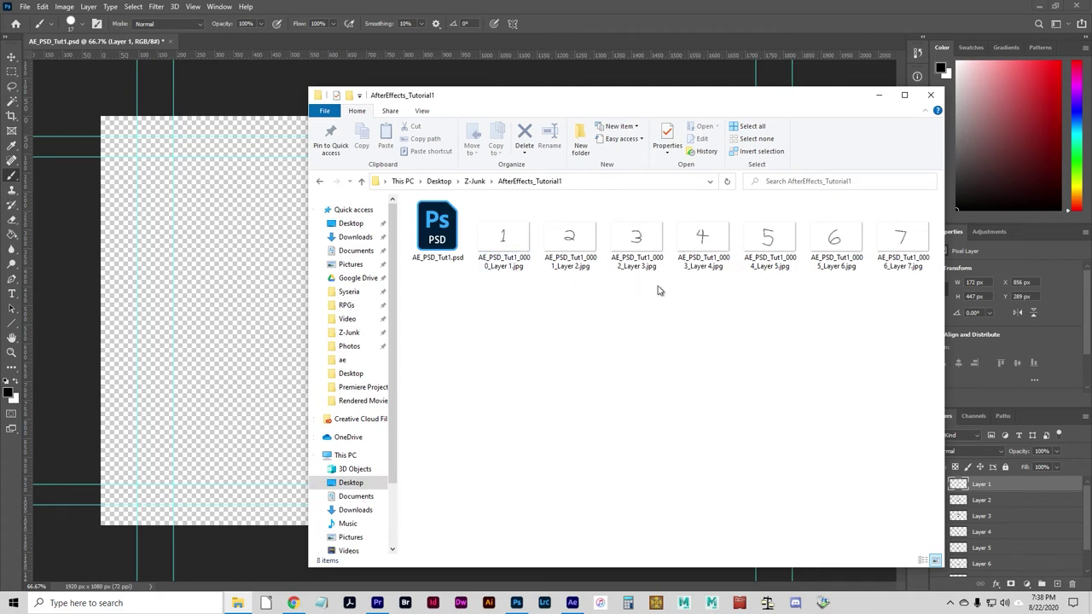
left_click(505, 264)
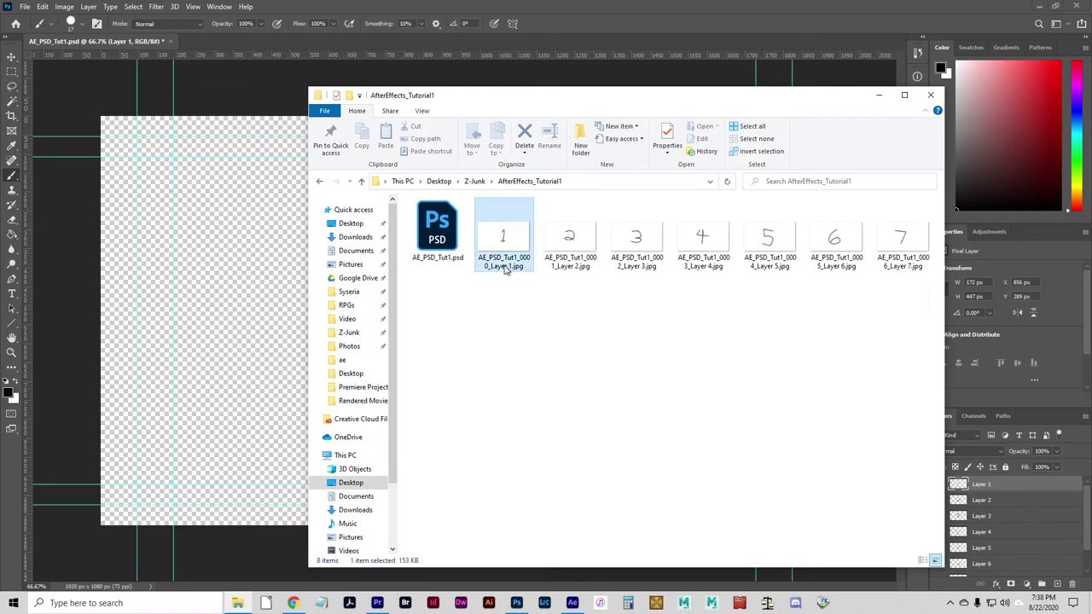
left_click(584, 260)
left_click(620, 261)
left_click(507, 266)
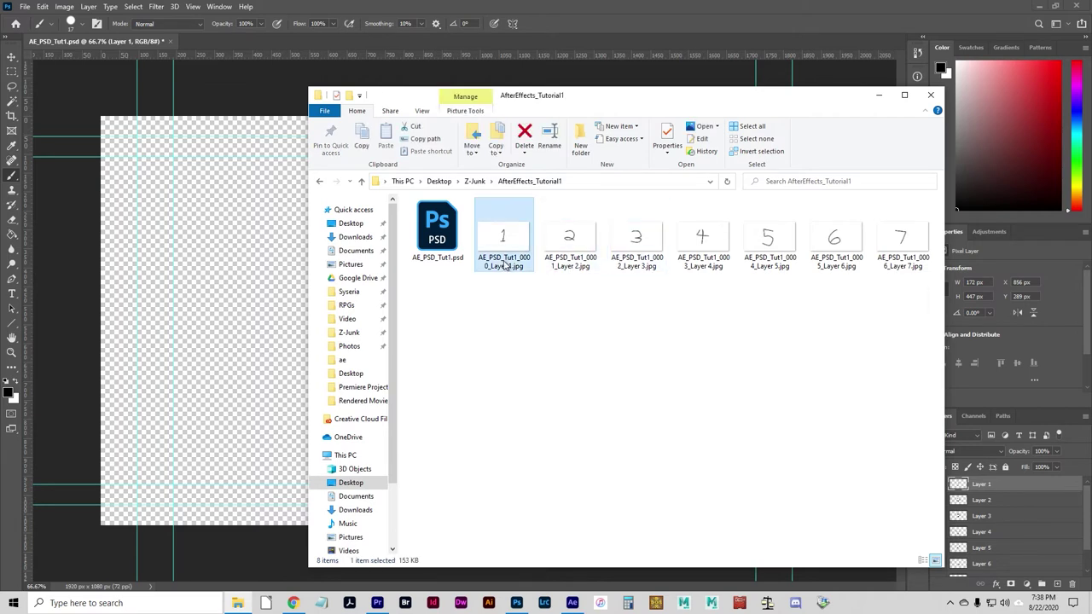
- Display the folder contents in Details view and widen the Name column to fit the full file names
right_click(504, 389)
mouse_move(563, 393)
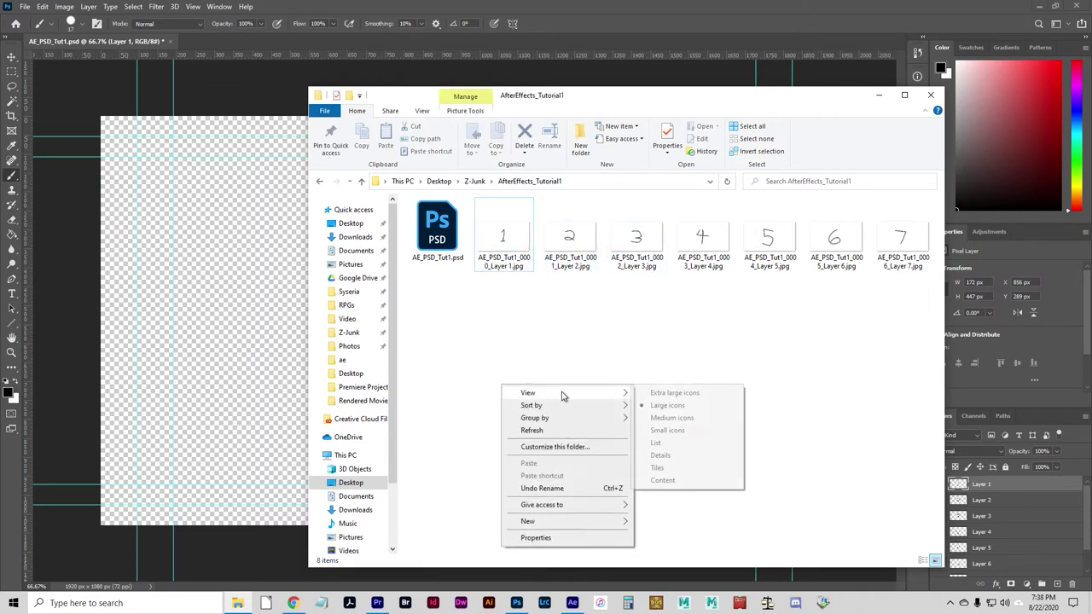
left_click(681, 457)
left_click_drag(491, 207, 613, 208)
- Examine the sequential numbering in the exported JPG file names from Layer 1 to Layer 7
left_click(480, 241)
left_click(482, 230)
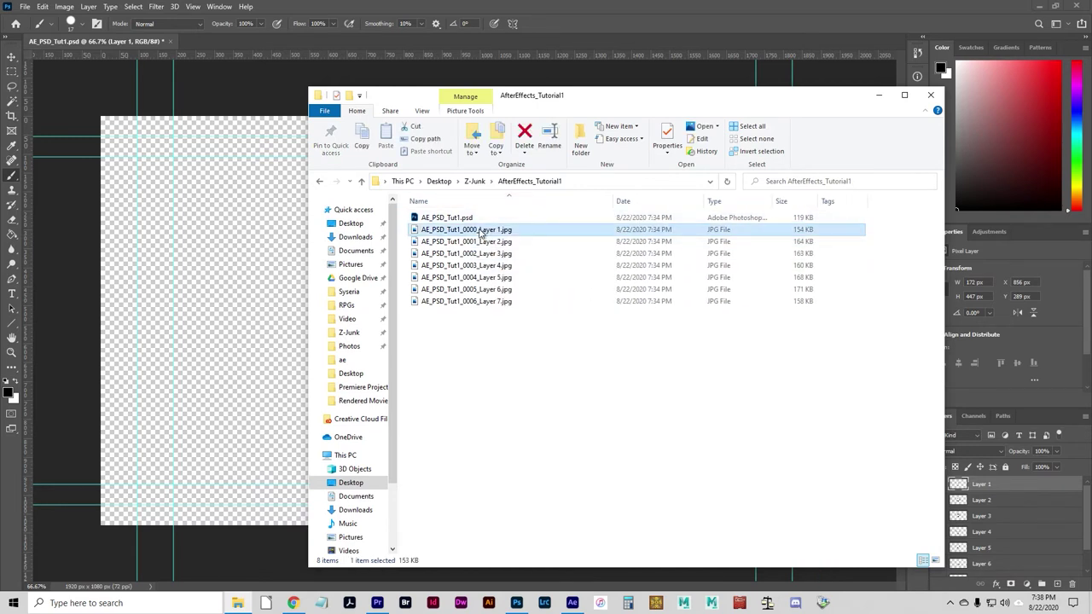
key("Down")
key("Down")
key("Down")
key("Down")
key("Down")
key("Down")
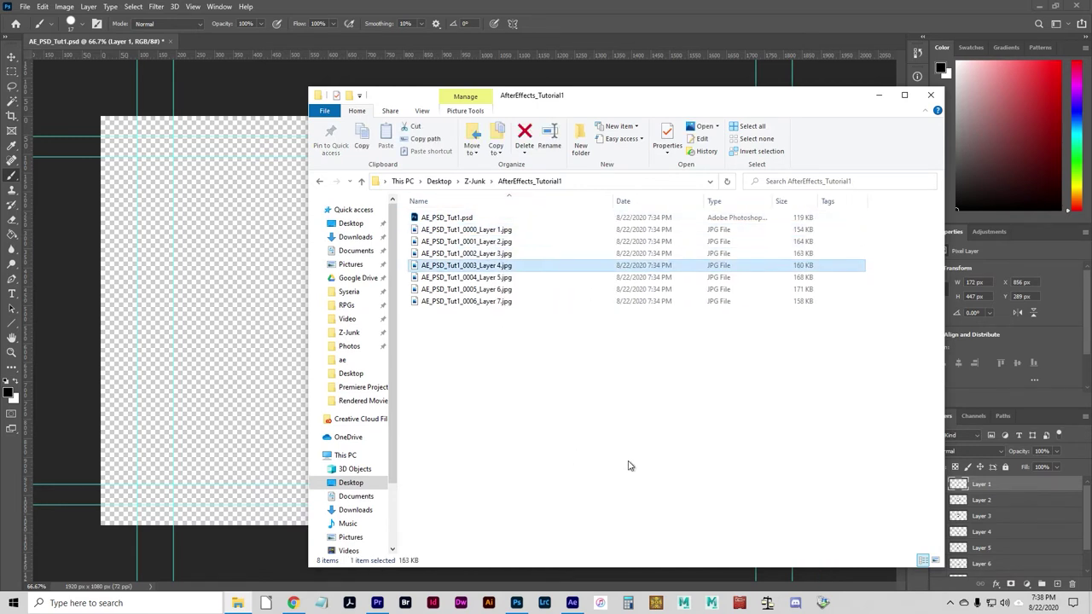
key("Up")
key("Up")
key("Up")
key("Up")
key("Up")
key("Up")
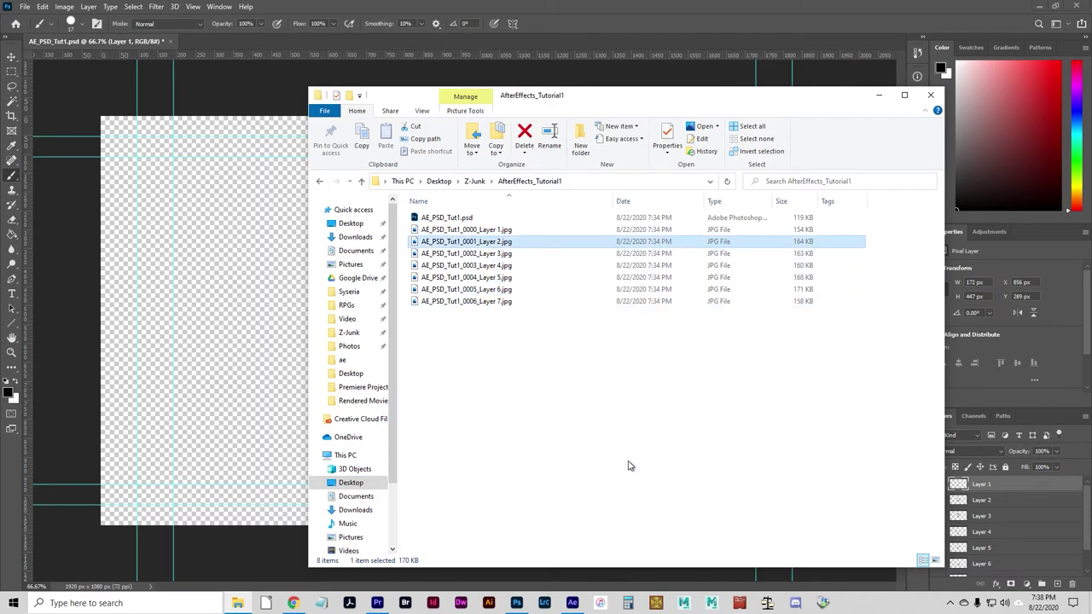
key("Down")
key("Down")
key("Down")
key("Down")
key("Down")
key("Down")
key("Up")
key("Up")
key("Up")
key("Up")
key("Up")
key("Up")
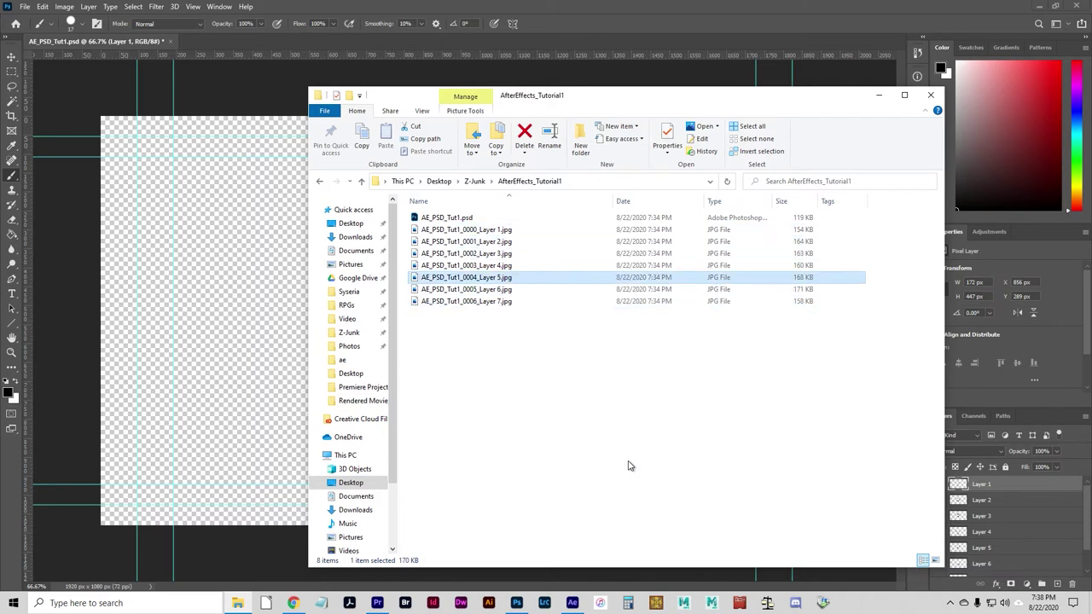
left_click(495, 300, "shift")
left_click(510, 373)
left_click(512, 230)
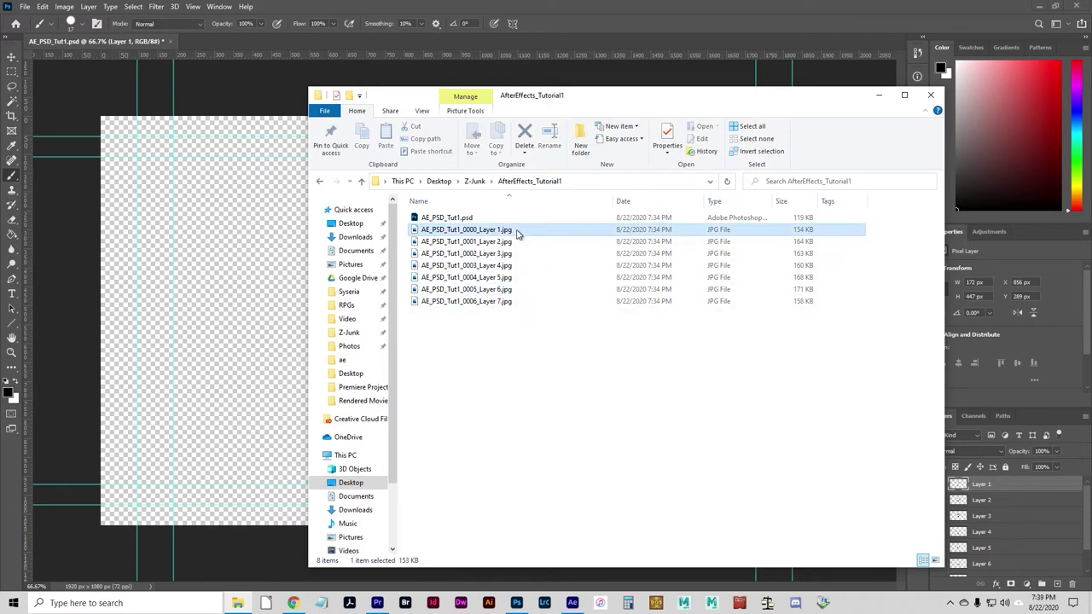
left_click(490, 242)
left_click(494, 253)
left_click(495, 266)
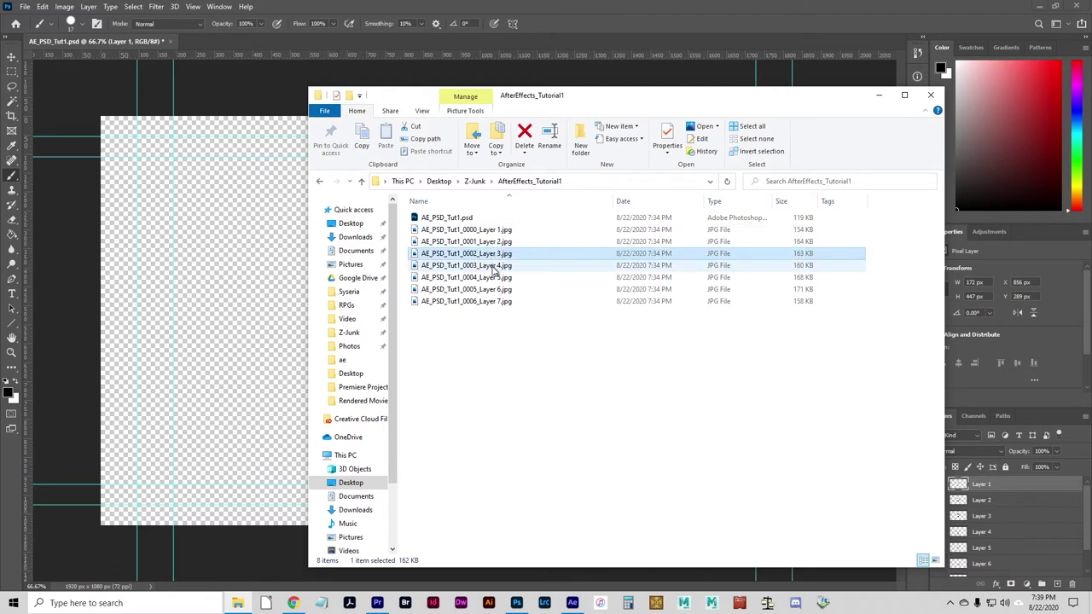
left_click(497, 277)
left_click(497, 289)
left_click(497, 302)
left_click(554, 403)
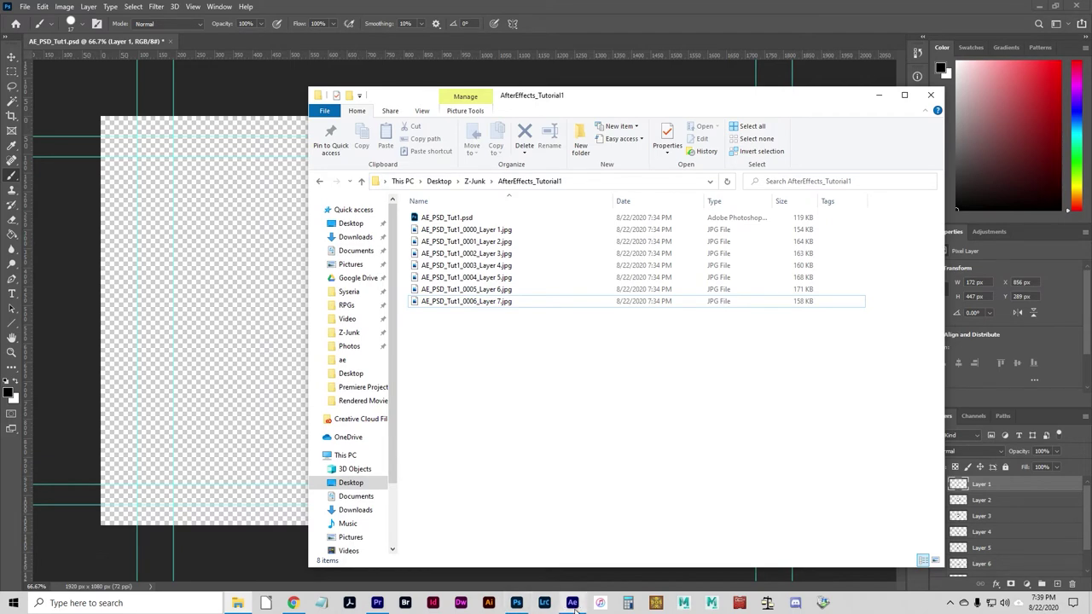
- Switch to After Effects and create a composition named AE_Tutorial_FrameAnim with the HDTV 1080 24 preset at 24 frames per second
left_click(580, 606)
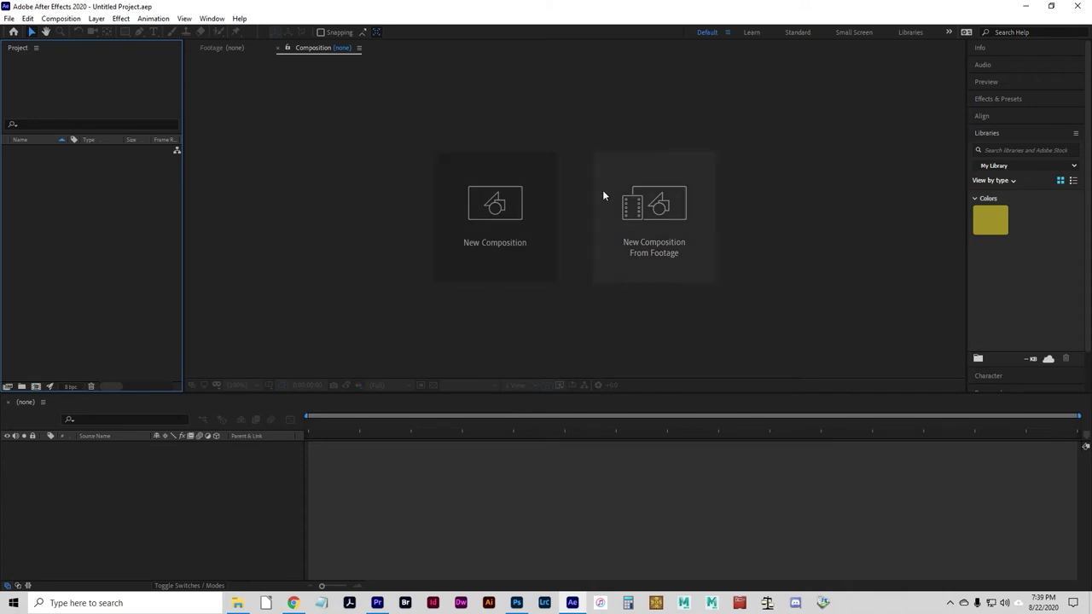
left_click(498, 216)
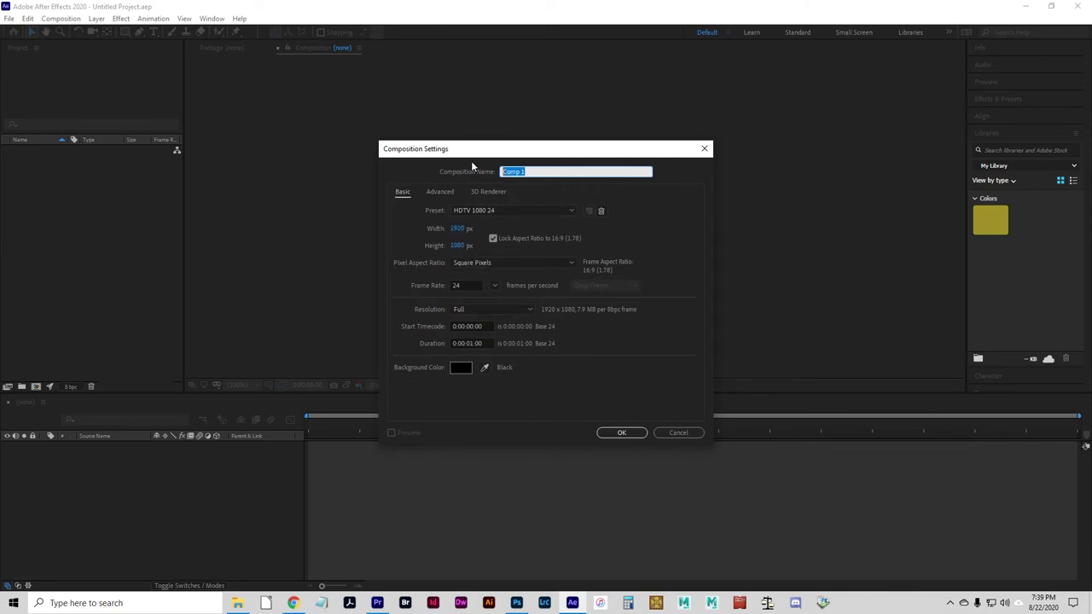
type("AE_Tutorial_FrameAnim")
left_click(464, 210)
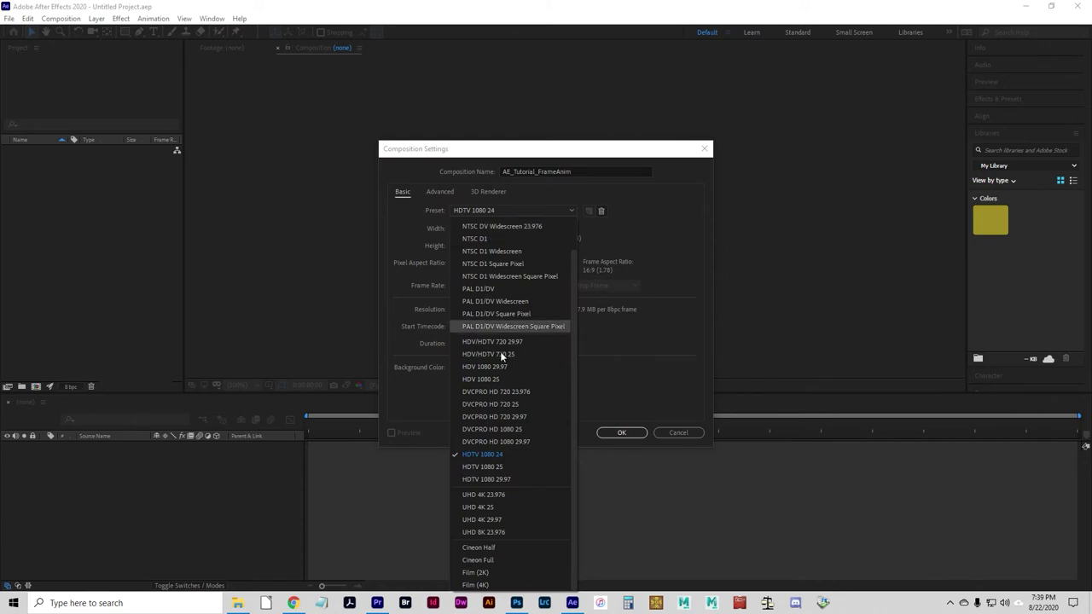
left_click(500, 459)
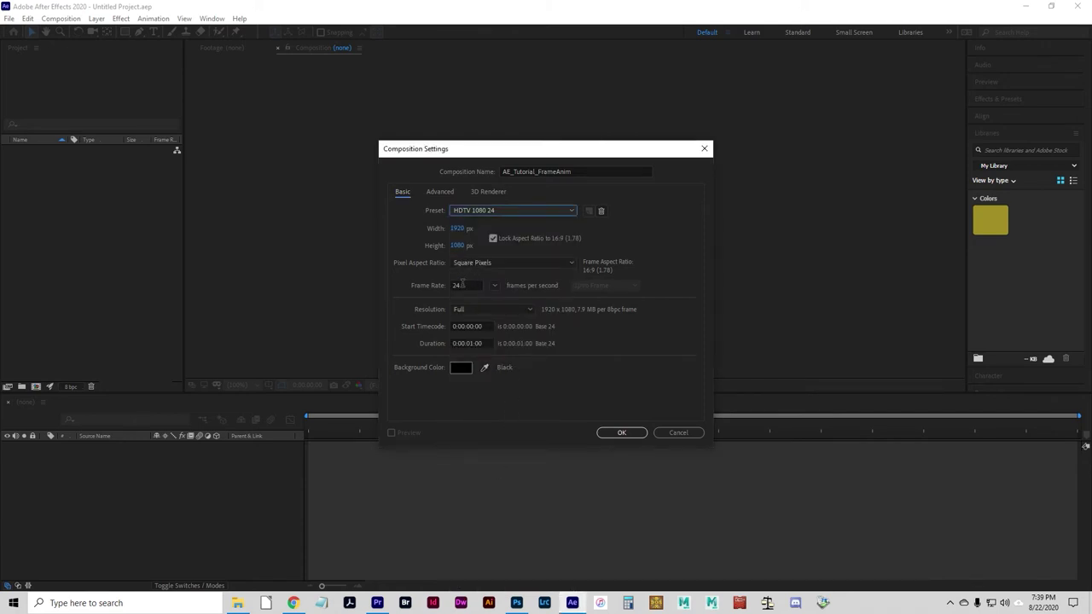
left_click(464, 285)
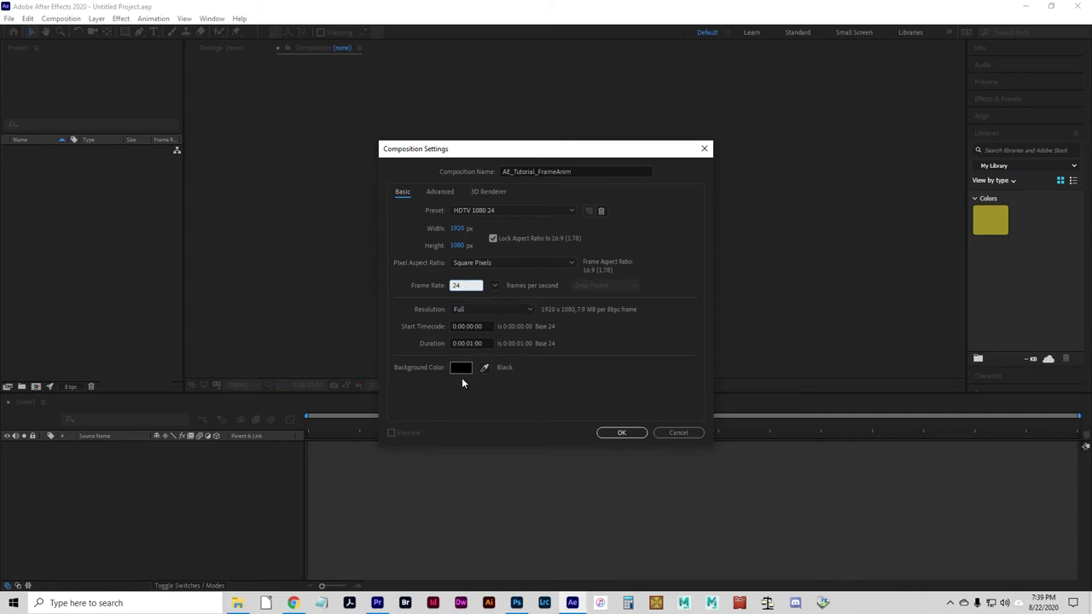
left_click(622, 432)
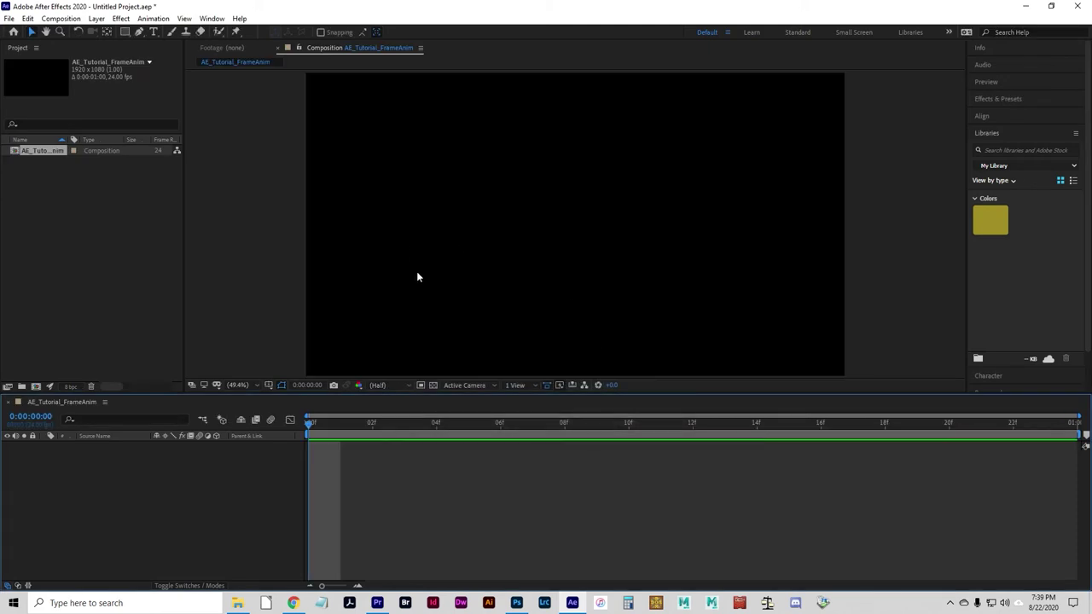
left_click(69, 196)
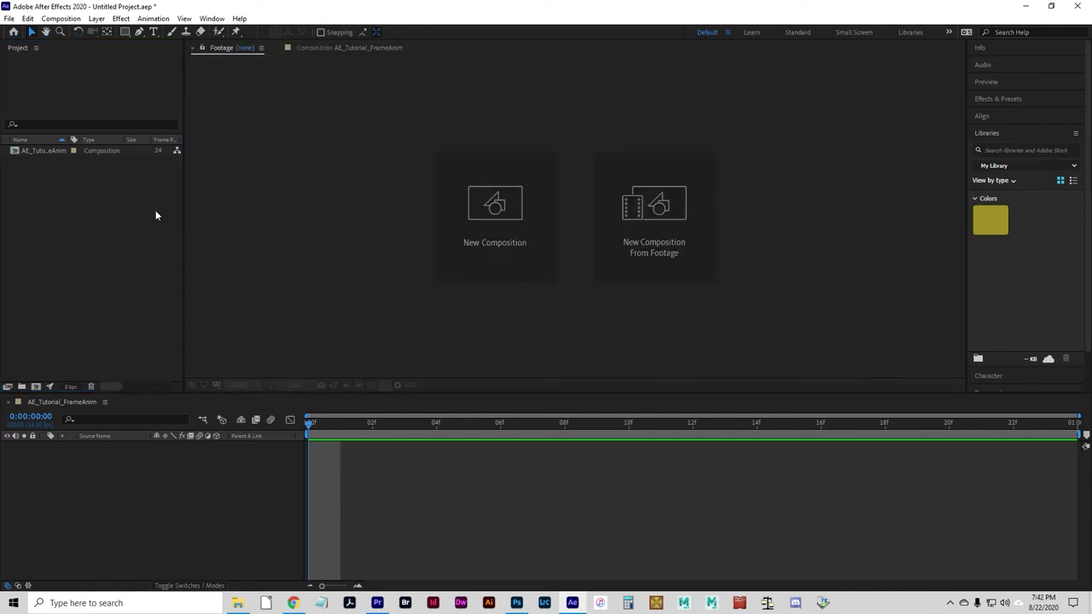
left_click(107, 202)
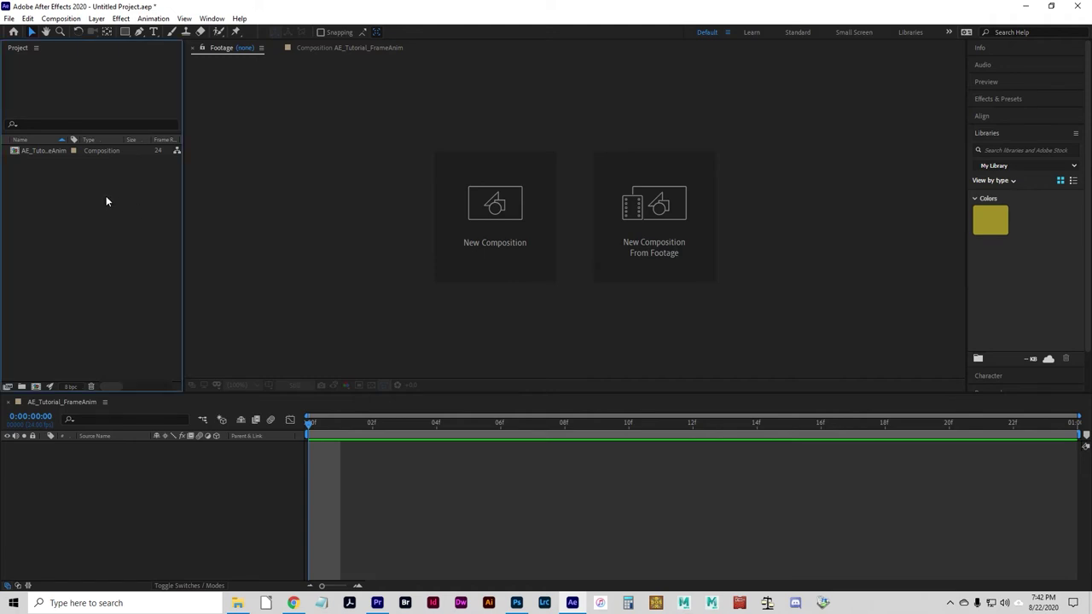
double_click(142, 209)
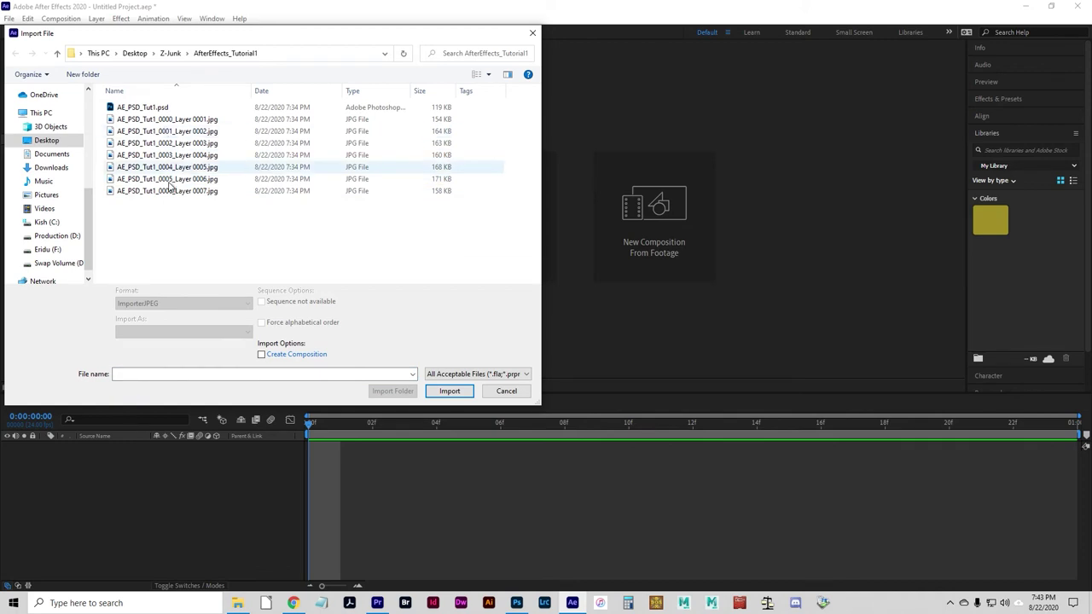
left_click(506, 392)
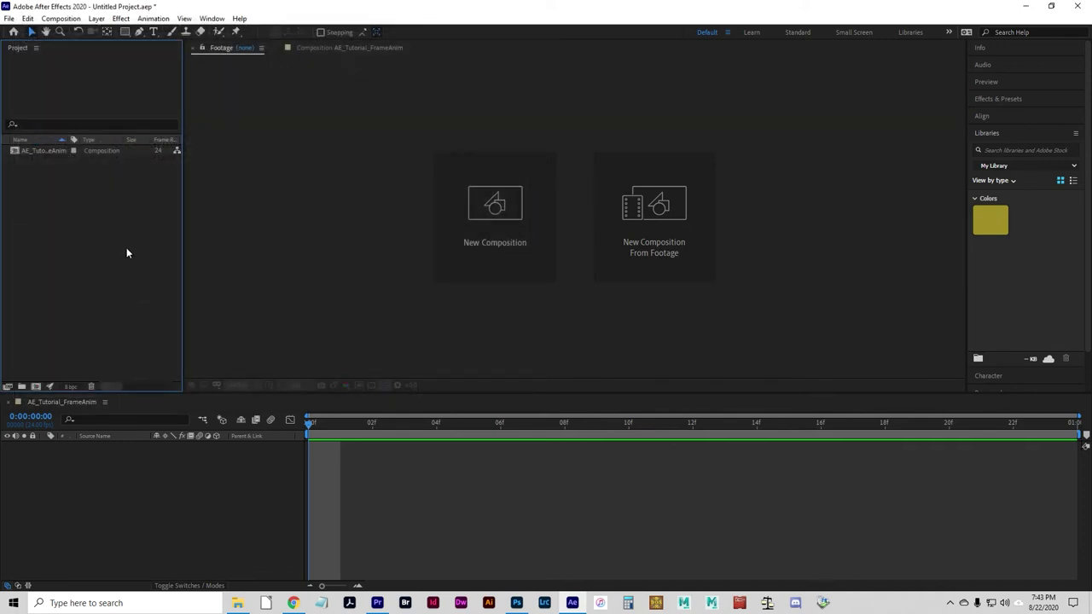
- Switch to File Explorer and rename AE_PSD_Tut1_0000_Layer 0001.jpg as 0001.jpg
left_click(237, 604)
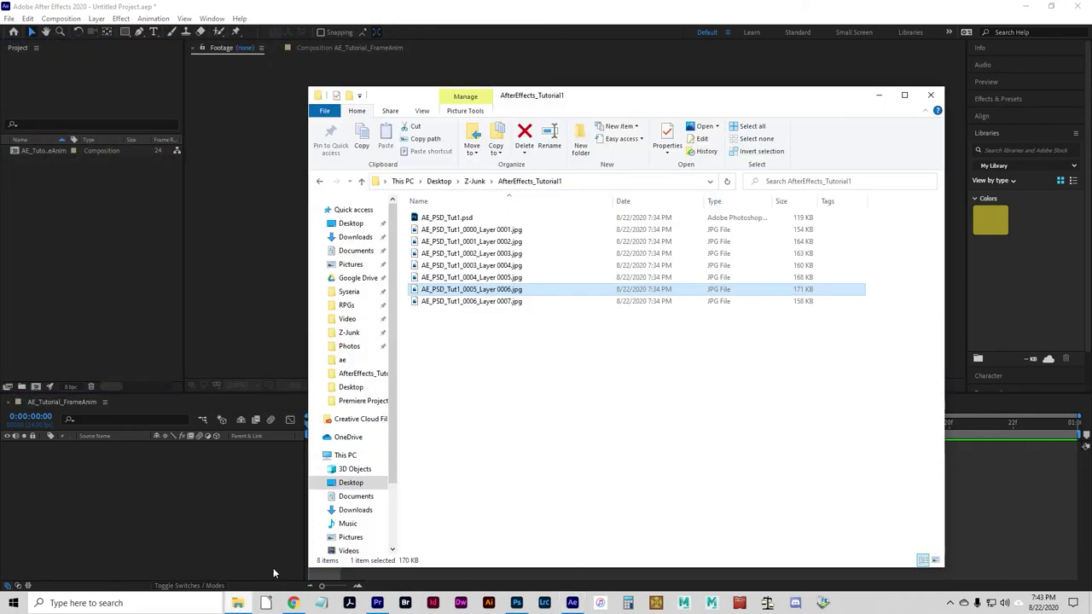
left_click(476, 231)
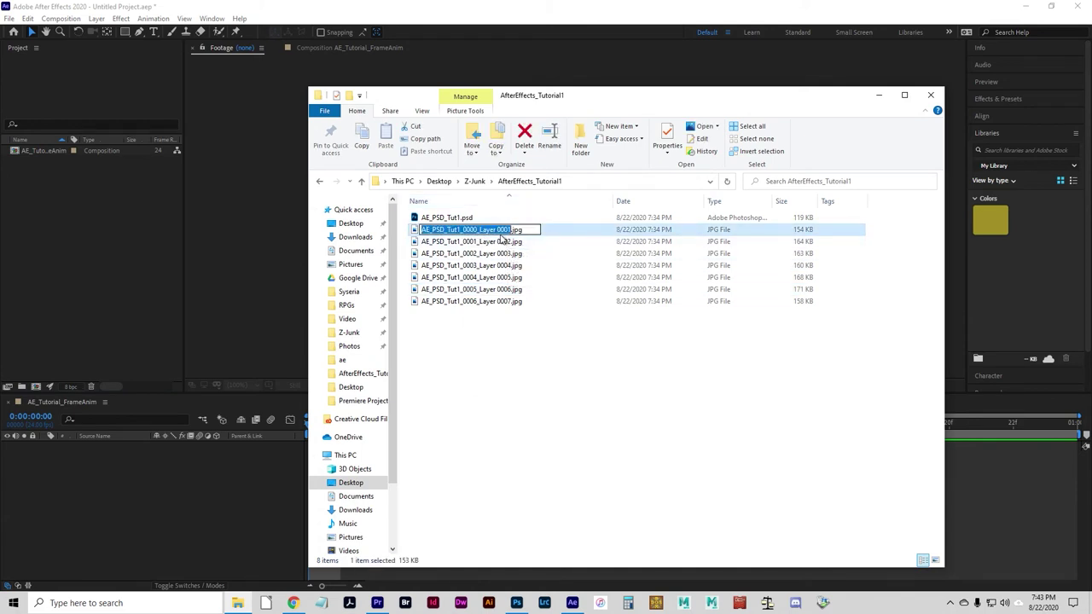
left_click(496, 230)
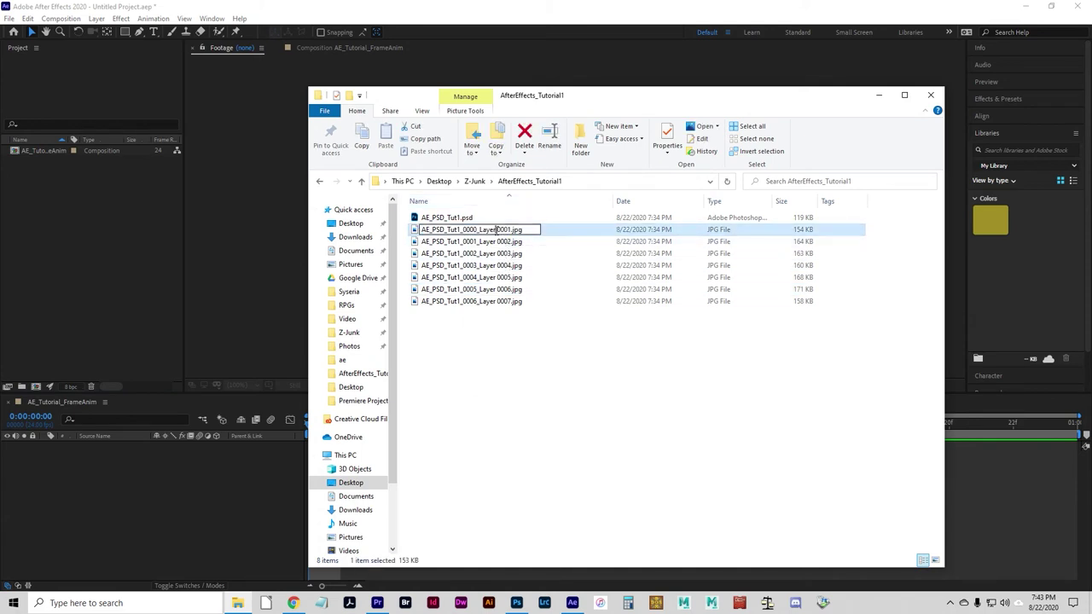
key("shift+Left")
key("shift+Left")
key("shift+Left")
key("shift+Left")
key("shift+Left")
key("shift+Left")
key("shift+Left")
key("shift+Left")
key("shift+Left")
key("shift+Left")
key("shift+Left")
key("shift+Left")
key("shift+Left")
key("shift+Left")
key("shift+Left")
key("shift+Left")
key("shift+Left")
key("shift+Left")
key("shift+Left")
key("shift+Left")
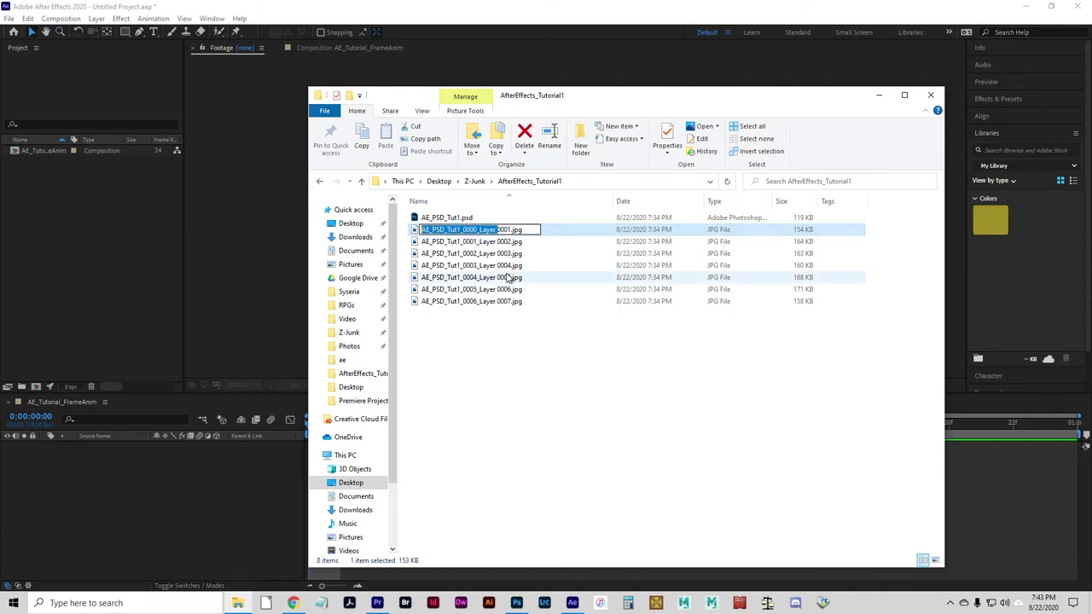
key("BackSpace")
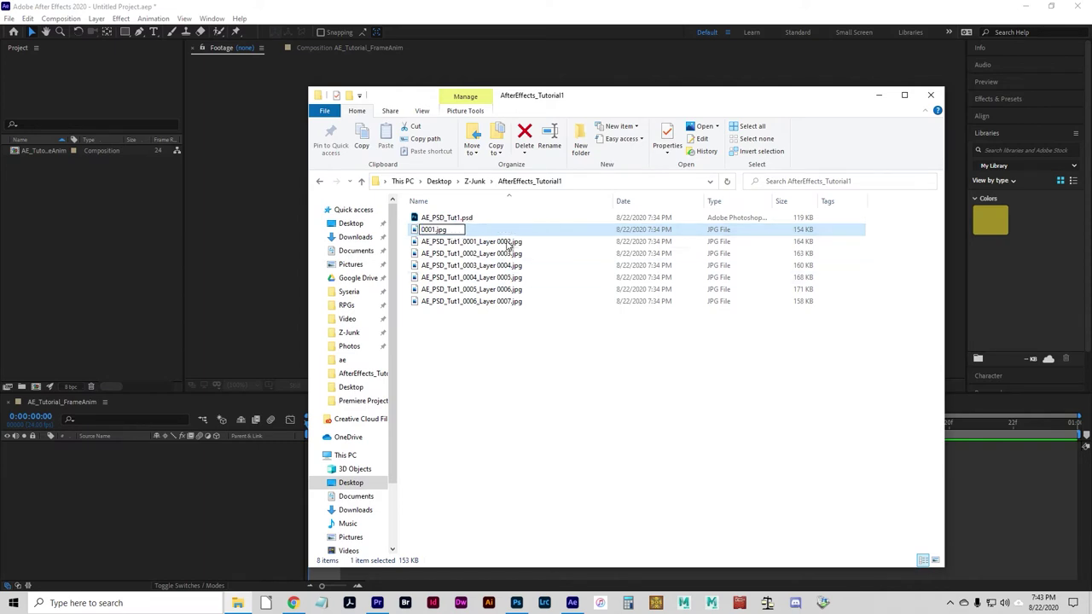
left_click(491, 242)
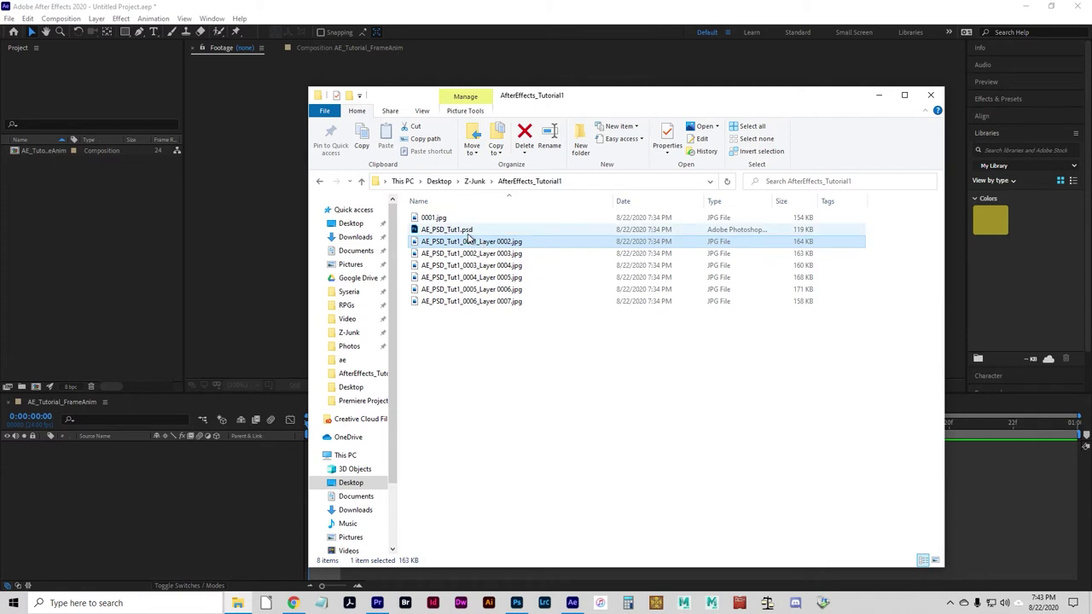
left_click(458, 229)
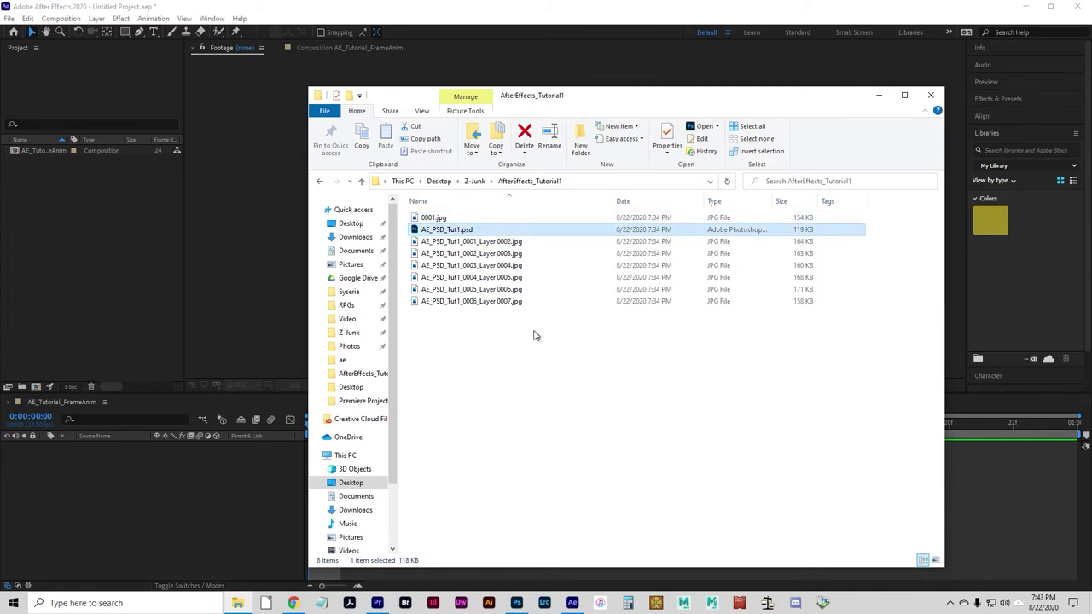
- Rename AE_PSD_Tut1_0001_Layer 0002.jpg as 0002.jpg
left_click(495, 242)
left_click(505, 246)
left_click_drag(499, 242, 420, 239)
key("BackSpace")
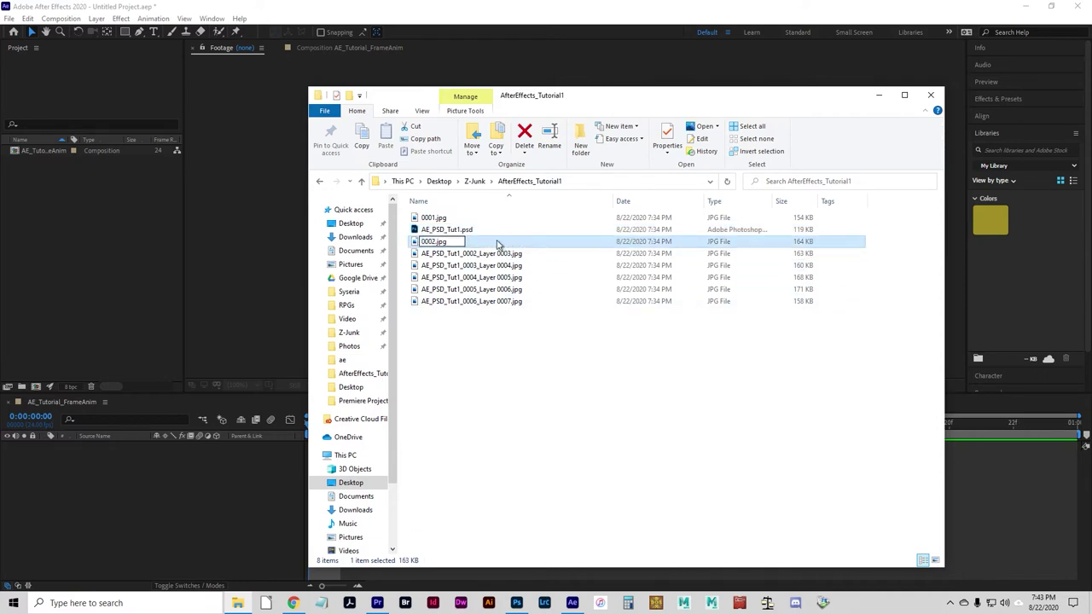
key("Return")
- Rename AE_PSD_Tut1_0002_Layer 0003.jpg as 0003.jpg
left_click(491, 254)
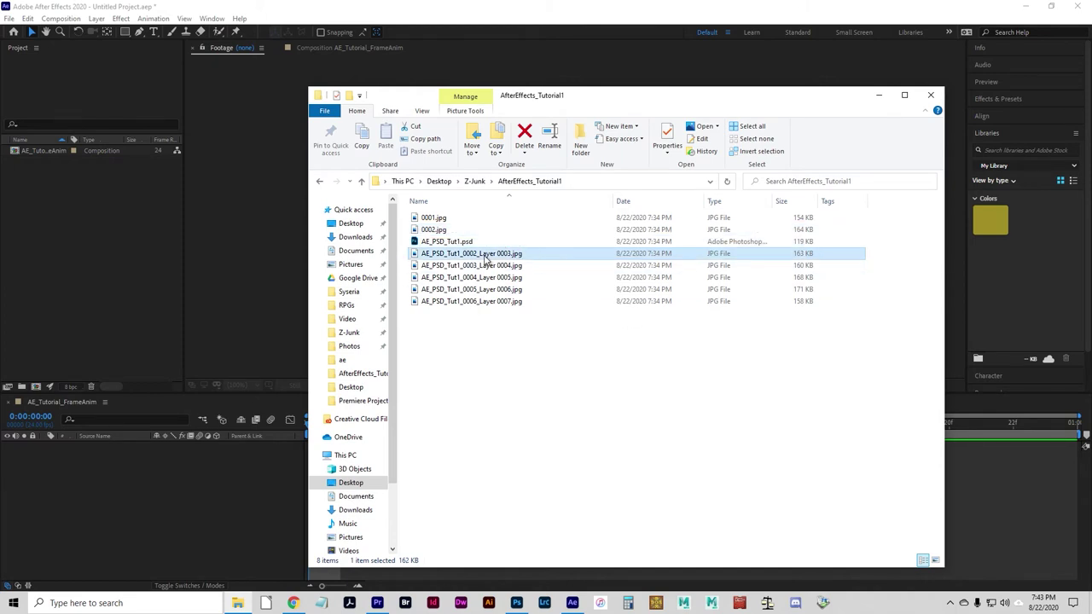
left_click(499, 256)
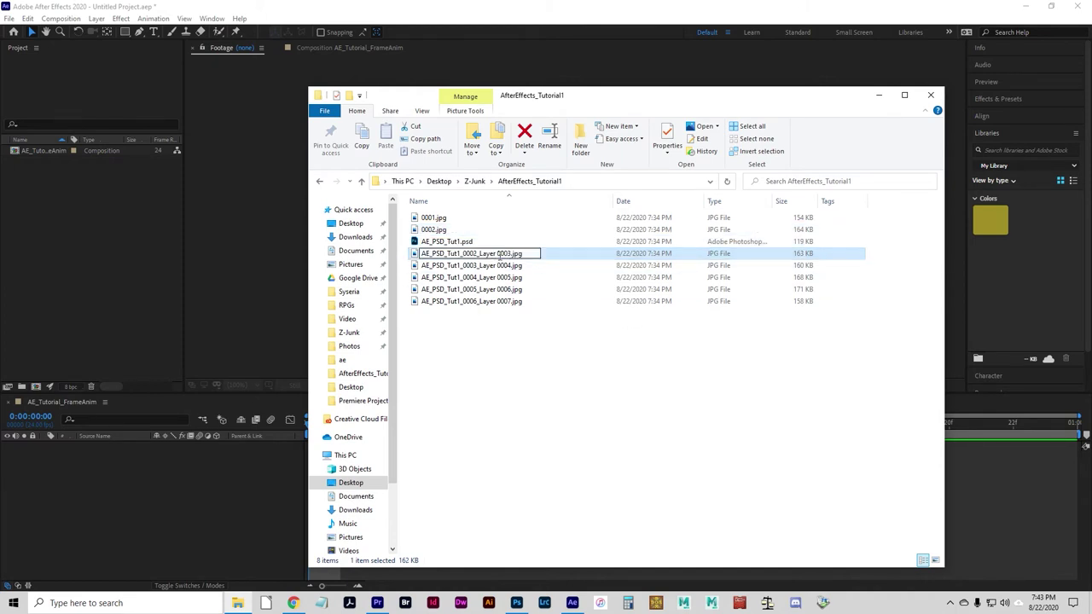
left_click_drag(500, 256, 418, 254)
key("BackSpace")
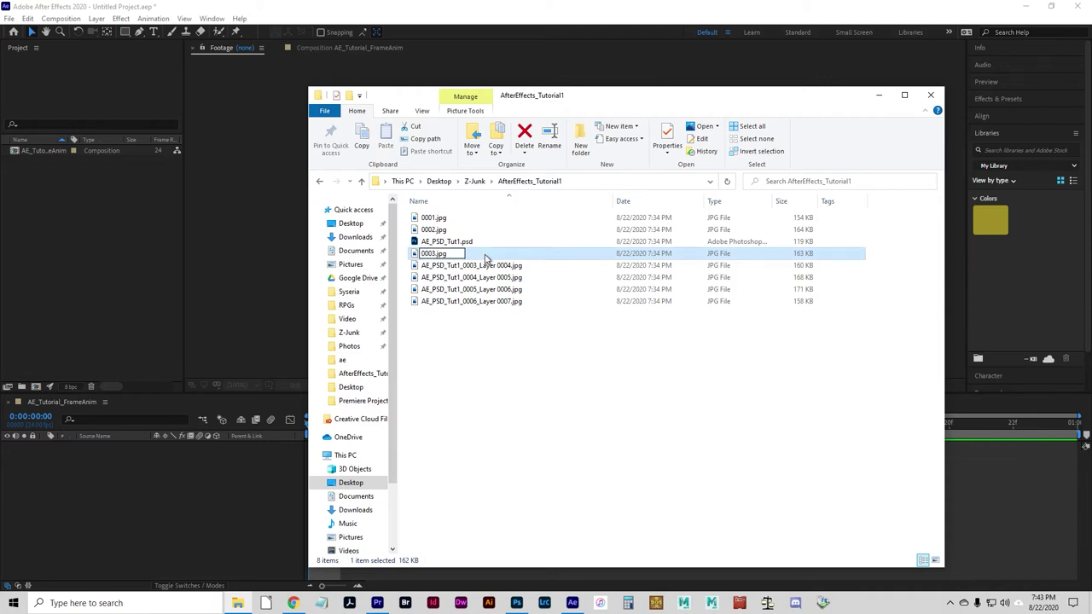
key("Return")
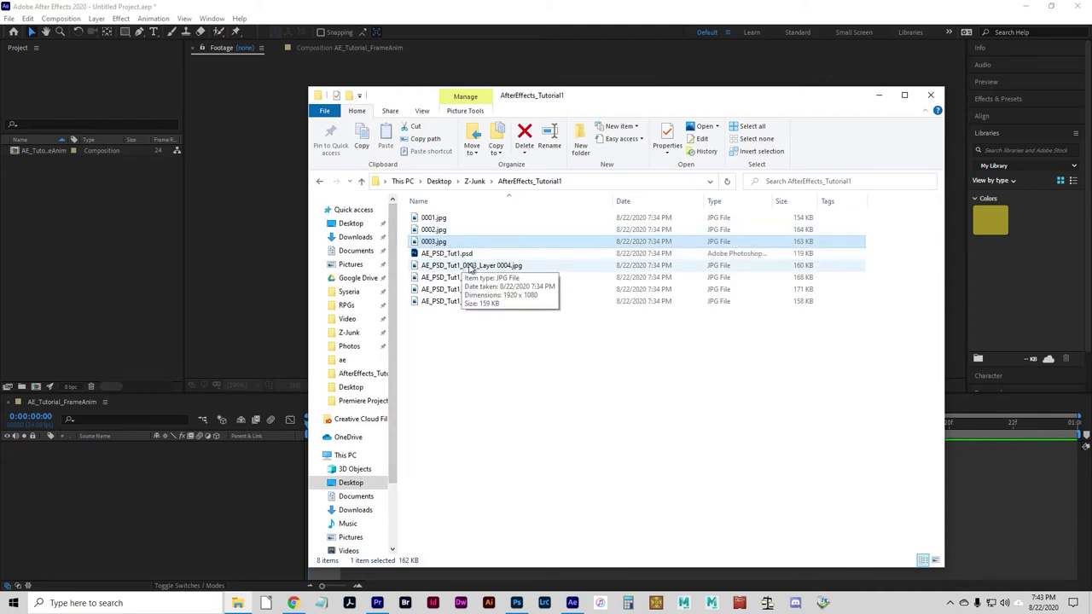
- Rename AE_PSD_Tut1_0003_Layer 0004.jpg as 0004.jpg
left_click(491, 266)
left_click(498, 266)
left_click(497, 265)
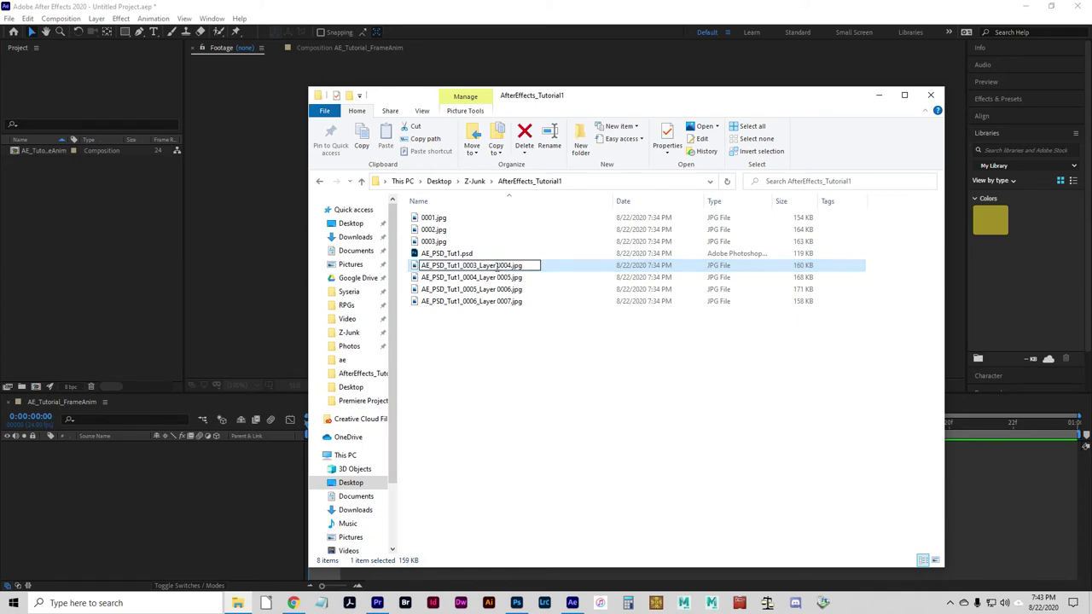
left_click_drag(497, 266, 420, 265)
key("BackSpace")
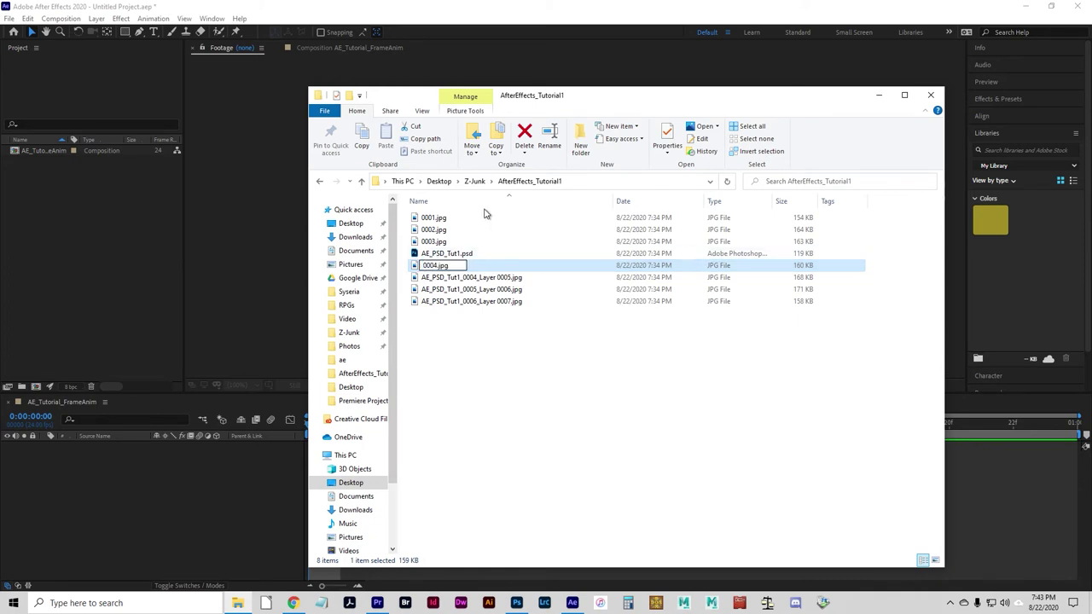
key("Return")
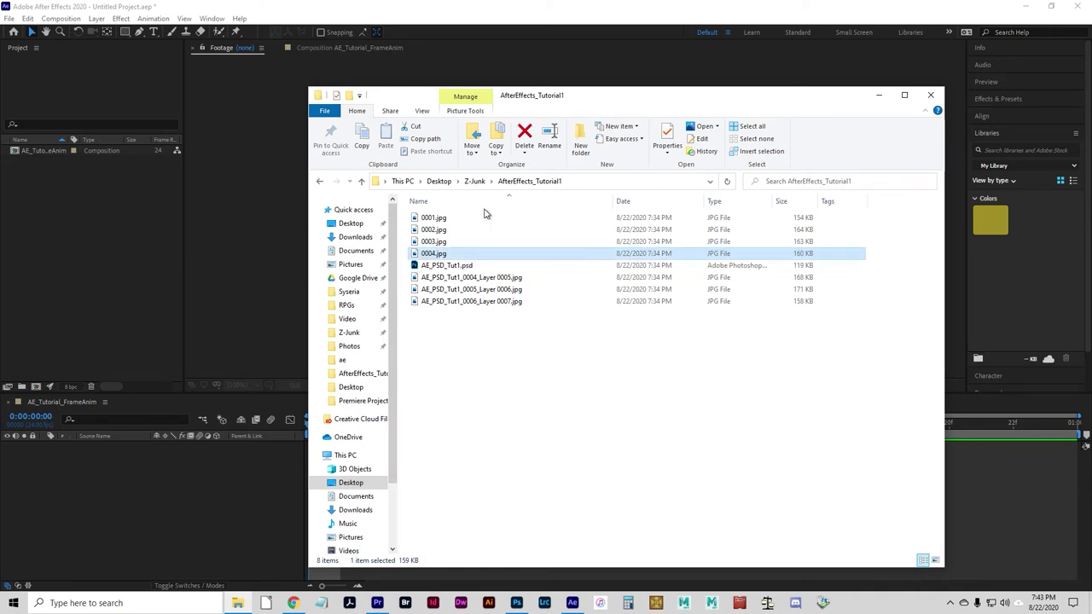
- Rename AE_PSD_Tut1_0004_Layer 0005.jpg as 0005.jpg
left_click(484, 278)
left_click(498, 278)
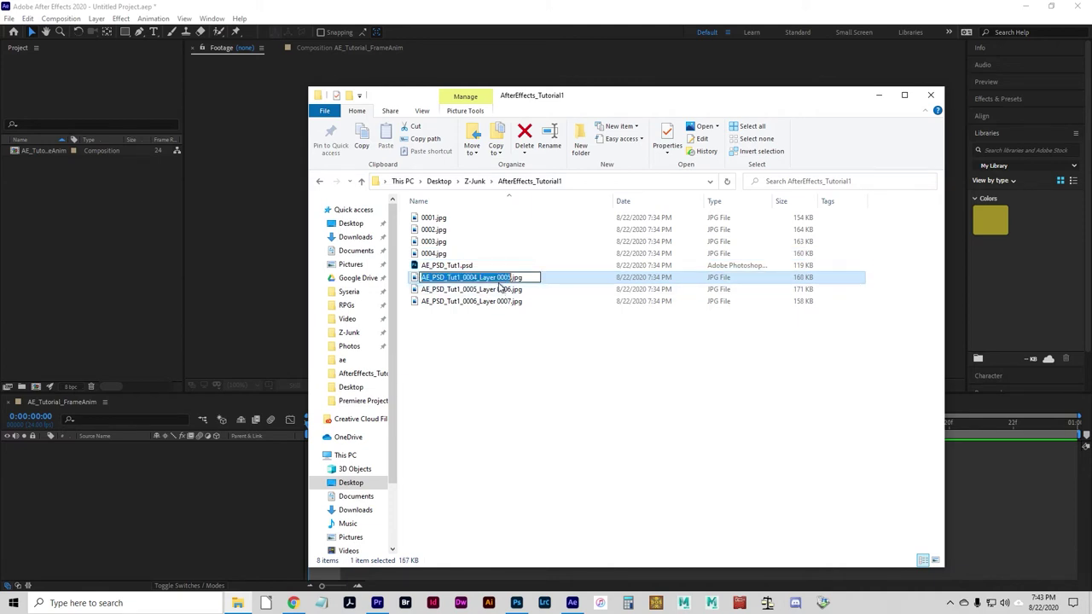
left_click(498, 277)
left_click_drag(435, 277, 420, 277)
key("BackSpace")
key("Return")
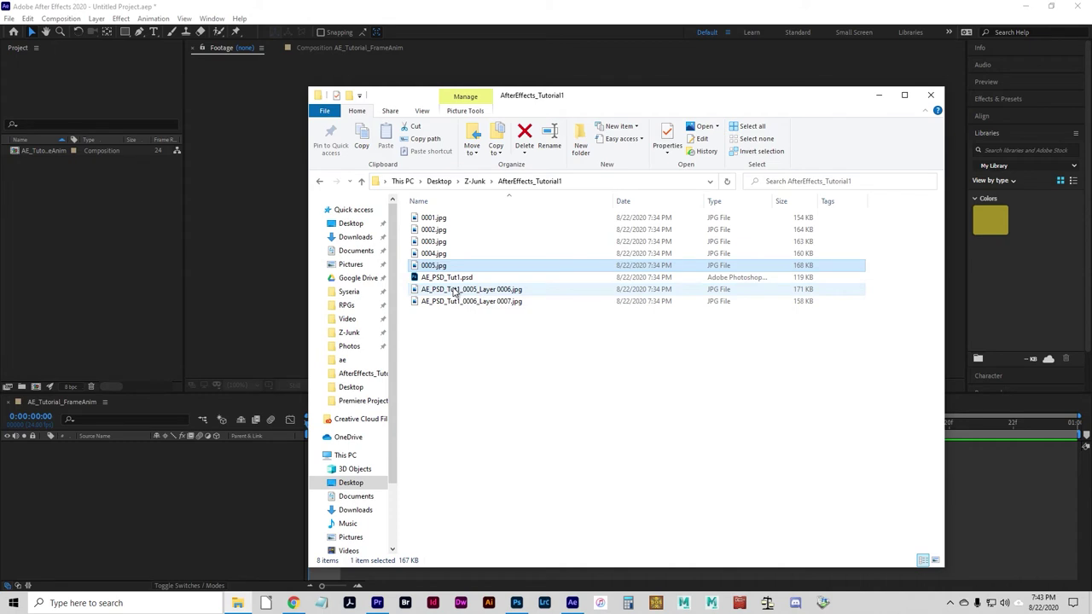
- Rename AE_PSD_Tut1_0005_Layer 0006.jpg as 0006.jpg
left_click(488, 293)
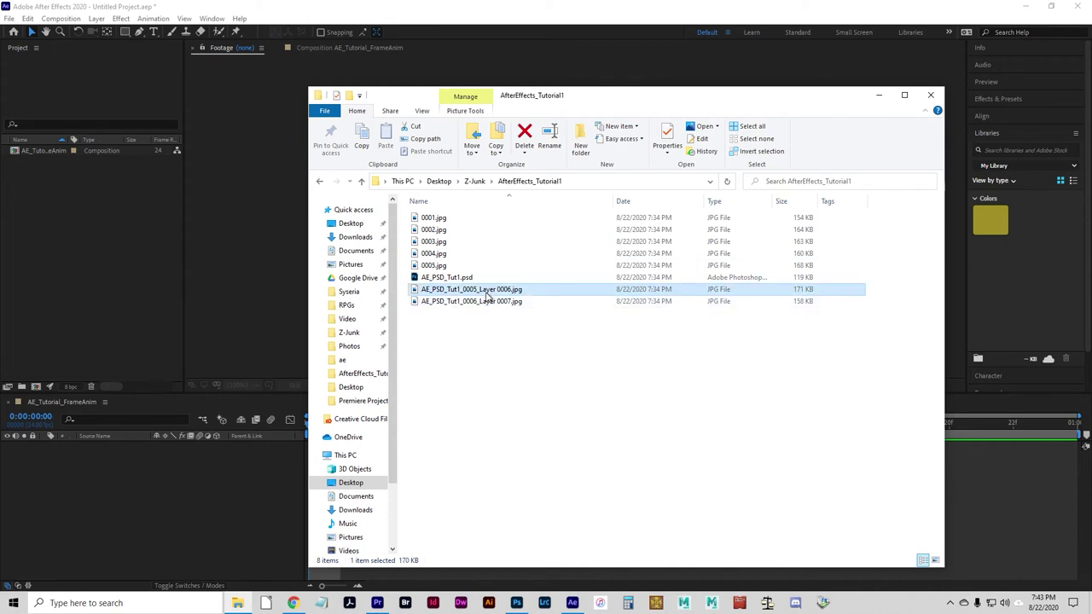
left_click(496, 295)
left_click(495, 290)
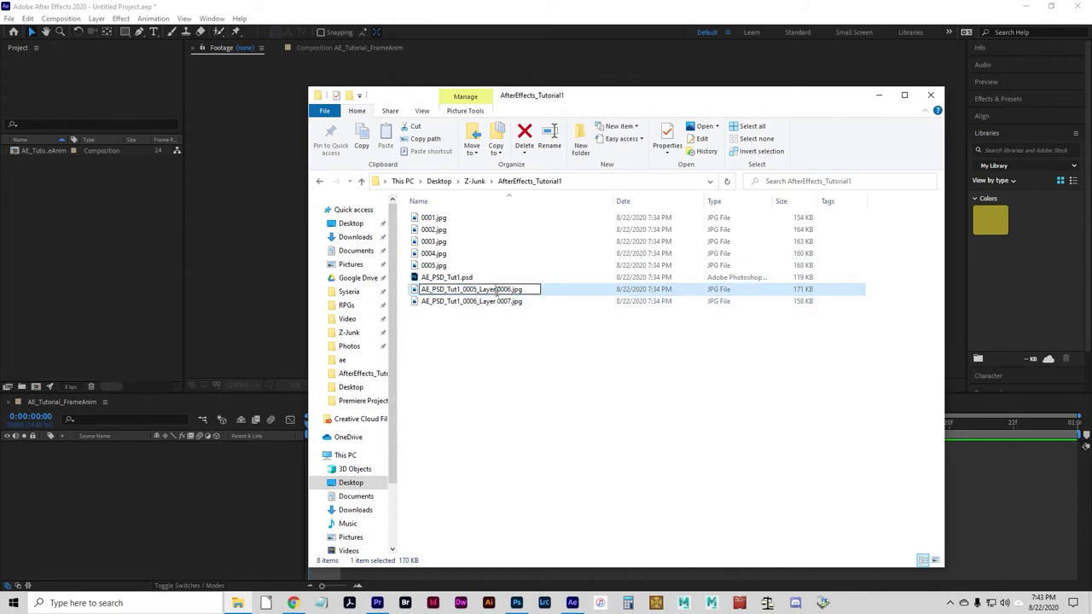
left_click_drag(496, 290, 419, 290)
key("BackSpace")
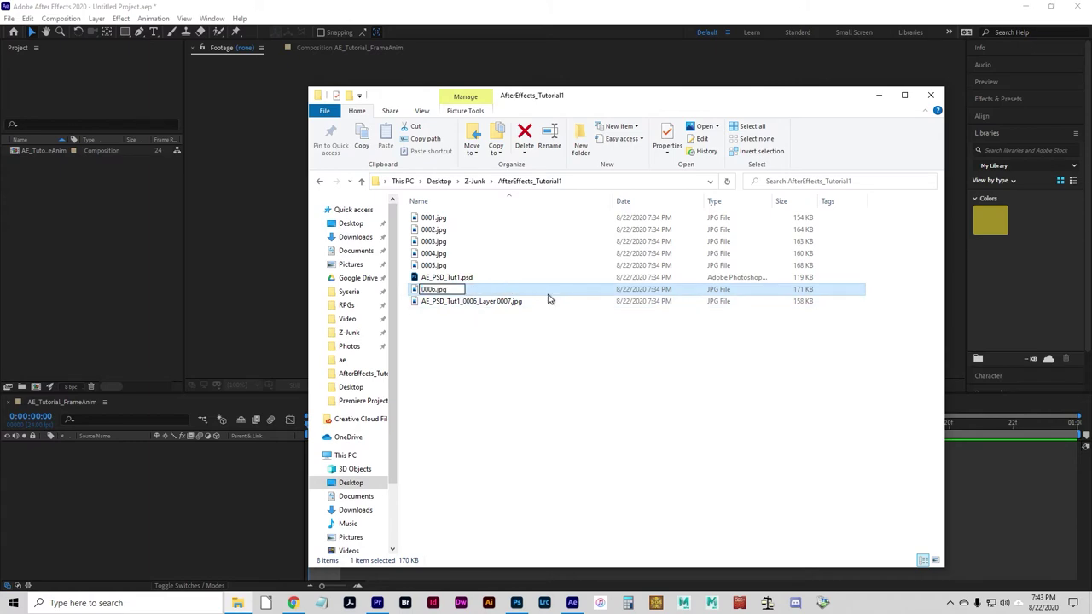
key("Return")
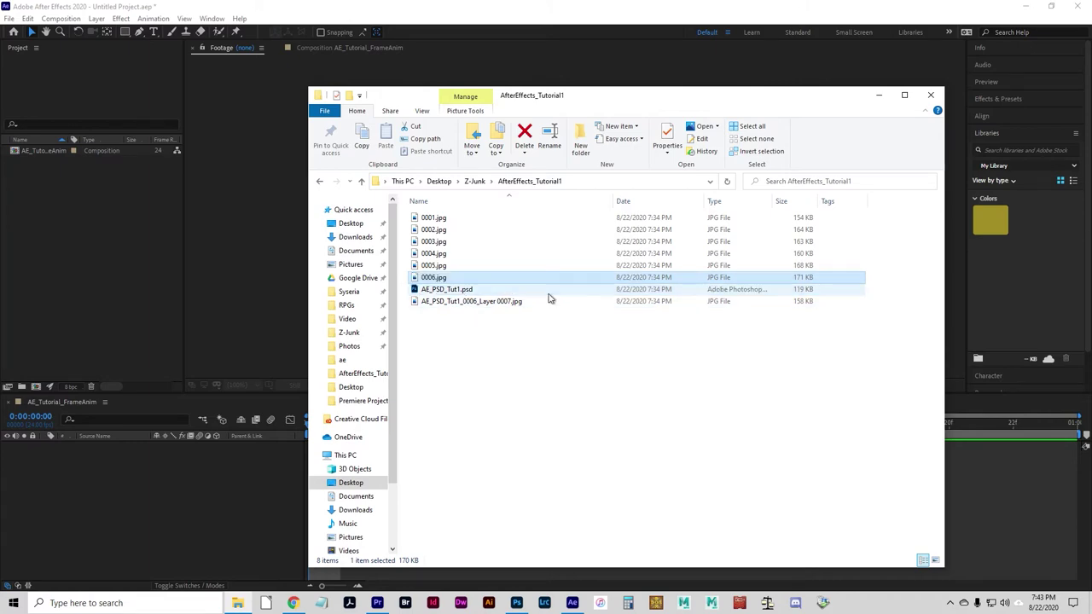
- Rename AE_PSD_Tut1_0006_Layer 0007.jpg as 0007.jpg
left_click(444, 304)
double_click(444, 303)
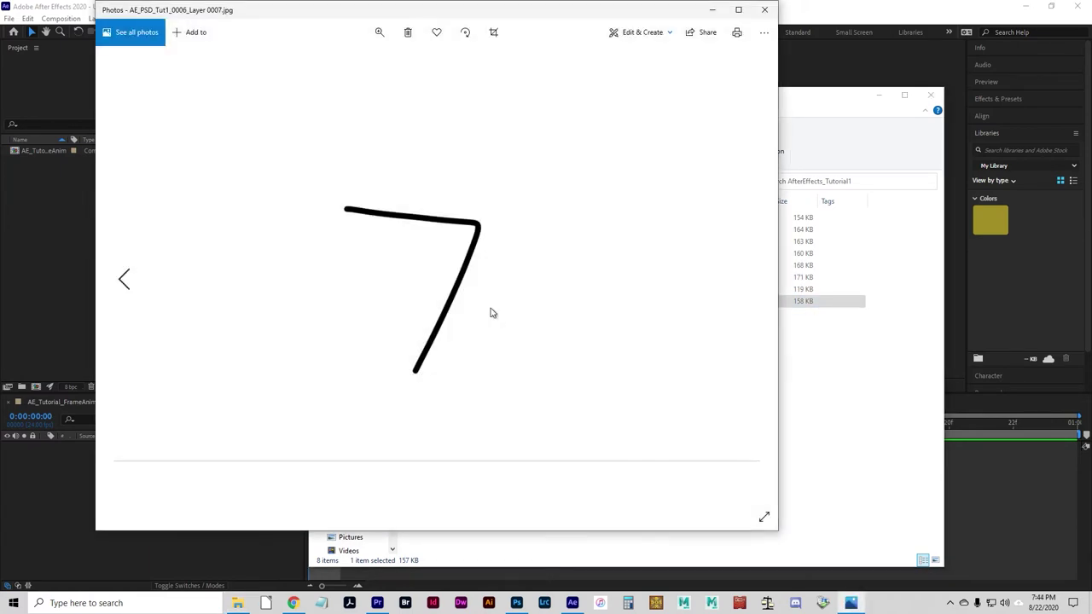
left_click(765, 9)
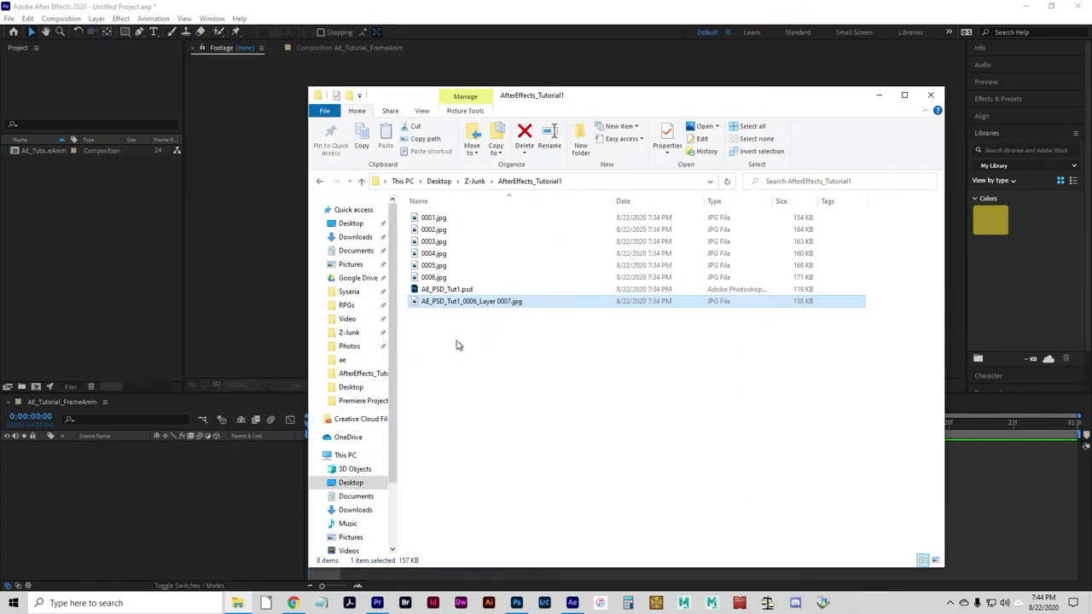
left_click(484, 303)
left_click_drag(495, 302, 409, 301)
key("BackSpace")
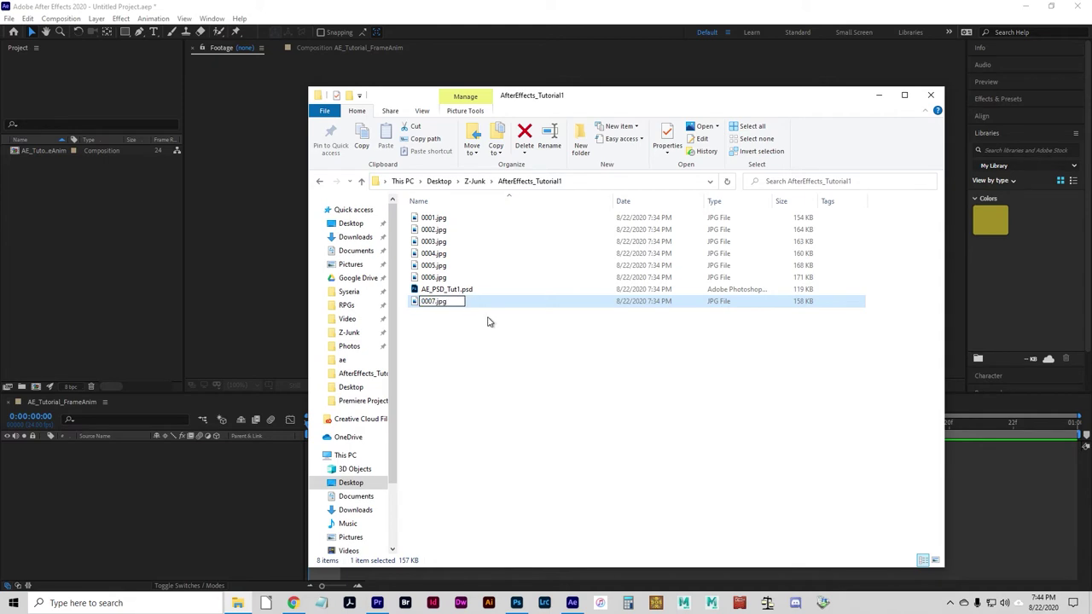
key("Return")
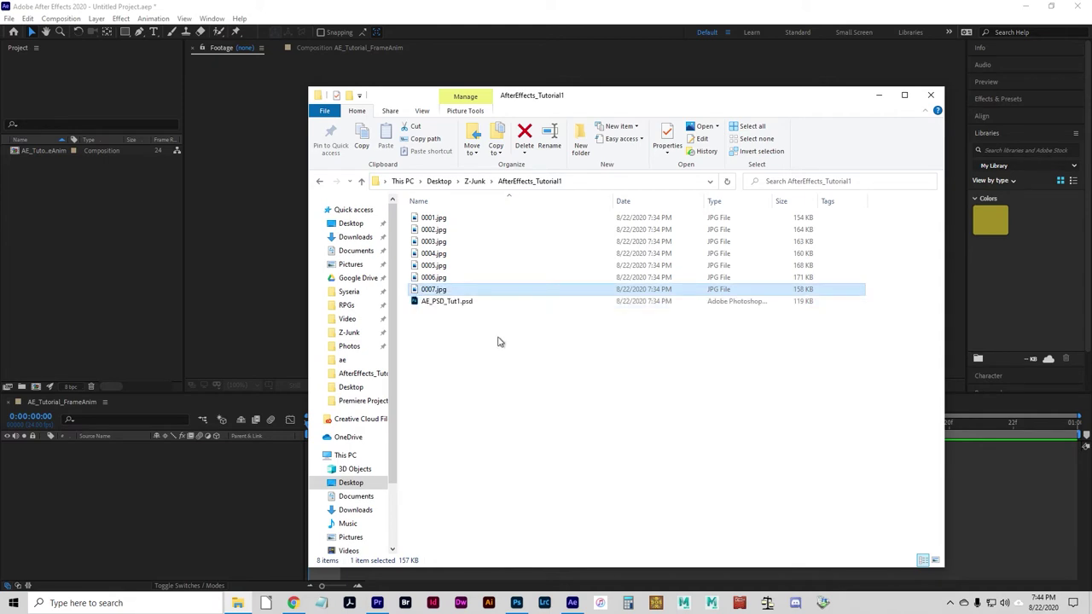
- Check the sequential order of the renamed JPG files from 0001.jpg onward
left_click(499, 342)
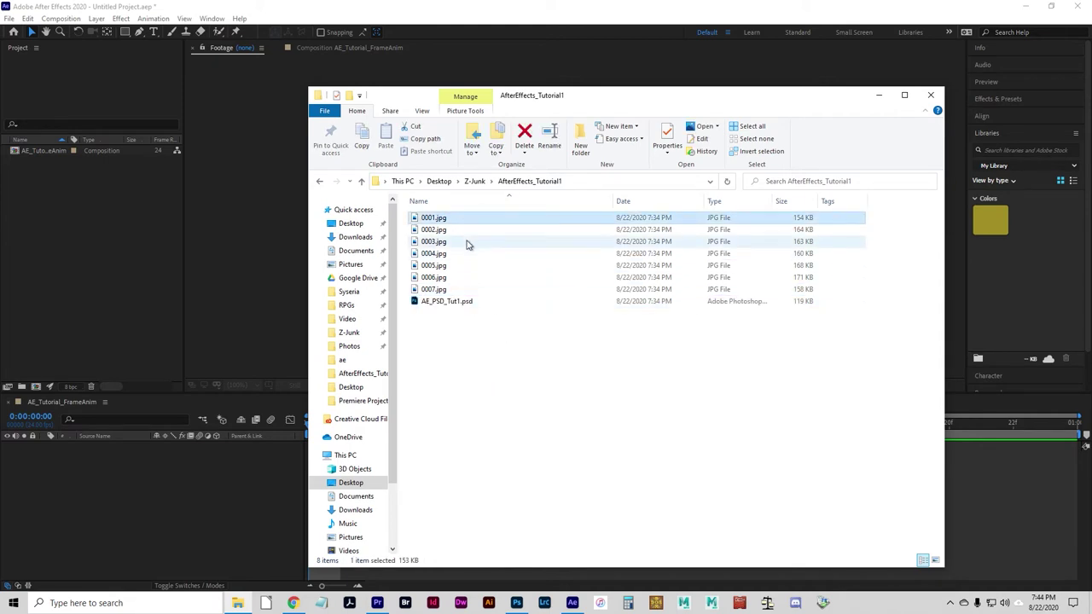
left_click(467, 220)
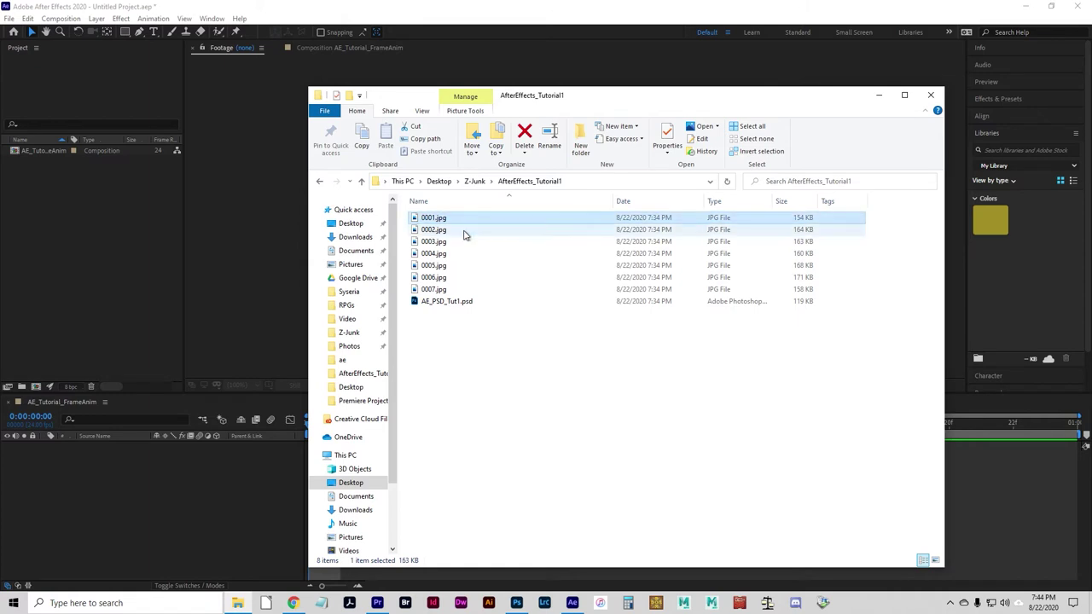
left_click(465, 233)
left_click(463, 243)
left_click(465, 255)
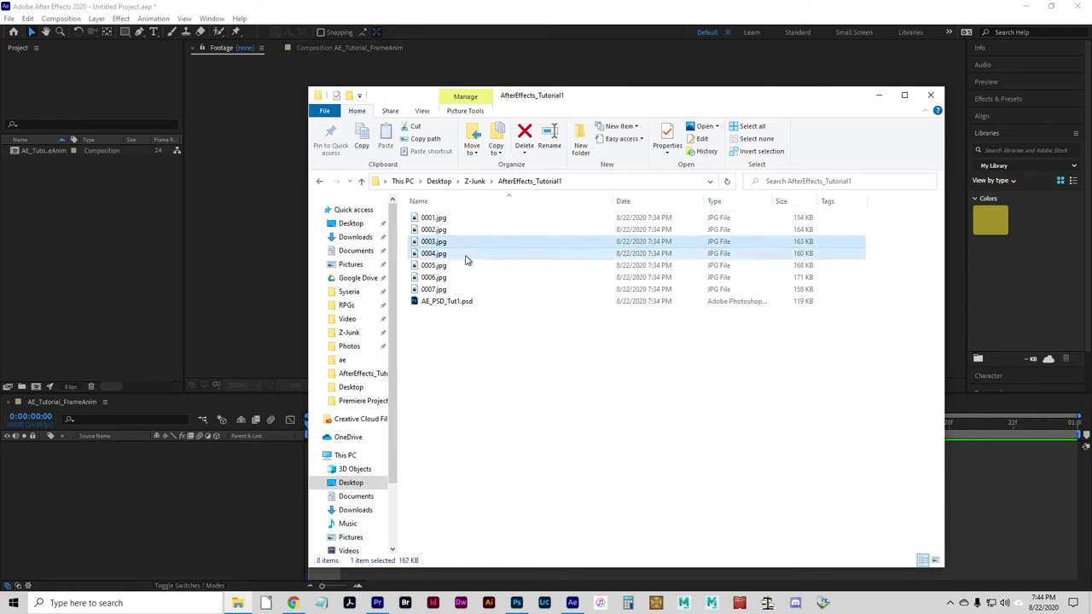
left_click(468, 277)
left_click(413, 342)
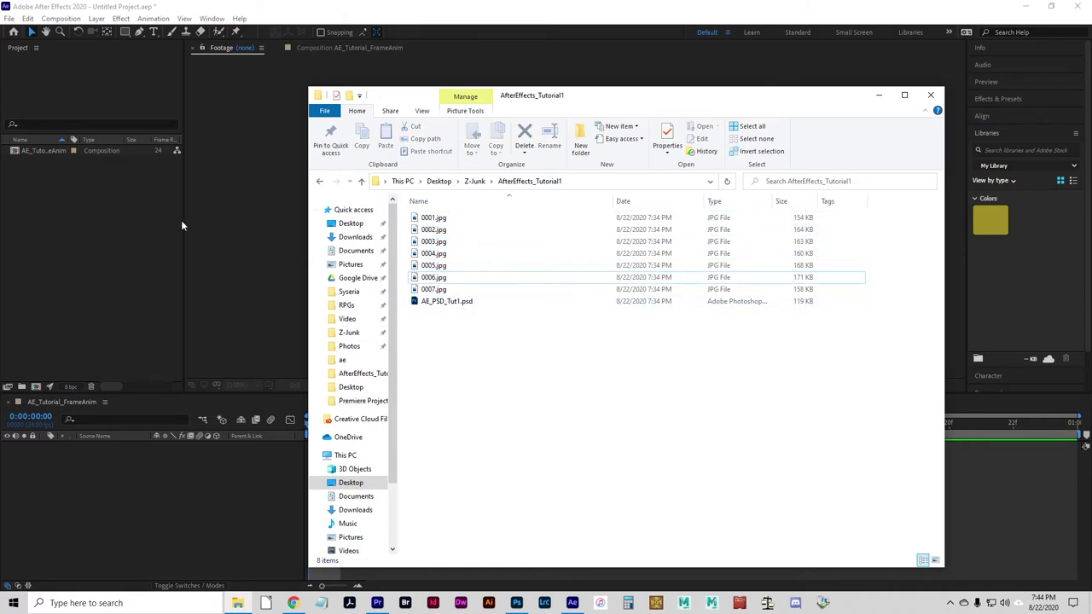
- Switch to After Effects and import 0001.jpg as footage with the ImporterJPEG Sequence option enabled
left_click(80, 225)
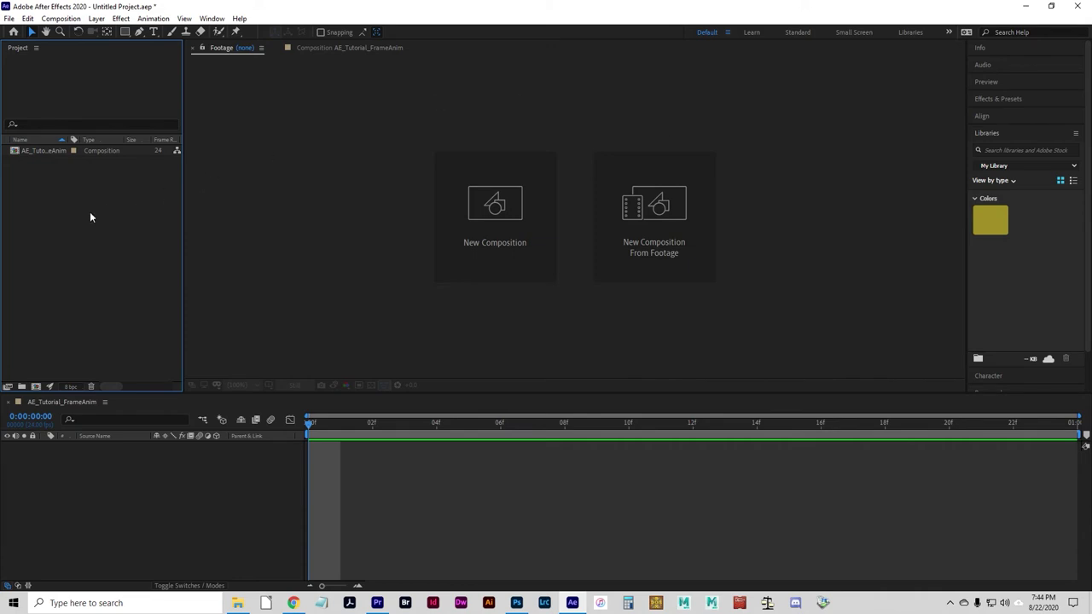
left_click(32, 51)
double_click(52, 213)
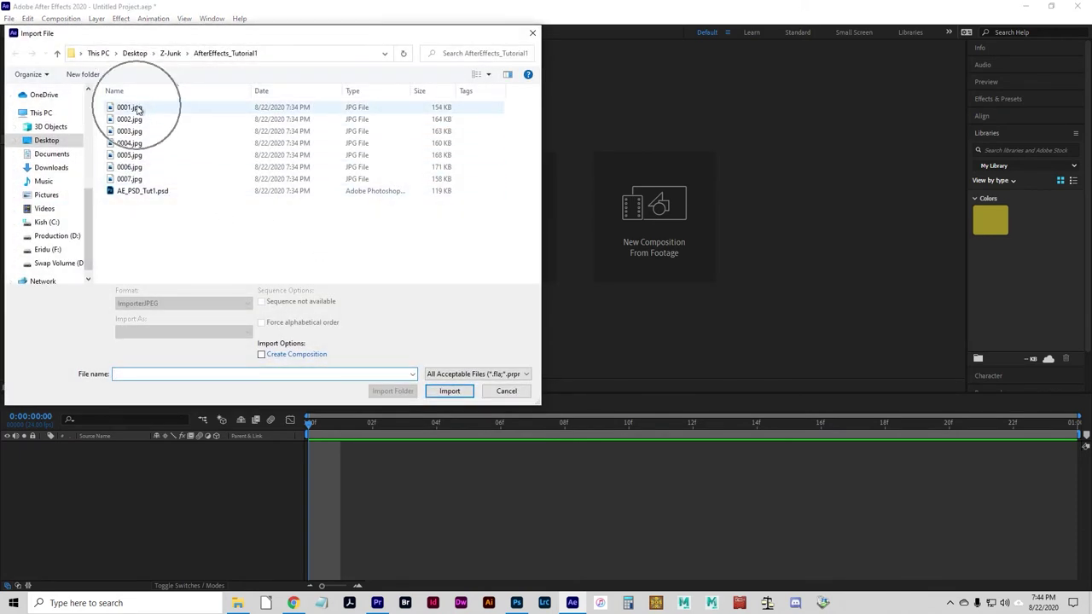
left_click(132, 109)
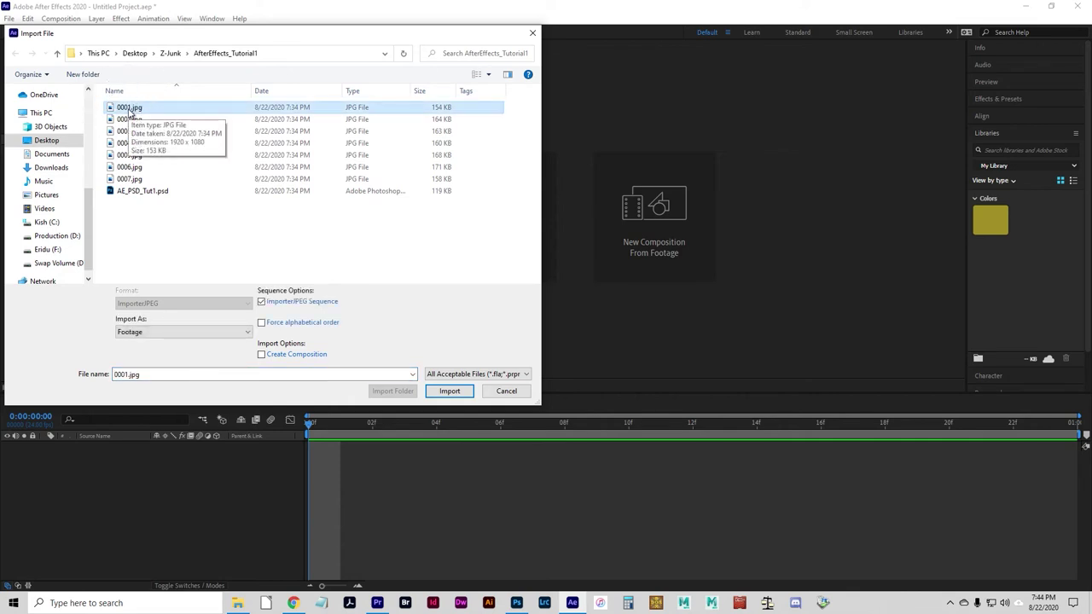
left_click(278, 303)
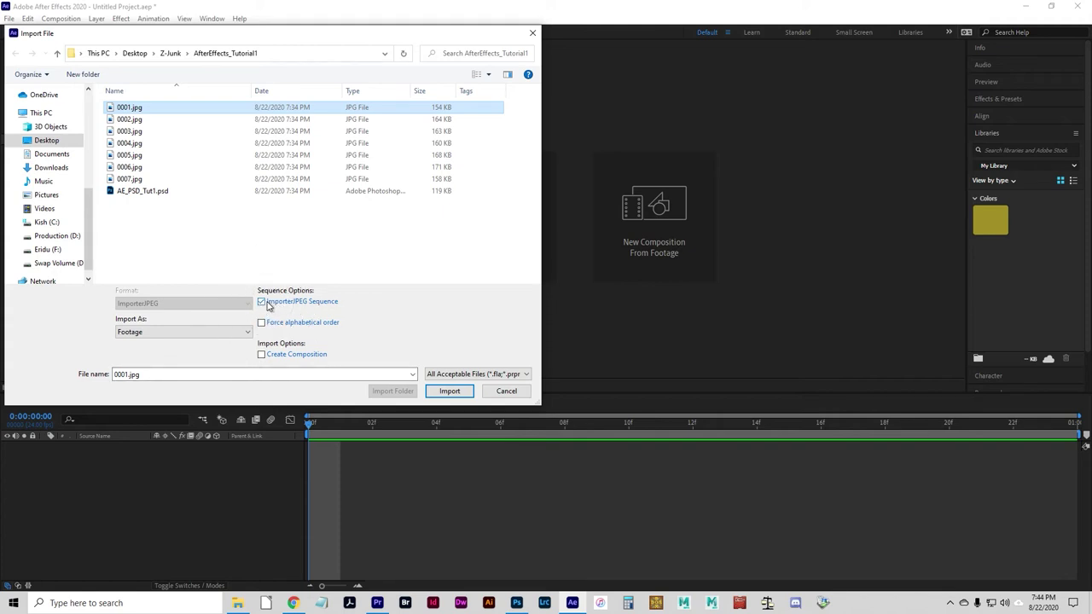
left_click(446, 392)
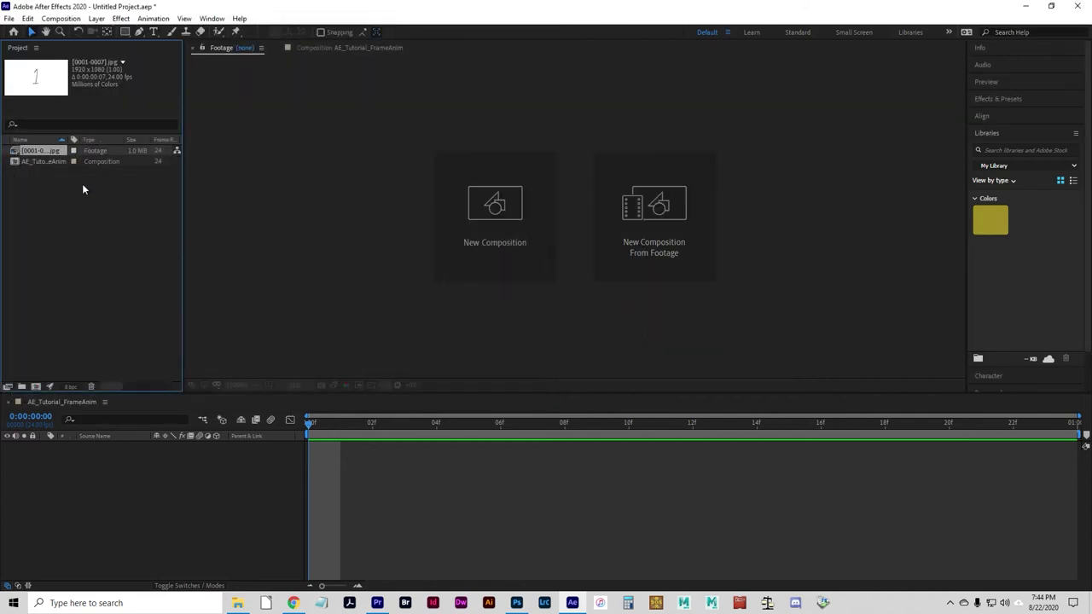
- Add the imported [0001-0007].jpg sequence as a layer in the AE_Tutorial_FrameAnim timeline
left_click(25, 154)
left_click_drag(96, 156, 18, 150)
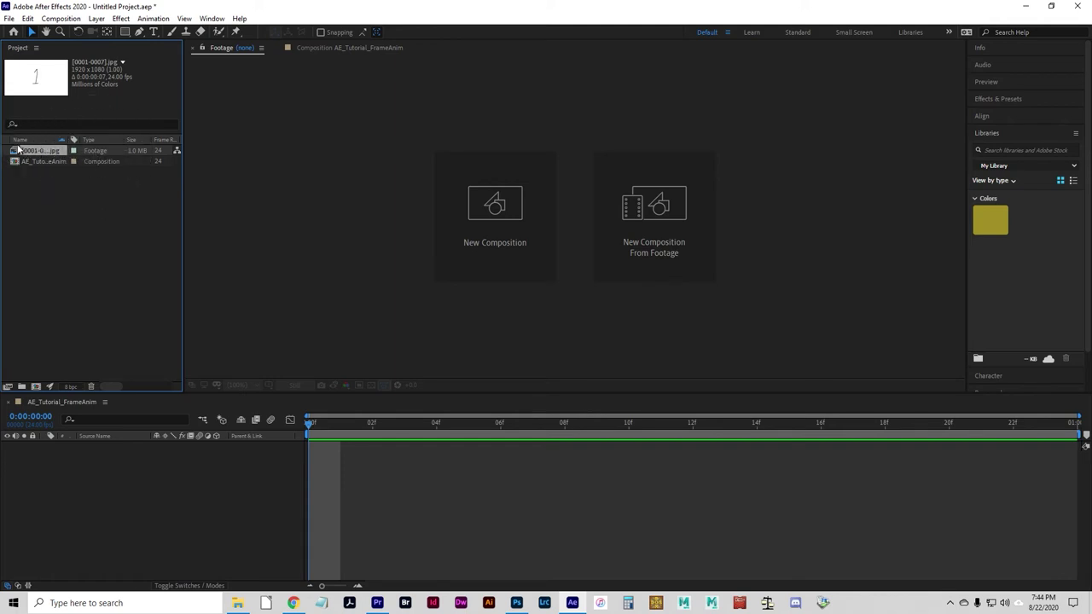
left_click(98, 75)
left_click_drag(13, 149, 96, 145)
left_click_drag(15, 151, 245, 452)
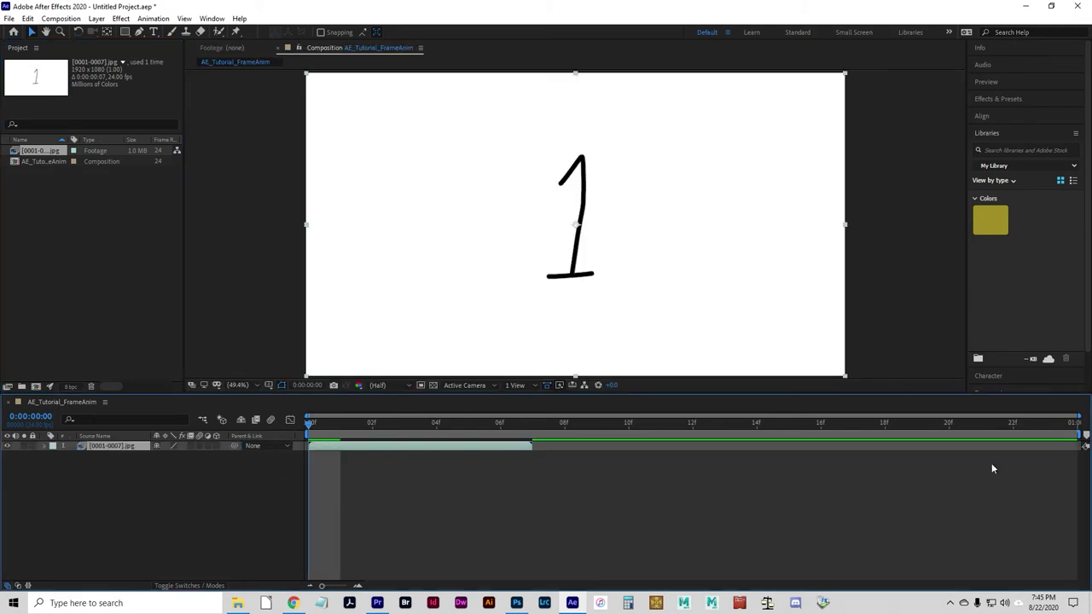
- Shorten the work area to end with the image sequence and preview the animation from the first frame
mouse_move(313, 433)
left_mouse_down()
mouse_move(520, 431)
mouse_move(355, 417)
mouse_move(309, 424)
left_mouse_up()
key("space")
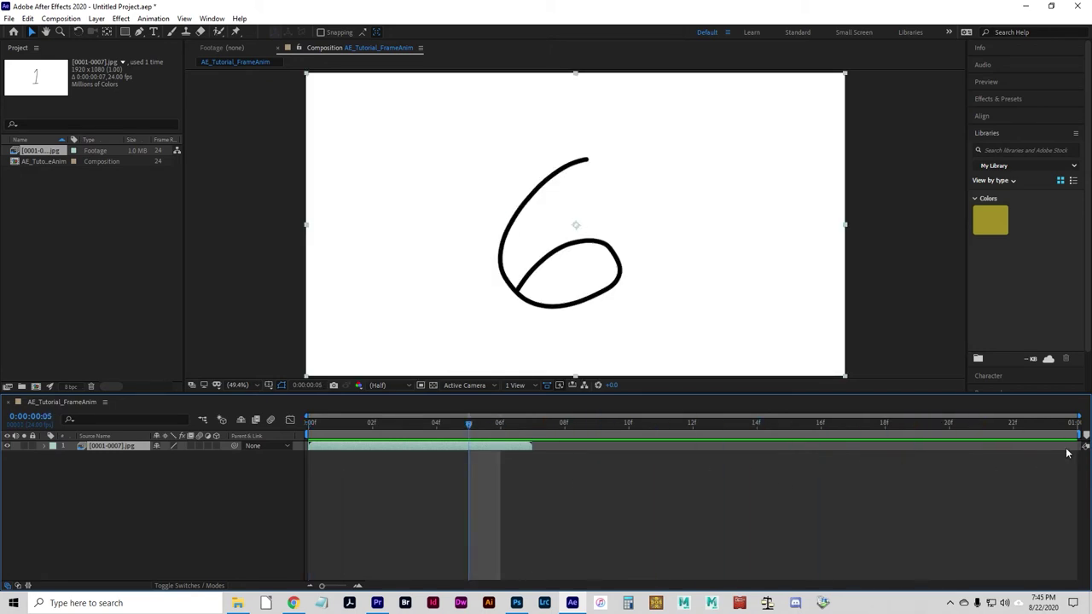
left_click_drag(1084, 437, 309, 424)
key("space")
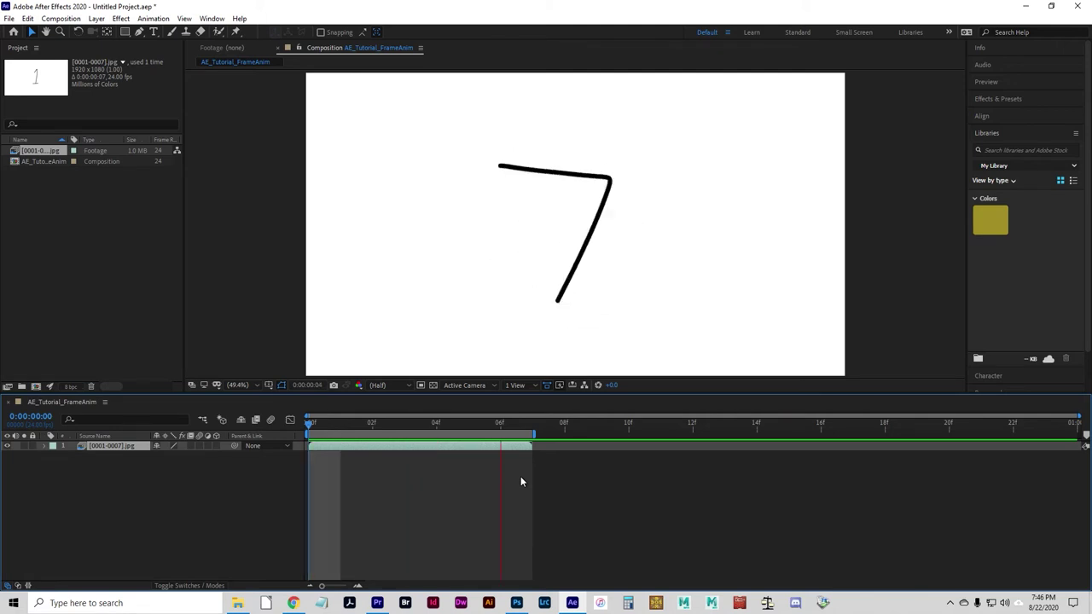
key("space")
- Select the [0001-0007].jpg footage item in the project
left_click(85, 216)
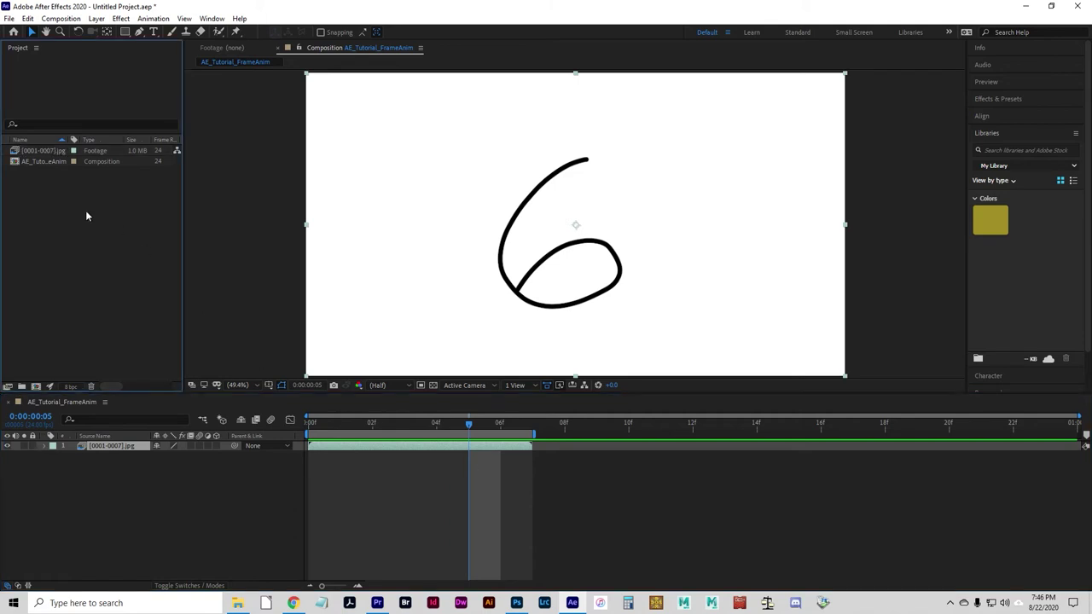
left_click(39, 151)
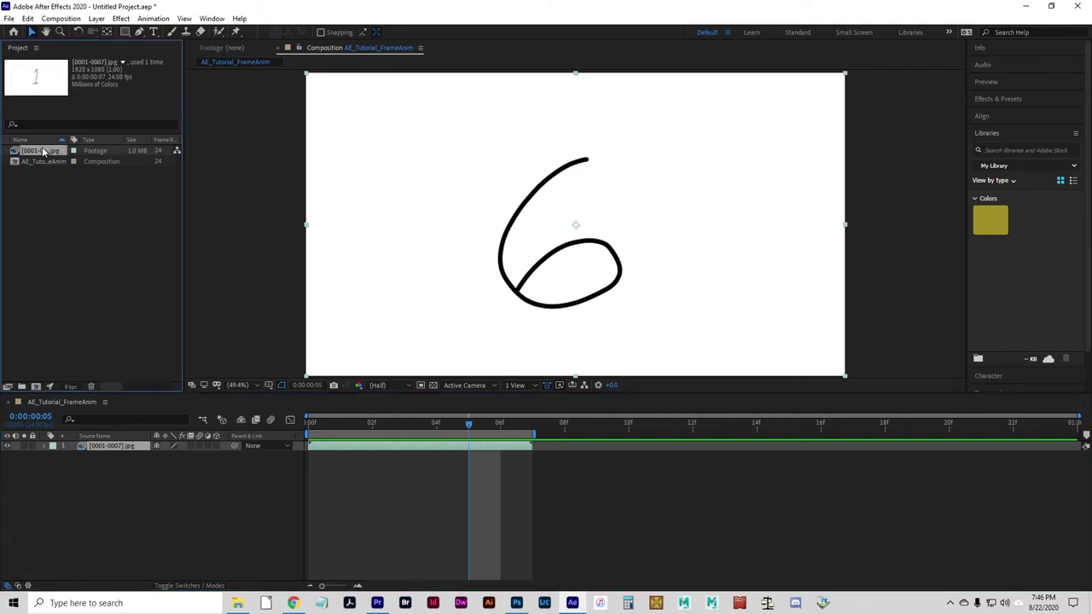
- Set the sequence footage import rate to 12 frames per second in the import preferences
left_click(81, 216)
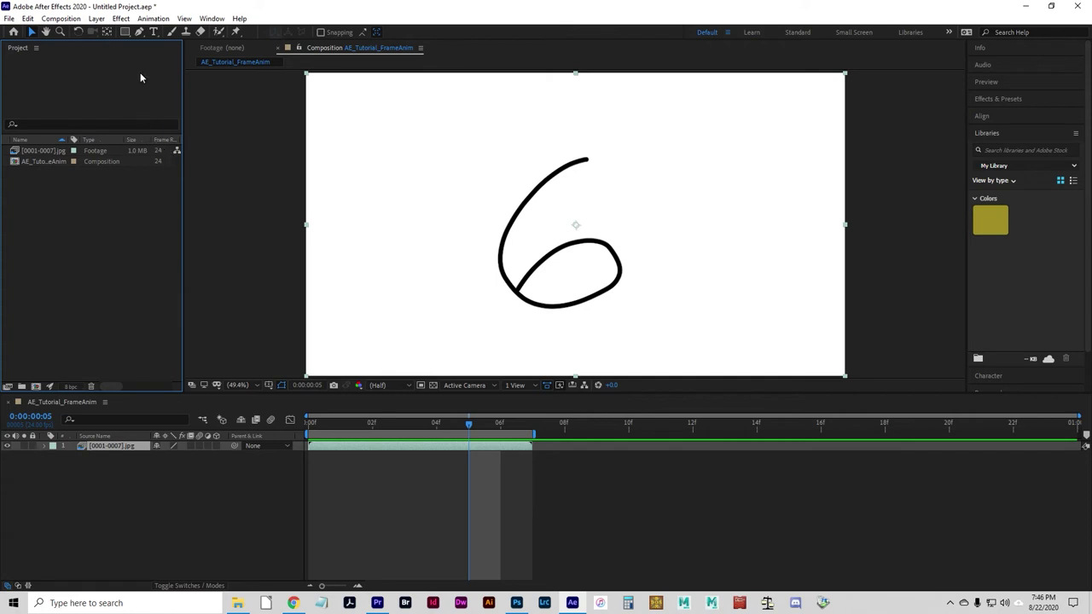
left_click(29, 20)
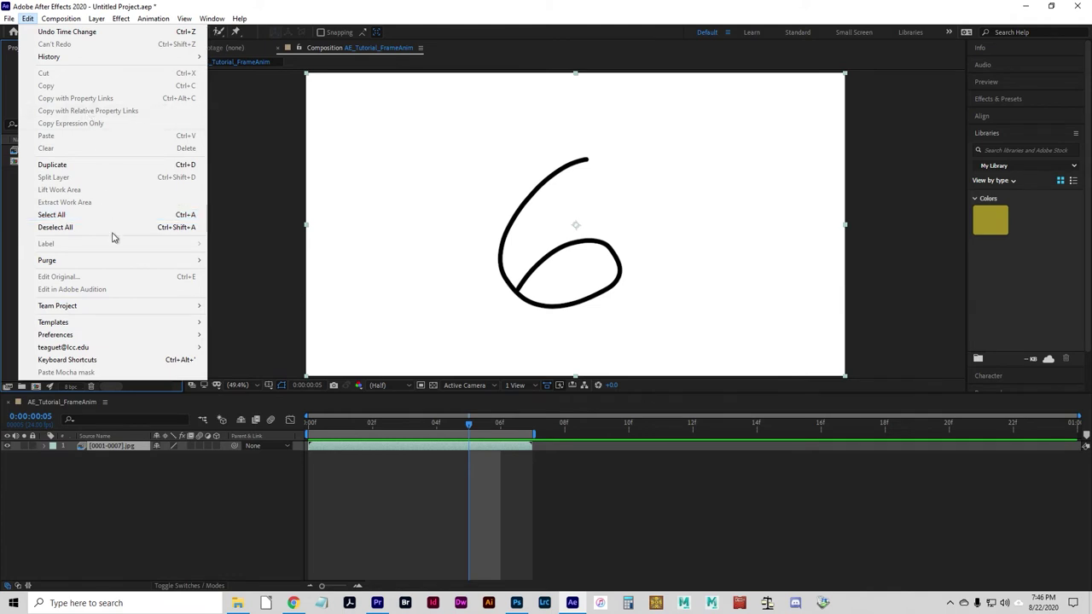
mouse_move(131, 327)
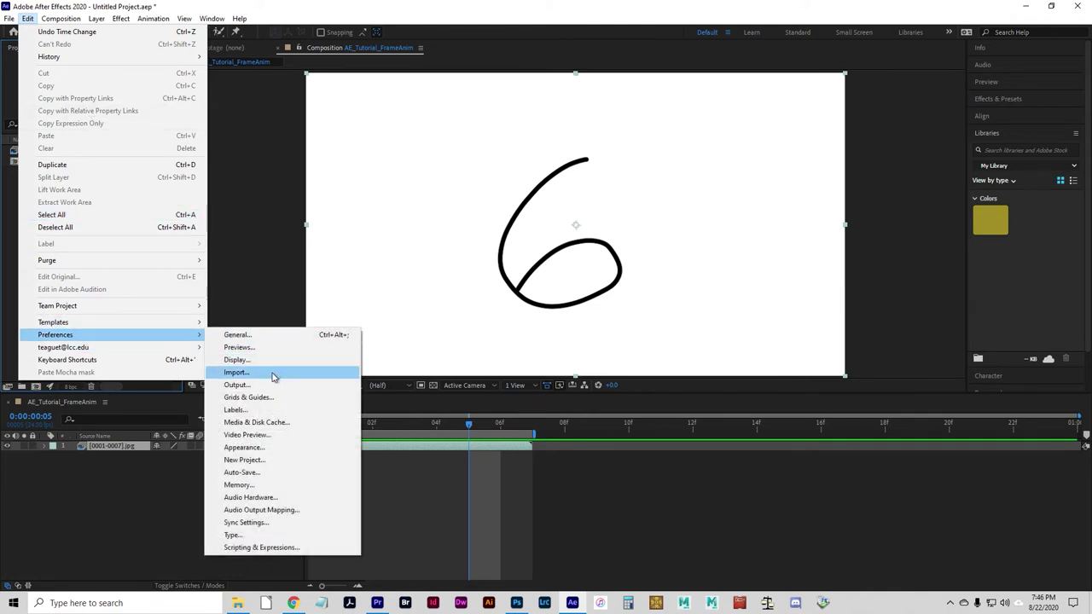
left_click(361, 342)
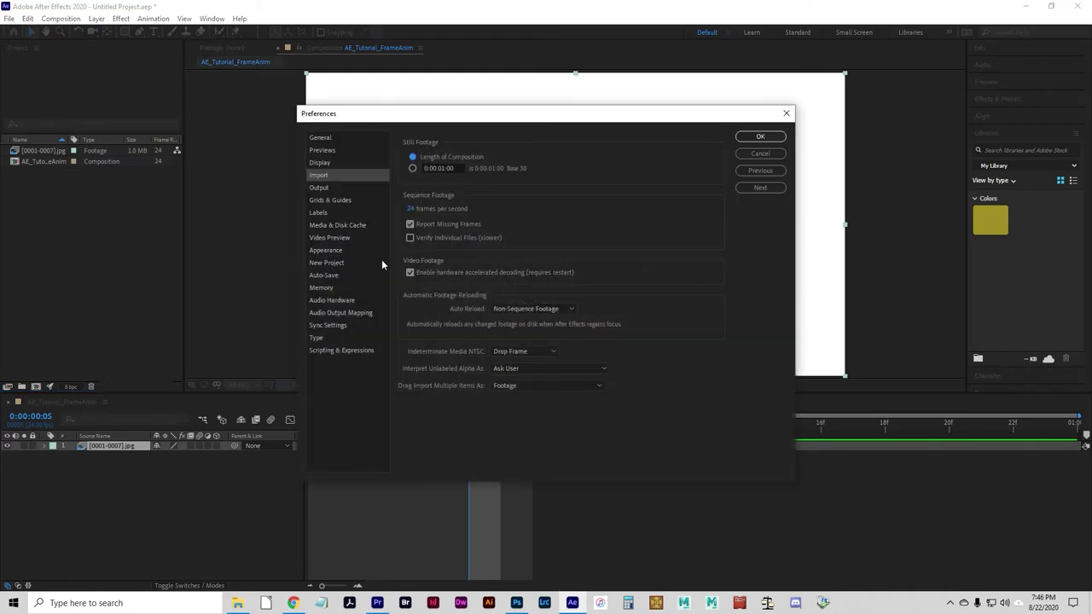
left_click(412, 209)
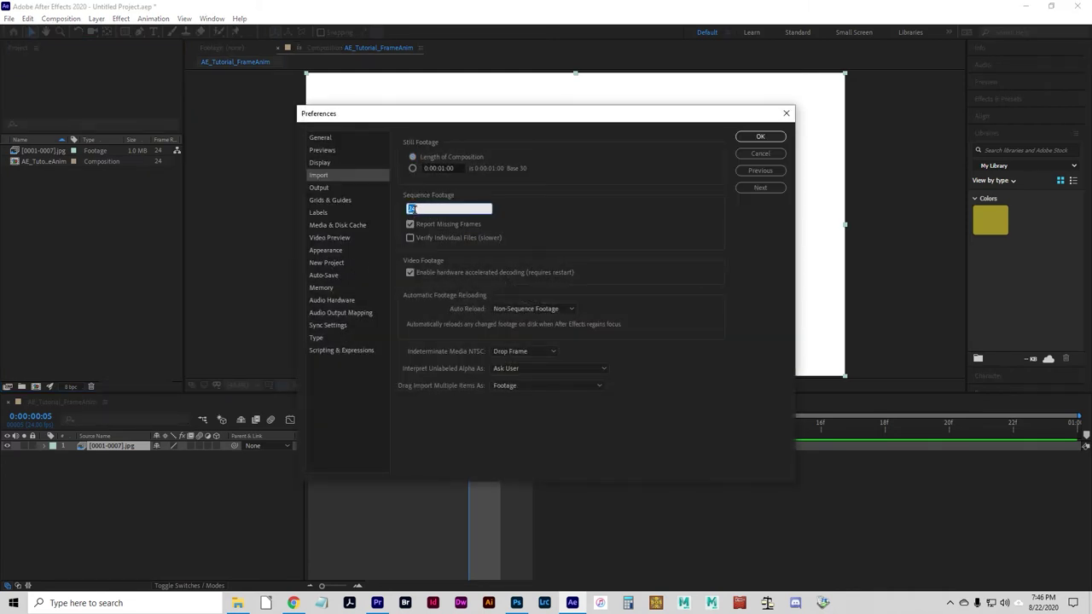
type("12")
left_click(760, 137)
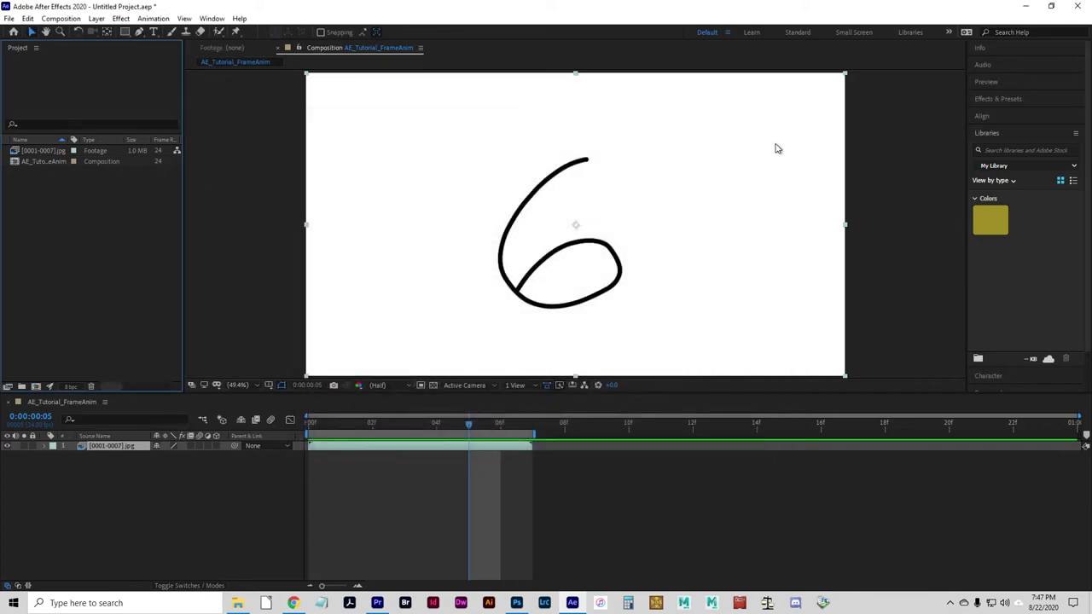
left_click(148, 152)
left_click(54, 190)
left_click(30, 150)
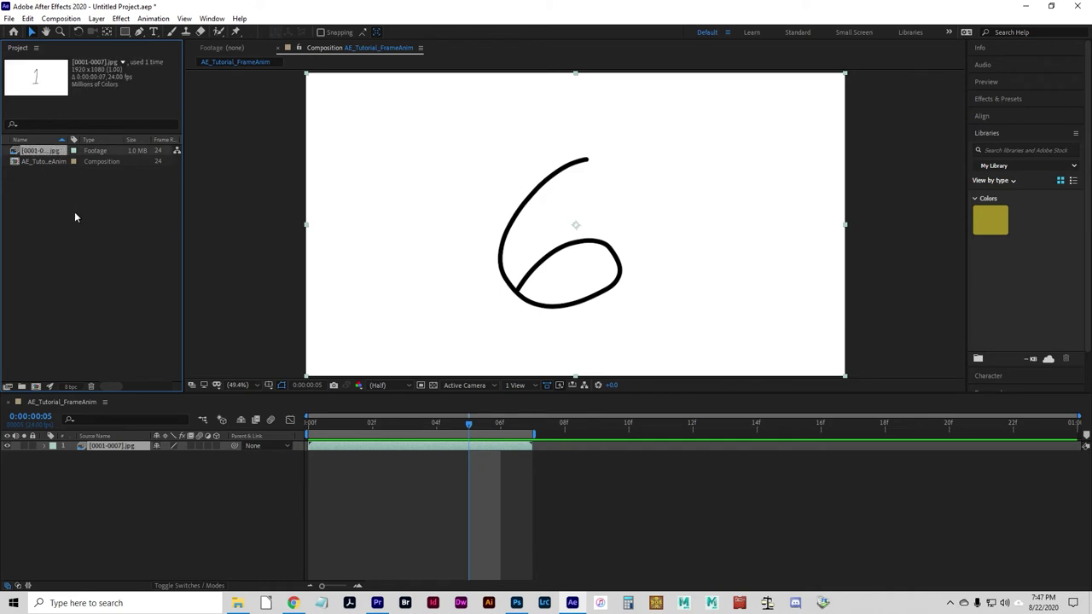
left_click(76, 218)
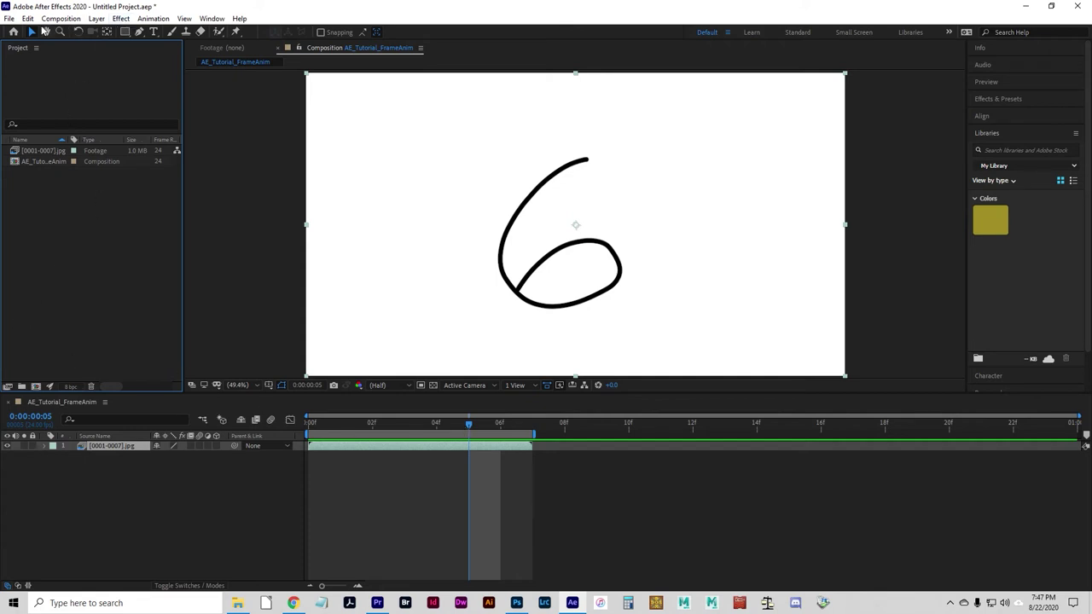
- Start saving the project as a new file and browse to the AfterEffects_Tutorial1 folder inside Z-Junk
left_click(8, 18)
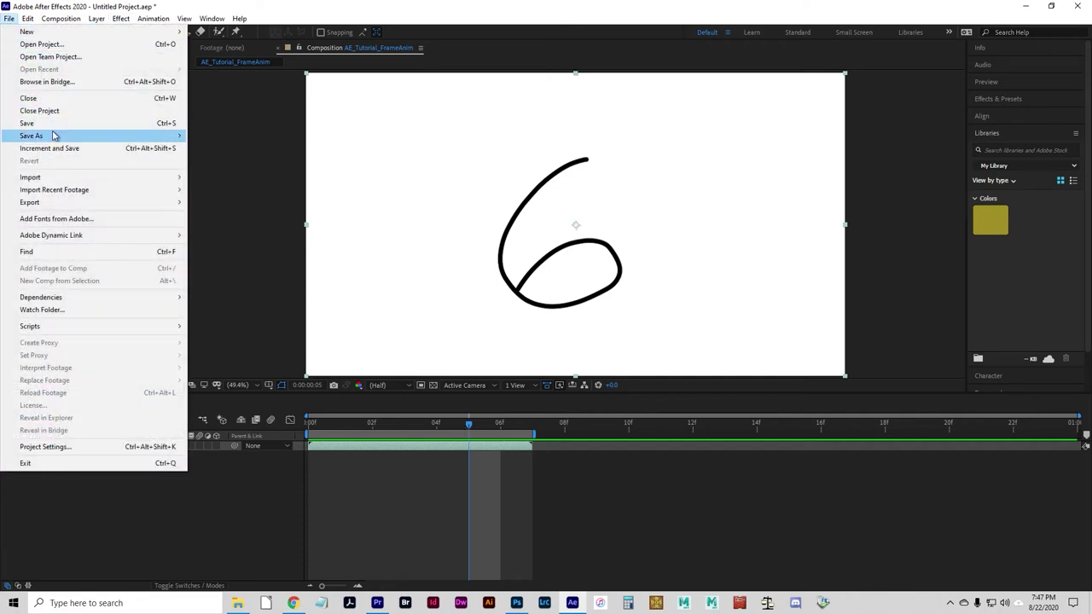
mouse_move(75, 135)
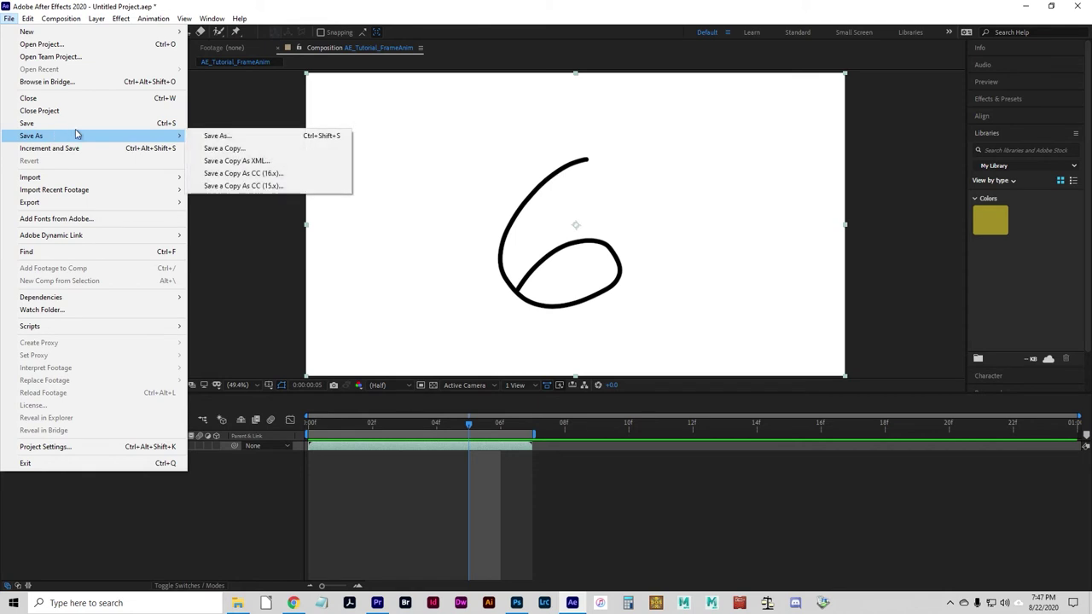
left_click(217, 140)
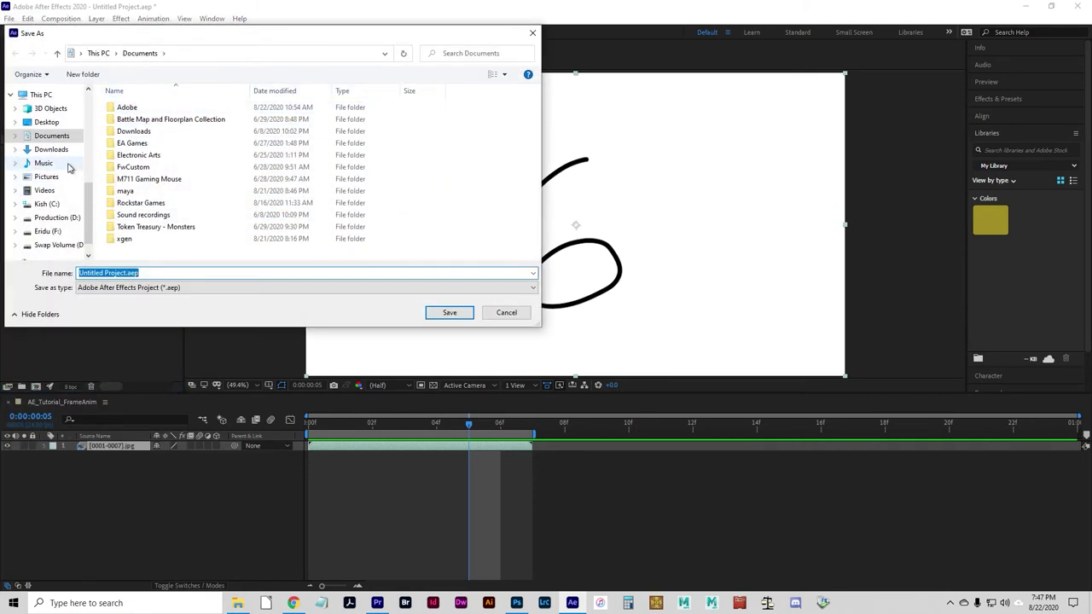
scroll(76, 166, "up", 5)
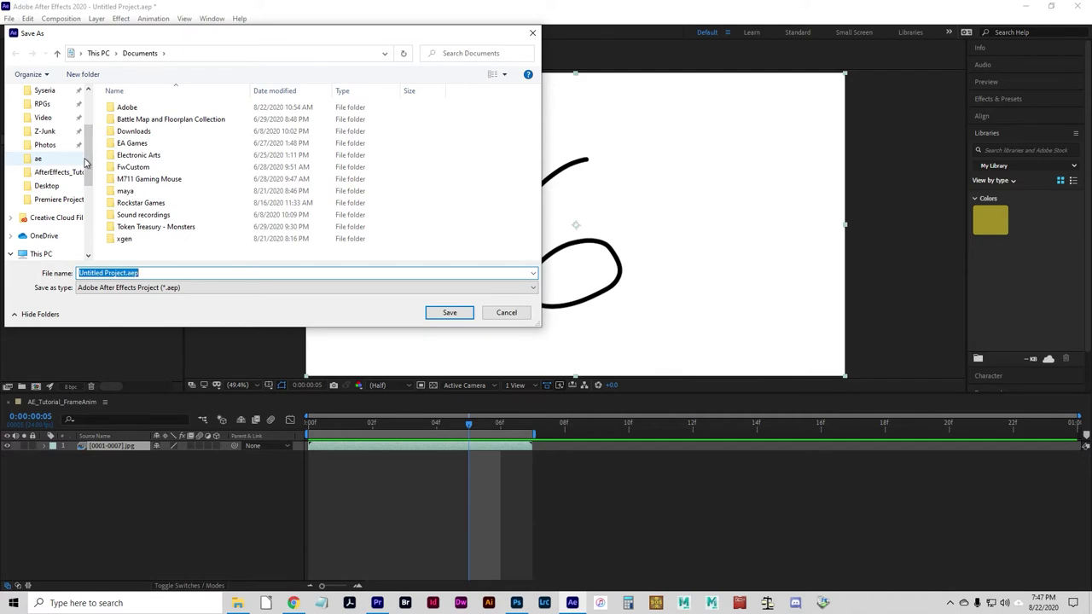
scroll(85, 162, "up", 1)
left_click(45, 158)
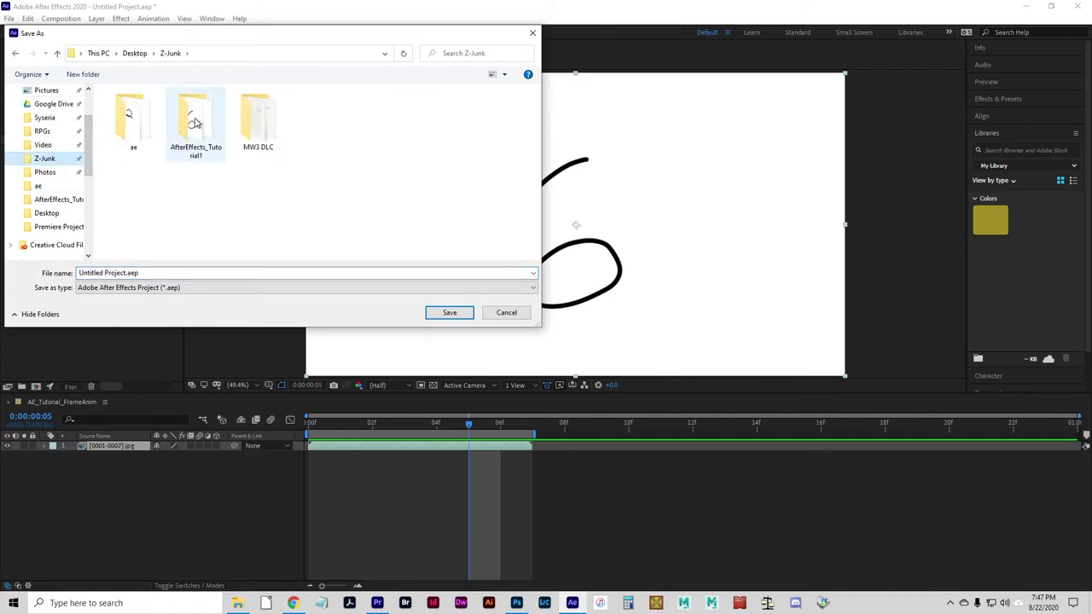
double_click(195, 123)
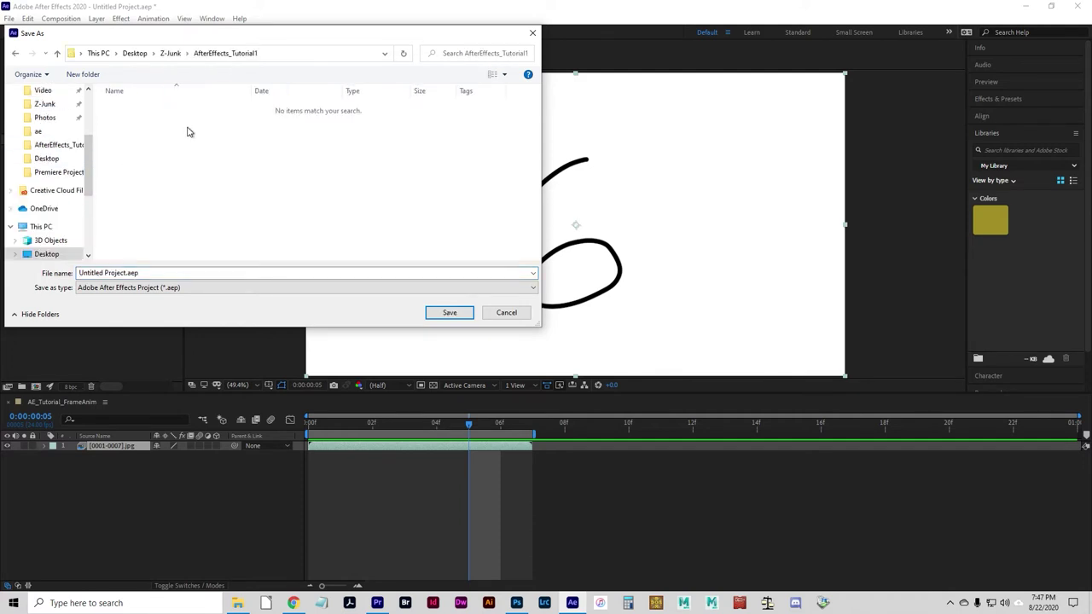
- Name the project file AE_Tut1 and save it
left_click(156, 272)
key("ctrl+a")
type("AE_")
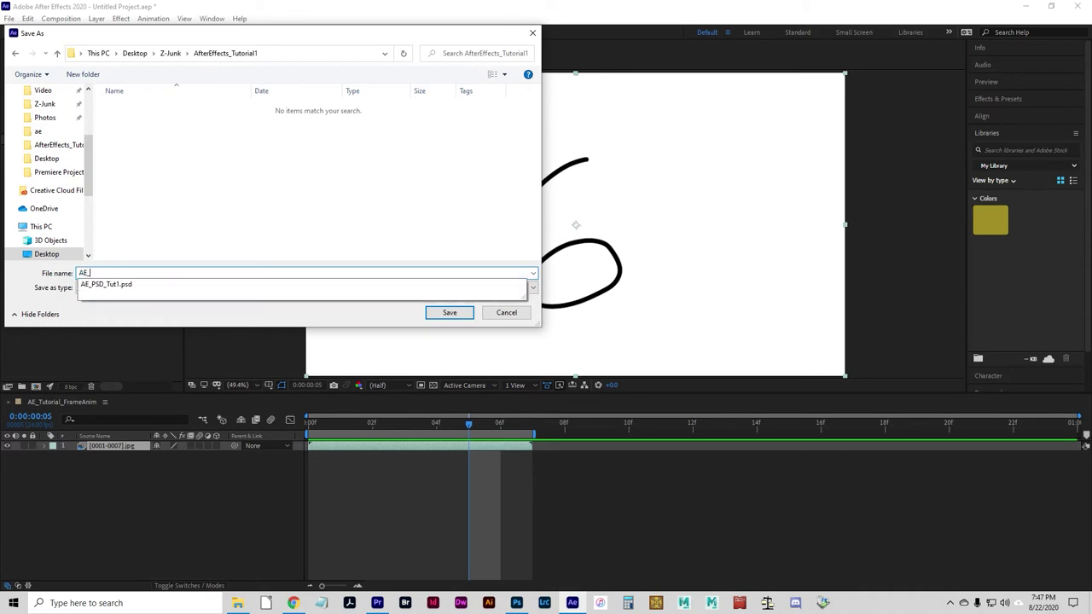
type("Tut1")
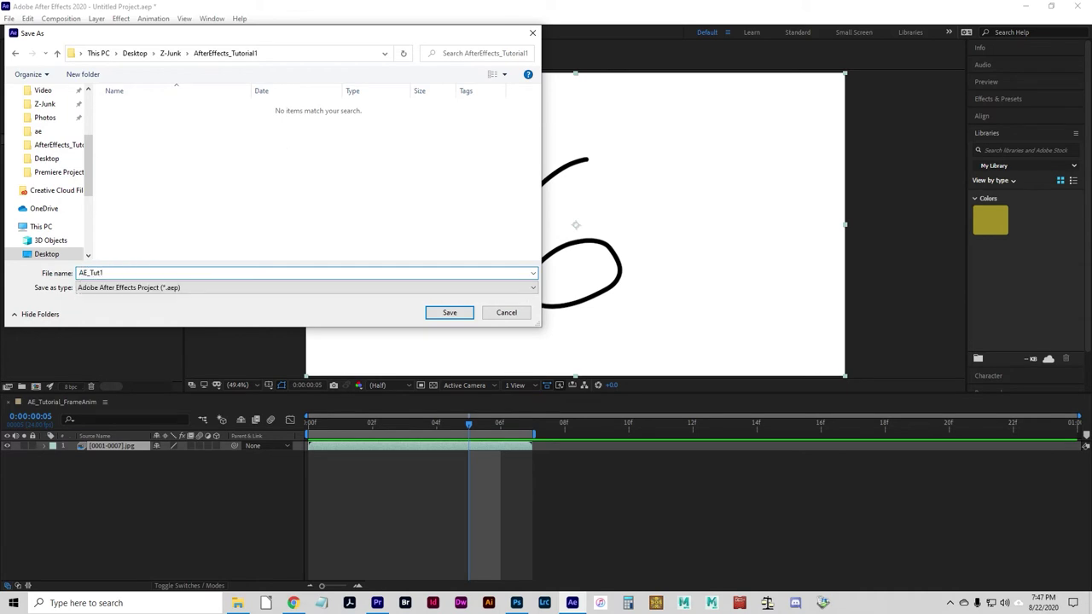
left_click(450, 312)
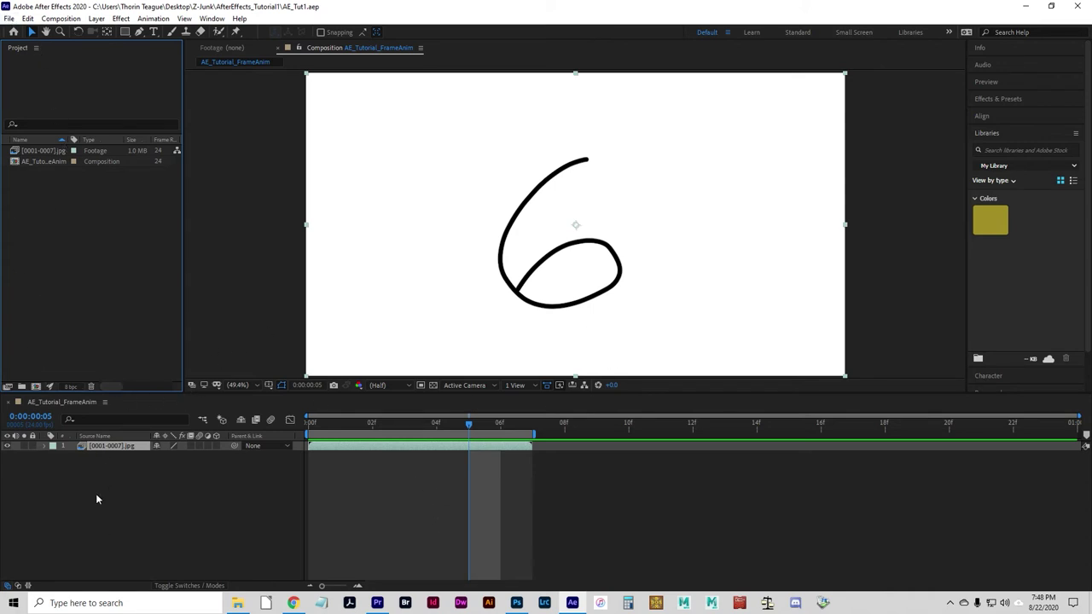
- Add the AE_Tutorial_FrameAnim composition to the render queue
right_click(76, 447)
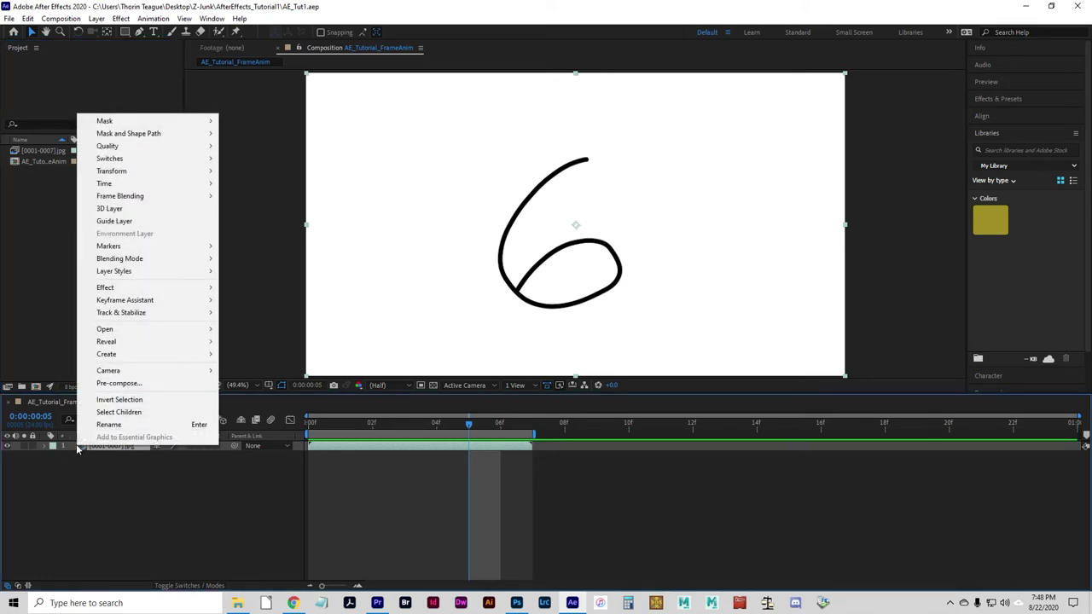
left_click(80, 476)
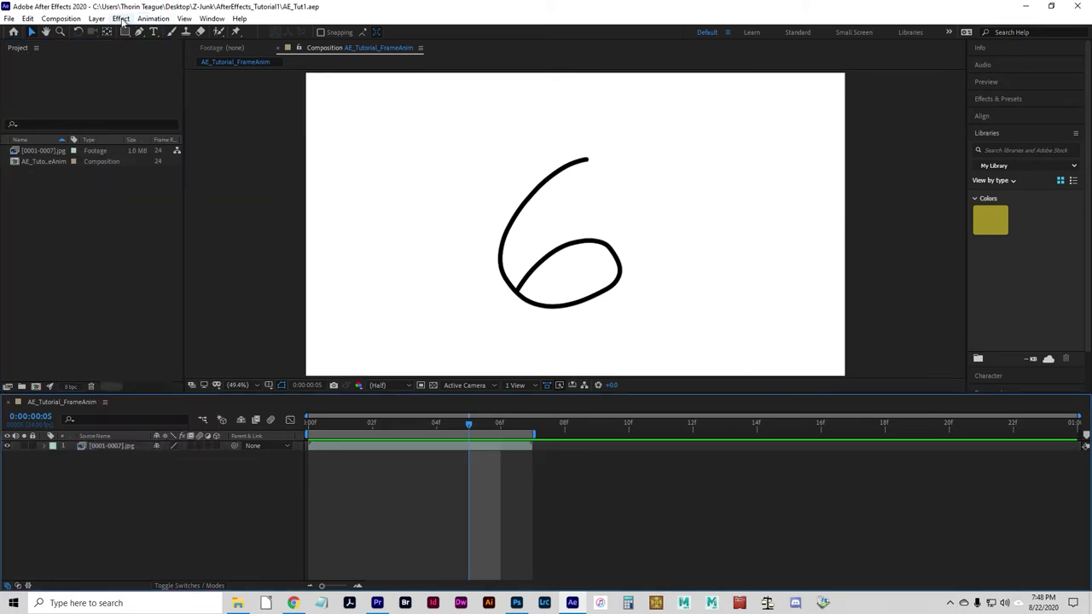
left_click(60, 19)
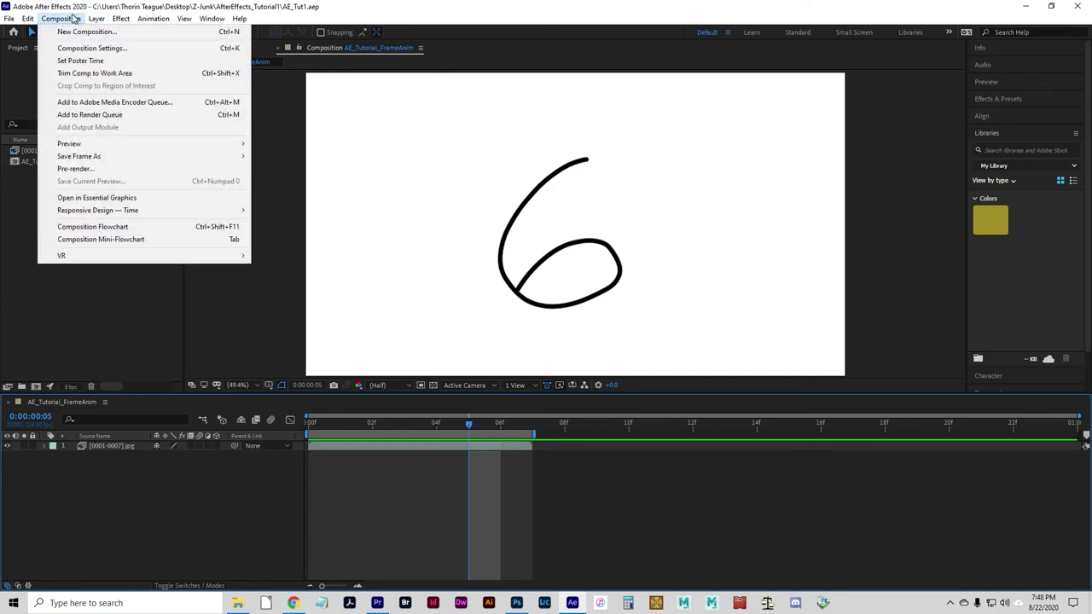
left_click(108, 115)
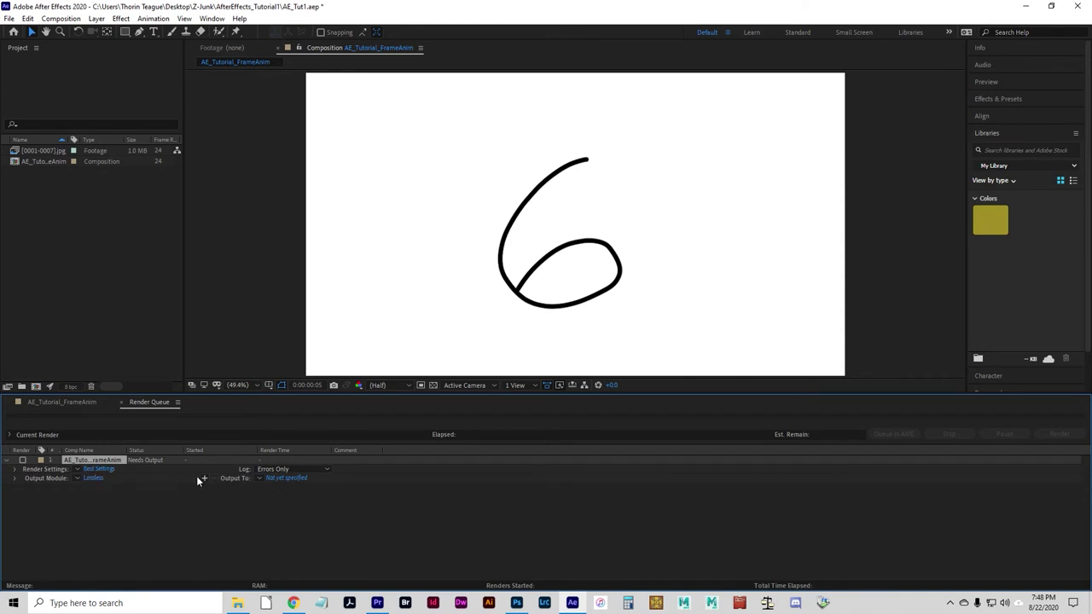
left_click(288, 478)
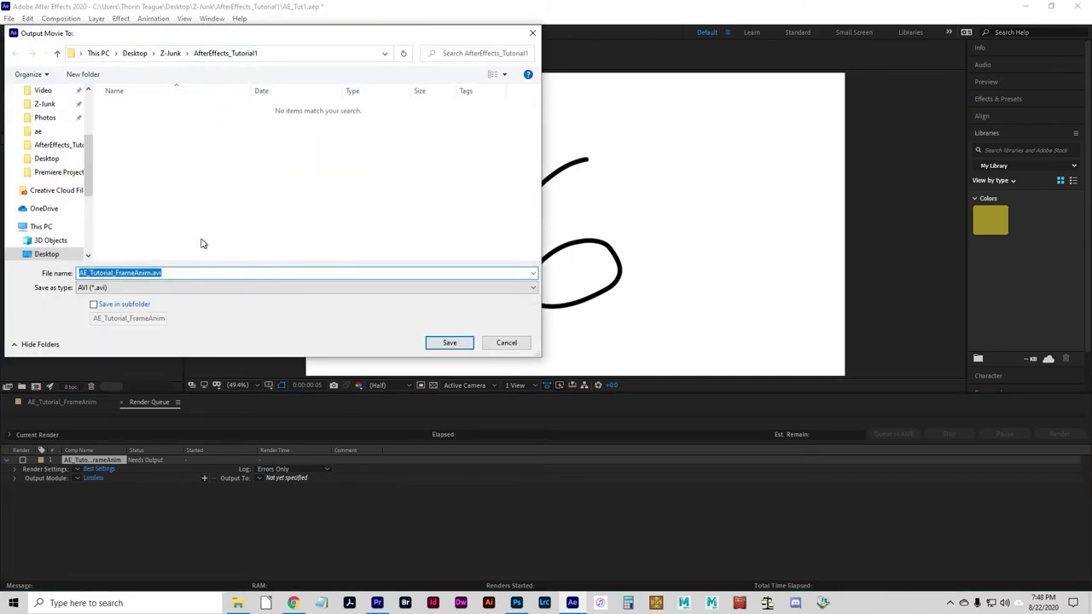
left_click(178, 273)
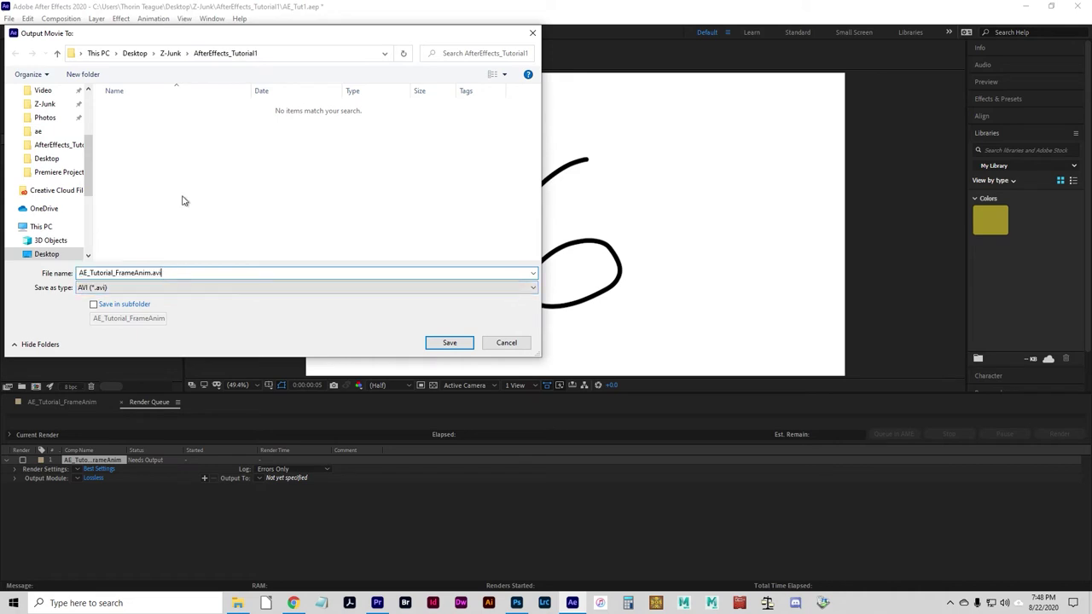
left_click(137, 290)
left_click(135, 295)
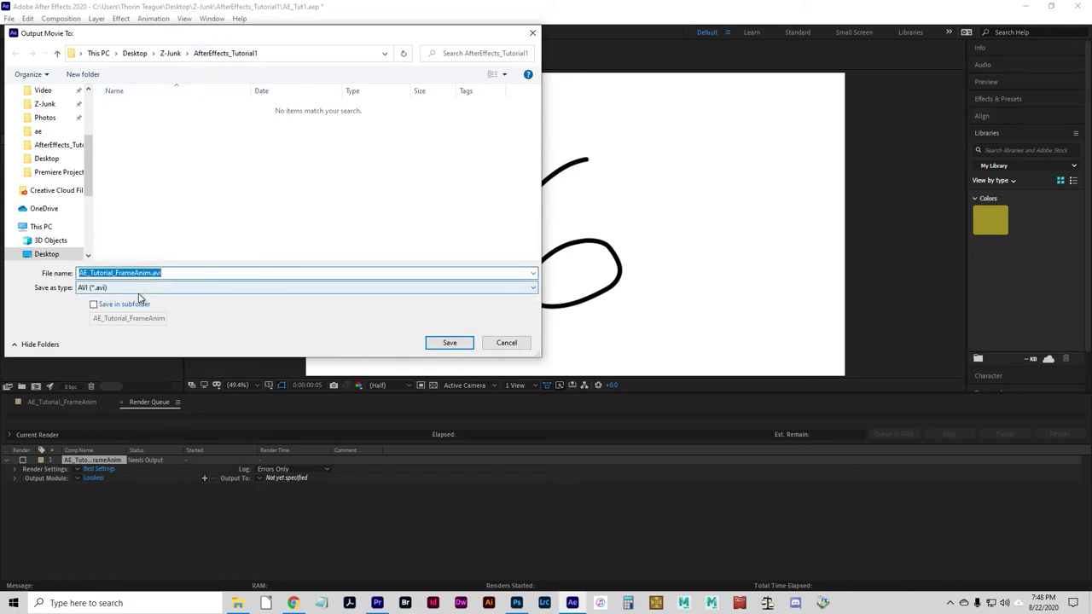
left_click(136, 296)
left_click(206, 271)
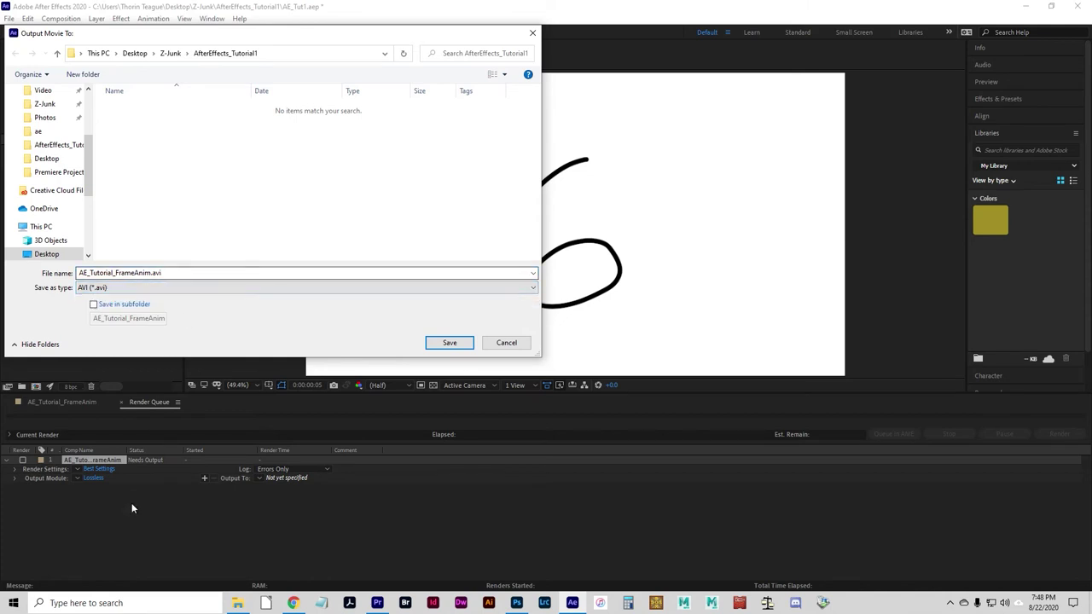
left_click(504, 343)
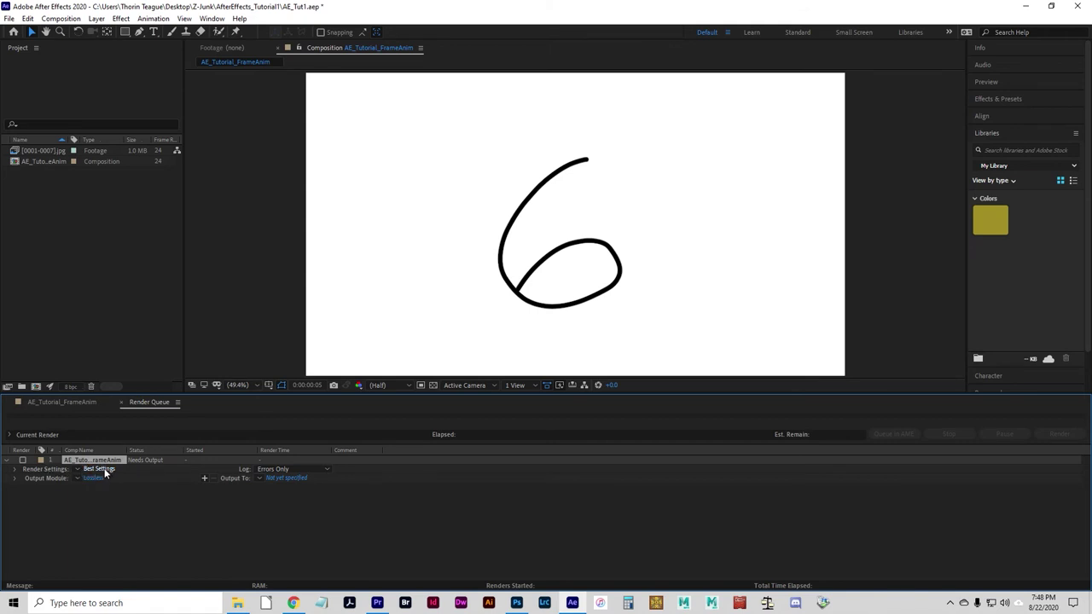
- Inspect the render settings of the queued AE_Tutorial_FrameAnim composition
left_click(77, 470)
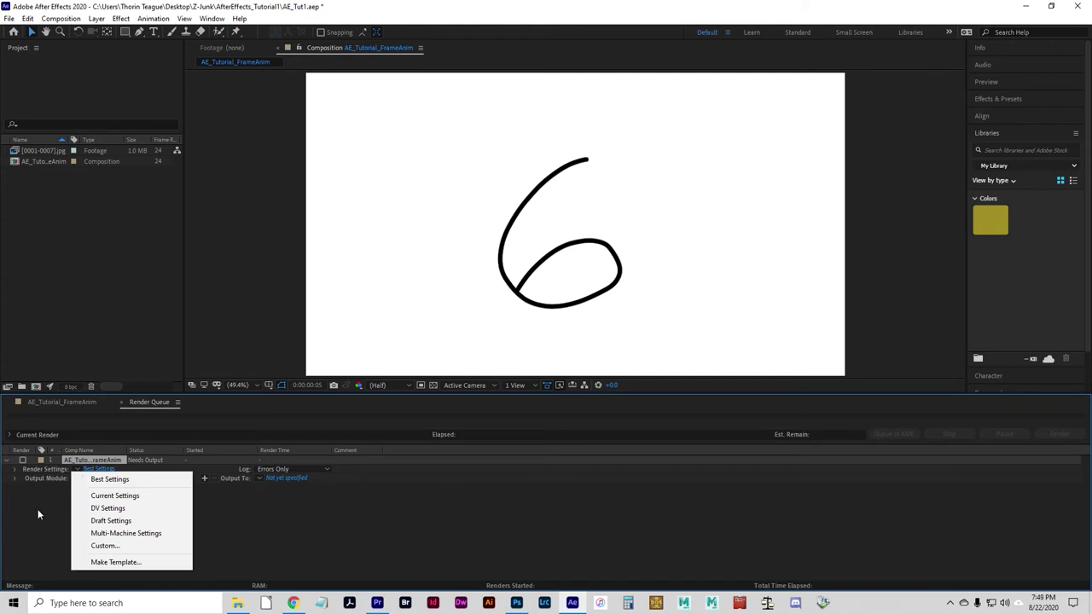
left_click(96, 479)
left_click(99, 470)
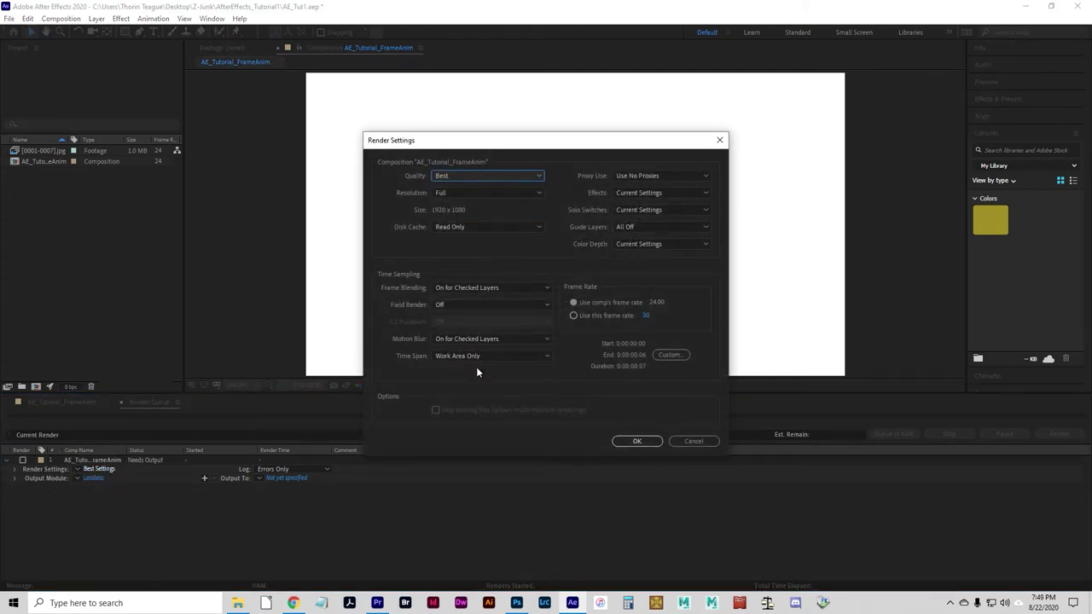
left_click(692, 442)
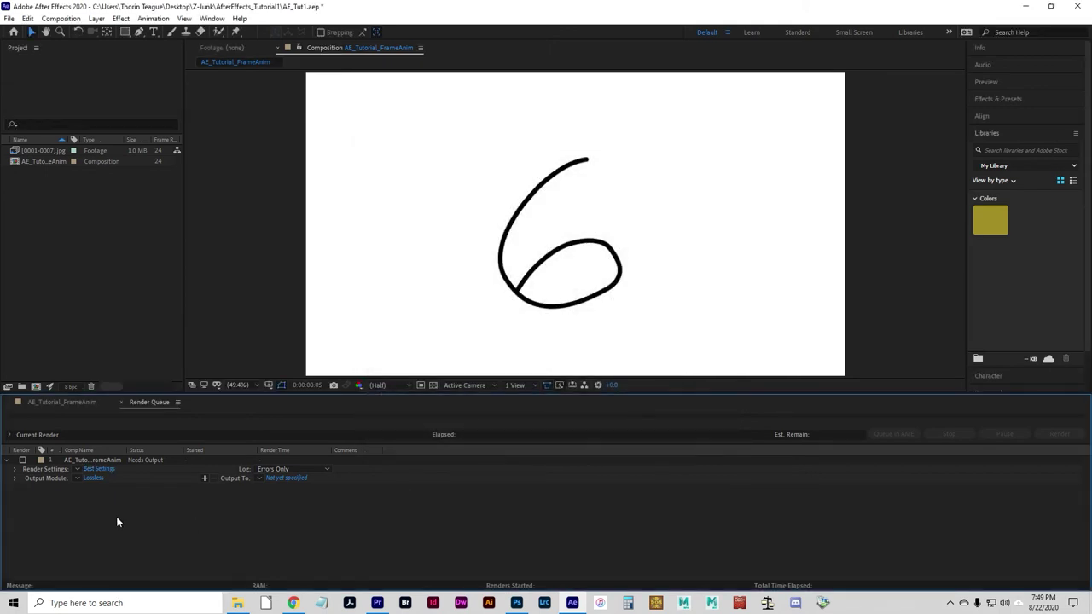
- Set the output module format of the queued composition to QuickTime
left_click(94, 477)
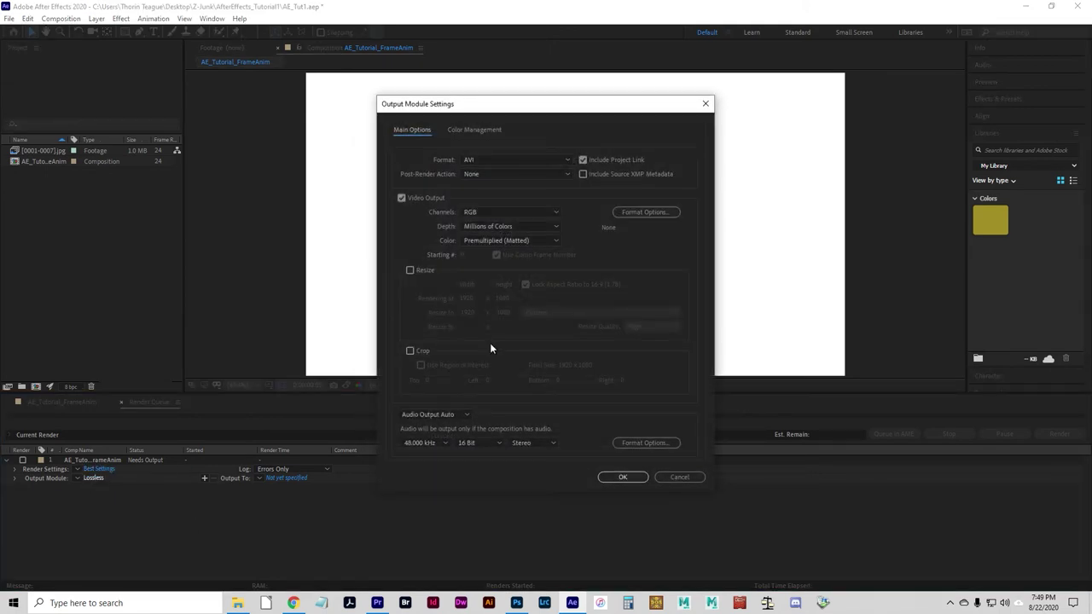
left_click(525, 161)
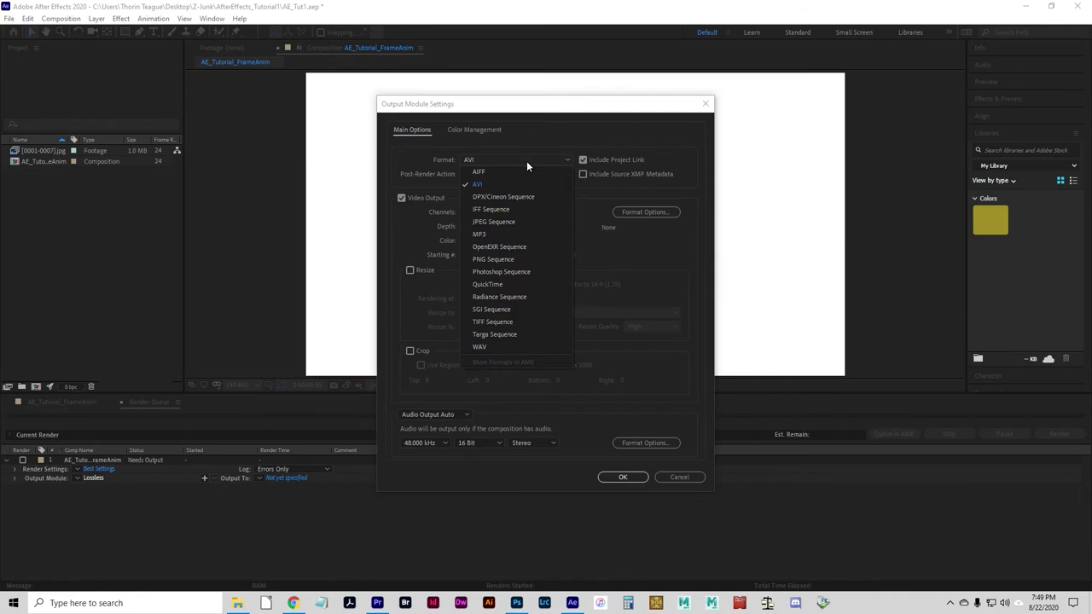
left_click(512, 283)
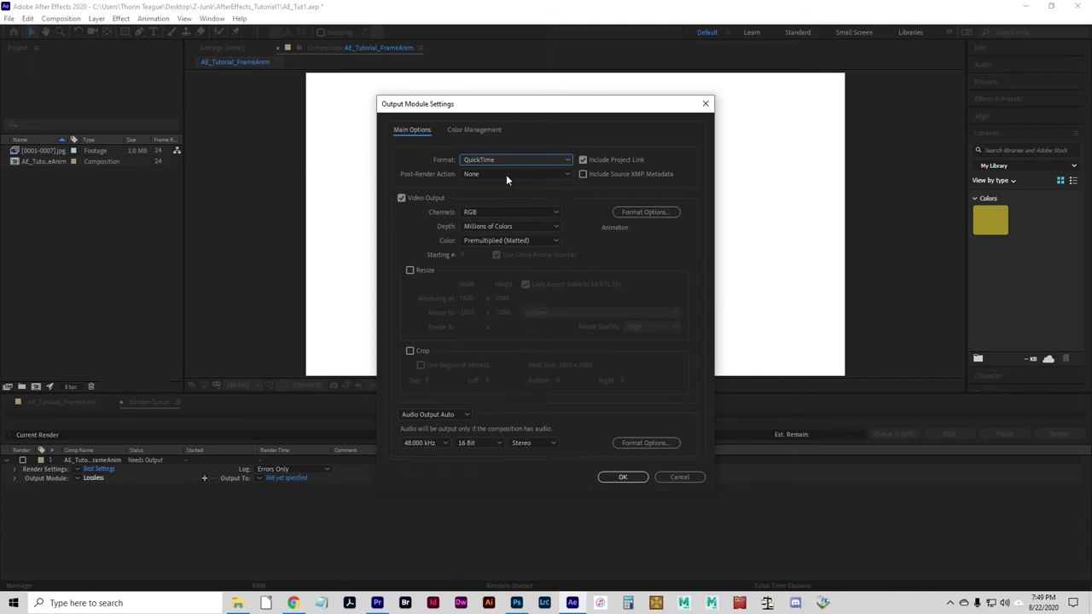
- Try the Straight (Unmatted) color option for the QuickTime output module and return it to Premultiplied (Matted)
left_click(516, 240)
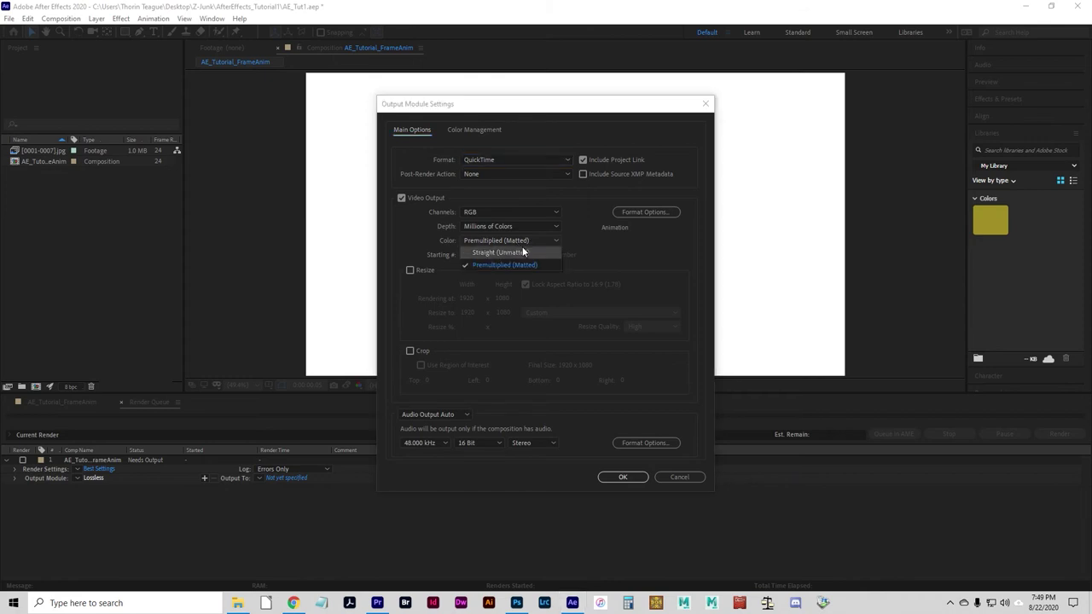
left_click(510, 240)
left_click(511, 241)
left_click(523, 254)
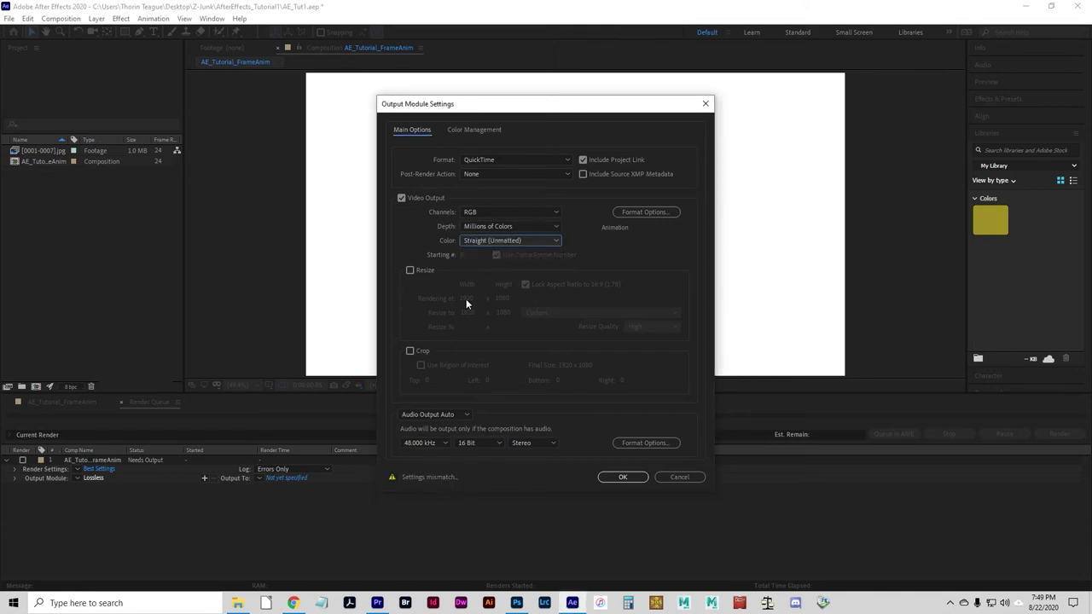
left_click(512, 240)
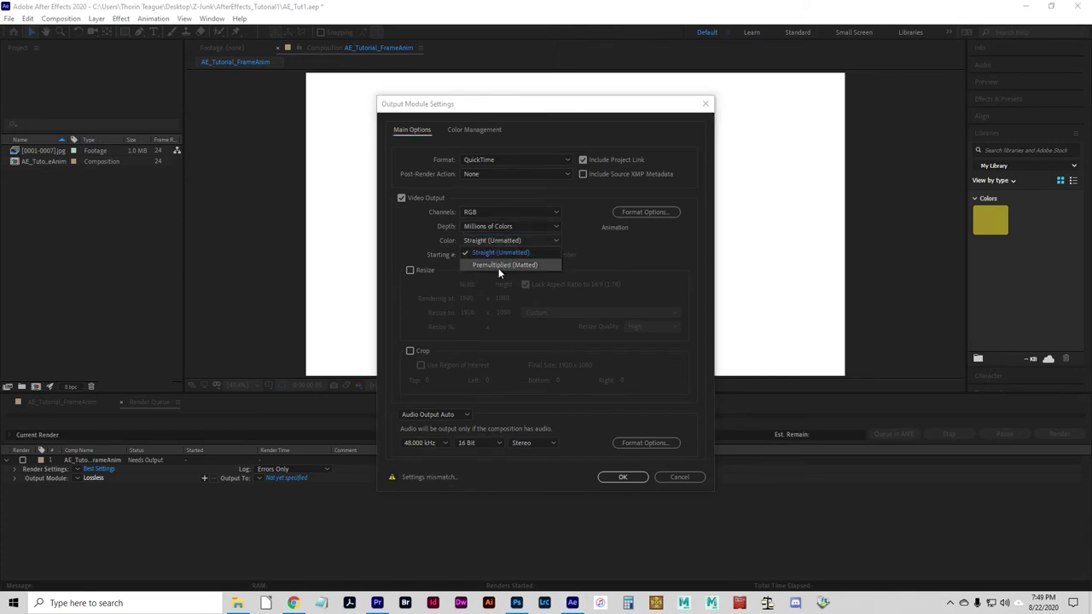
left_click(498, 268)
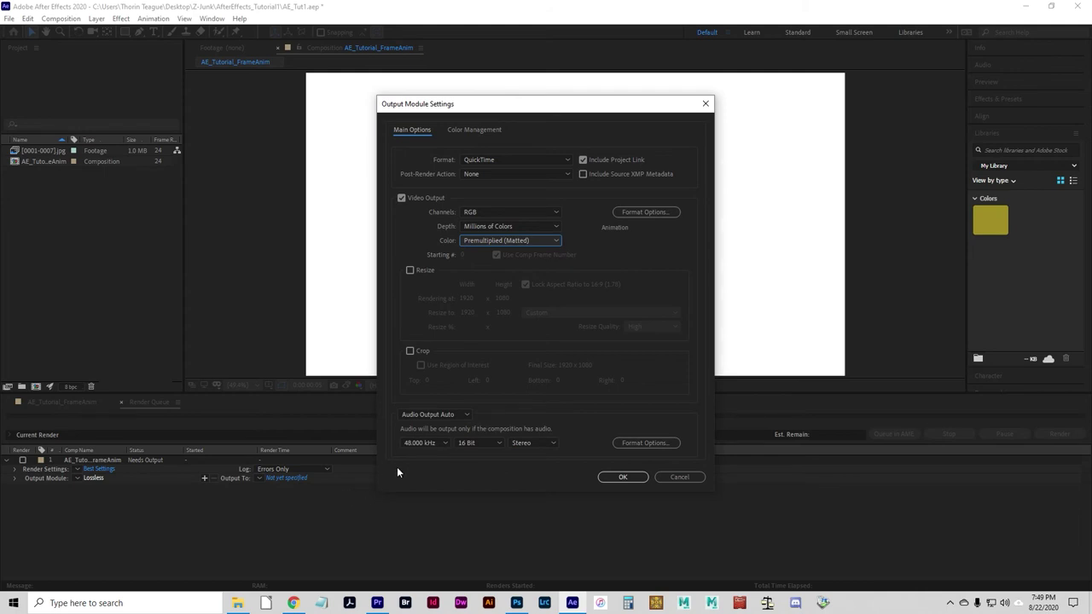
left_click(505, 240)
left_click(497, 254)
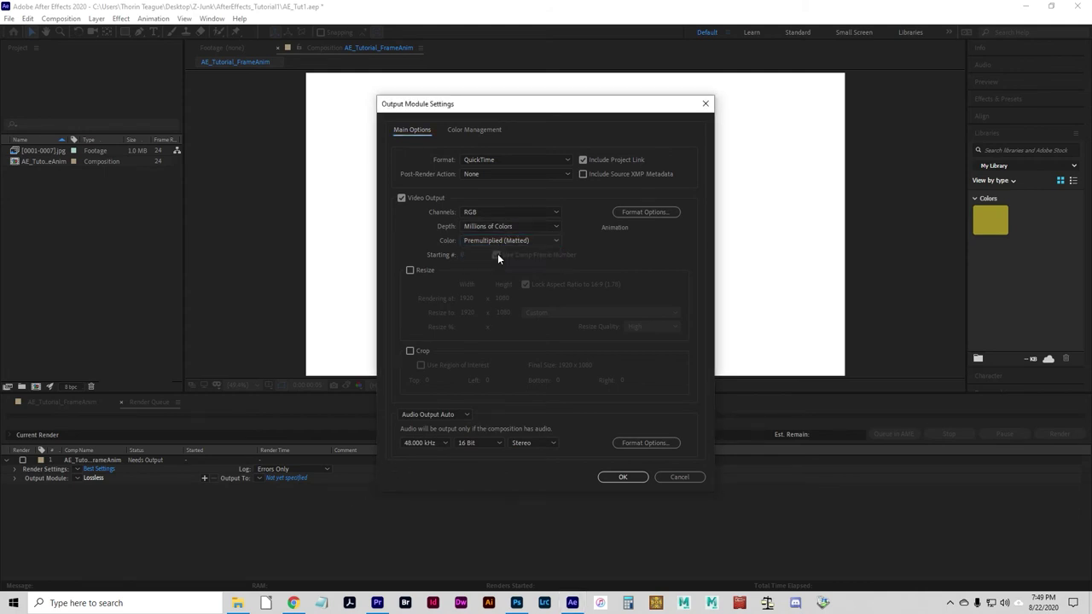
left_click(507, 240)
left_click(505, 268)
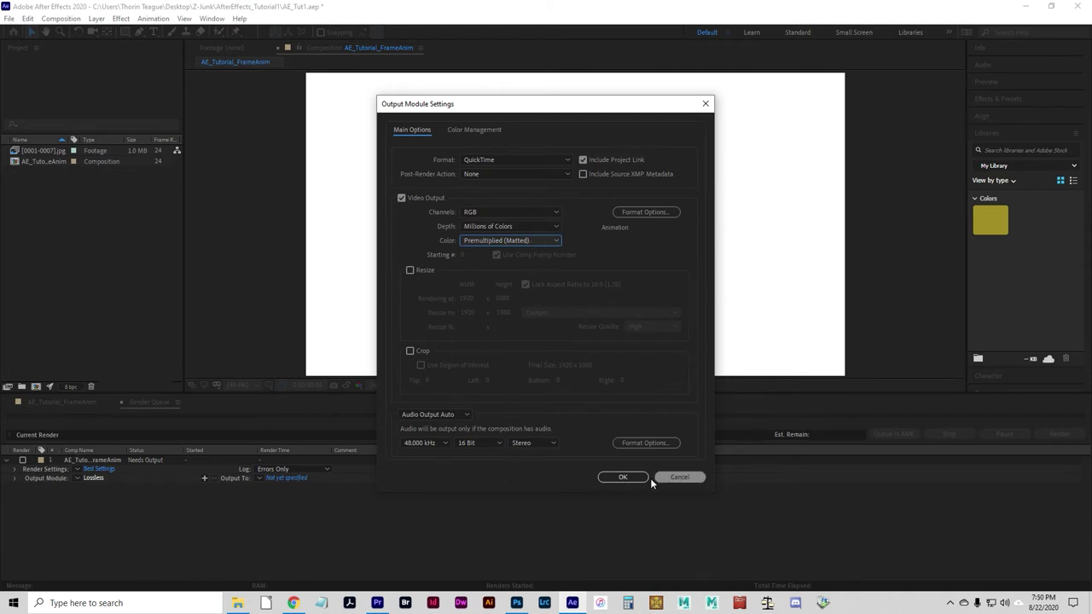
- Accept the output module settings and render the queued composition to AE_Tutorial_FrameAnim.mov in the AfterEffects_Tutorial1 folder
left_click(621, 478)
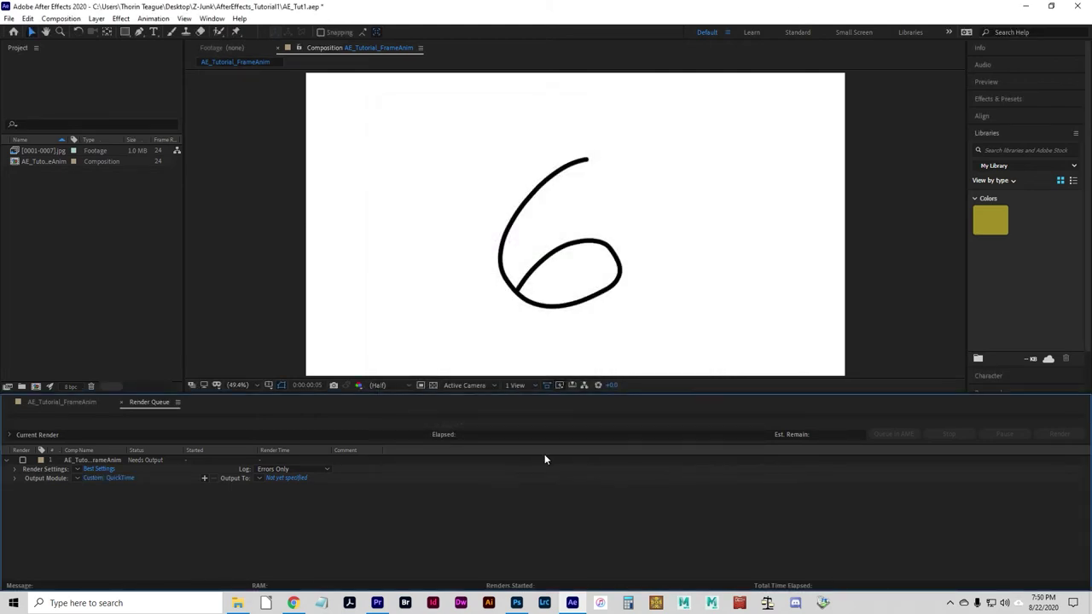
left_click(285, 479)
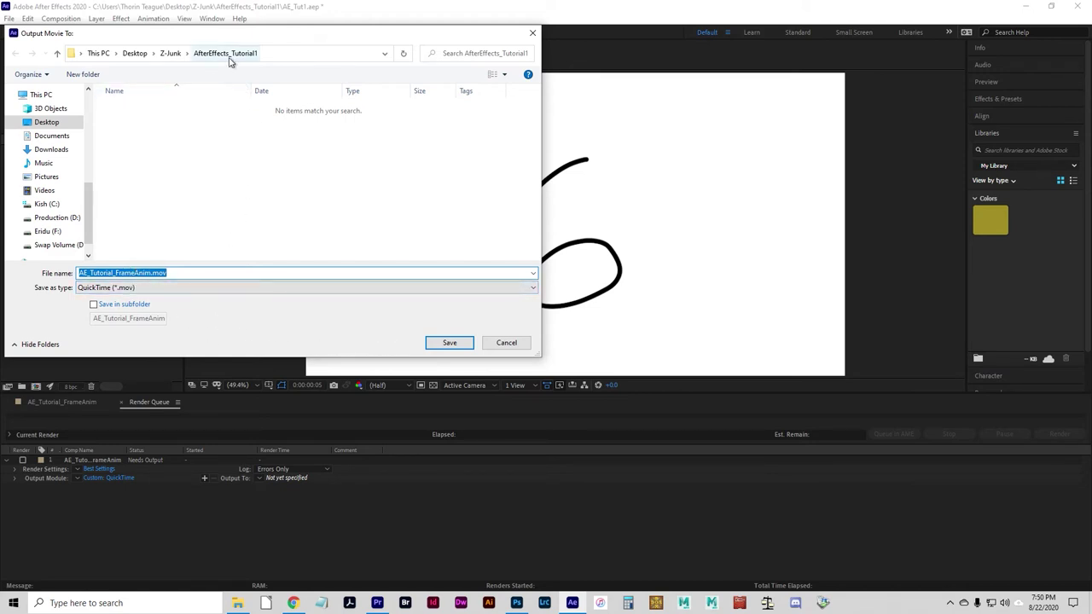
left_click(451, 343)
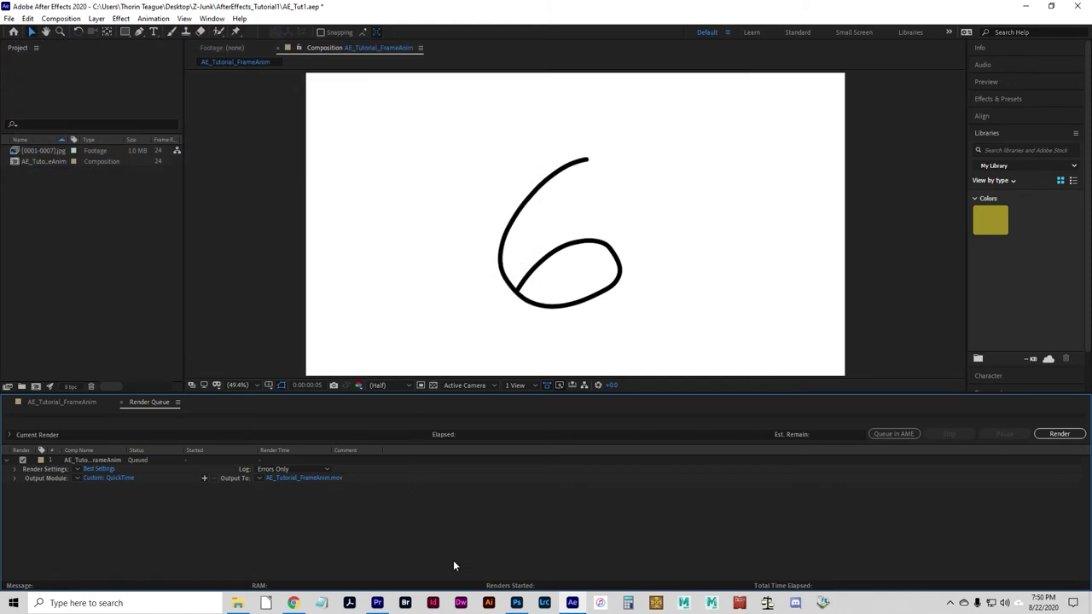
left_click(1066, 439)
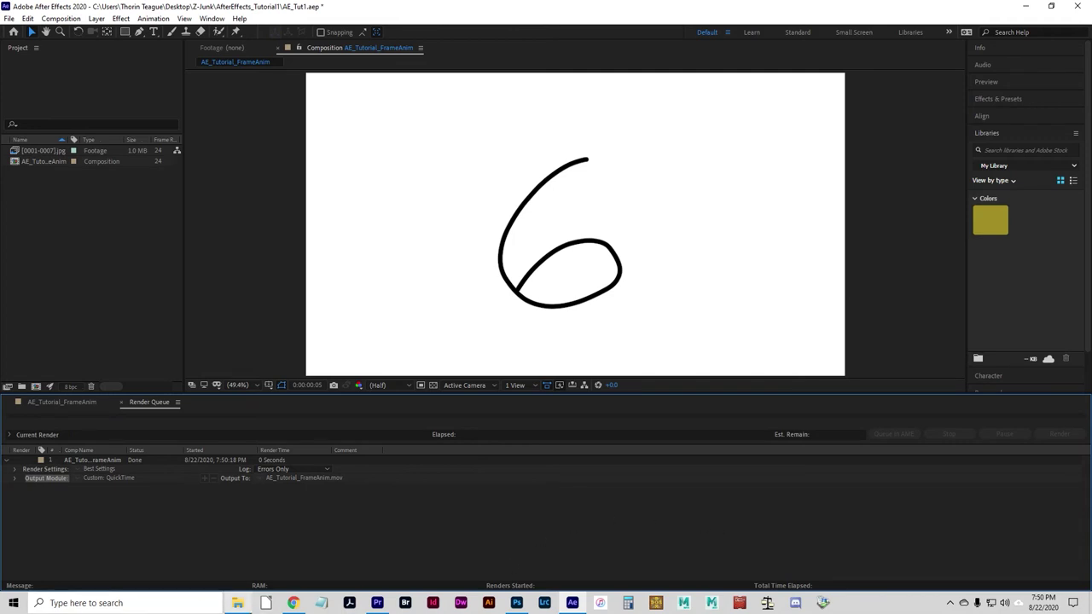
- Switch to File Explorer and try to play AE_Tutorial_FrameAnim.mov in Windows Media Player with its recommended settings
left_click(237, 603)
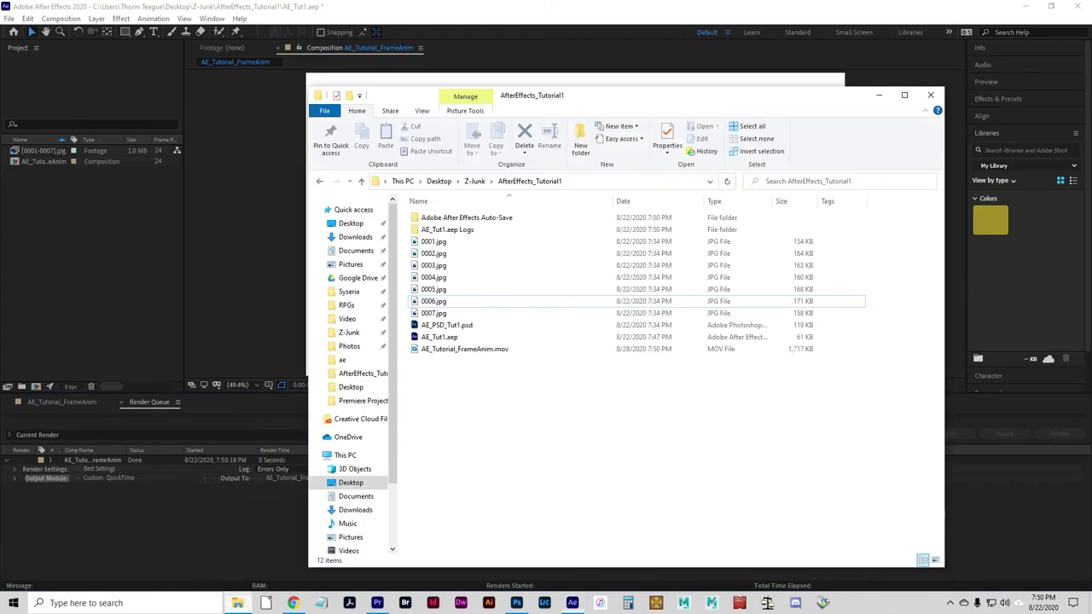
left_click(458, 350)
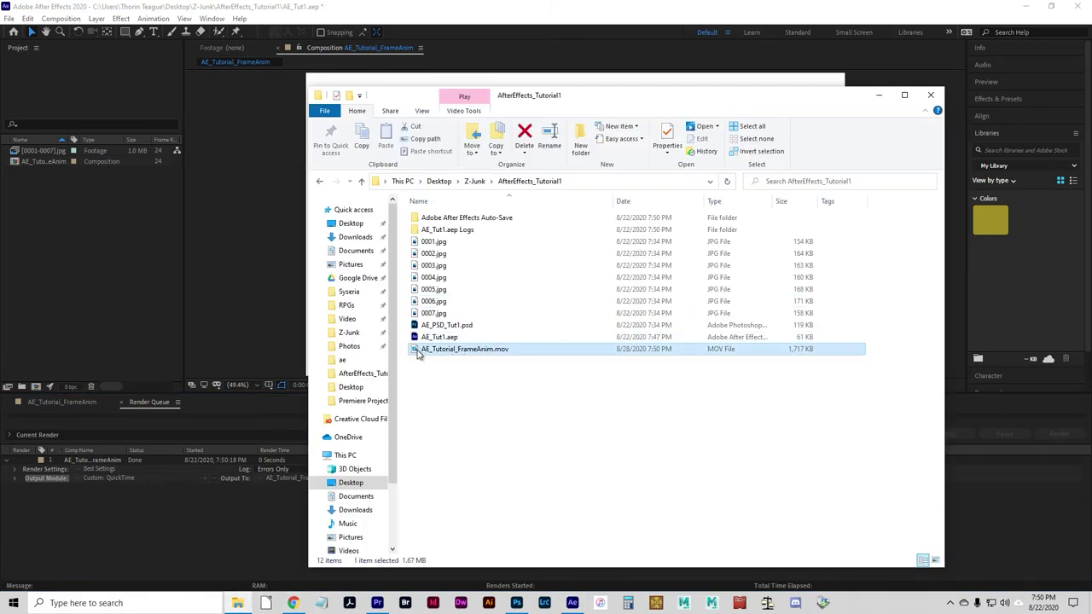
double_click(417, 352)
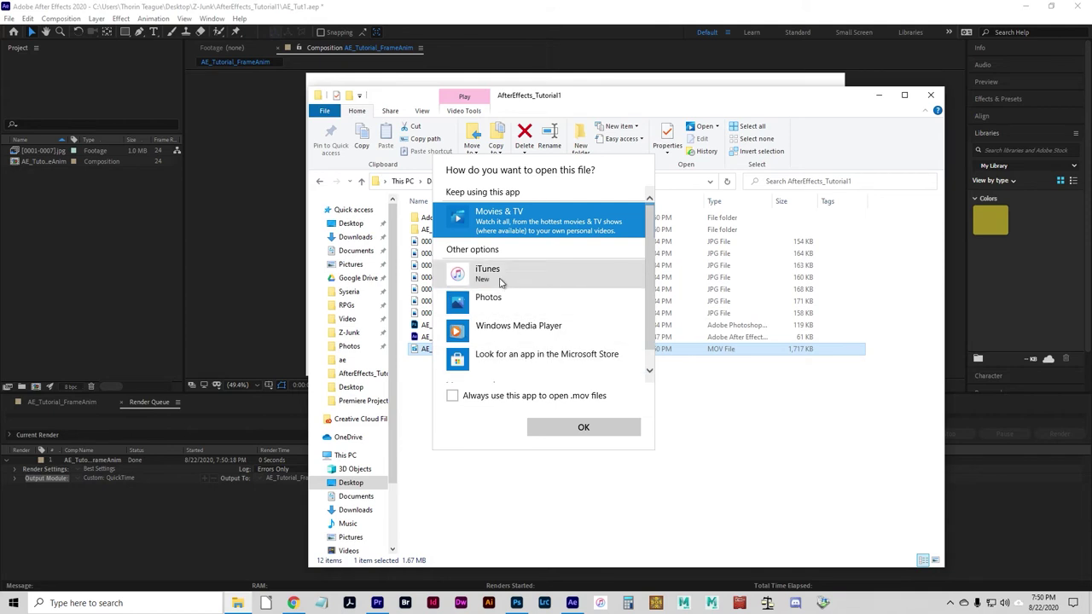
left_click(520, 330)
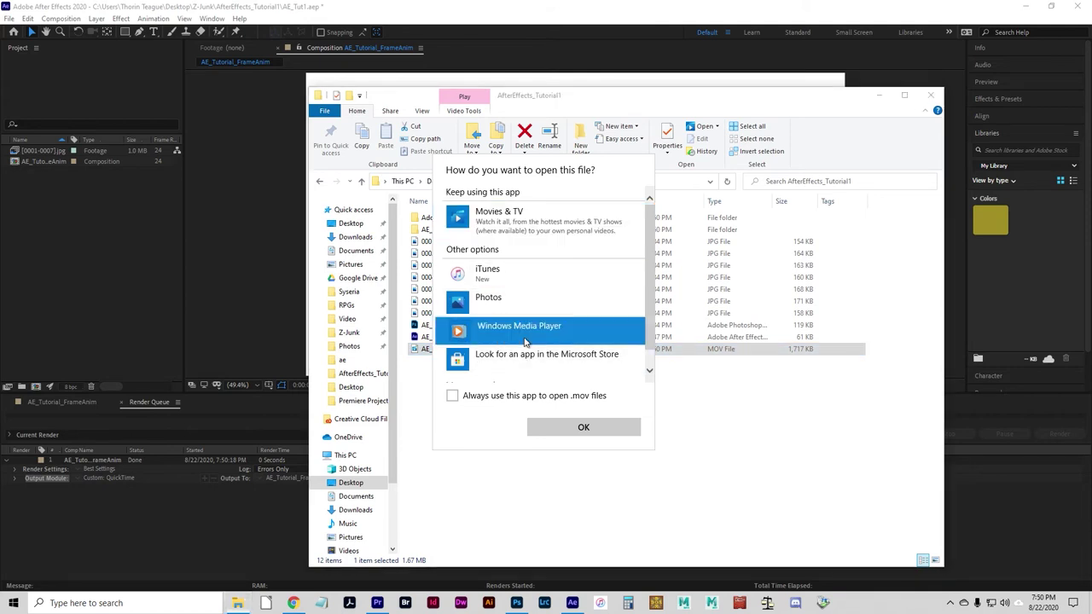
left_click(578, 429)
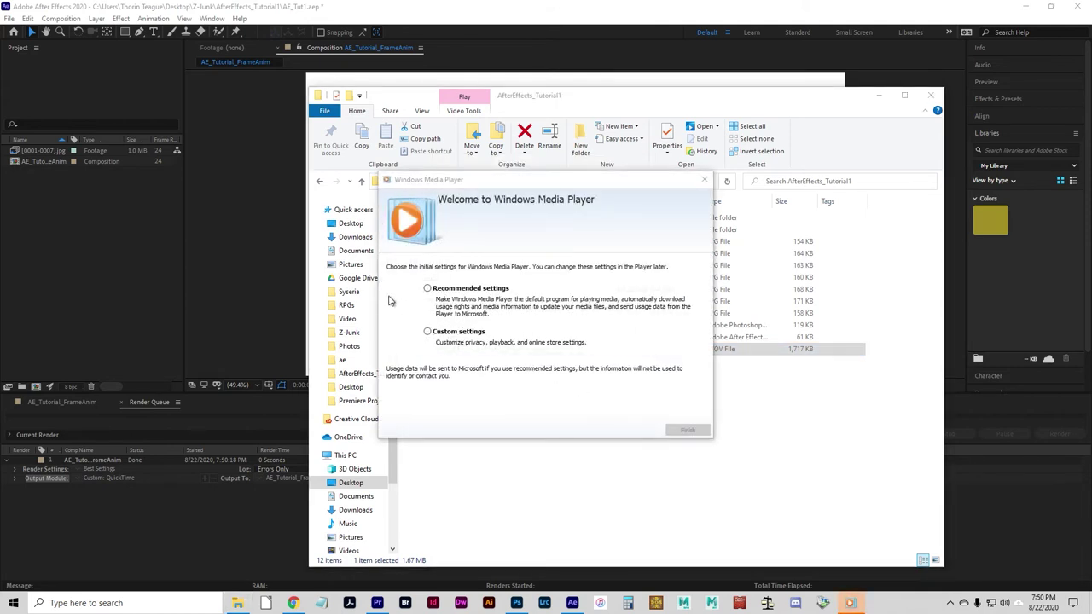
left_click(480, 287)
left_click(689, 429)
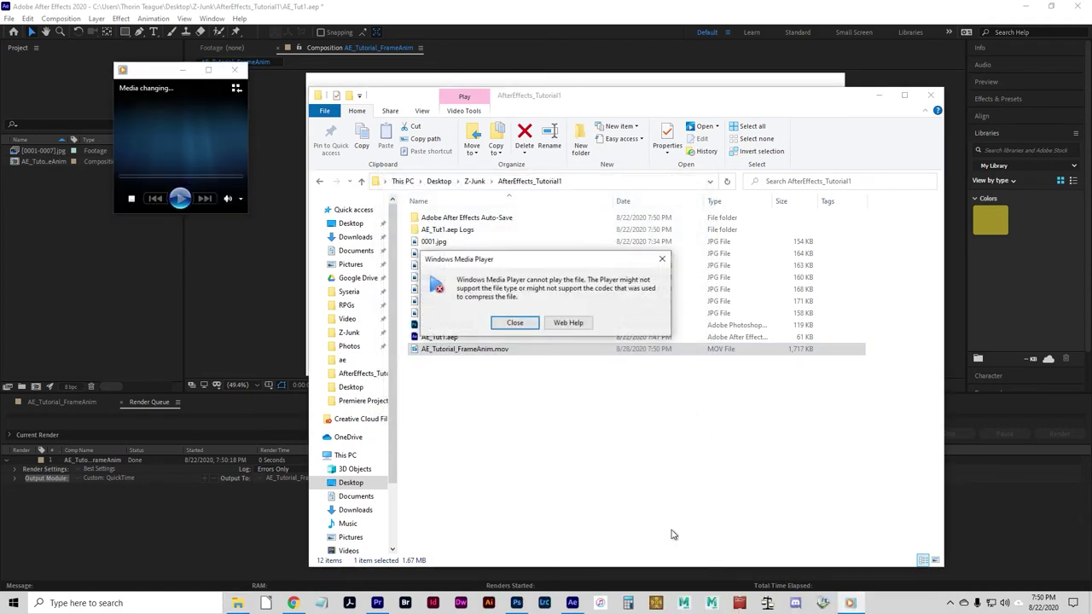
left_click(524, 326)
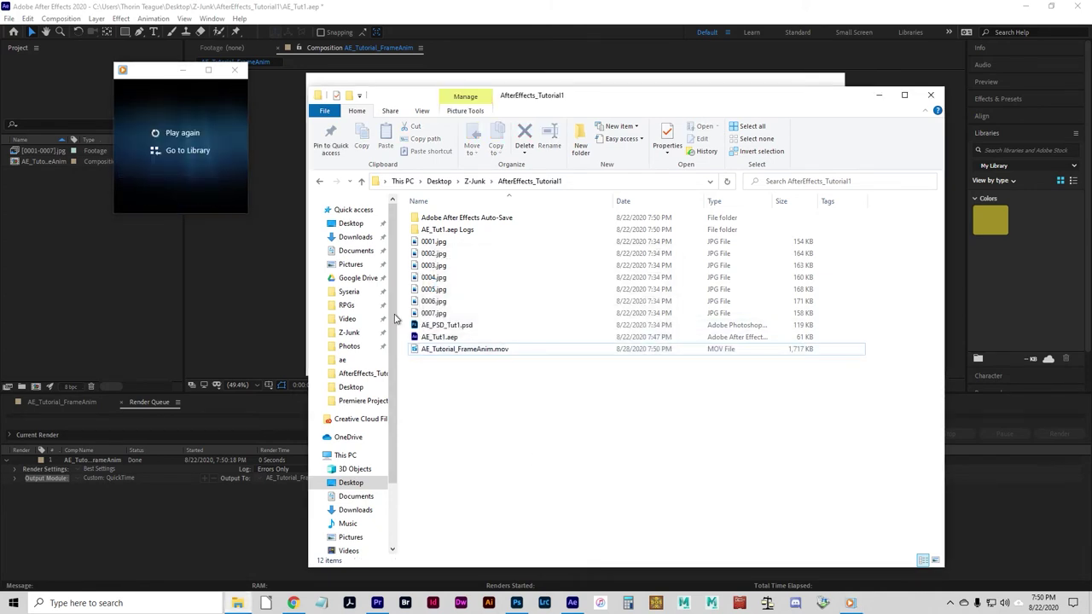
left_click(235, 69)
- Check which programs are offered for opening AE_Tutorial_FrameAnim.mov
left_click(500, 352)
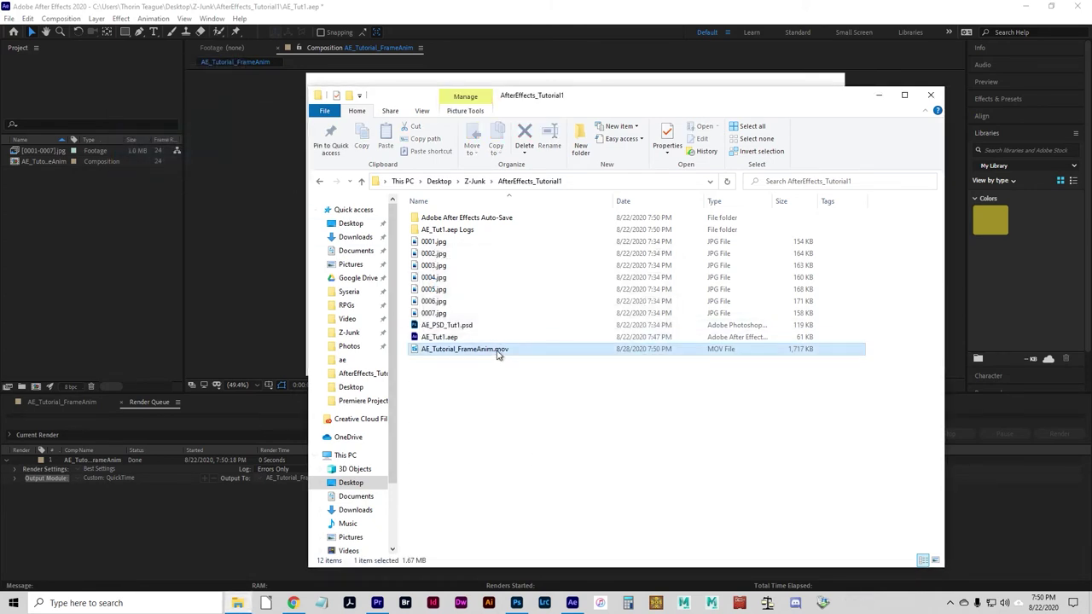
right_click(442, 352)
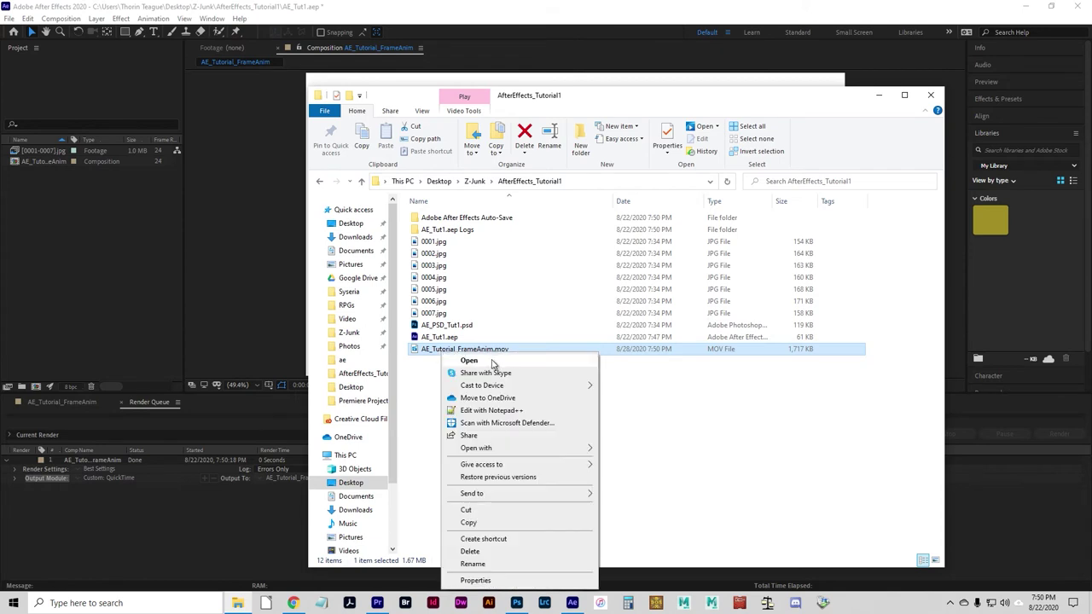
mouse_move(548, 448)
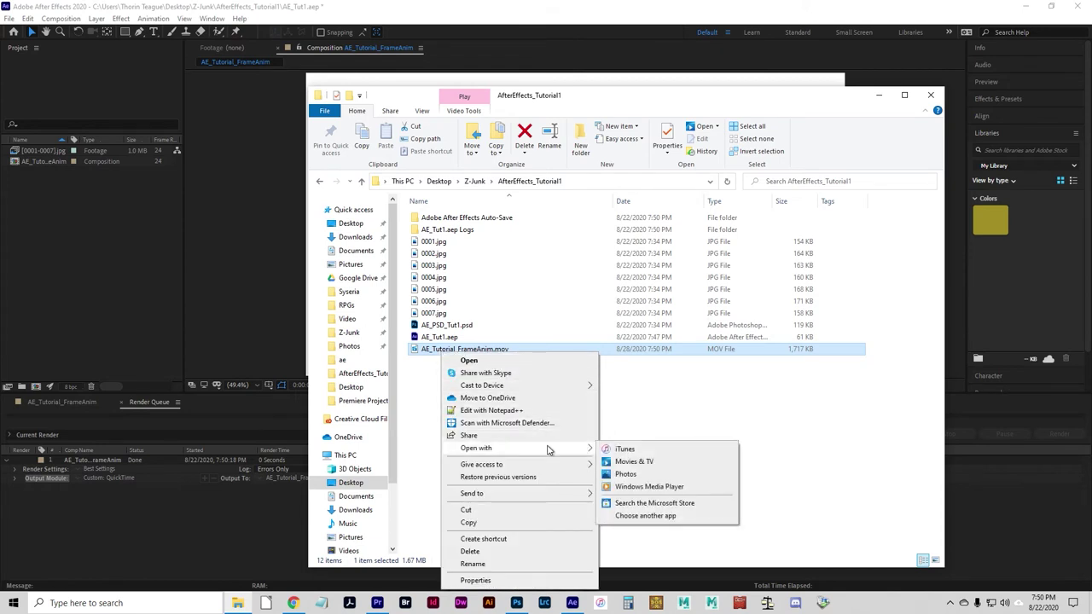
left_click(785, 461)
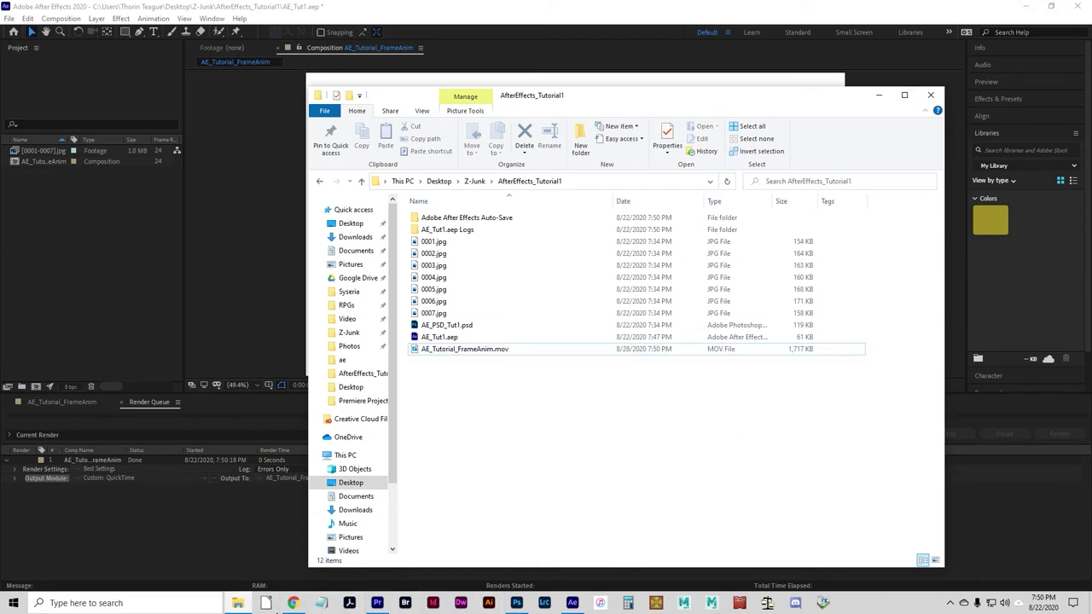
- Switch to YouTube in Chrome, check the signed-in account, and start a new video upload
left_click(294, 603)
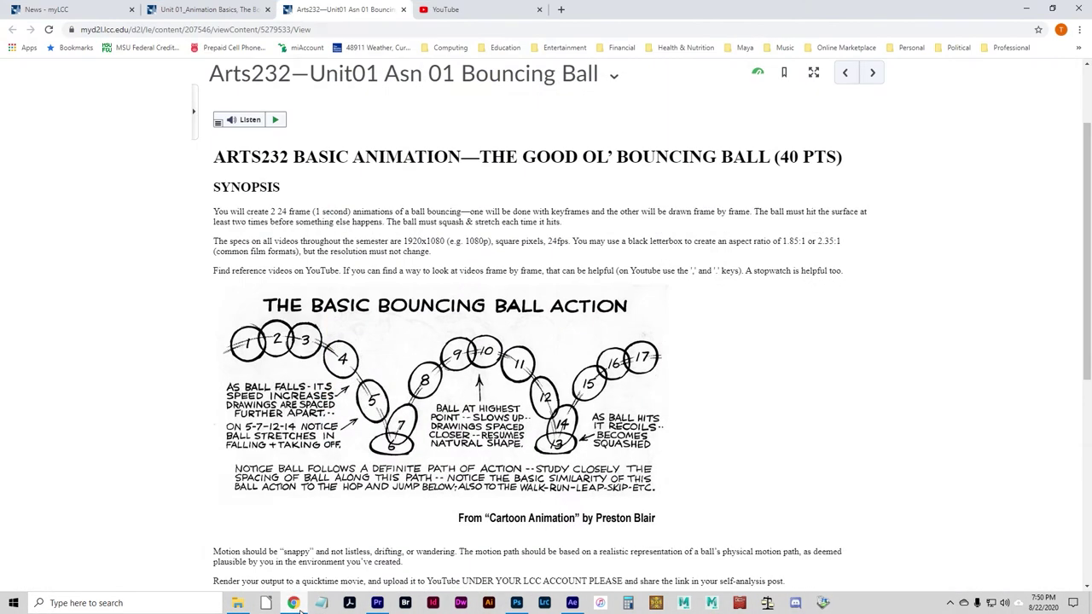
left_click(460, 10)
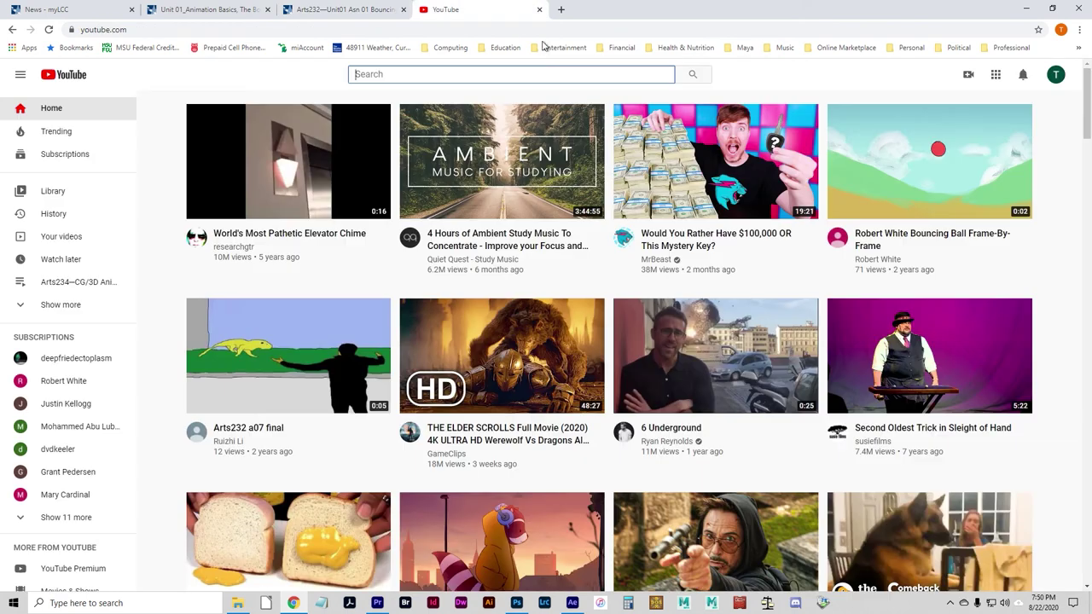
left_click(968, 76)
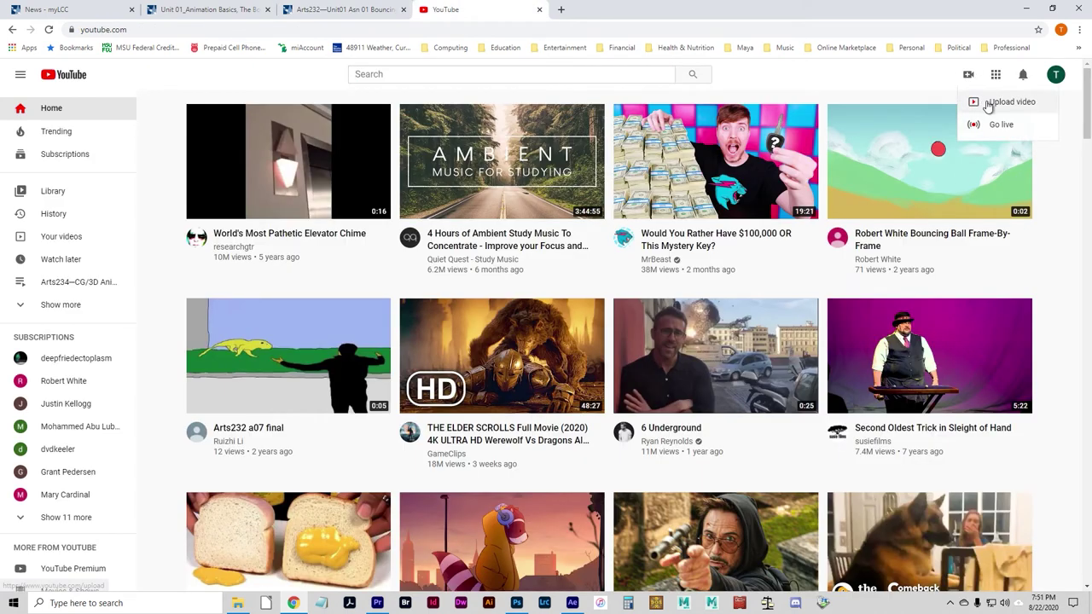
left_click(1057, 75)
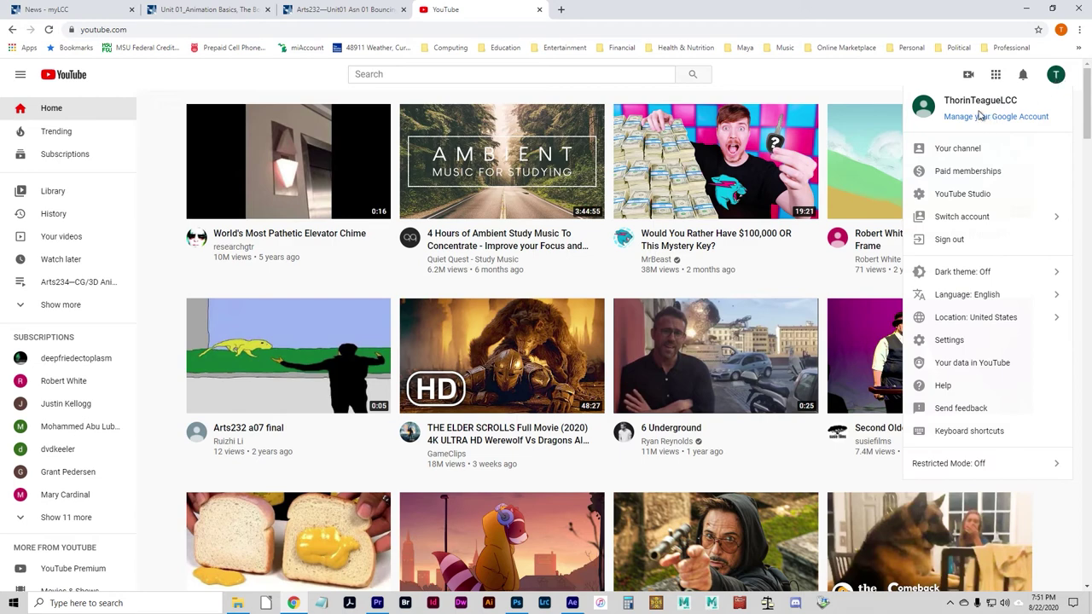
left_click_drag(1015, 104, 990, 102)
left_click(993, 102)
left_click(970, 77)
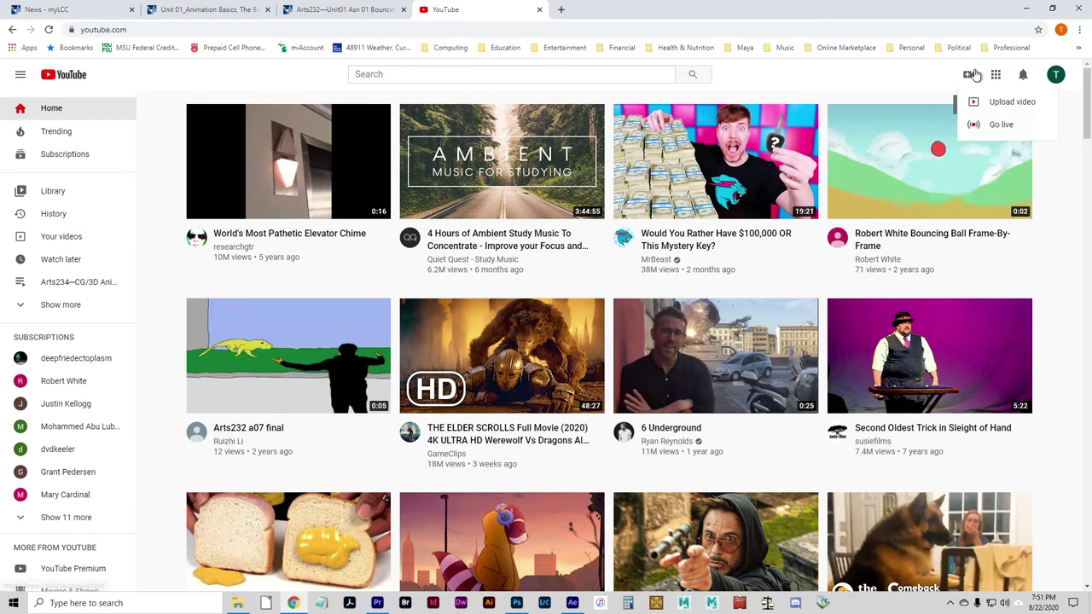
left_click(1010, 103)
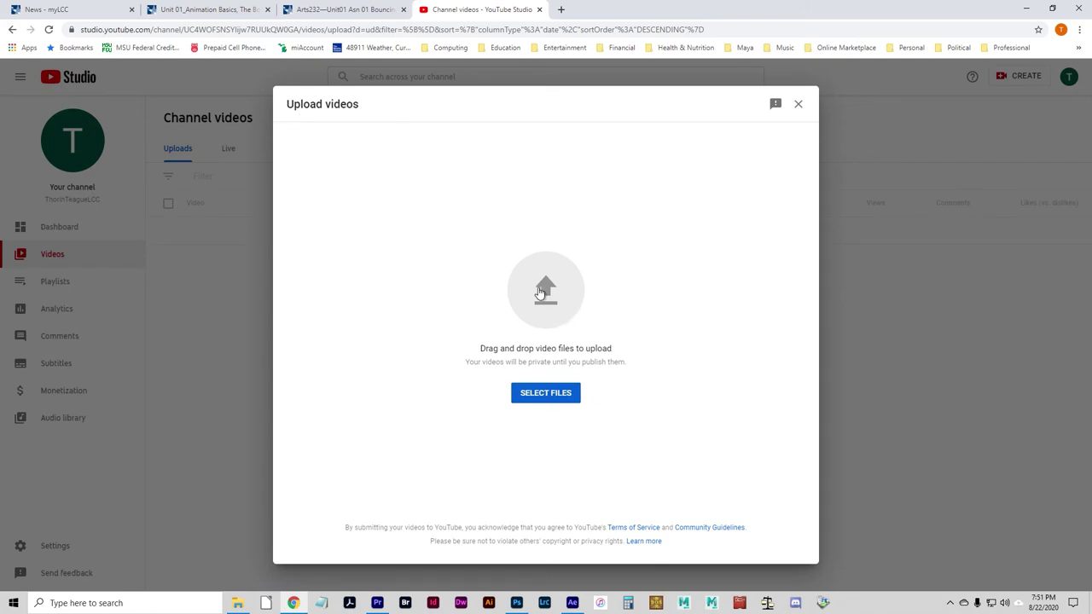
- Upload AE_Tutorial_FrameAnim.mov from the AfterEffects_Tutorial1 folder inside Z-Junk
left_click(552, 399)
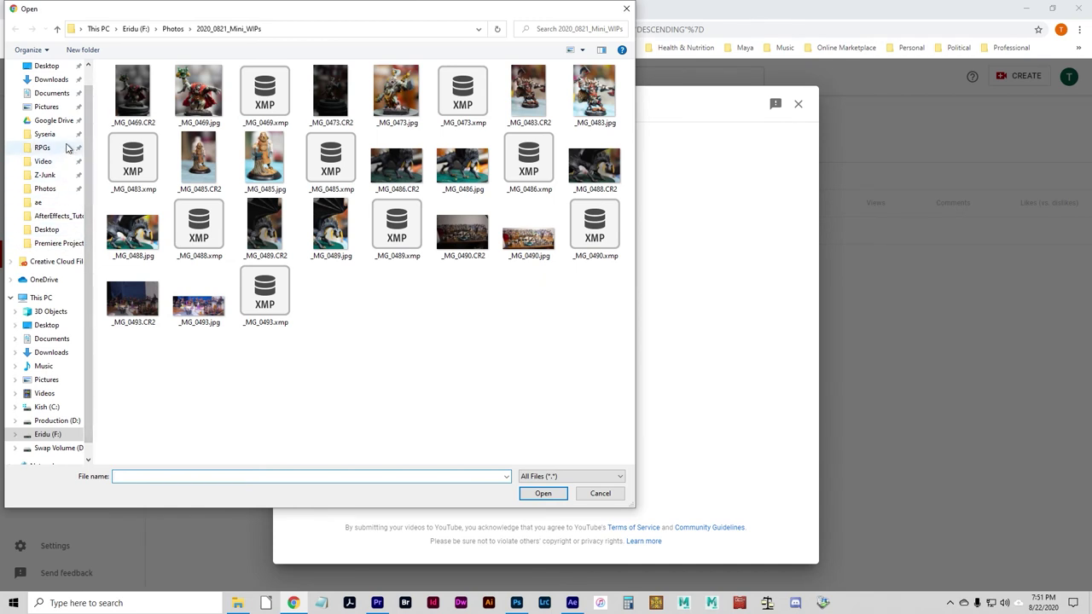
left_click(47, 175)
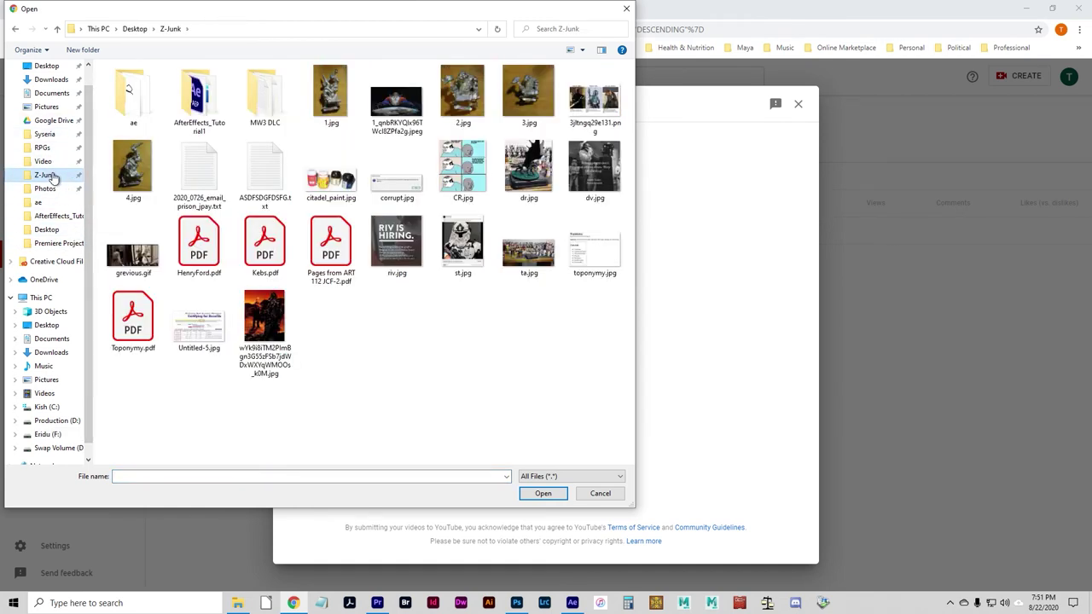
double_click(201, 102)
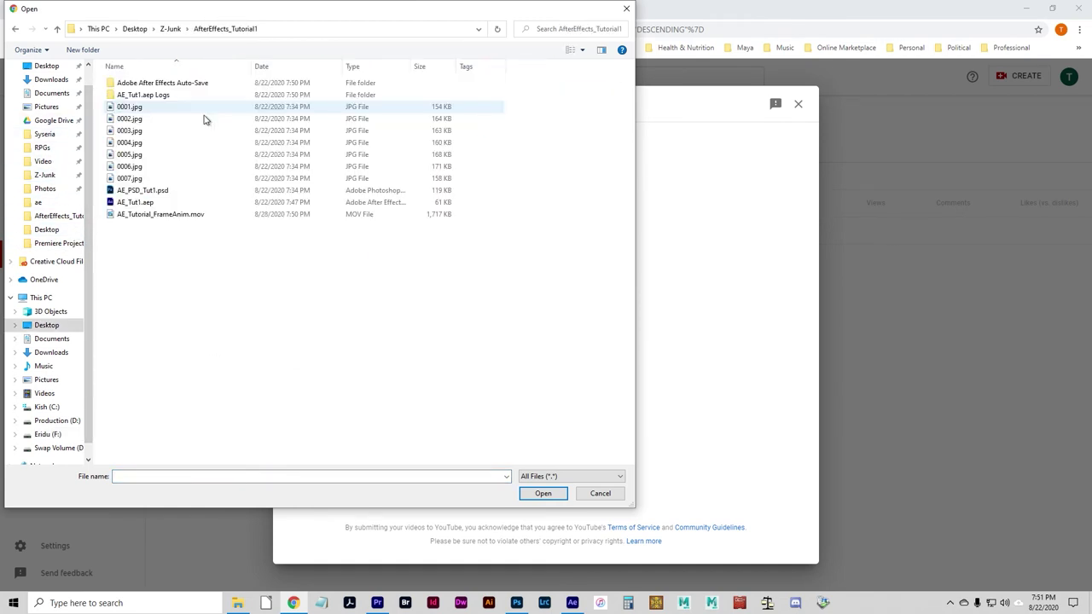
left_click(161, 216)
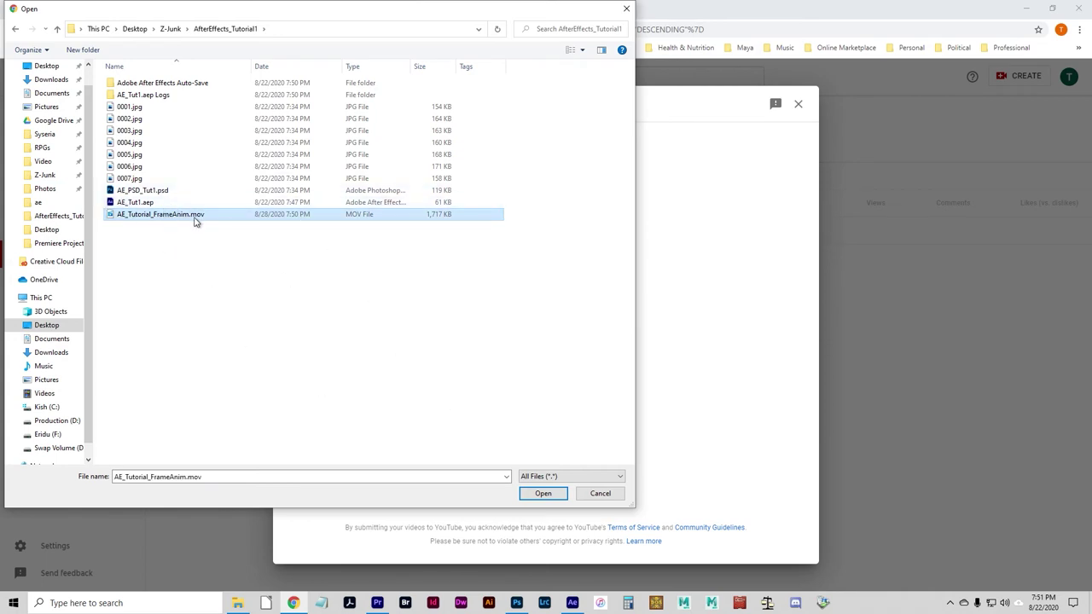
left_click(541, 495)
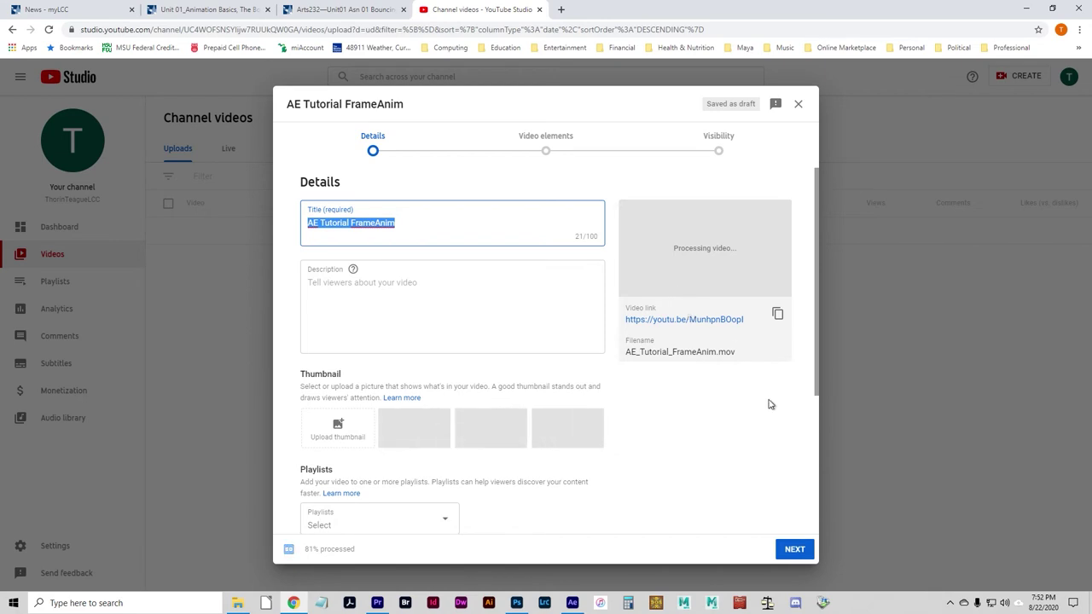
- Set the uploaded video's audience to "No, it's not made for kids"
left_click(791, 557)
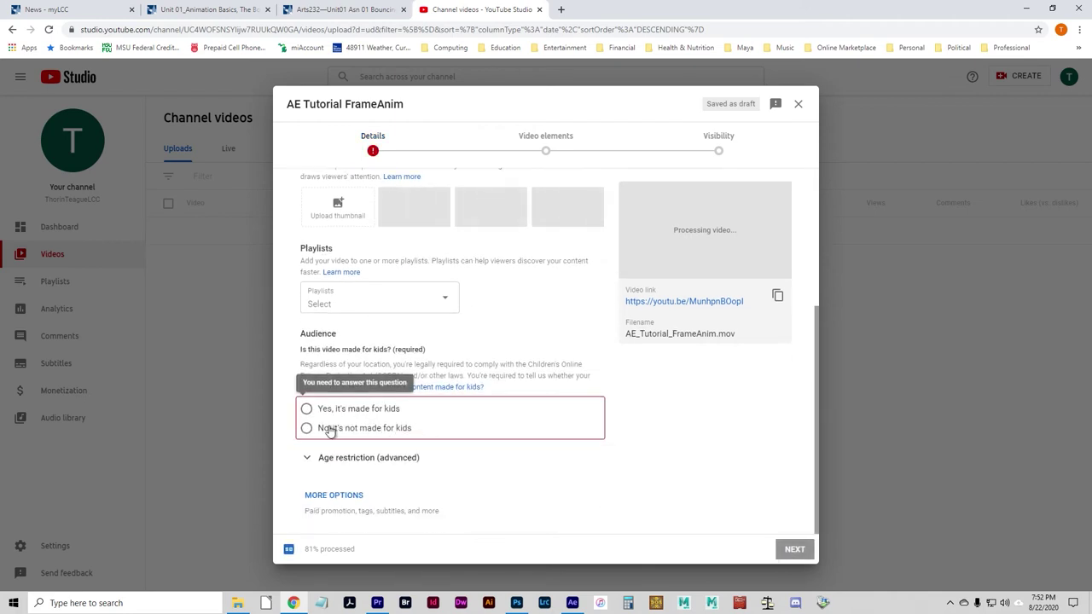
left_click(371, 428)
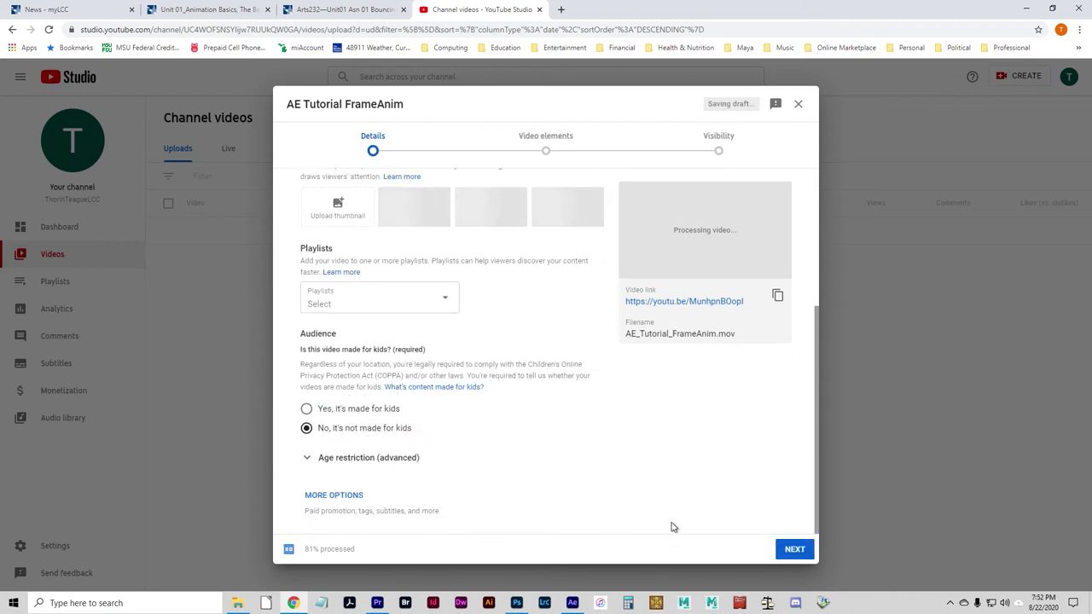
left_click(381, 409)
left_click(374, 474)
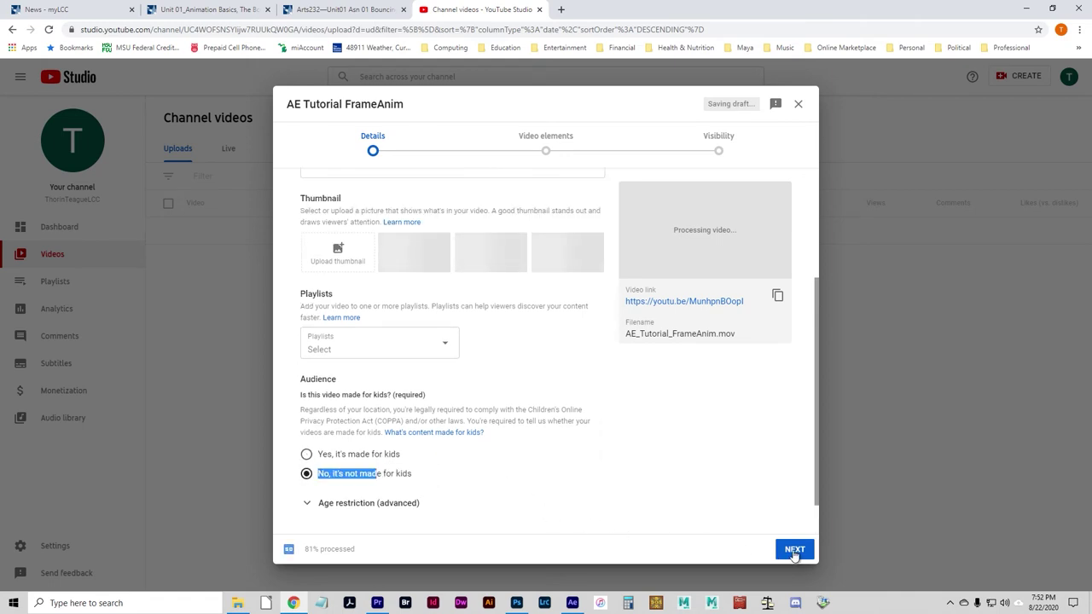
- Set the uploaded video's visibility to Unlisted, save it, and dismiss the processing notice
left_click(794, 550)
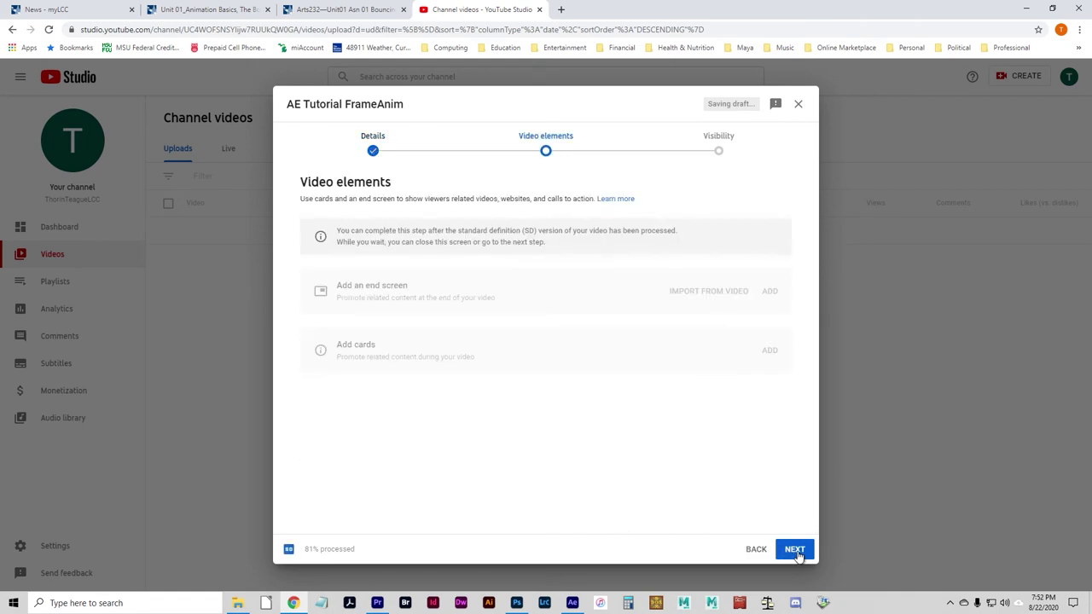
left_click(795, 551)
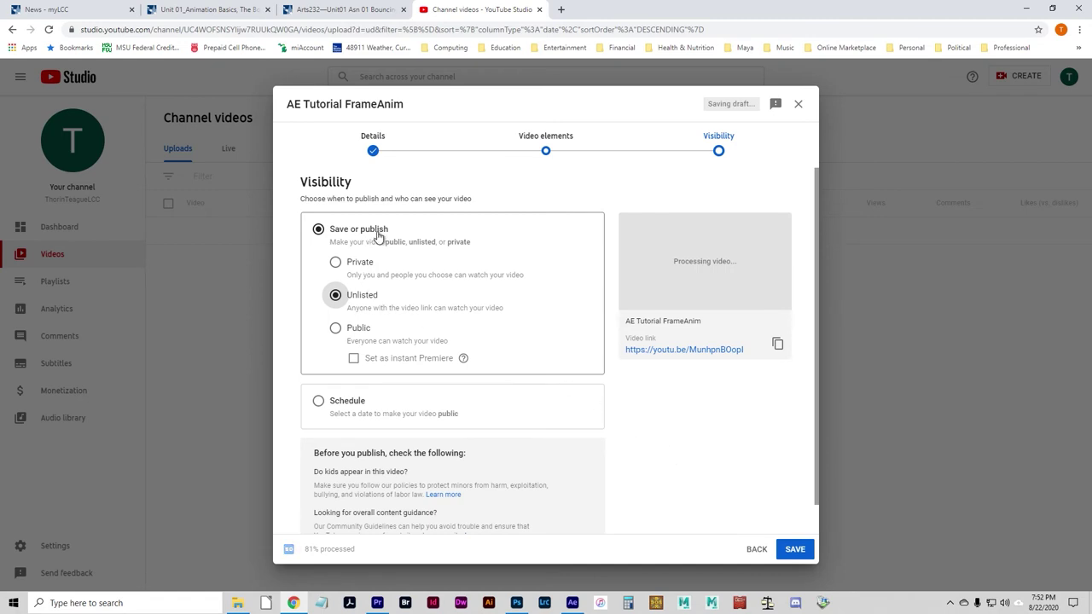
left_click(361, 330)
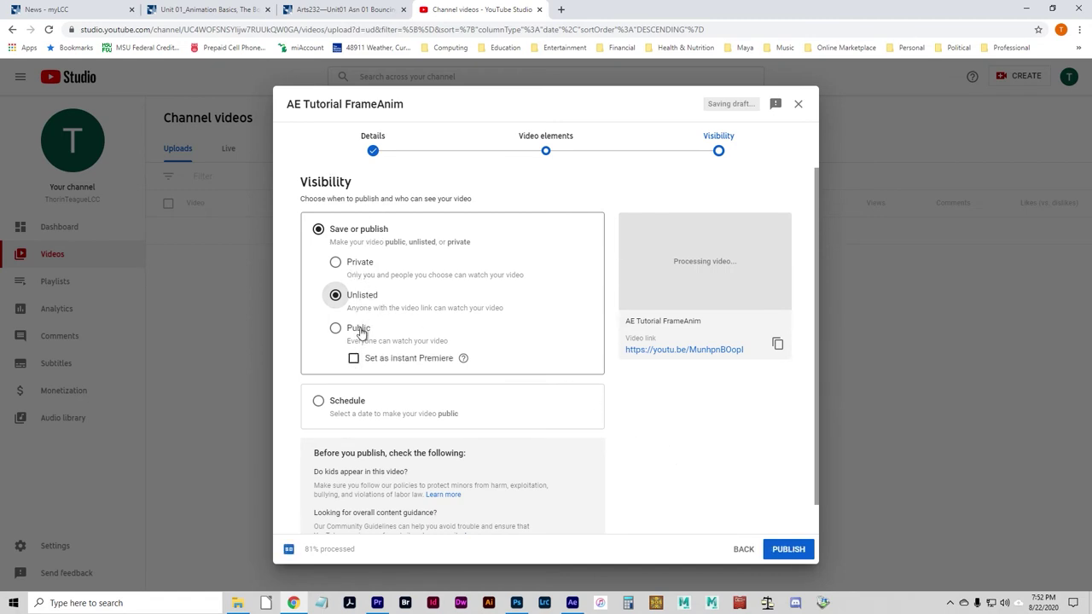
left_click(361, 298)
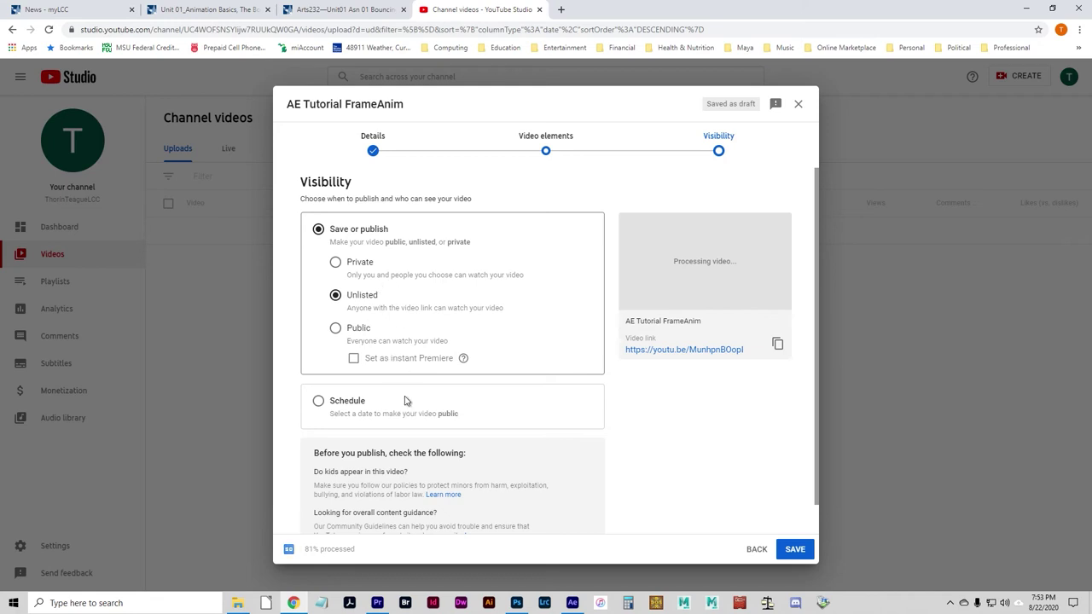
left_click(795, 553)
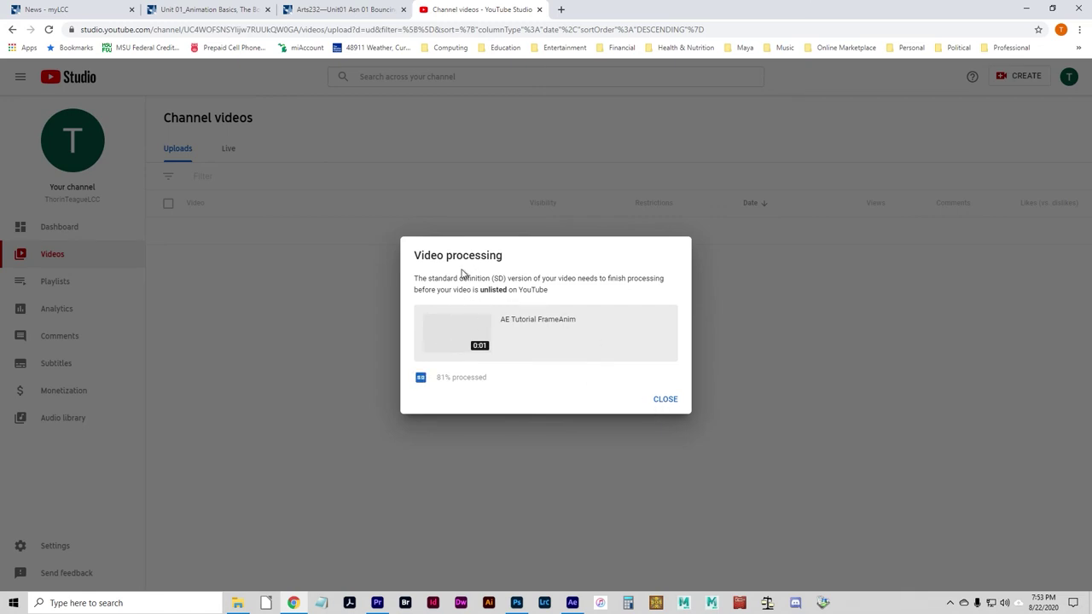
left_click(667, 400)
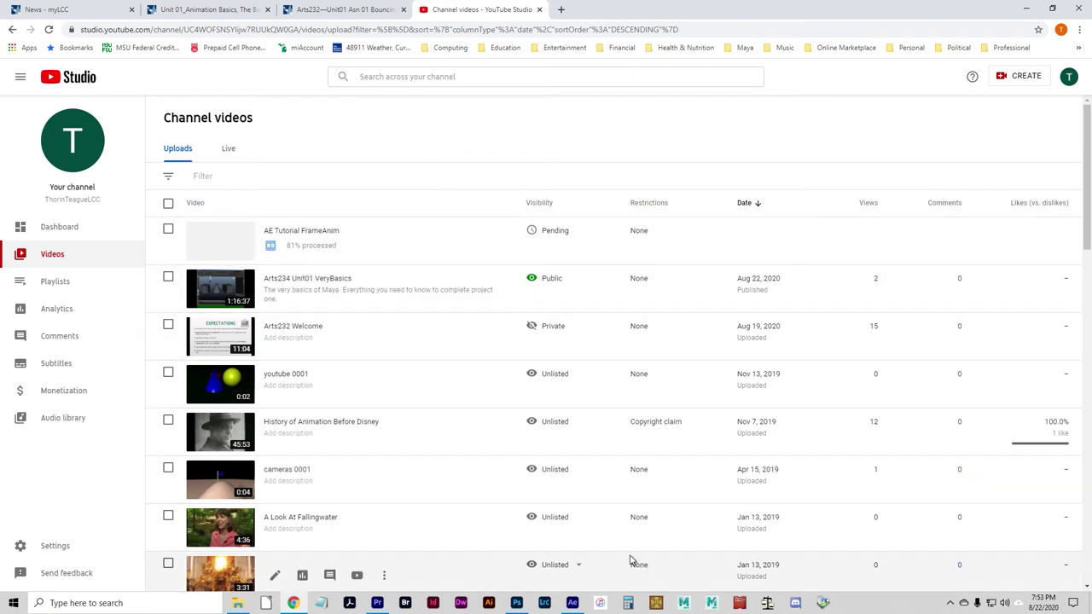
- Switch to After Effects and create a new project without saving the changes to AE_Tut1.aep
key("alt+Tab")
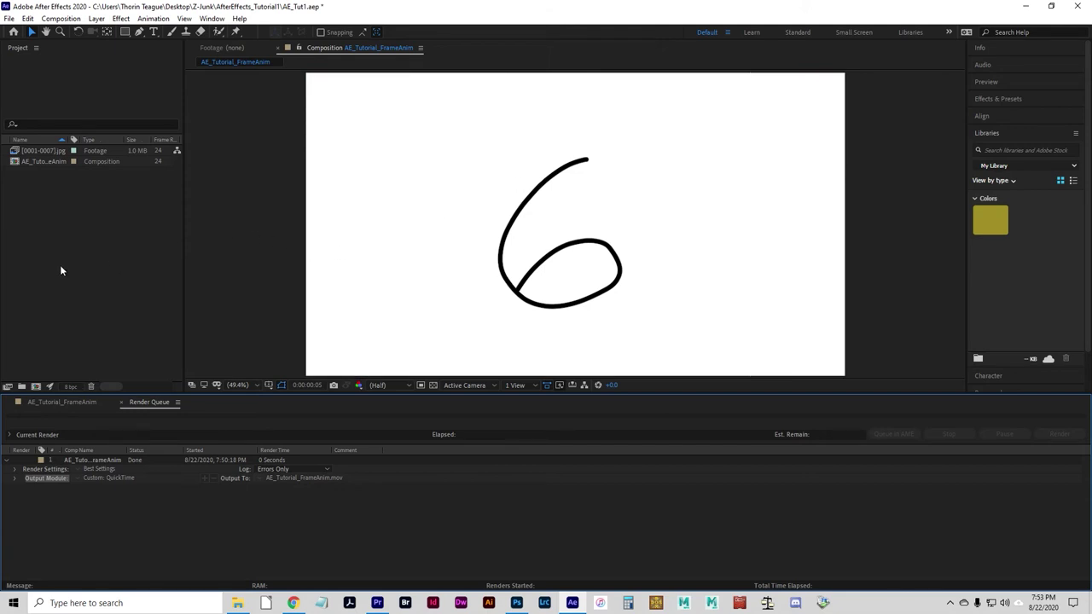
left_click(8, 19)
mouse_move(26, 34)
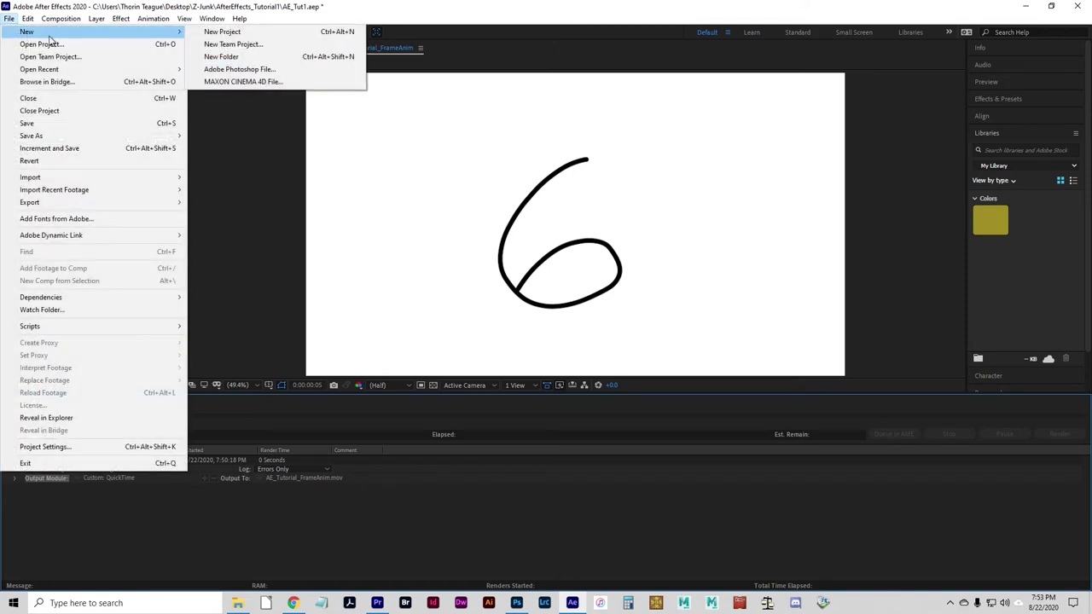
left_click(222, 34)
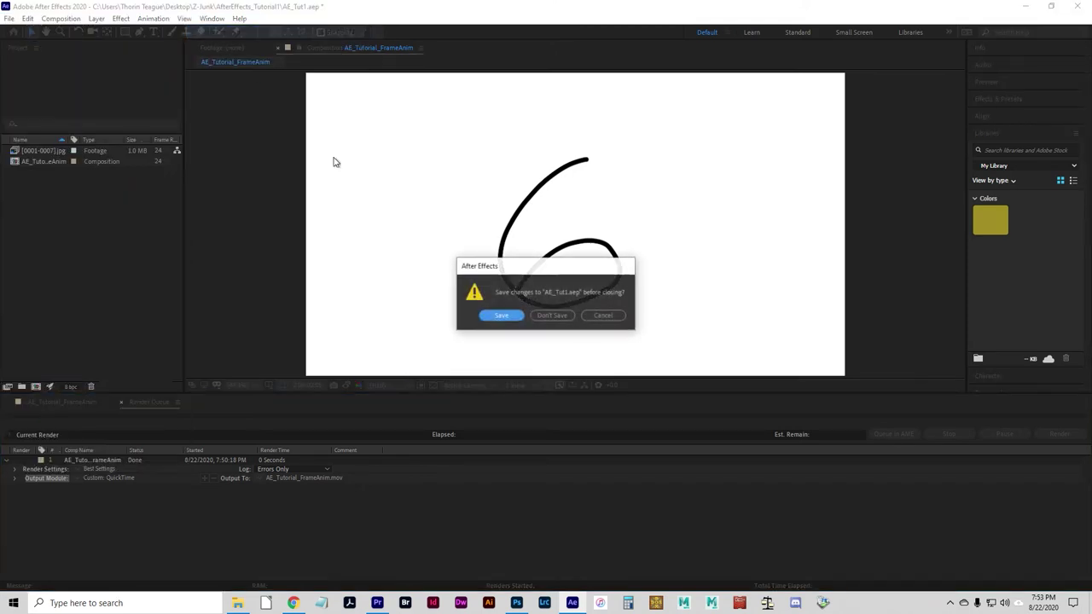
left_click(554, 316)
- Switch to Photoshop and delete Layer 1 through Layer 7 from AE_PSD_Tut1.psd, keeping only the Background
left_click(516, 603)
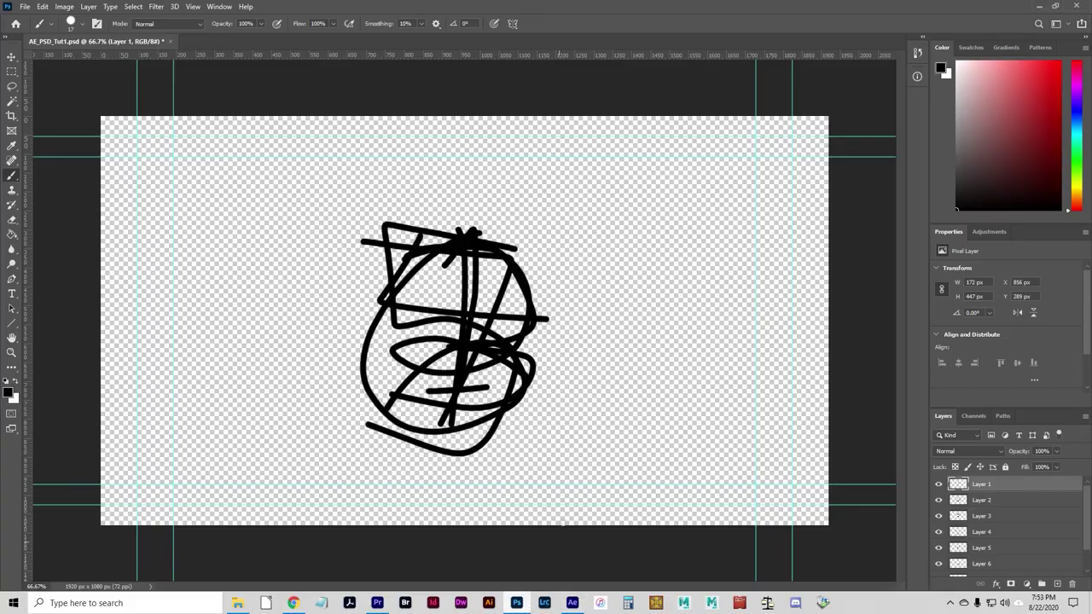
scroll(1050, 534, "down", 2)
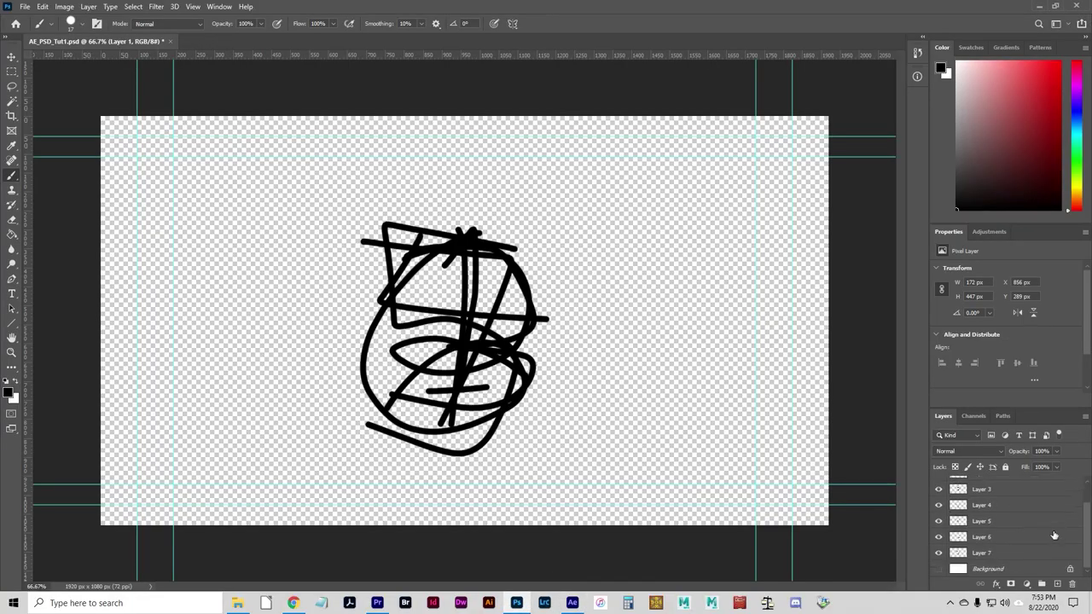
left_click(1014, 559, "shift")
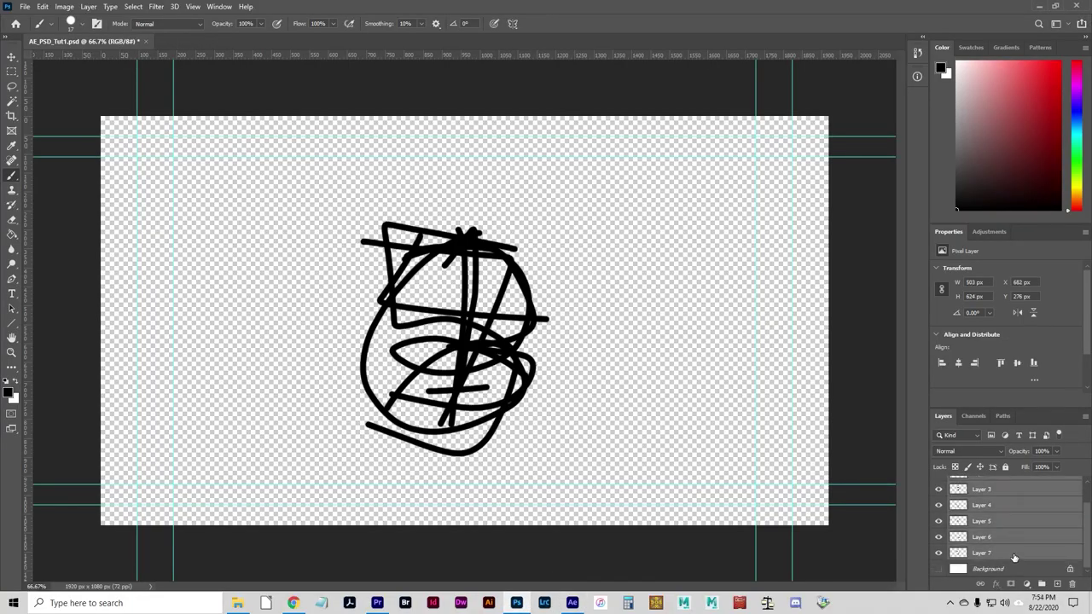
key("Delete")
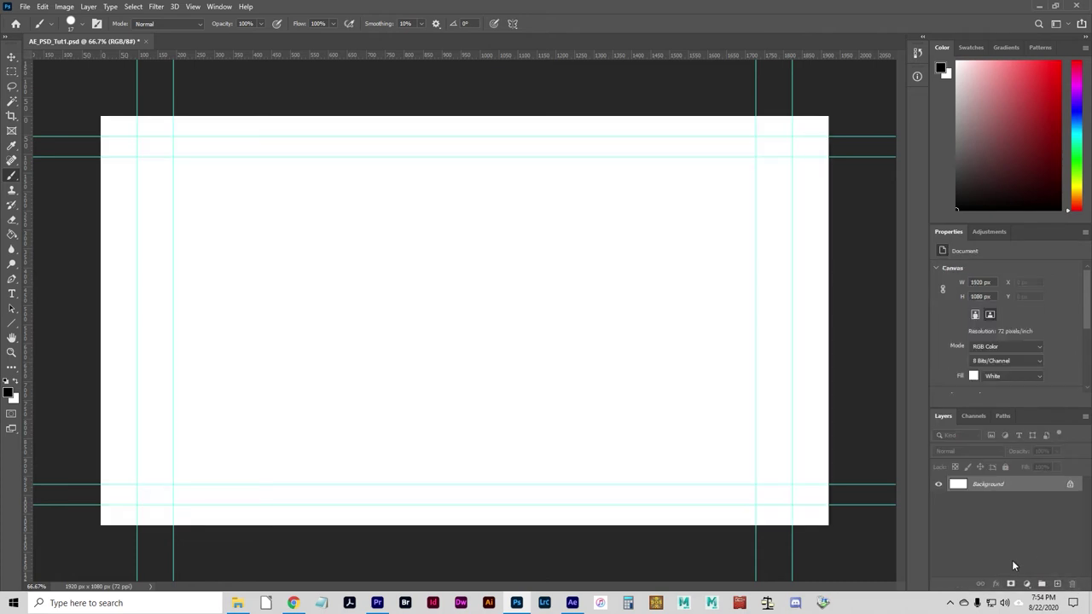
- Brush a round ball near the canvas's upper left on a new layer and a second, overlapping ball on another layer above the Background
left_click(1057, 584)
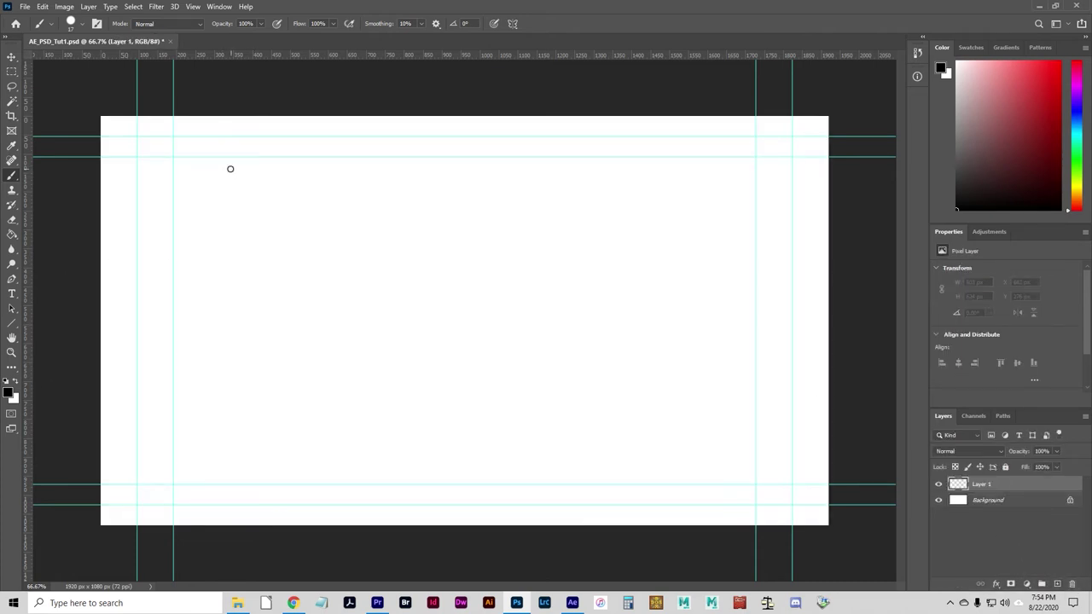
mouse_move(231, 169)
left_mouse_down()
mouse_move(226, 225)
mouse_move(258, 211)
mouse_move(232, 169)
left_mouse_up()
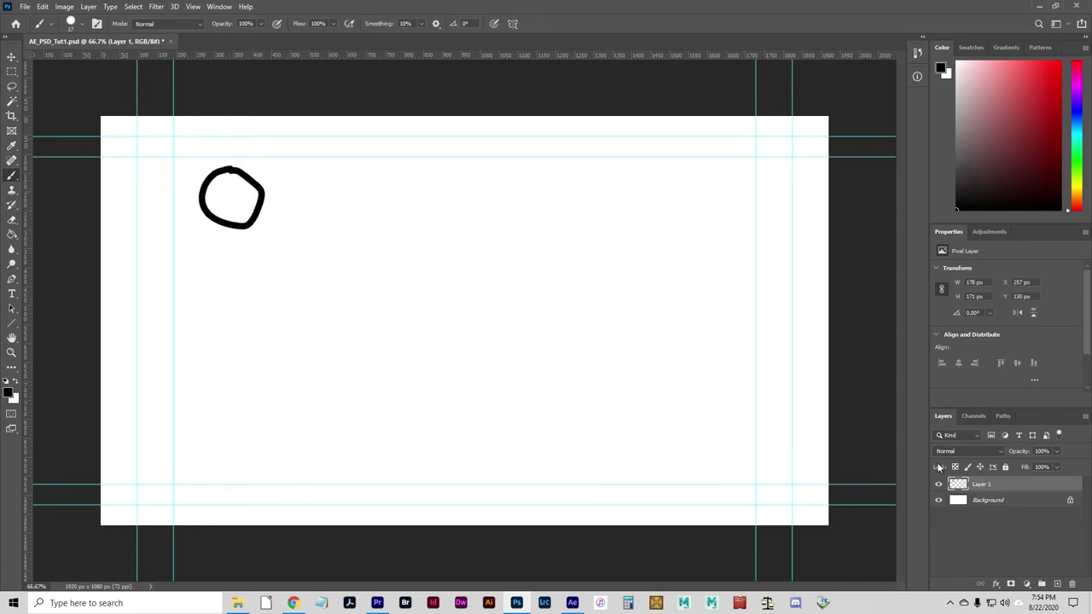
left_click(1032, 500)
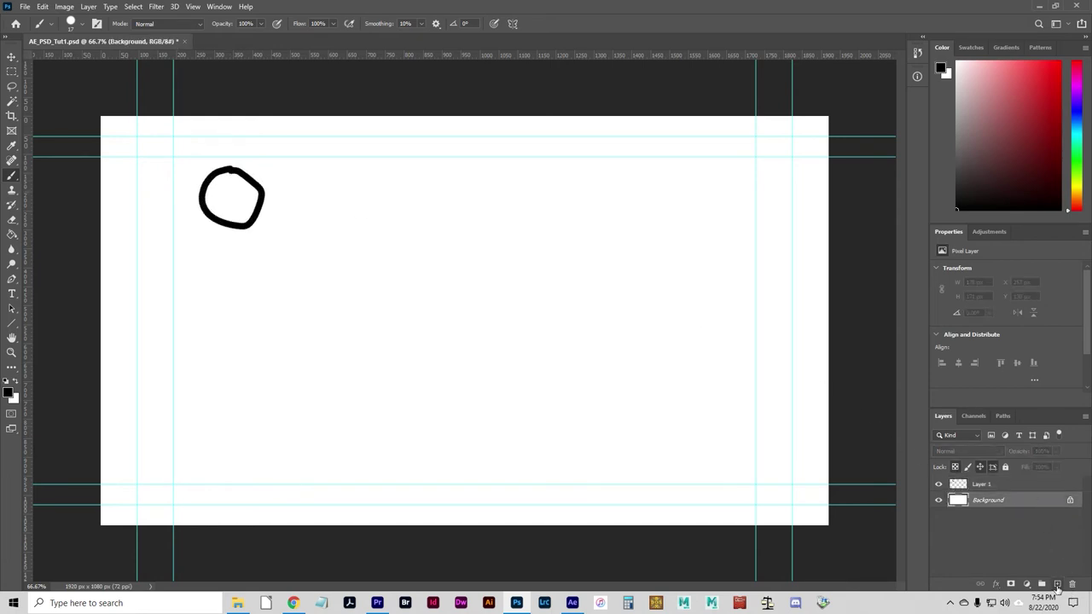
left_click(1058, 585)
mouse_move(290, 181)
left_mouse_down()
mouse_move(263, 182)
mouse_move(253, 210)
mouse_move(306, 258)
mouse_move(329, 206)
mouse_move(271, 178)
mouse_move(250, 216)
mouse_move(317, 241)
mouse_move(325, 184)
mouse_move(286, 182)
left_mouse_up()
key("ctrl+z")
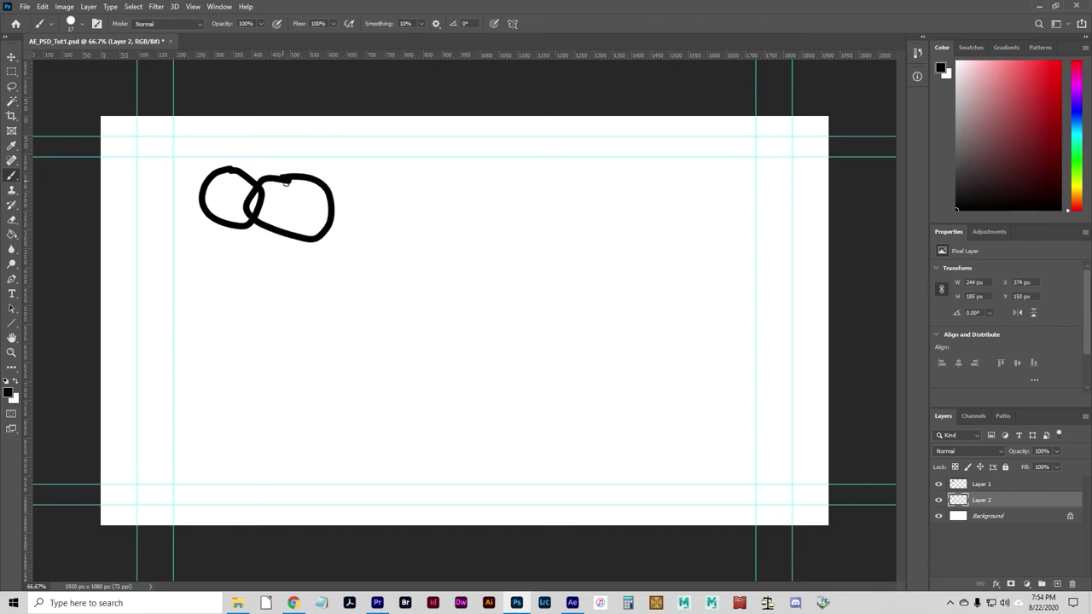
- Add two layers directly above the Background and brush a falling ball on each, the second one stretched diagonally
left_click(1041, 520)
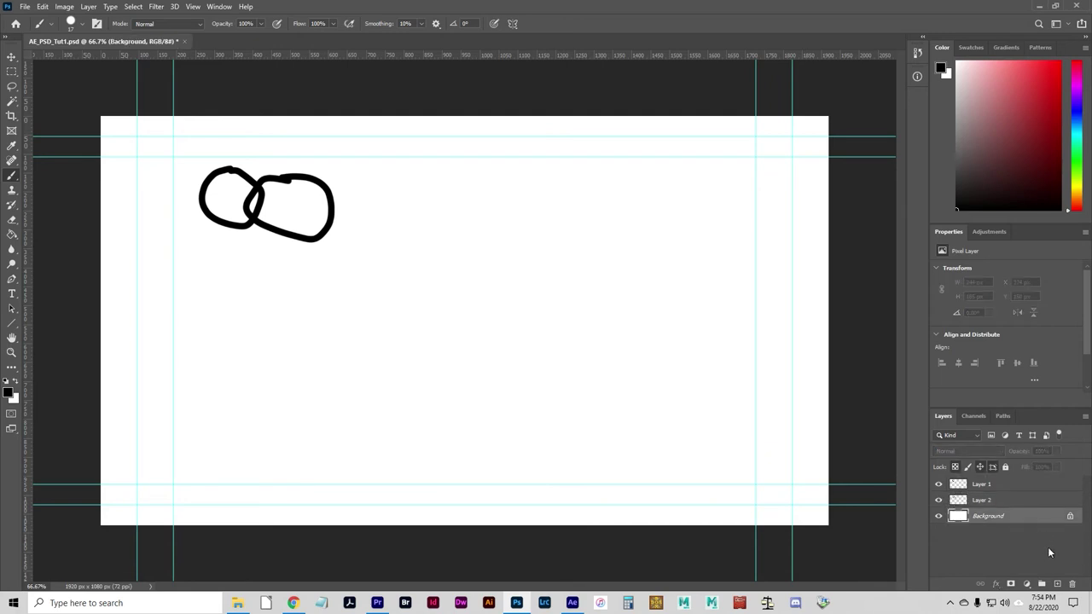
left_click(1056, 583)
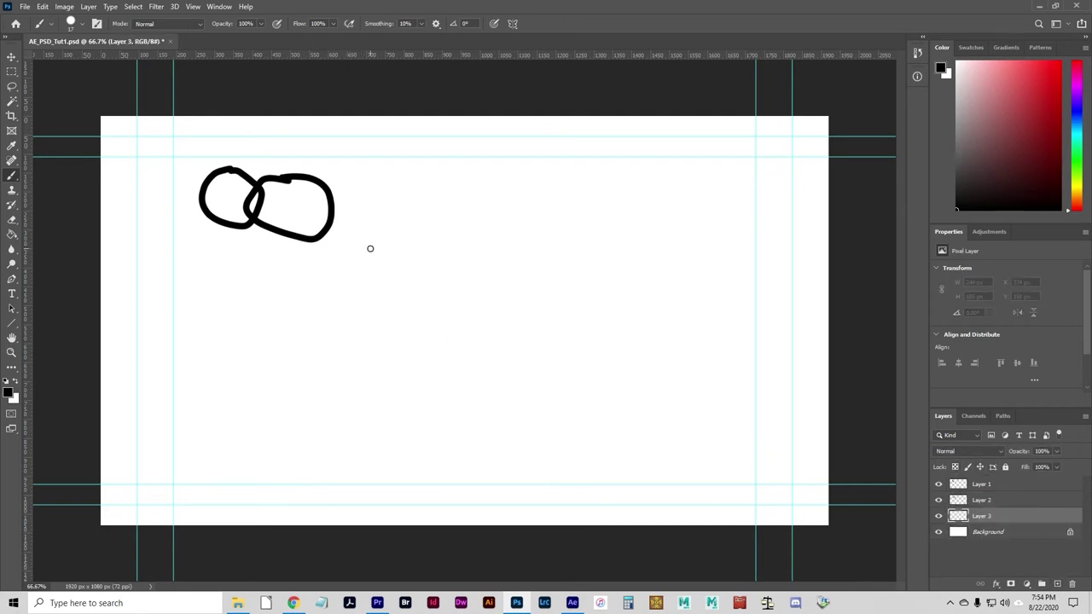
mouse_move(379, 258)
left_mouse_down()
mouse_move(317, 232)
mouse_move(306, 254)
mouse_move(319, 302)
mouse_move(389, 298)
mouse_move(381, 264)
left_mouse_up()
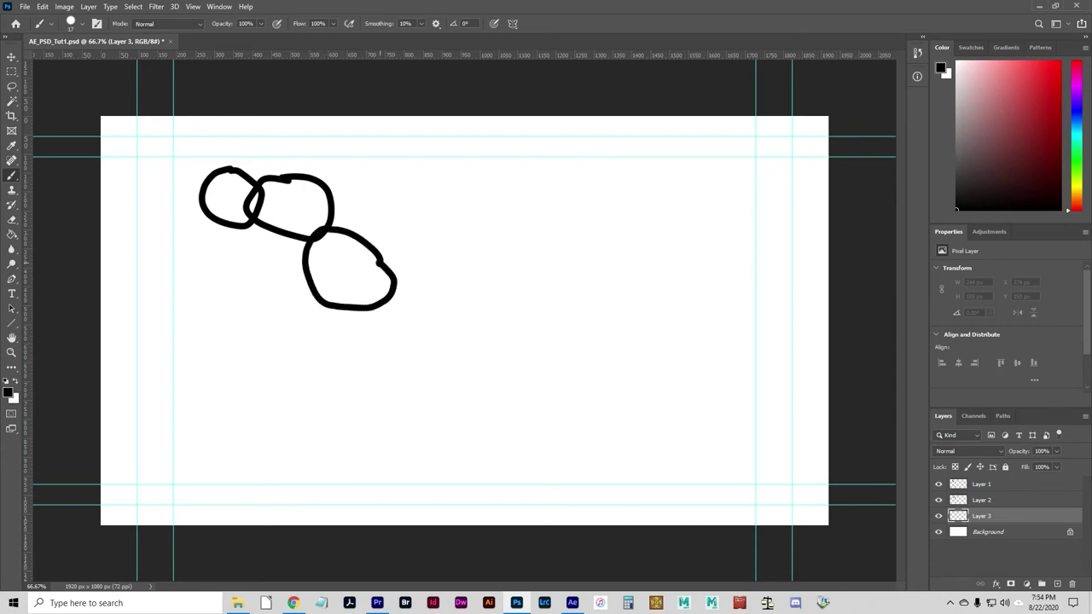
left_click(997, 536)
left_click(1056, 584)
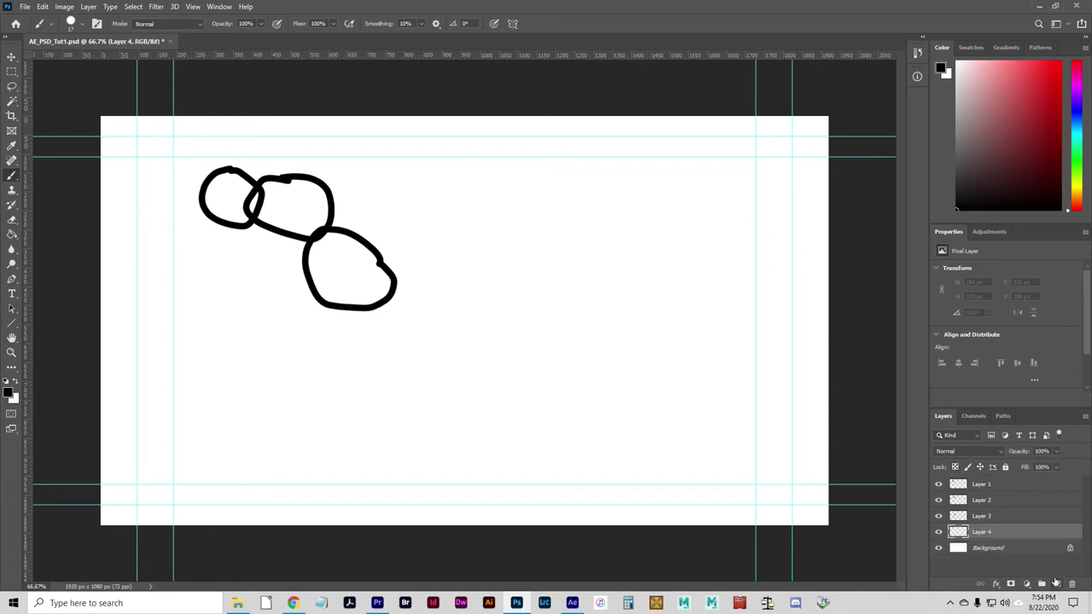
mouse_move(445, 395)
left_mouse_down()
mouse_move(378, 329)
mouse_move(365, 346)
mouse_move(370, 385)
mouse_move(402, 413)
mouse_move(448, 401)
mouse_move(433, 364)
left_mouse_up()
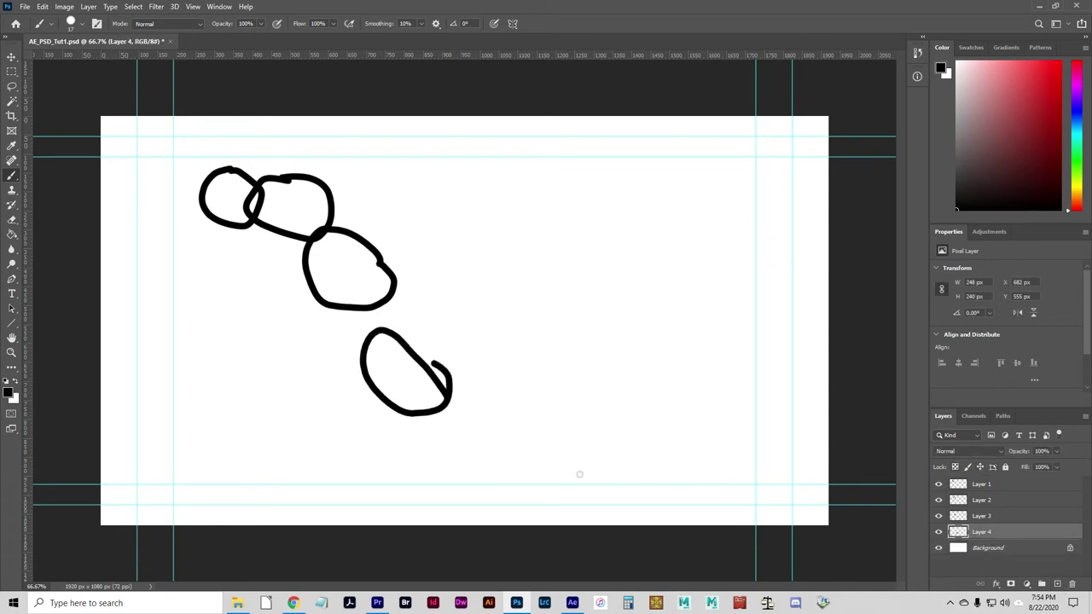
- Add a fifth layer above the Background and brush a flattened ball near the lower guide with an arrow rising to the upper right
left_click(1020, 550)
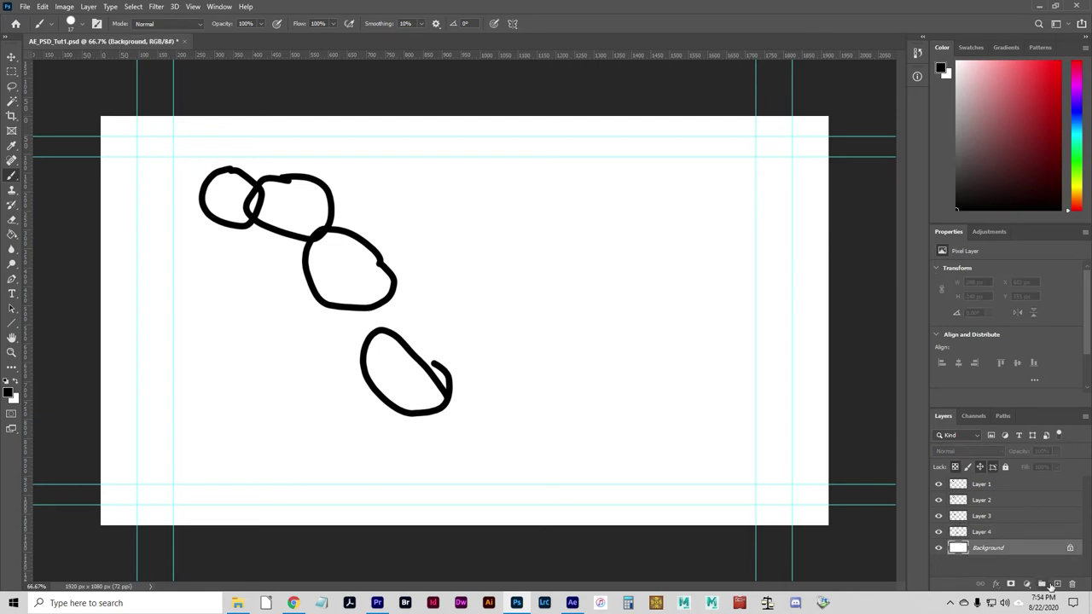
left_click(1055, 584)
mouse_move(487, 451)
left_mouse_down()
mouse_move(404, 463)
mouse_move(422, 484)
mouse_move(506, 484)
mouse_move(523, 463)
mouse_move(480, 447)
left_mouse_up()
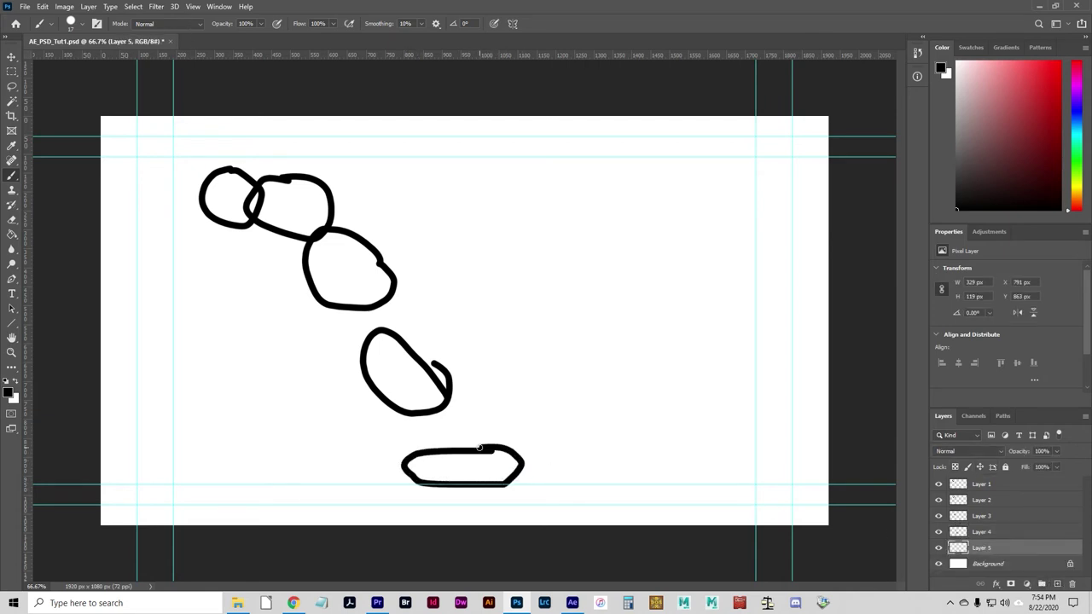
mouse_move(515, 408)
left_mouse_down()
mouse_move(540, 332)
mouse_move(585, 277)
mouse_move(556, 281)
mouse_move(599, 281)
mouse_move(585, 290)
mouse_move(592, 320)
mouse_move(584, 286)
mouse_move(539, 323)
left_mouse_up()
left_click_drag(495, 429, 510, 388)
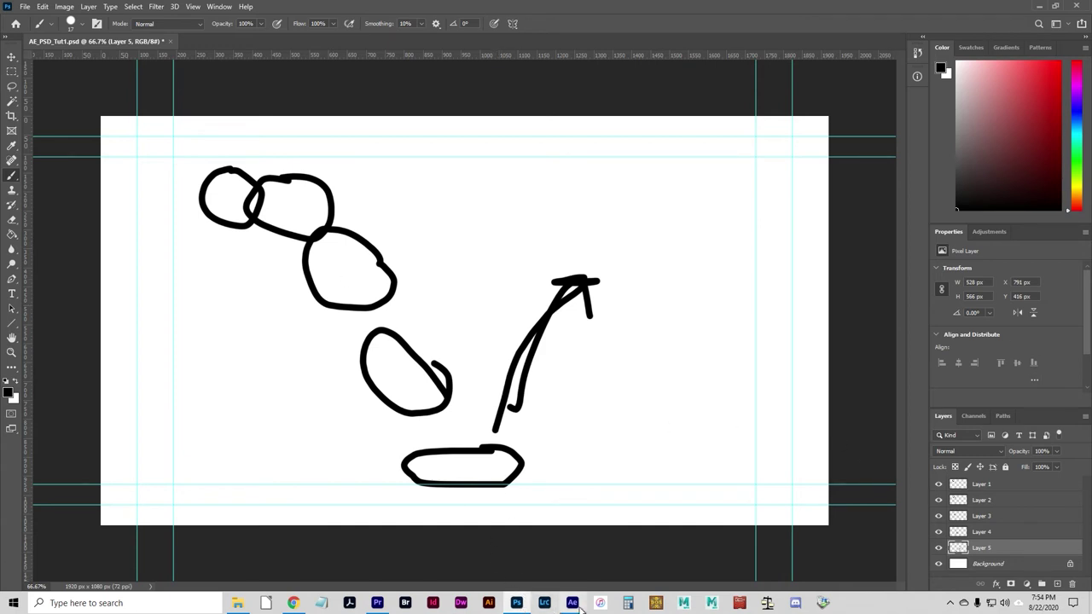
- Check the empty After Effects project, return to Photoshop, and quit it without saving AE_PSD_Tut1.psd
mouse_move(577, 605)
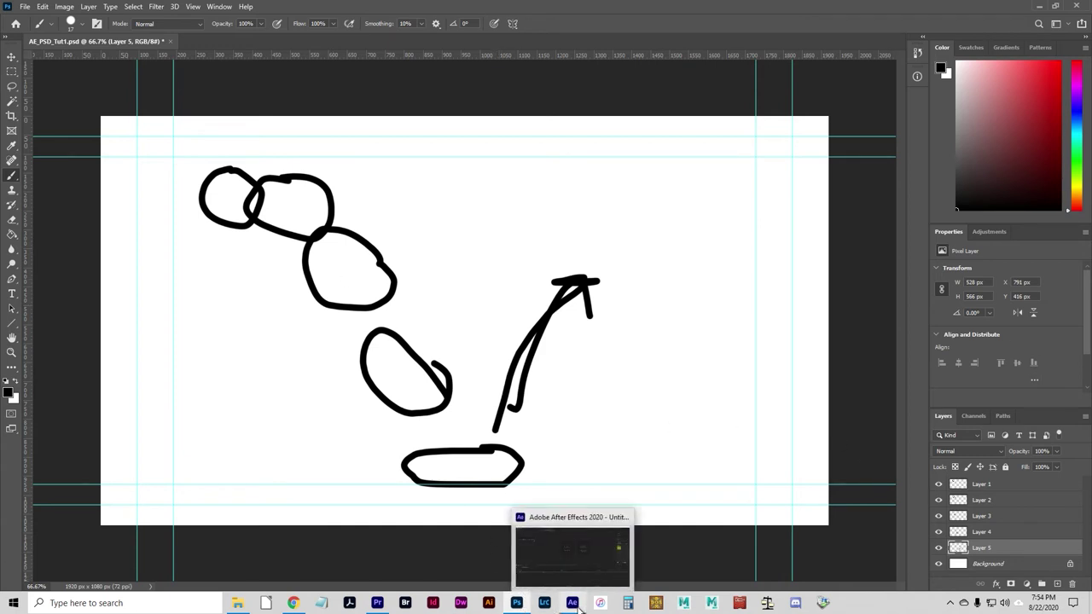
left_click(576, 606)
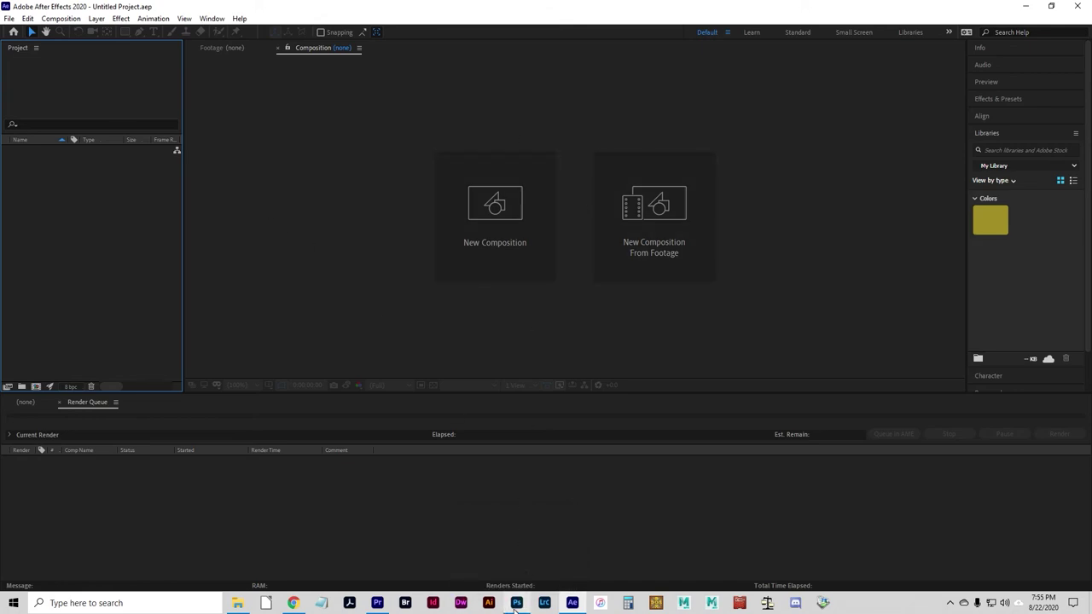
left_click(516, 603)
left_click(1084, 6)
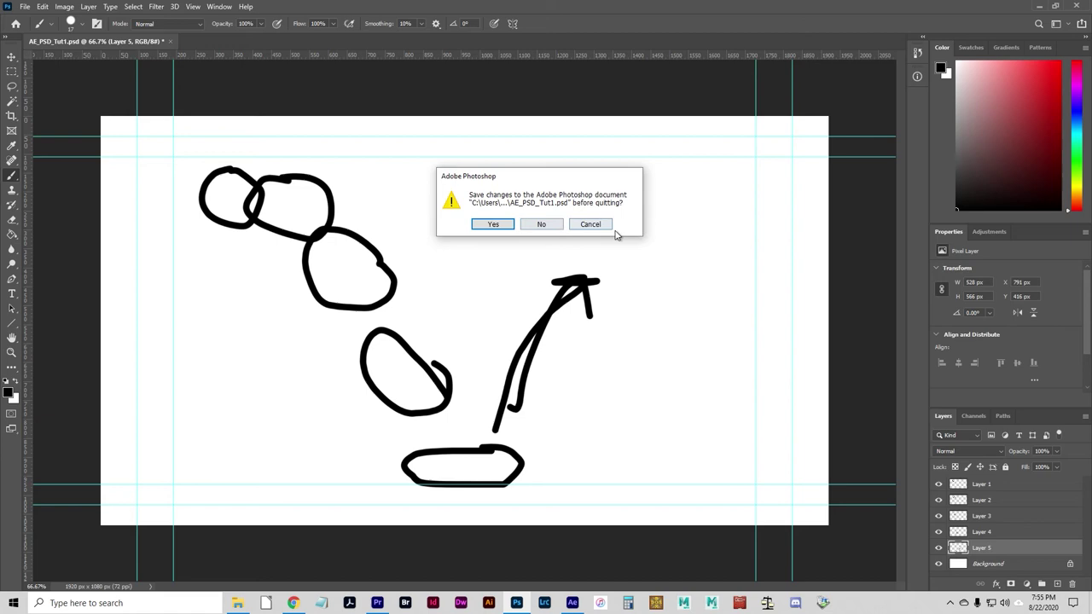
left_click(553, 225)
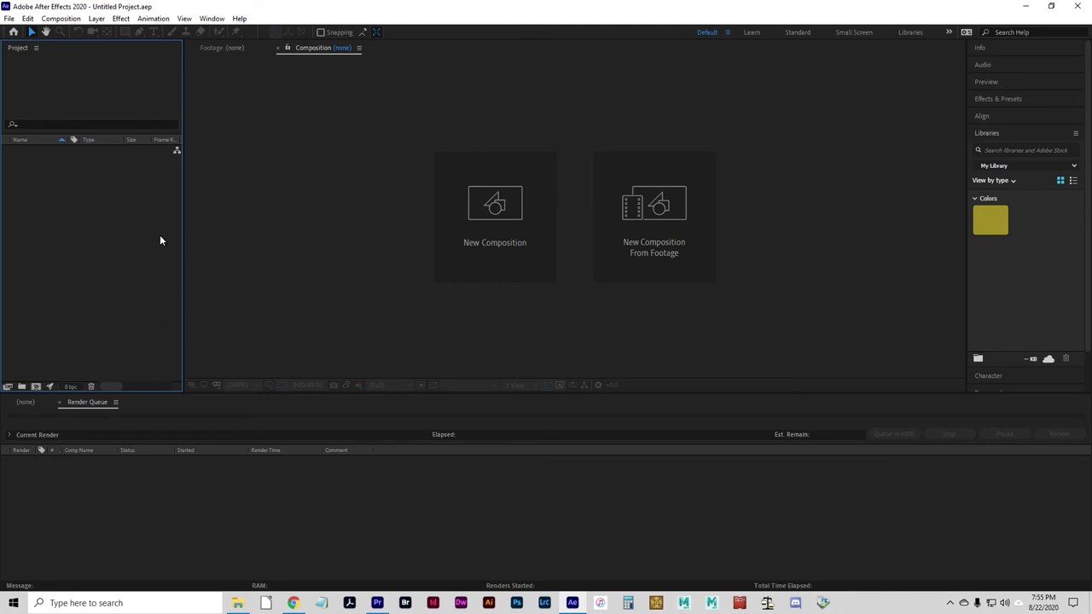
- Create a new composition with the HDTV 1080 24 preset and a duration of 0:00:01:00
left_click(483, 213)
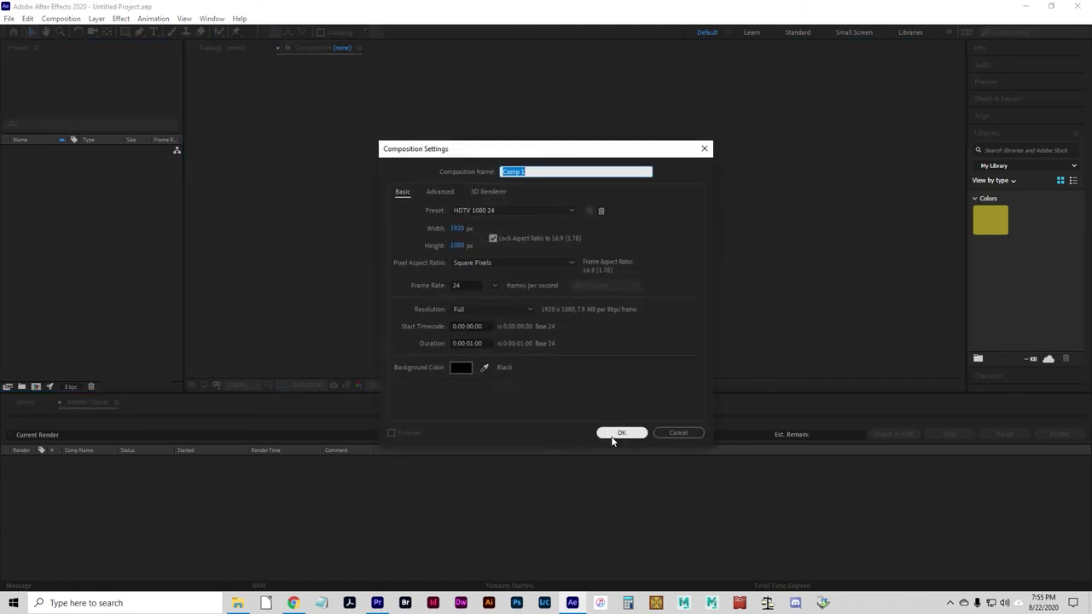
left_click(467, 344)
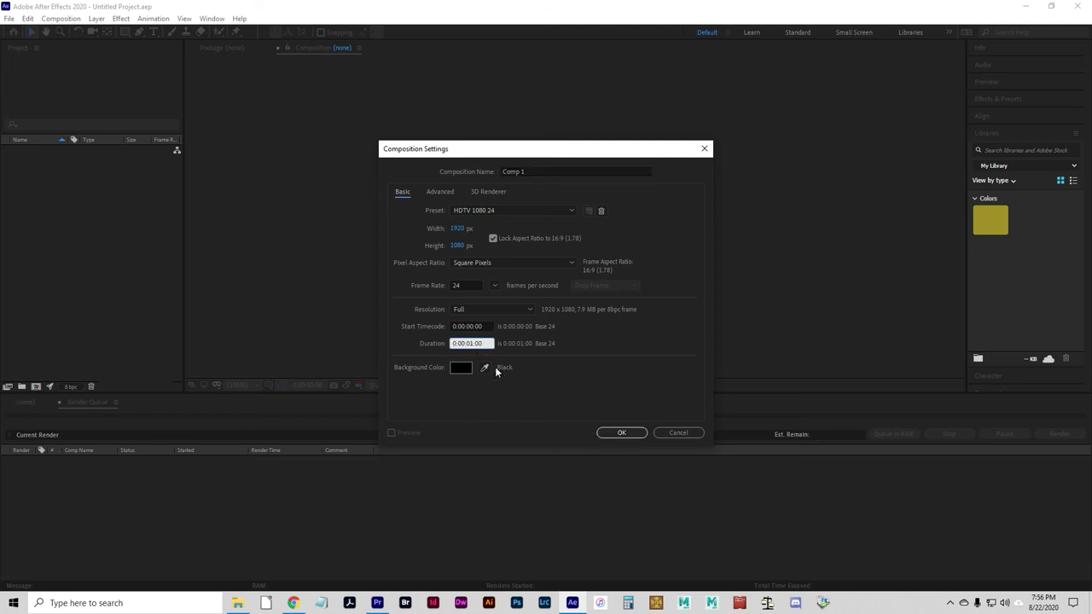
left_click(634, 433)
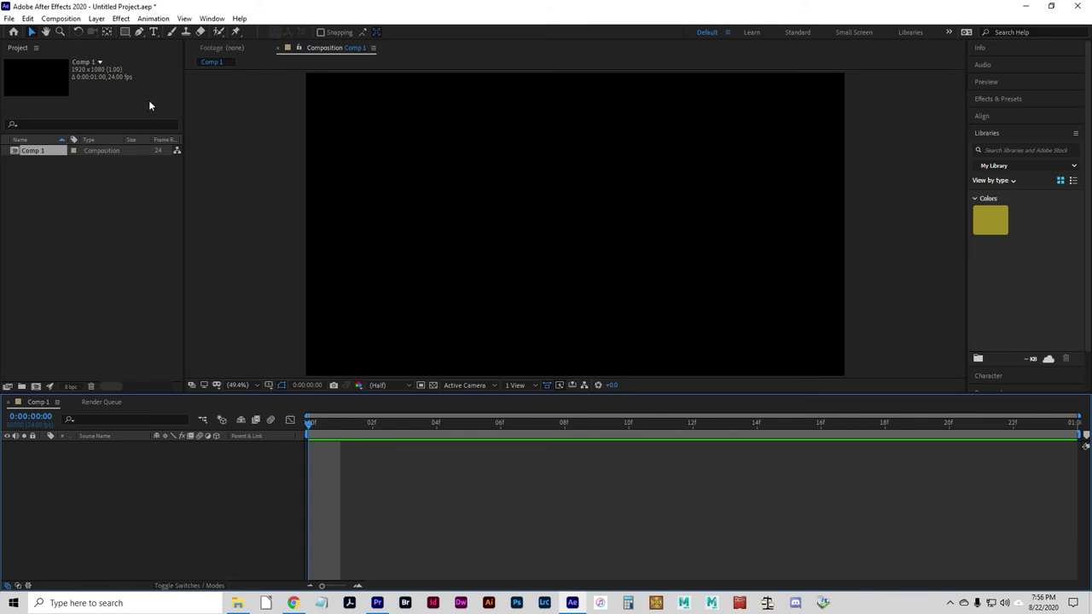
- Draw a red circle with a 2 px white stroke near the center of the composition using the Ellipse Tool
left_click(124, 32)
left_click(124, 33)
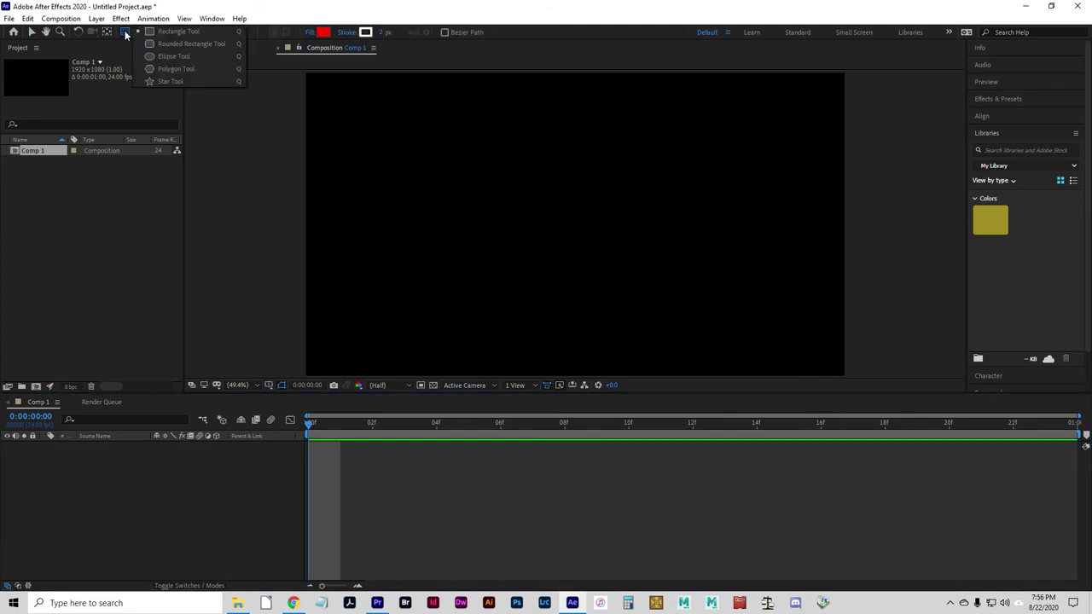
left_click(185, 54)
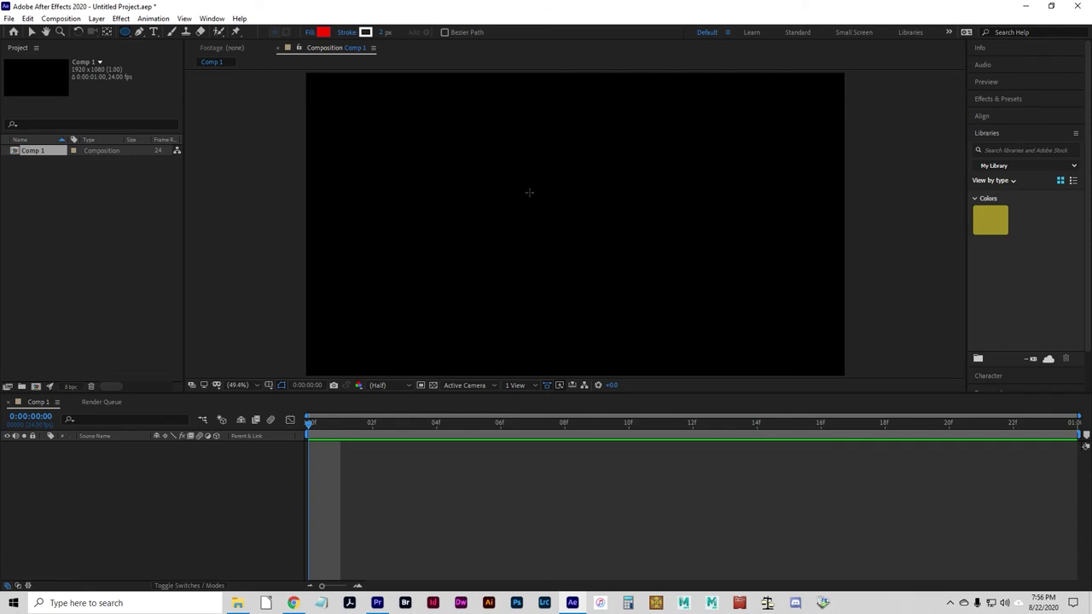
left_click_drag(571, 188, 614, 241)
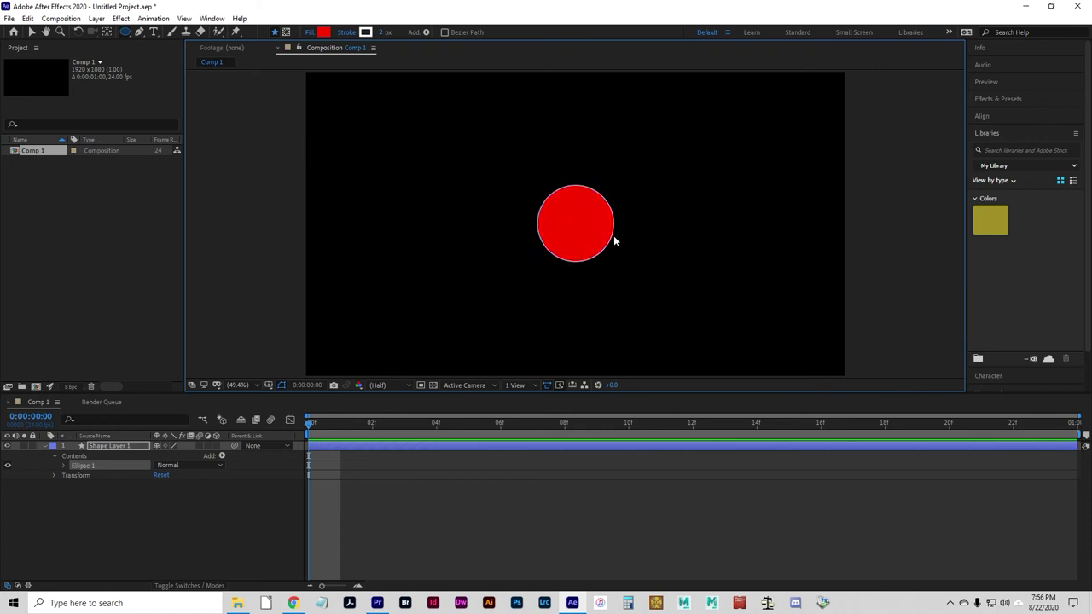
- Nudge the red circle slightly down and to the left, and fine-tune its anchor point near the circle's center
key("space")
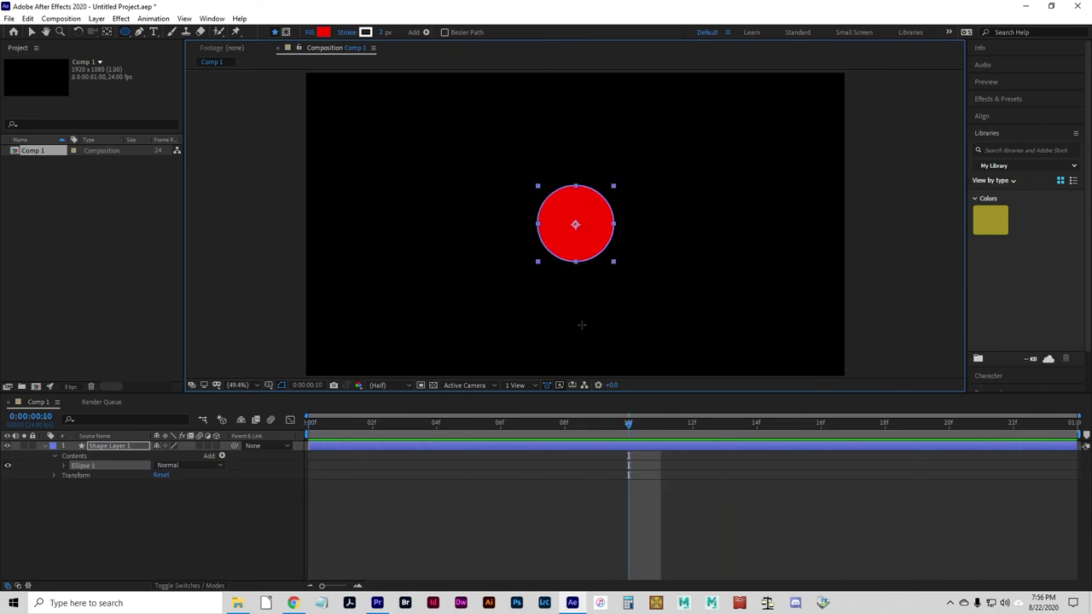
key("v")
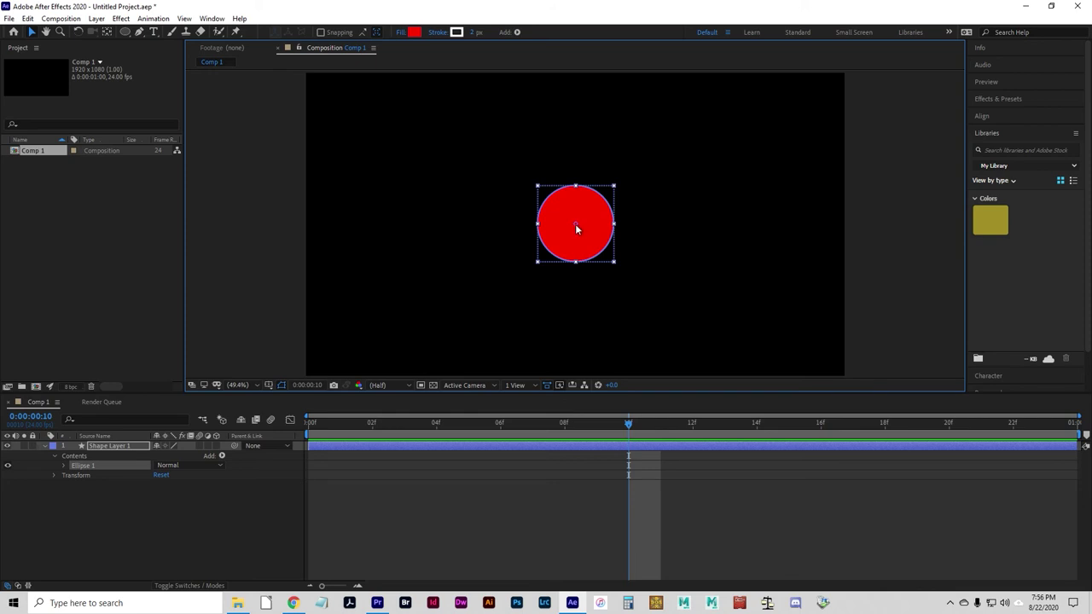
left_click_drag(576, 228, 571, 235)
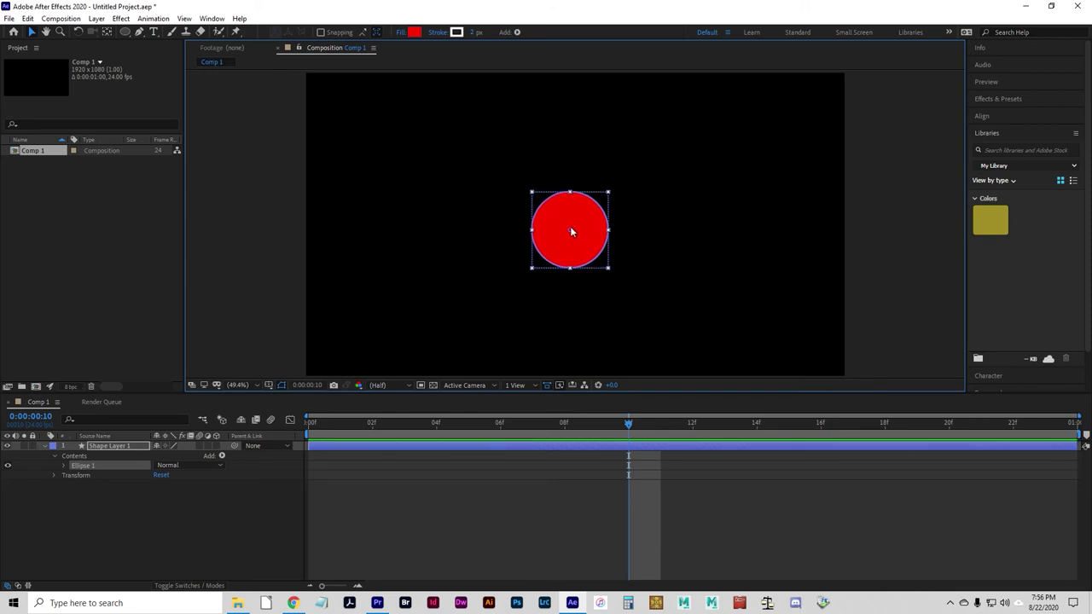
key("y")
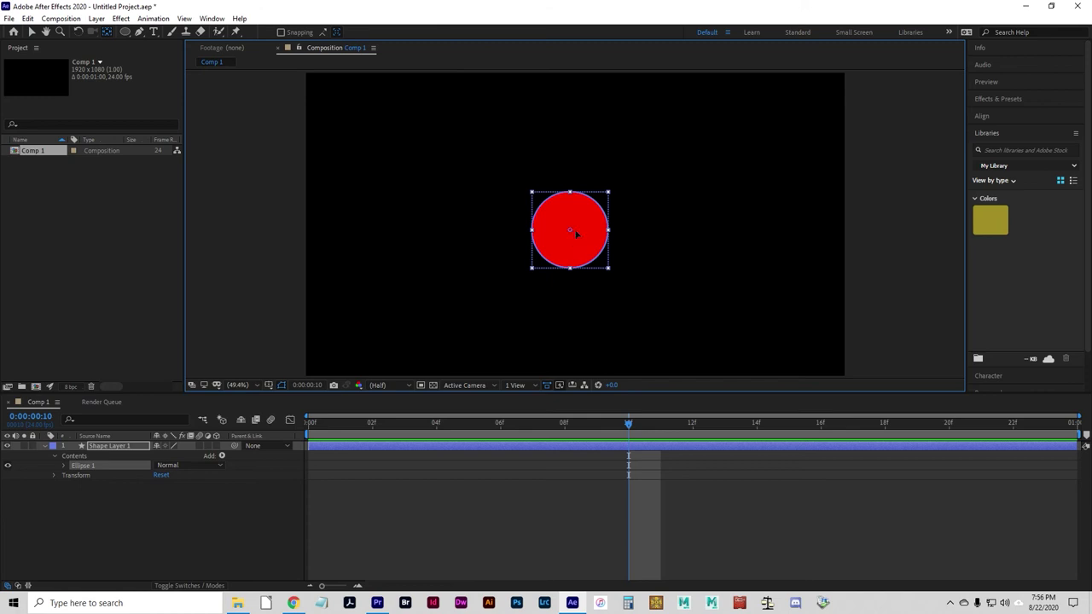
mouse_move(576, 234)
left_mouse_down()
mouse_move(568, 225)
mouse_move(571, 234)
left_mouse_up()
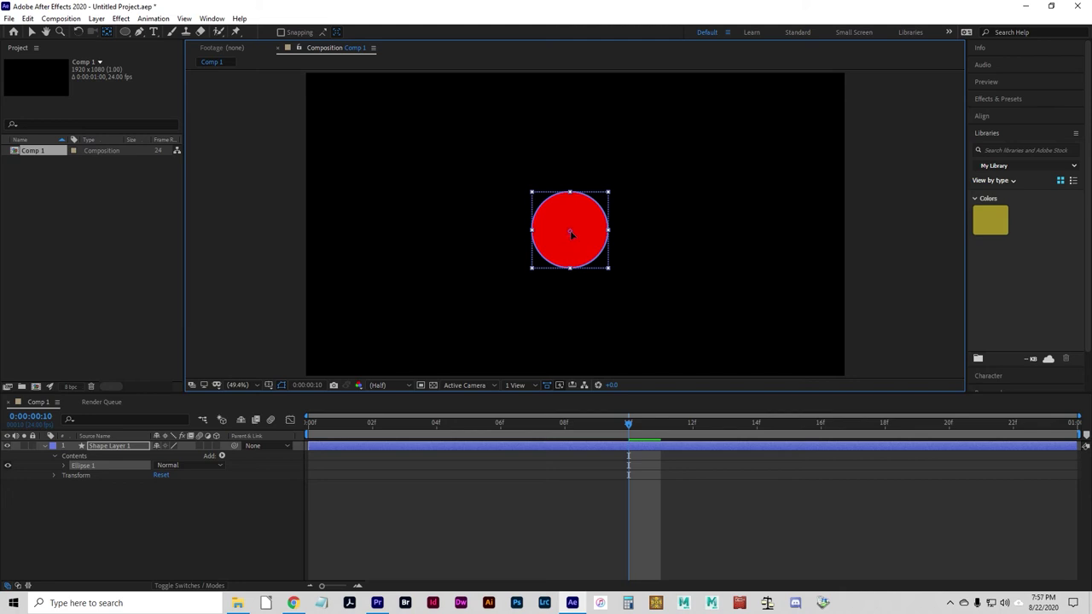
- Try squashing the circle vertically, undo it, and place the anchor point at the circle's bottom edge
key("v")
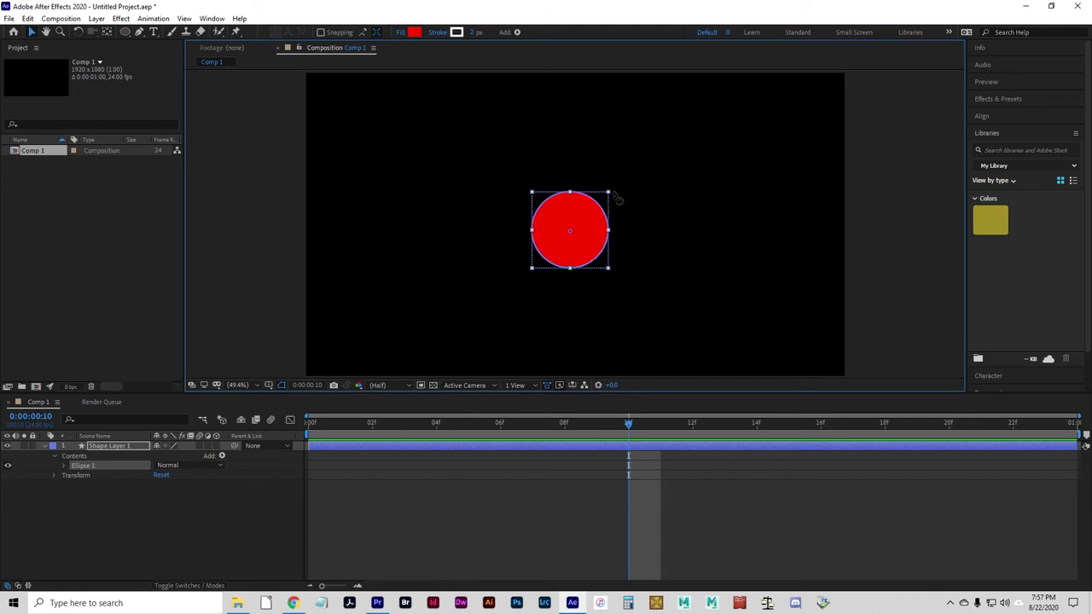
mouse_move(609, 192)
left_mouse_down()
mouse_move(632, 236)
mouse_move(609, 191)
left_mouse_up()
key("y")
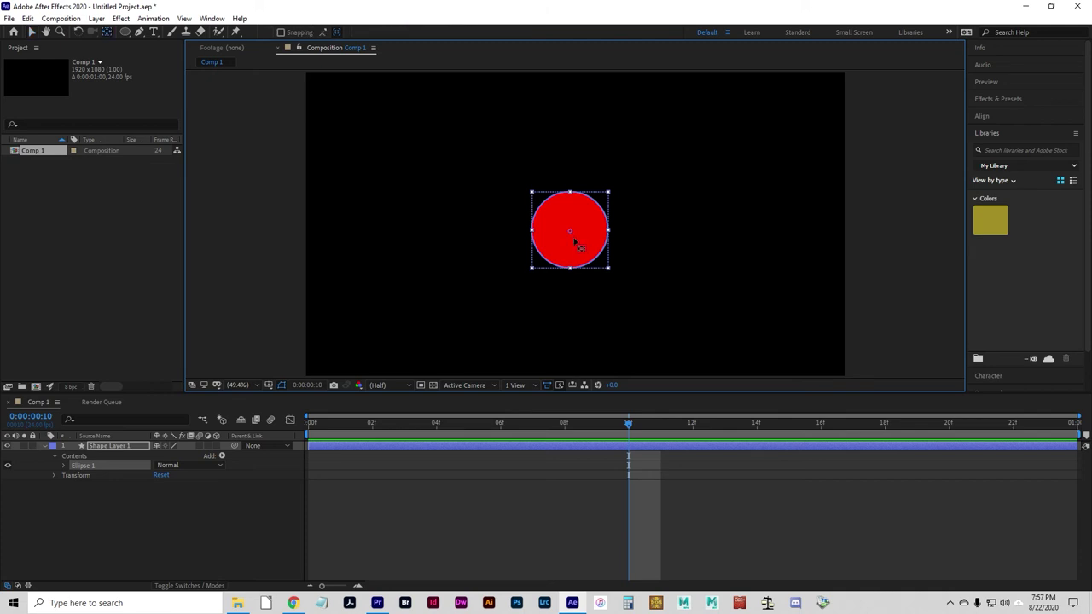
left_click_drag(580, 247, 583, 266)
left_click_drag(571, 194, 570, 261)
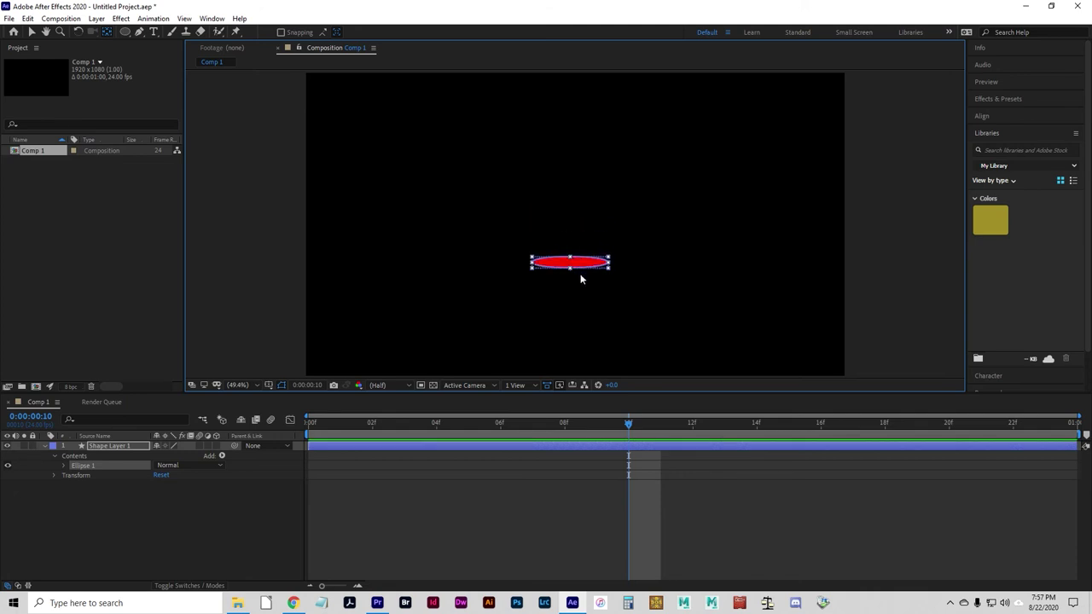
key("ctrl+z")
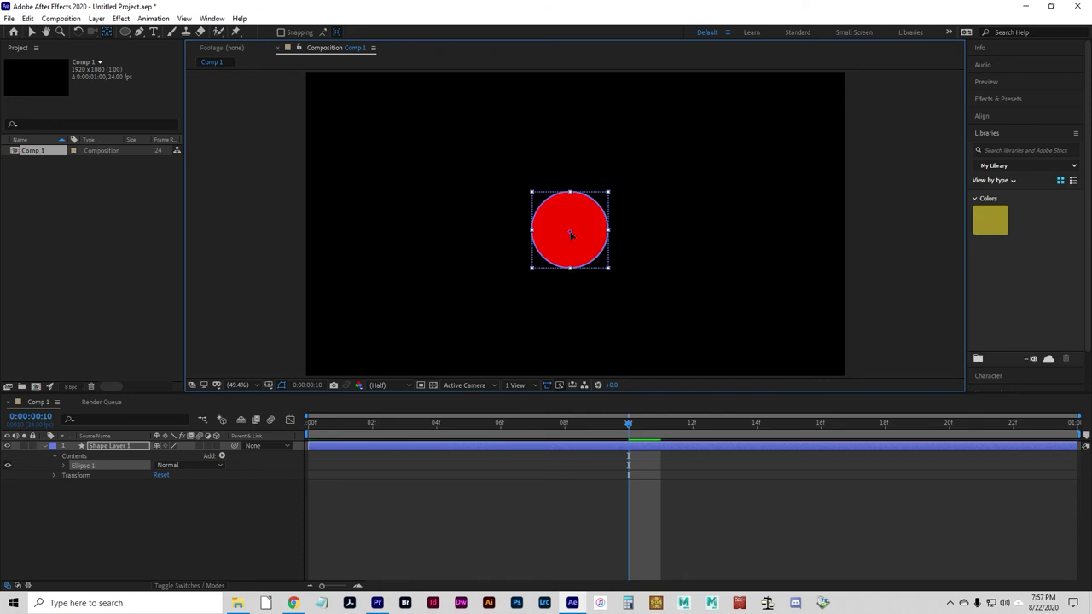
mouse_move(570, 194)
left_mouse_down()
mouse_move(576, 226)
mouse_move(572, 193)
left_mouse_up()
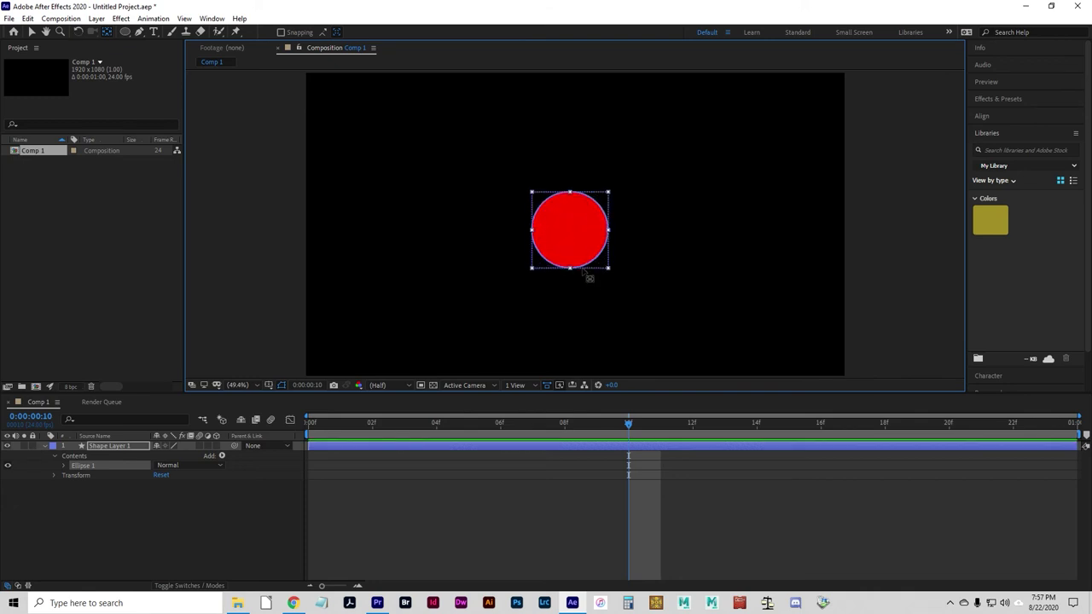
- Move the red circle to the upper-left corner of the composition, with the current time at 0:00:00:00
left_click_drag(578, 225, 358, 111)
left_click(304, 419)
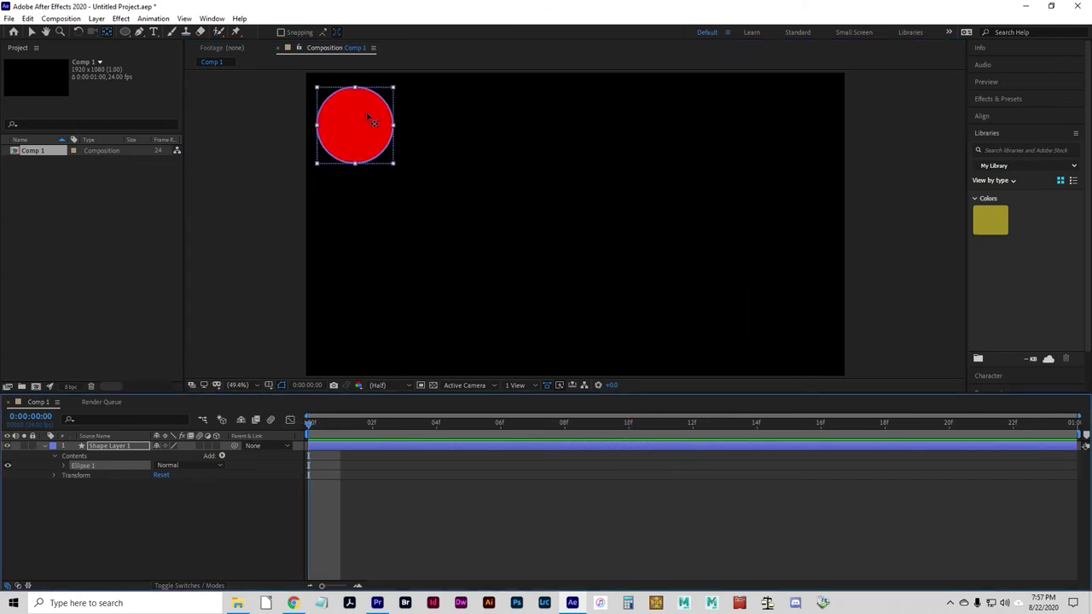
mouse_move(365, 112)
left_mouse_down()
mouse_move(634, 221)
mouse_move(380, 155)
mouse_move(356, 107)
mouse_move(377, 101)
left_mouse_up()
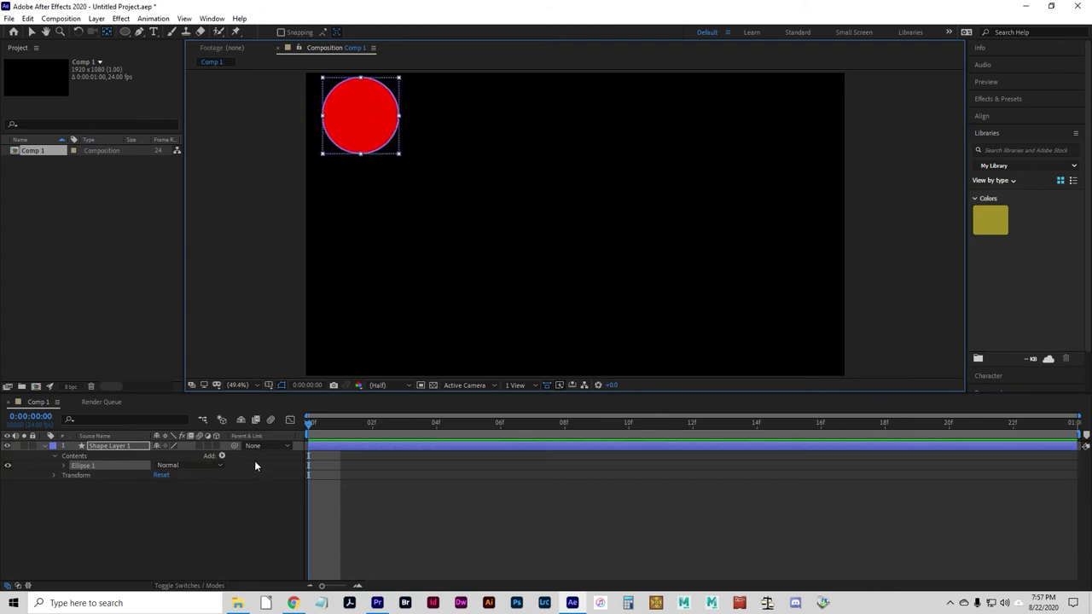
- Preview the composition and scrub through the first frames, returning to 0:00:00:00
left_click(575, 225)
key("space")
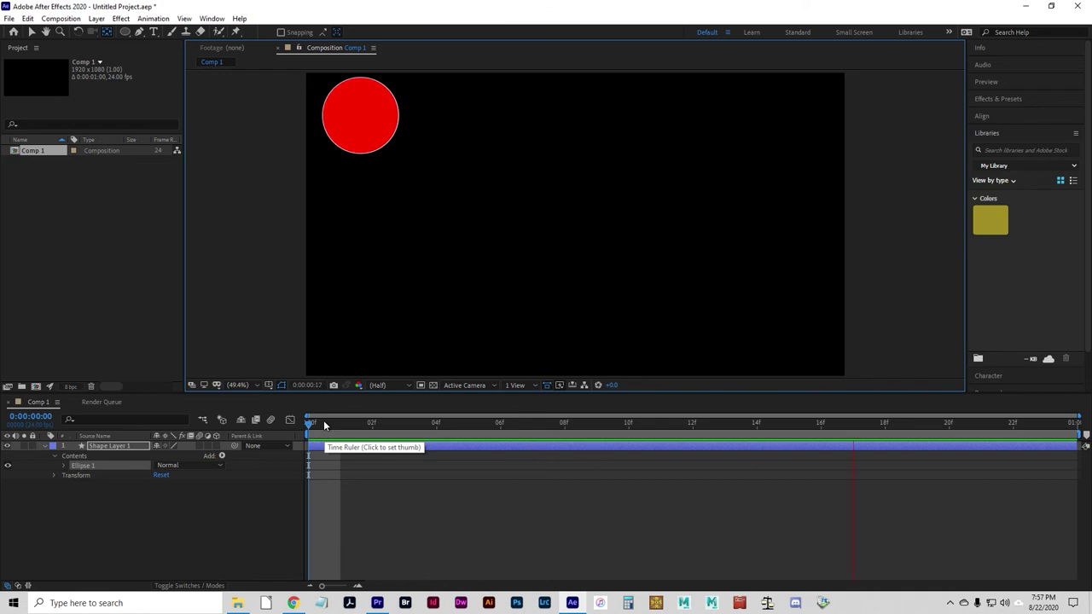
key("space")
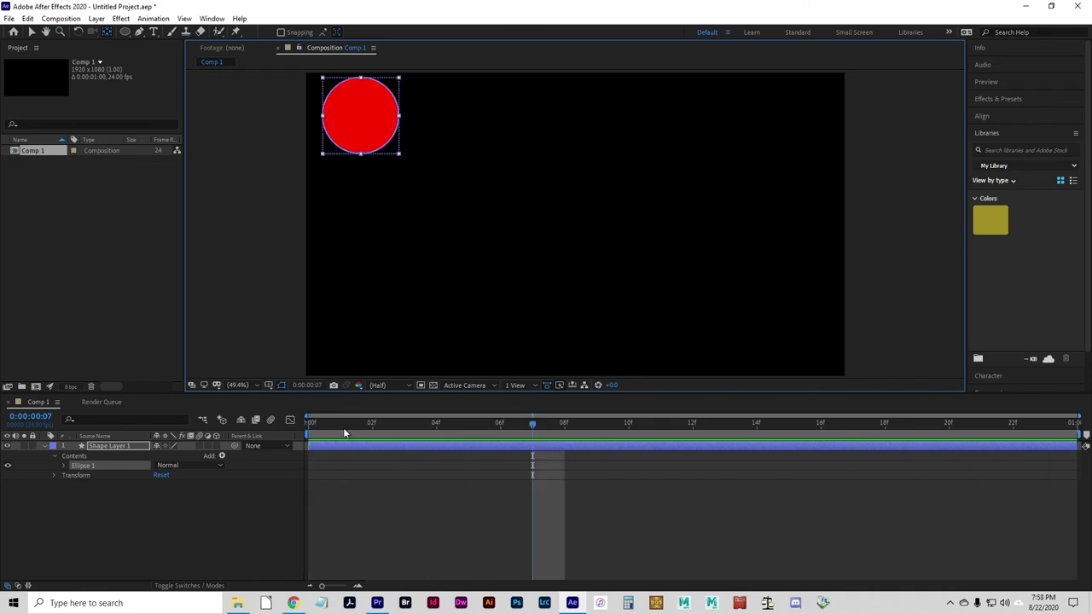
left_click_drag(333, 424, 359, 427)
key("space")
key("space")
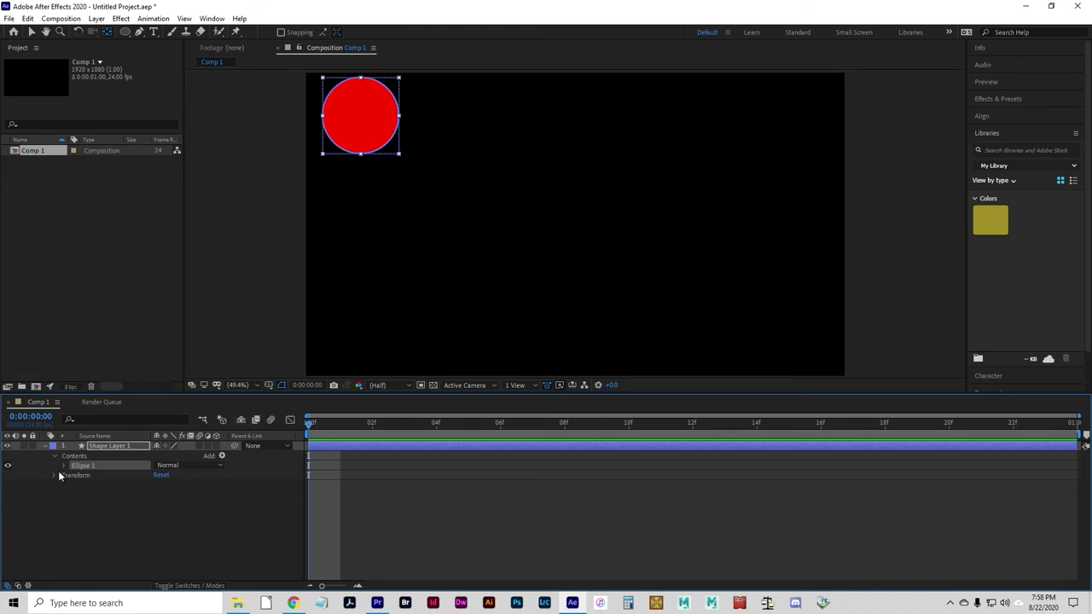
- Expand the Transform properties of Shape Layer 1 and inspect its Position values
left_click(88, 476)
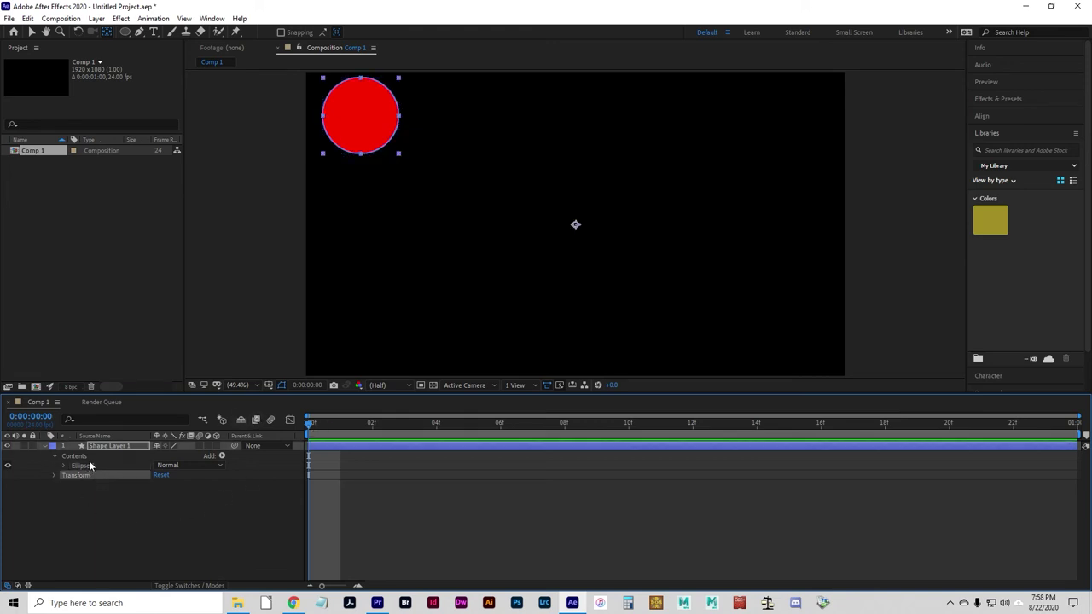
left_click(90, 465)
left_click(94, 478)
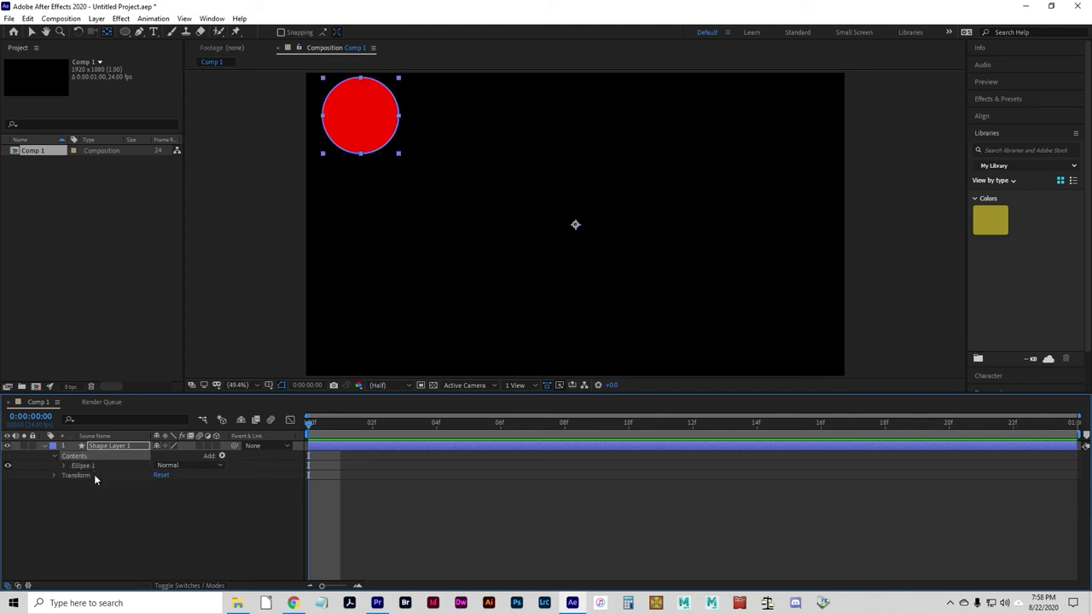
left_click(83, 476)
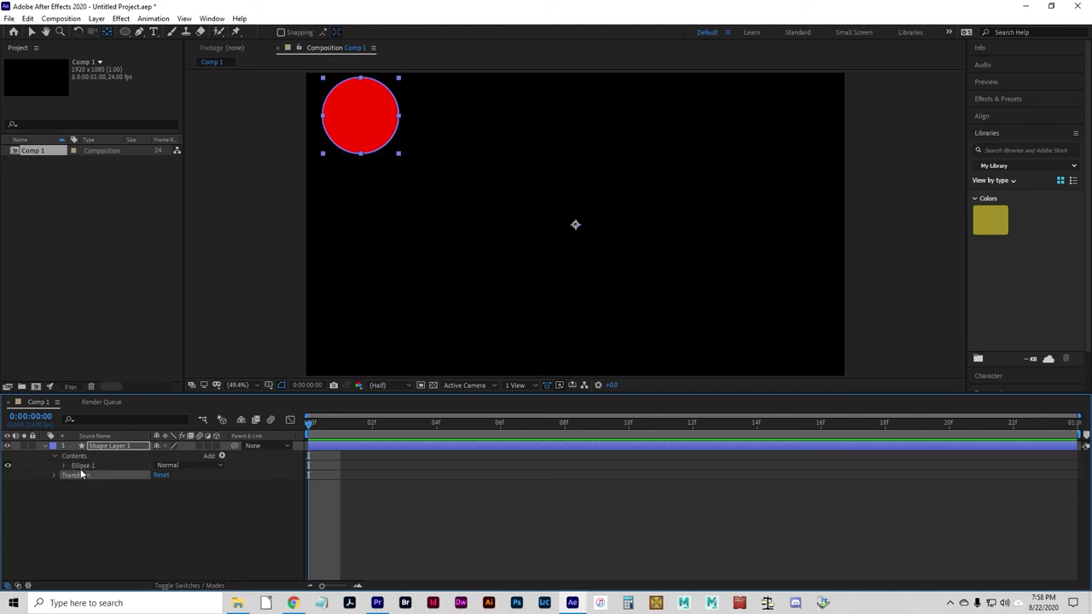
left_click(56, 477)
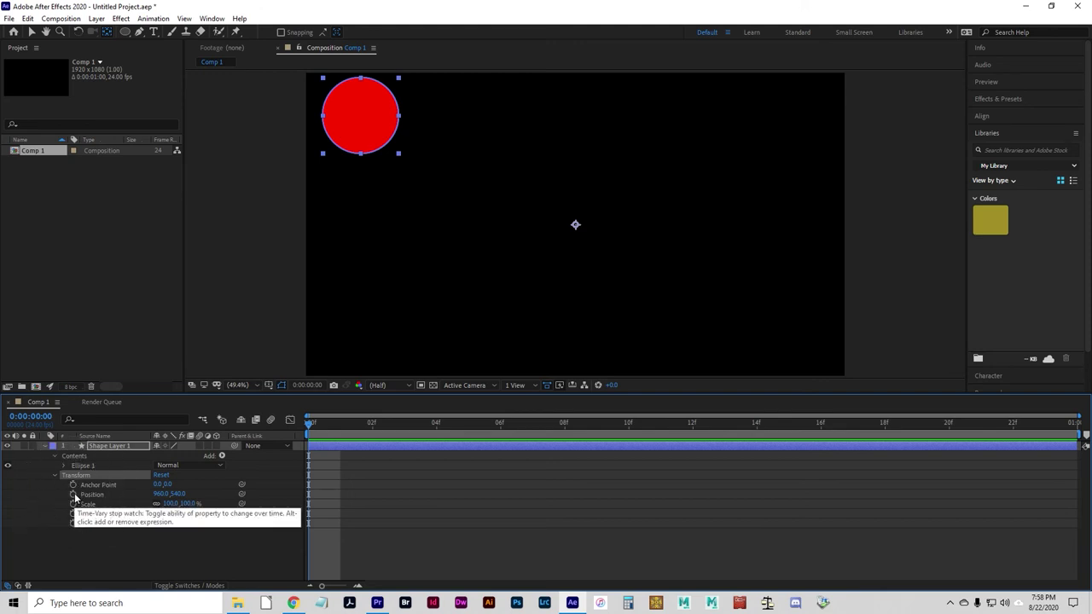
left_click(162, 494)
left_click(178, 495)
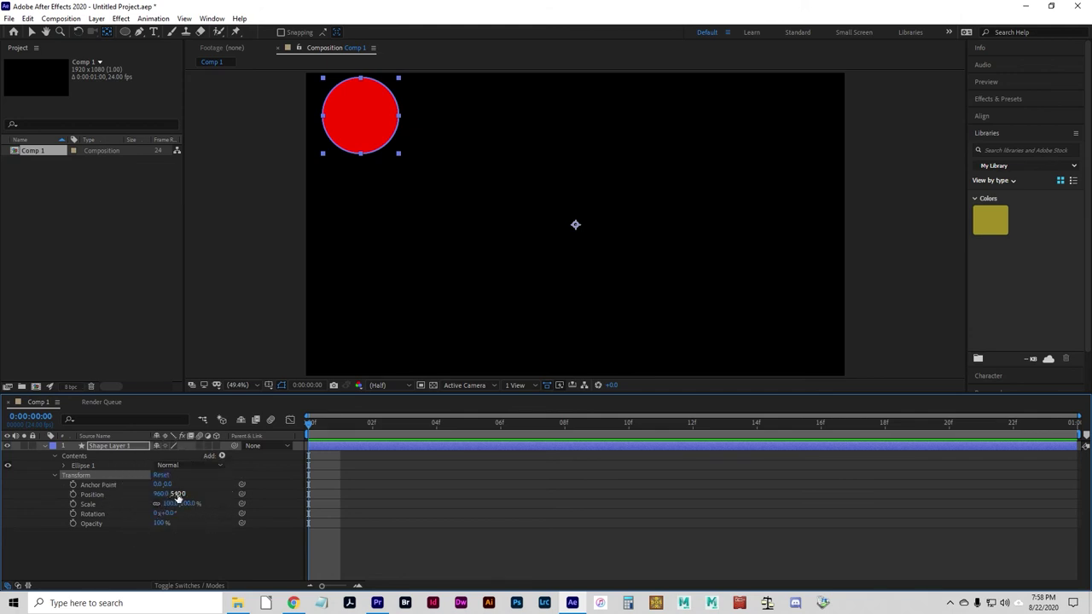
- Switch to the Selection tool and set a Position keyframe for Shape Layer 1 at 0:00:00:00
left_click(72, 493)
left_click(31, 34)
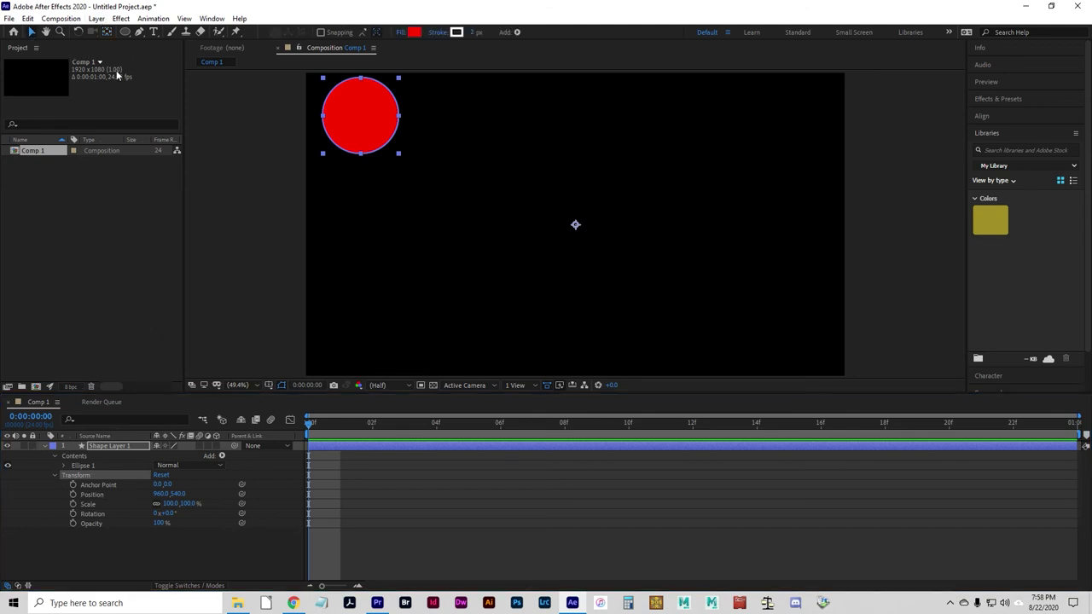
left_click(35, 36)
left_click(73, 495)
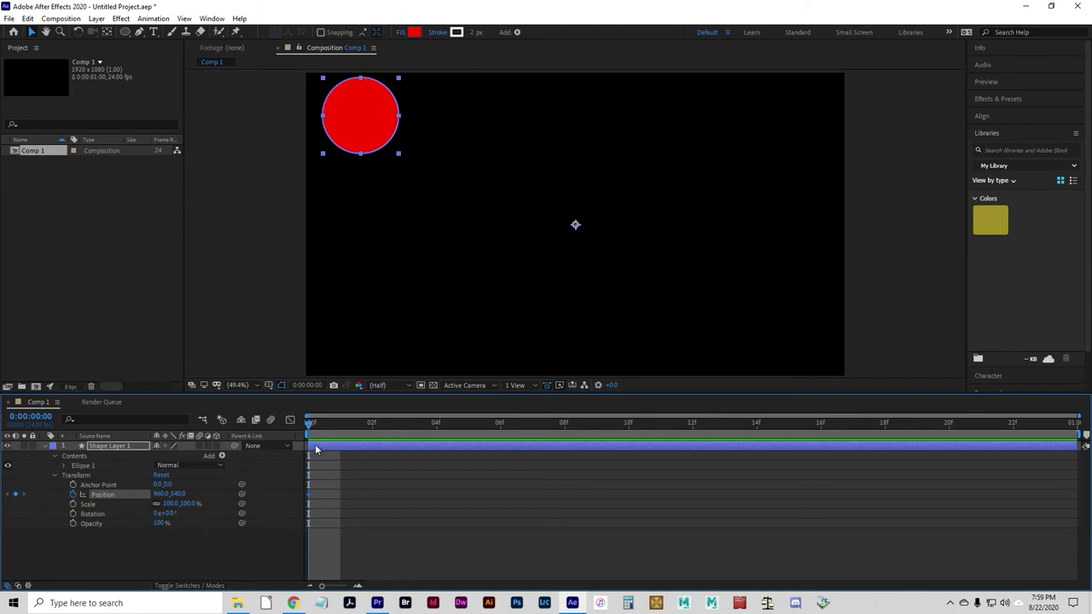
left_click(308, 502)
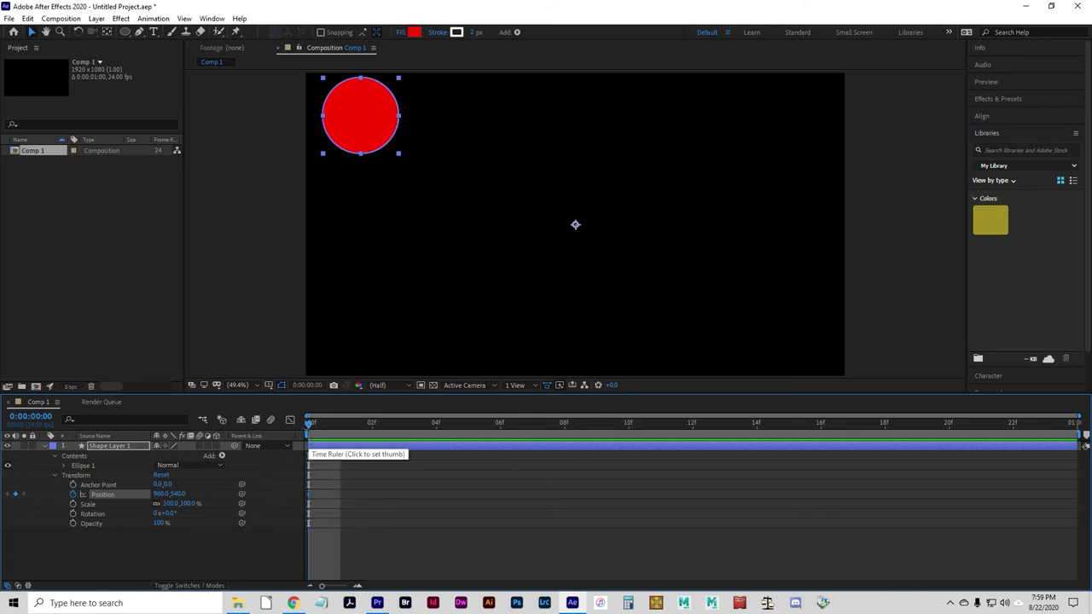
left_click(308, 432)
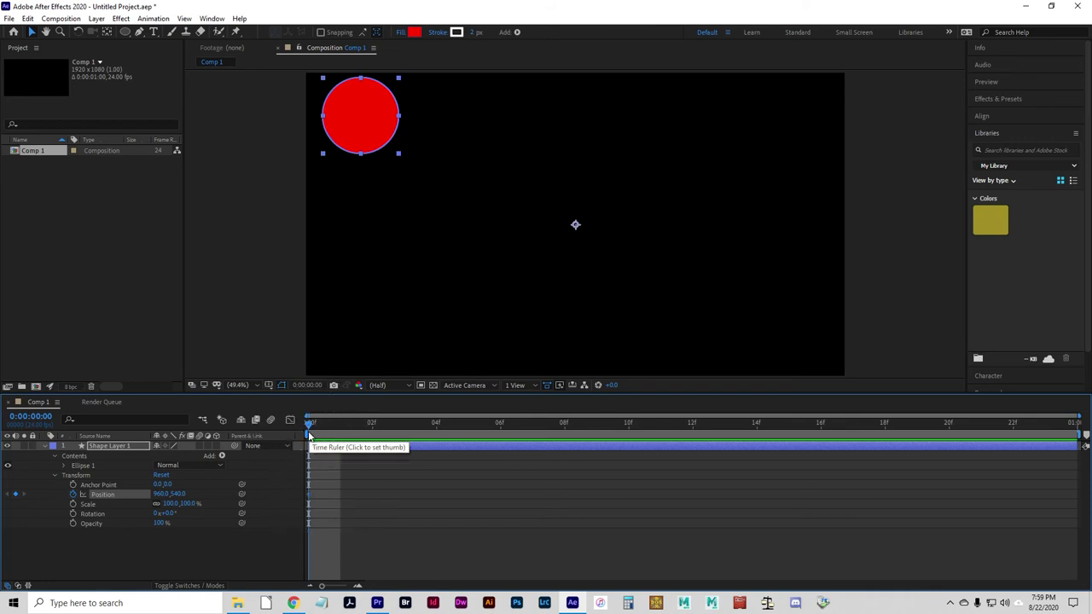
left_click(71, 498)
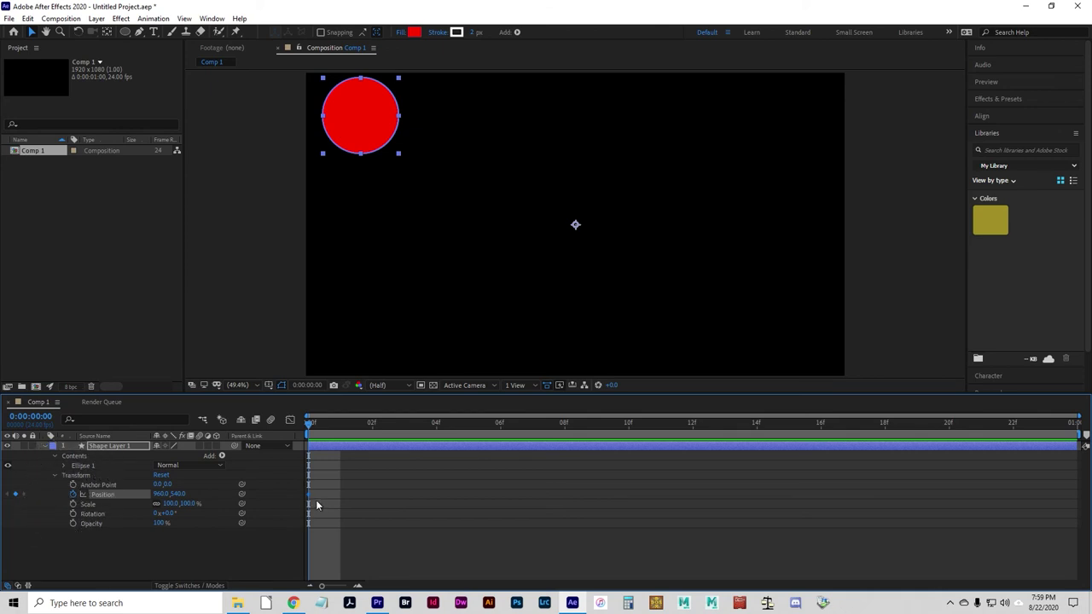
- Check the Position keyframe on the timeline, preview the composition, and return to the first frame
left_click(341, 424)
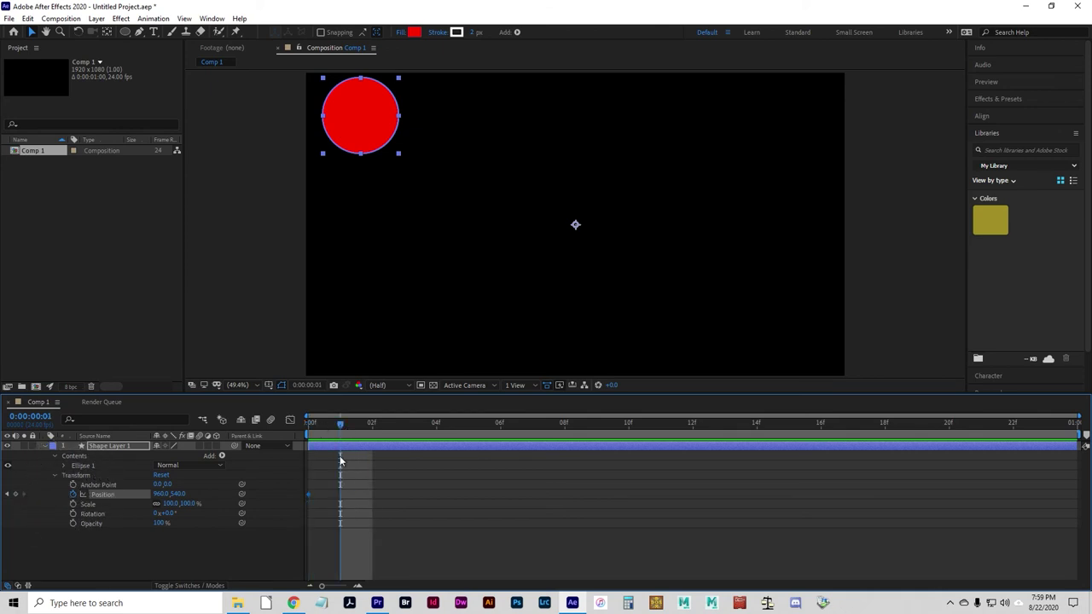
left_click(308, 504)
key("space")
key("n")
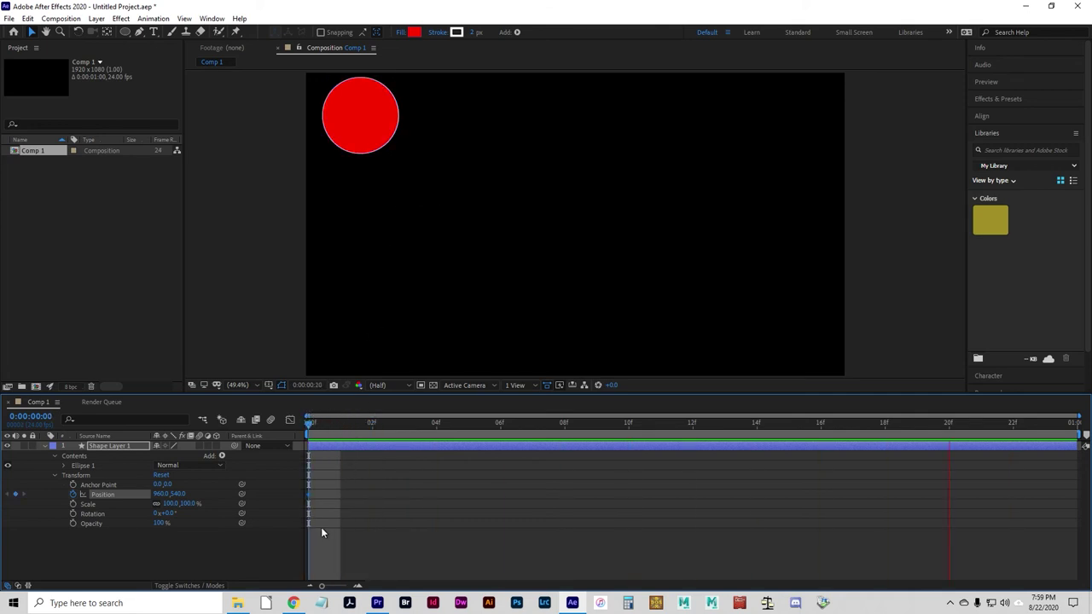
key("space")
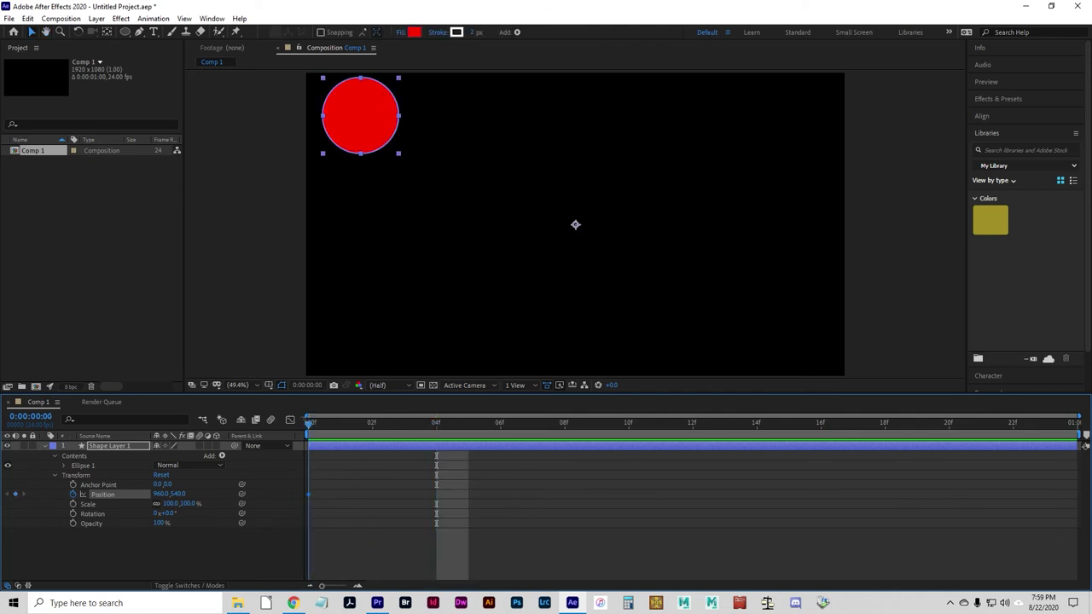
left_click_drag(451, 490, 314, 491)
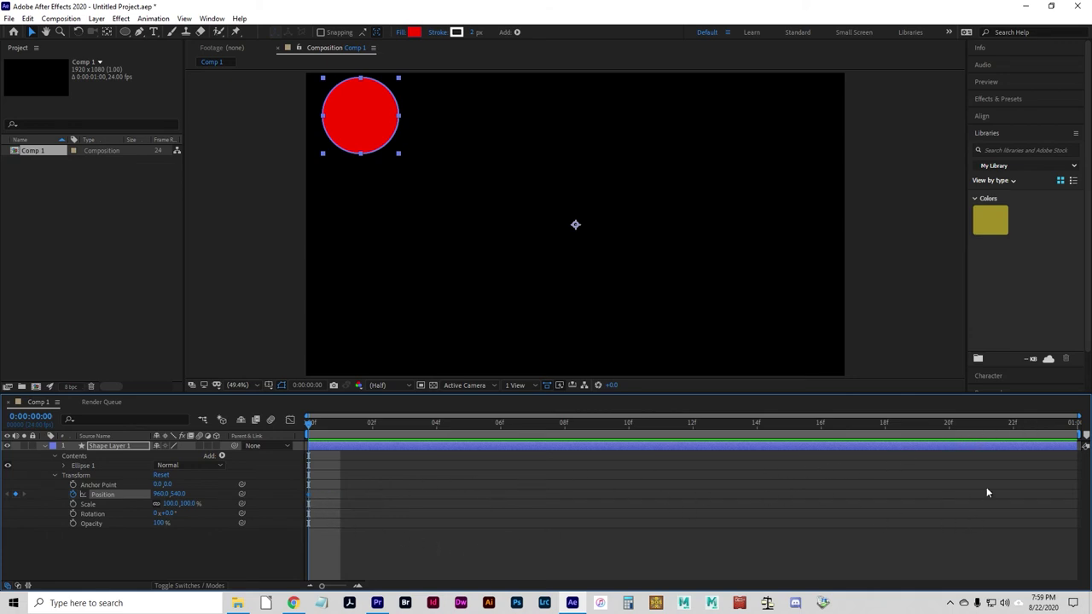
- Try moving the circle to the bottom center of the composition at frame 12, and undo the move
left_click_drag(596, 422, 692, 424)
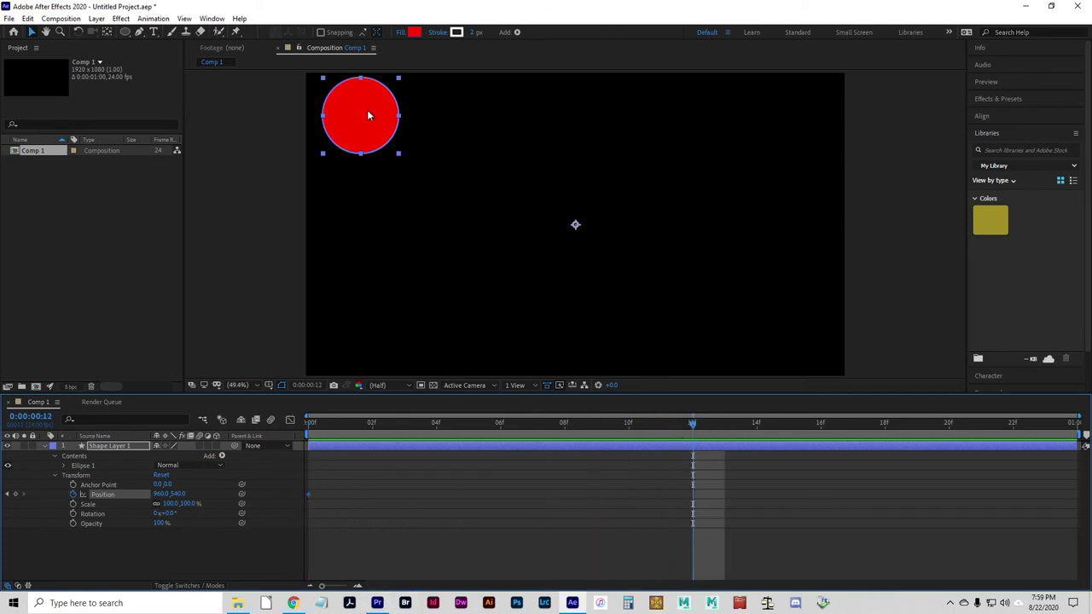
left_click_drag(366, 109, 586, 348)
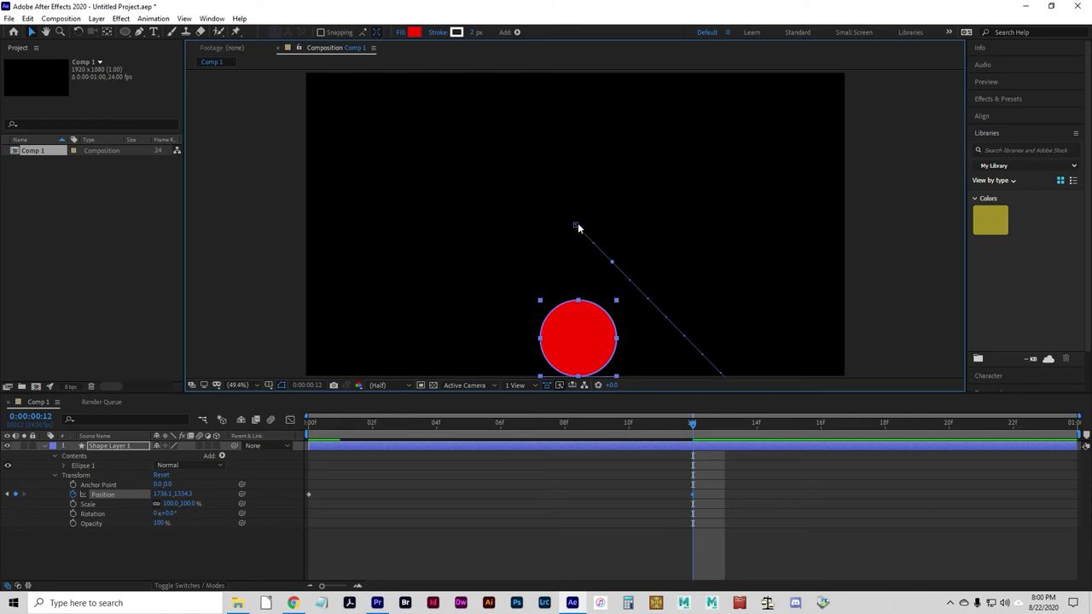
key("ctrl+z")
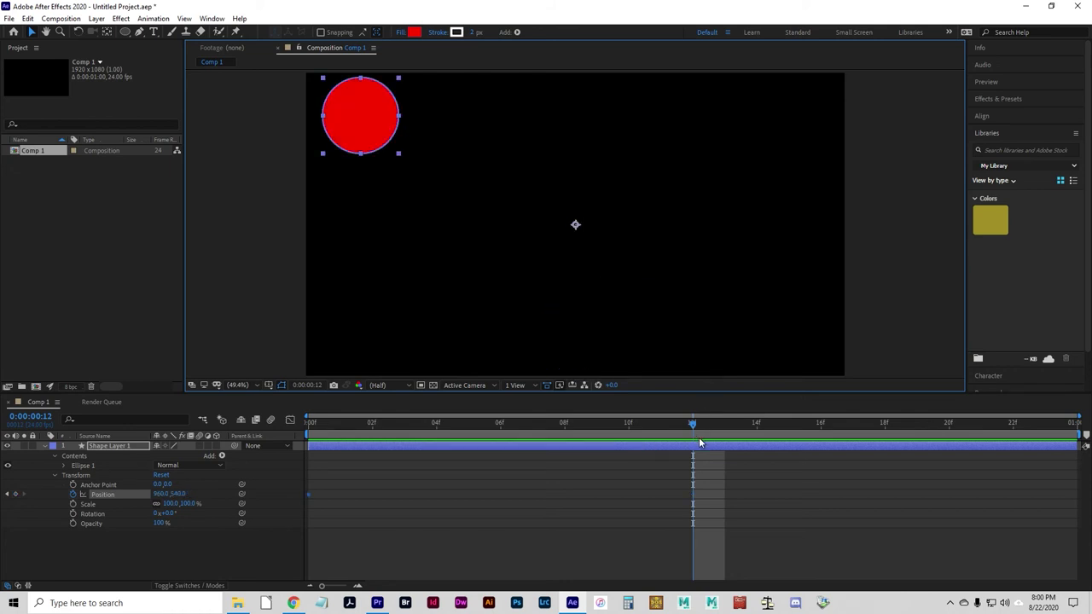
- Undo the Position keyframe and the circle's earlier move to the upper-left corner
left_click(324, 422)
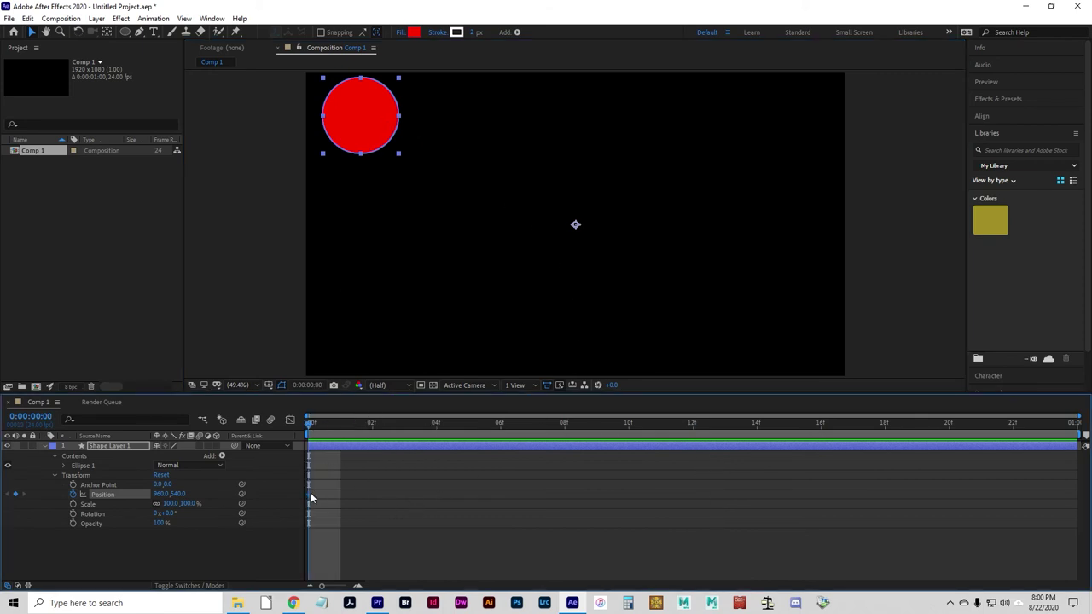
key("ctrl+z")
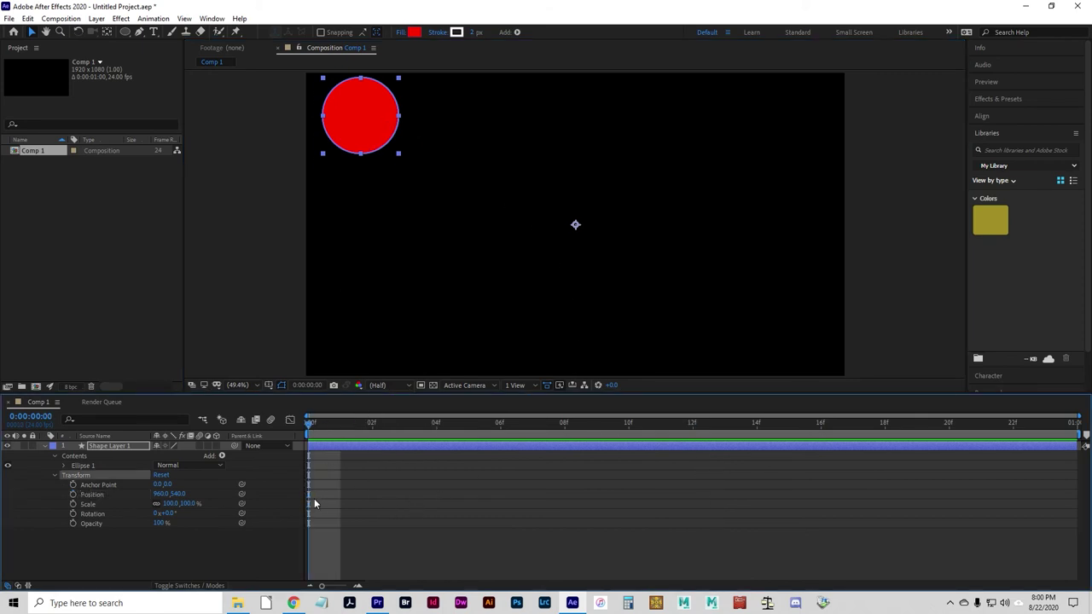
key("ctrl+z")
key("ctrl+z")
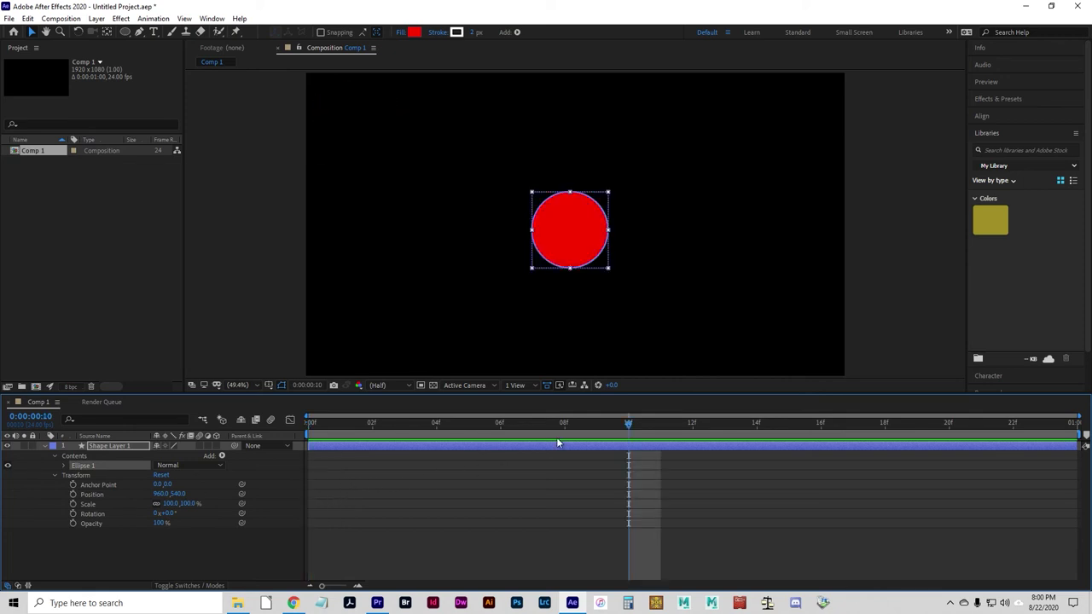
- Return to the first frame and shift the circle slightly right and up from the center of the composition
left_click(590, 246)
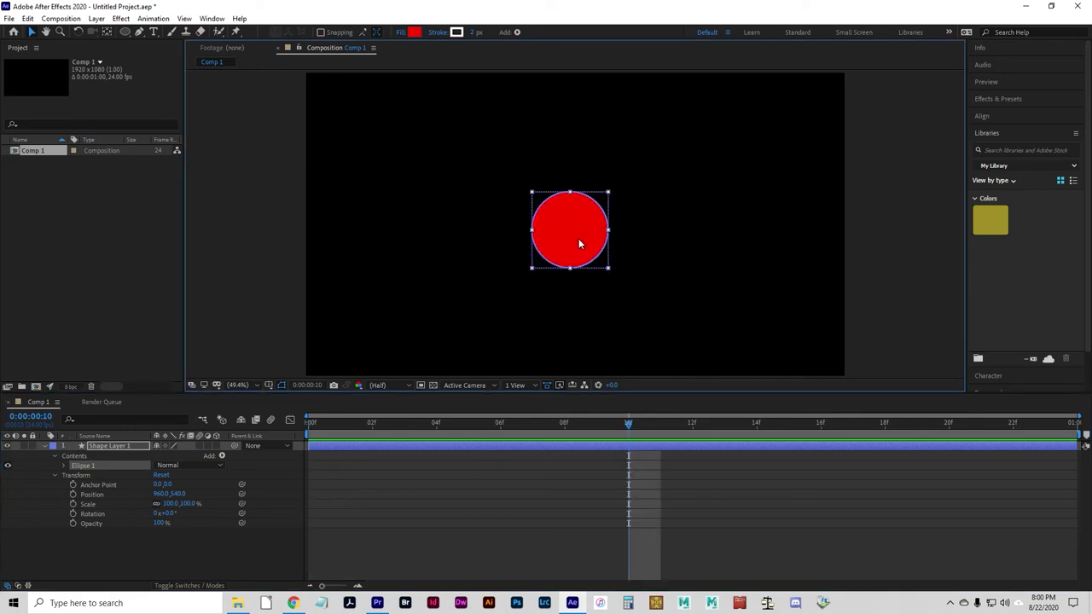
left_click_drag(627, 424, 309, 426)
left_click(569, 245)
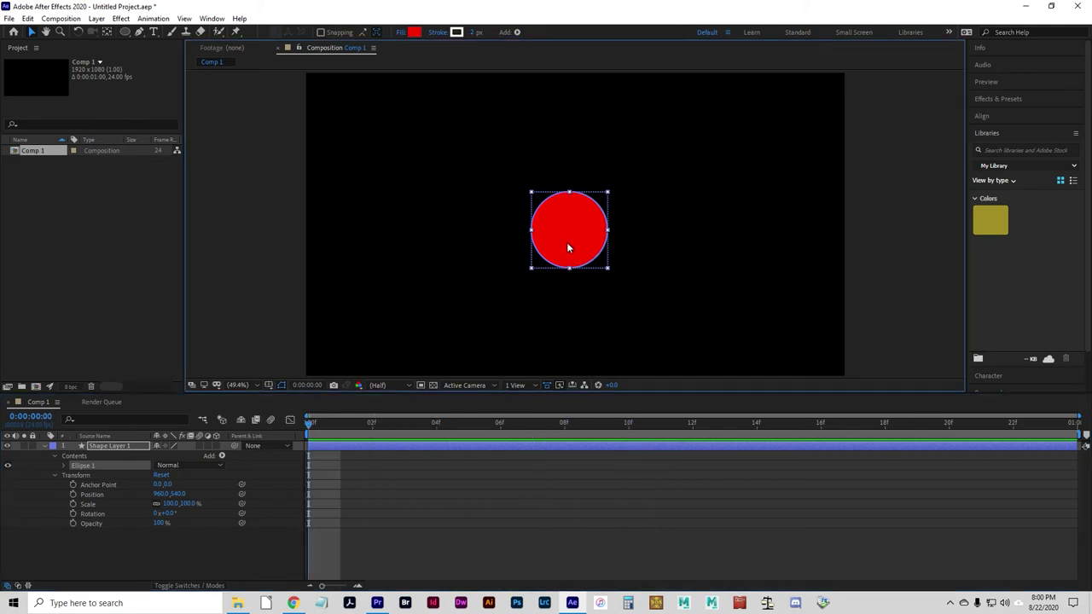
mouse_move(586, 234)
left_mouse_down()
mouse_move(599, 241)
mouse_move(593, 233)
left_mouse_up()
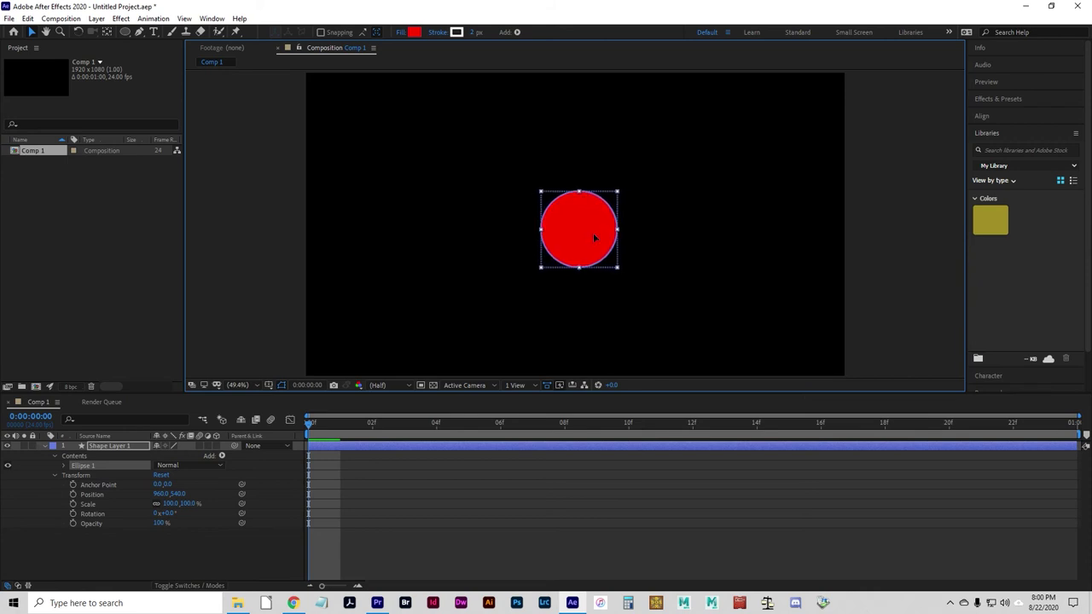
left_click(63, 465)
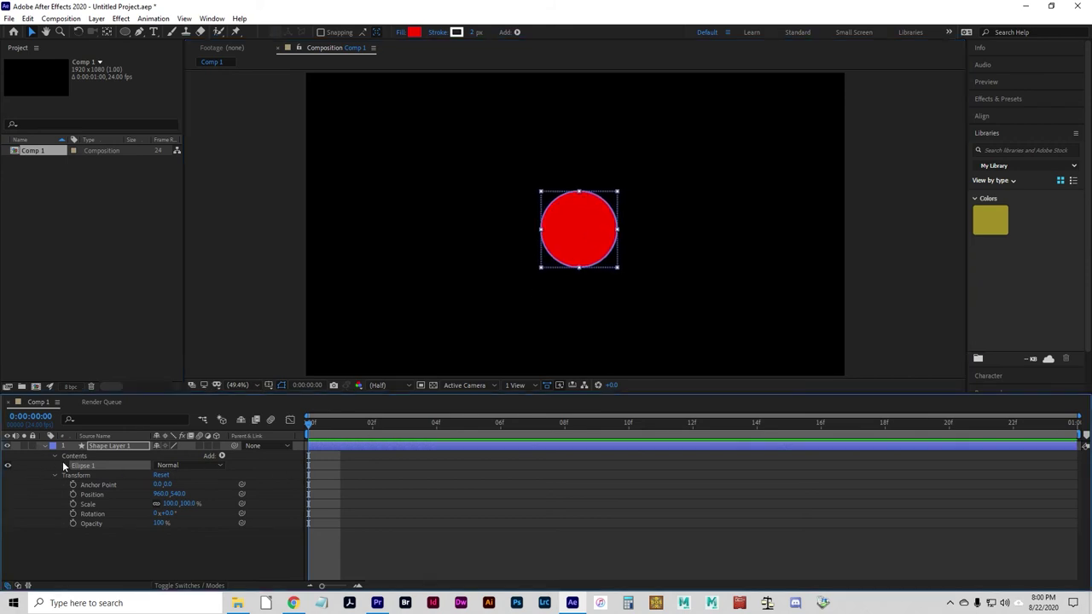
left_click(63, 465)
mouse_move(593, 246)
left_mouse_down()
mouse_move(603, 242)
mouse_move(593, 234)
left_mouse_up()
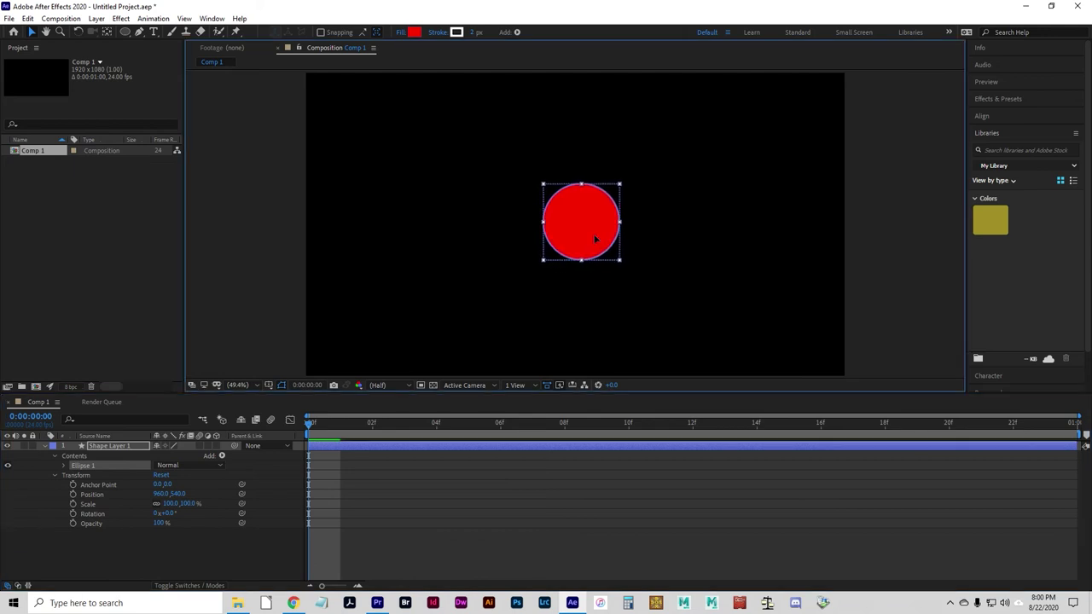
- Show the rulers, reposition the circle close to the composition's center, and hide the rulers again
key("ctrl+r")
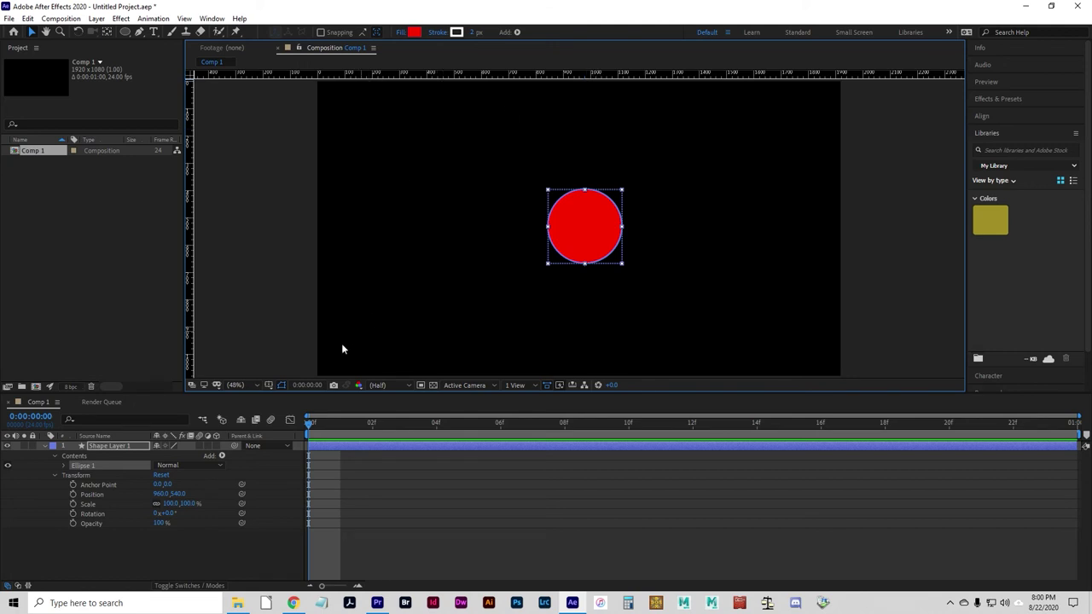
left_click_drag(607, 242, 597, 238)
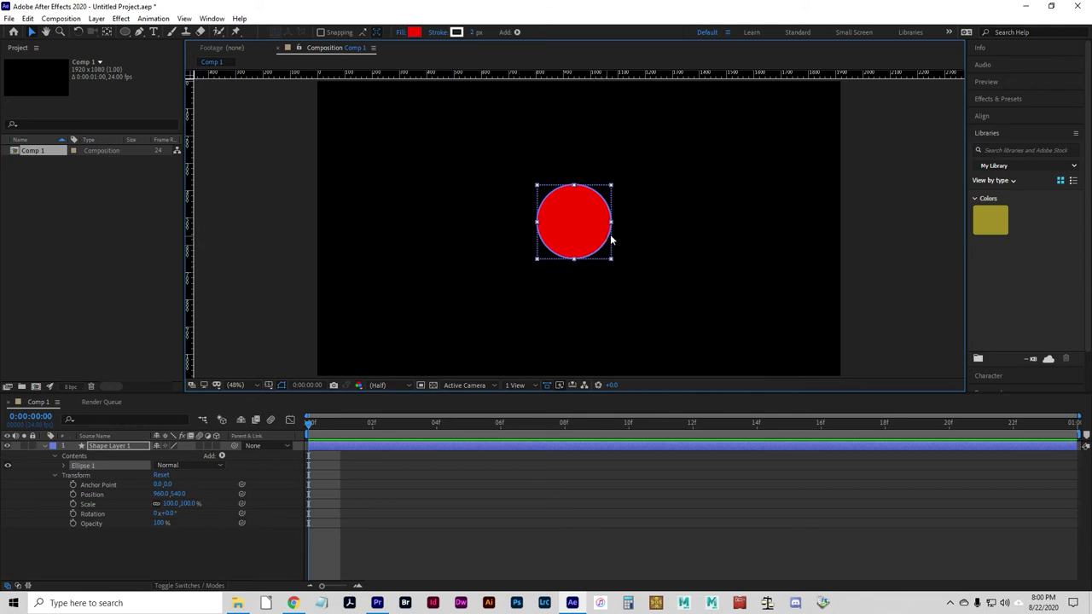
left_click_drag(588, 247, 586, 251)
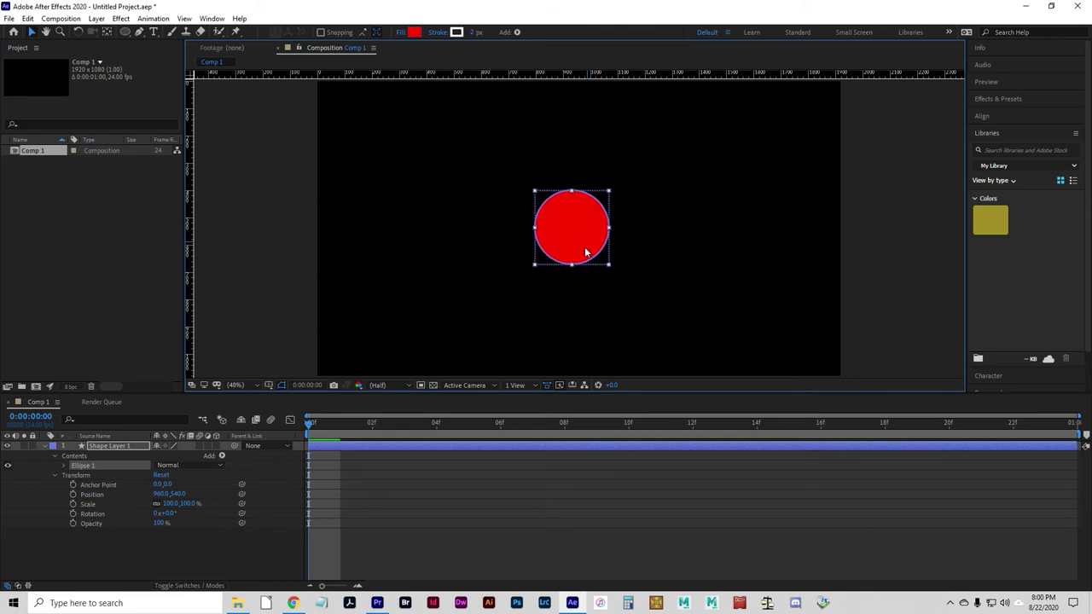
key("ctrl+r")
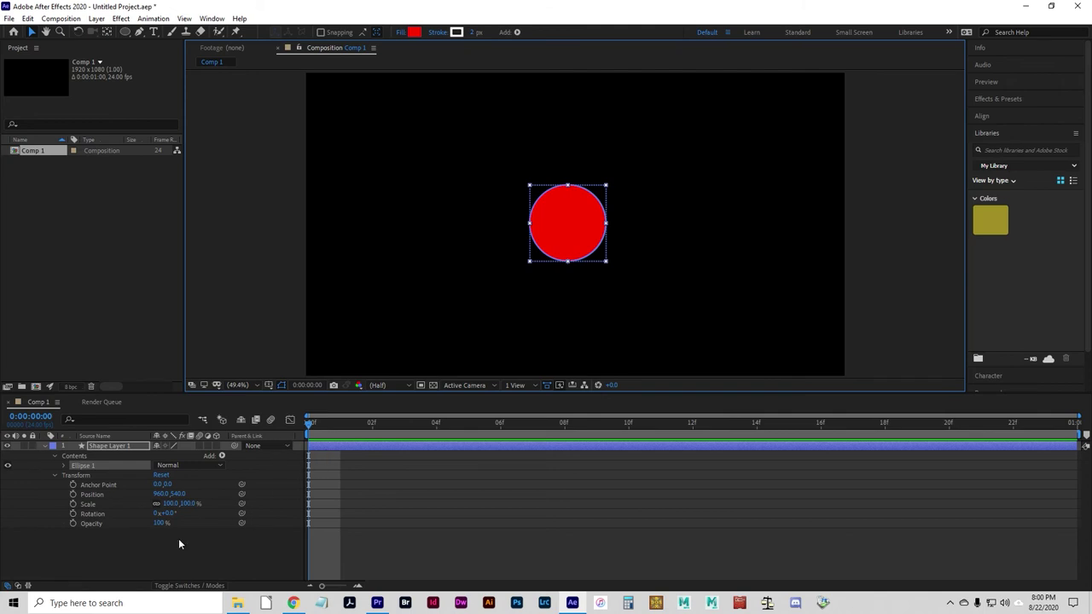
- Try a Position keyframe to check the circle against its anchor point, undo it, and shift the circle closer to the anchor
left_click(72, 494)
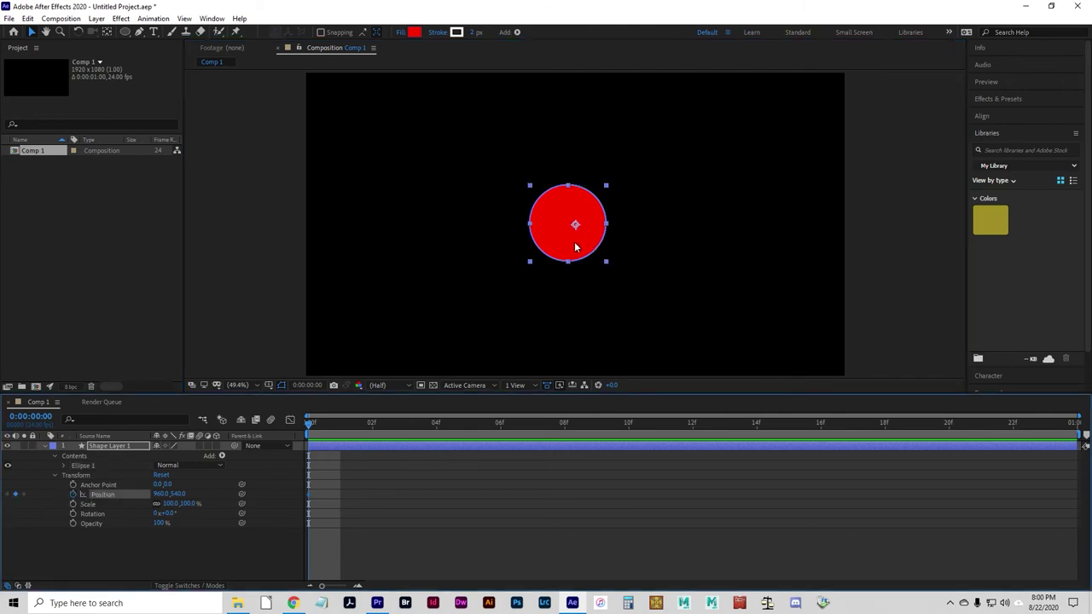
key("ctrl+z")
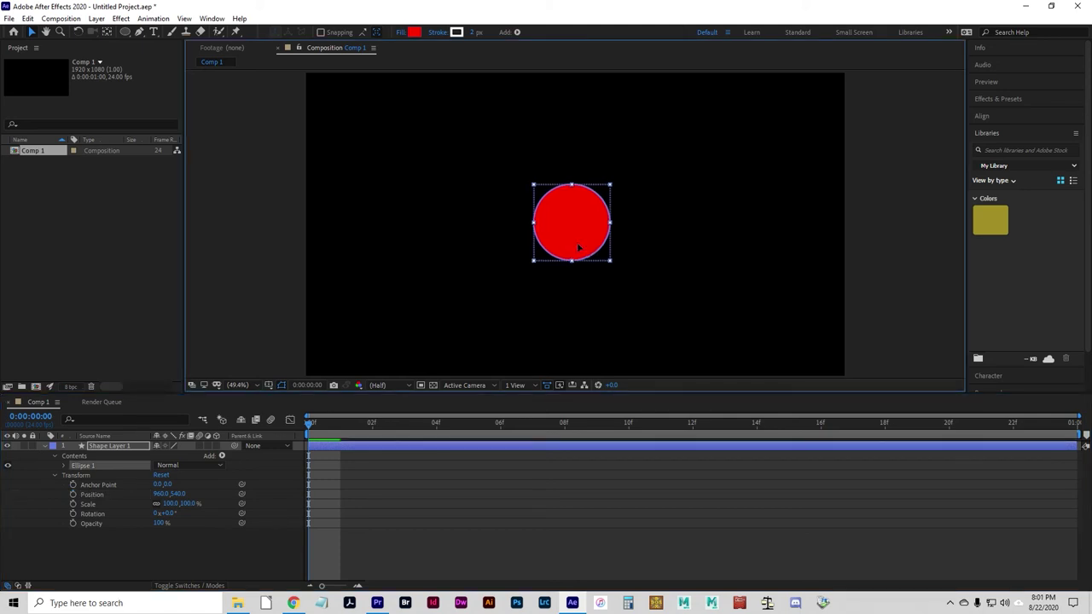
key("ctrl+r")
key("ctrl+r")
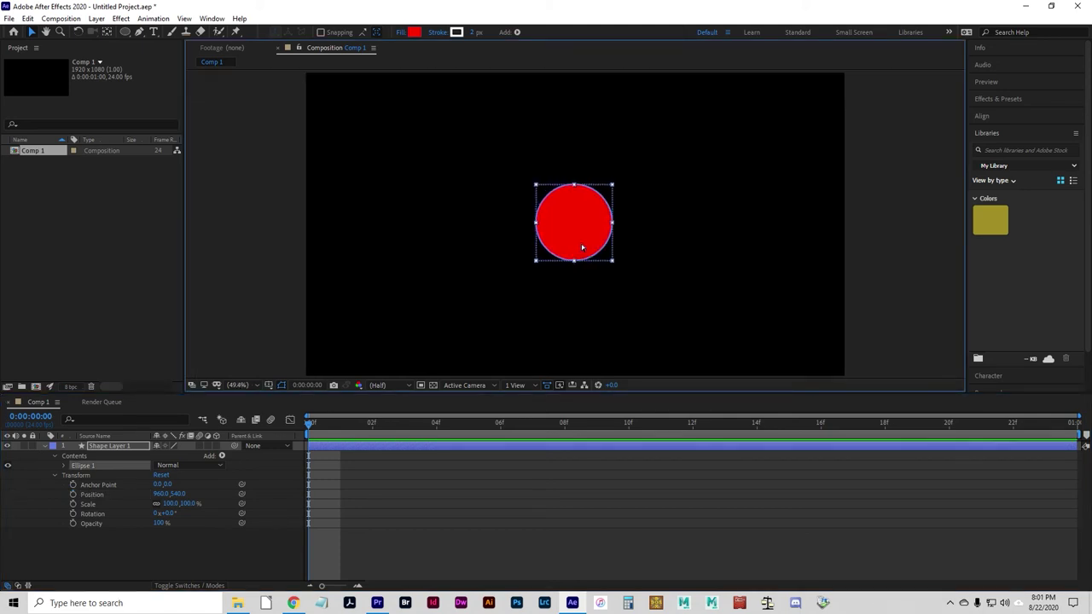
- Set a Position keyframe at 0:00:00:00 and move the circle to the composition's upper-left corner, at about 160, 169
left_click(73, 495)
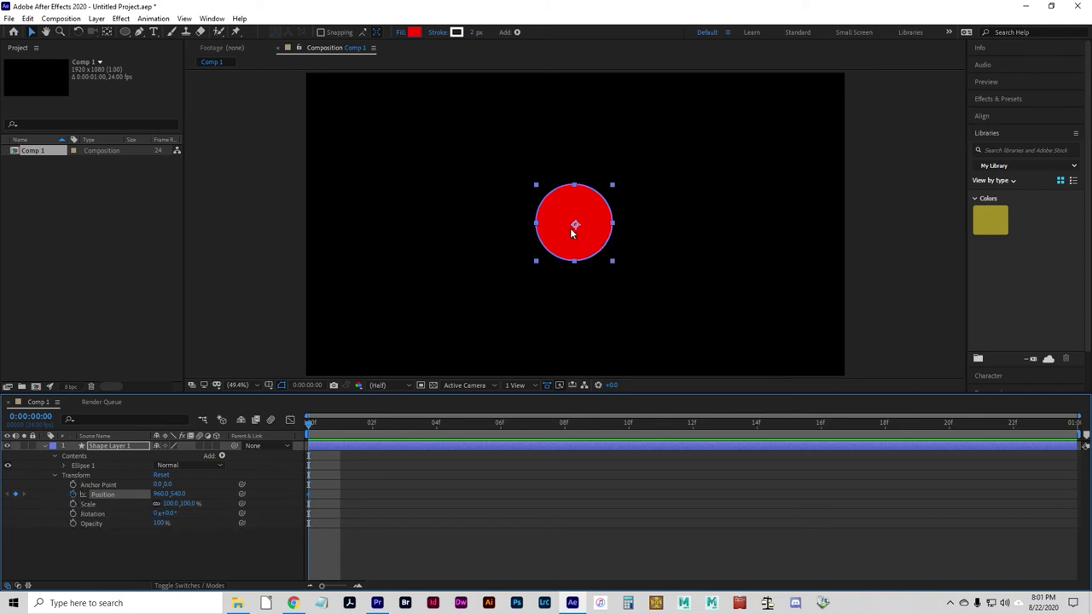
left_click_drag(587, 238, 344, 137)
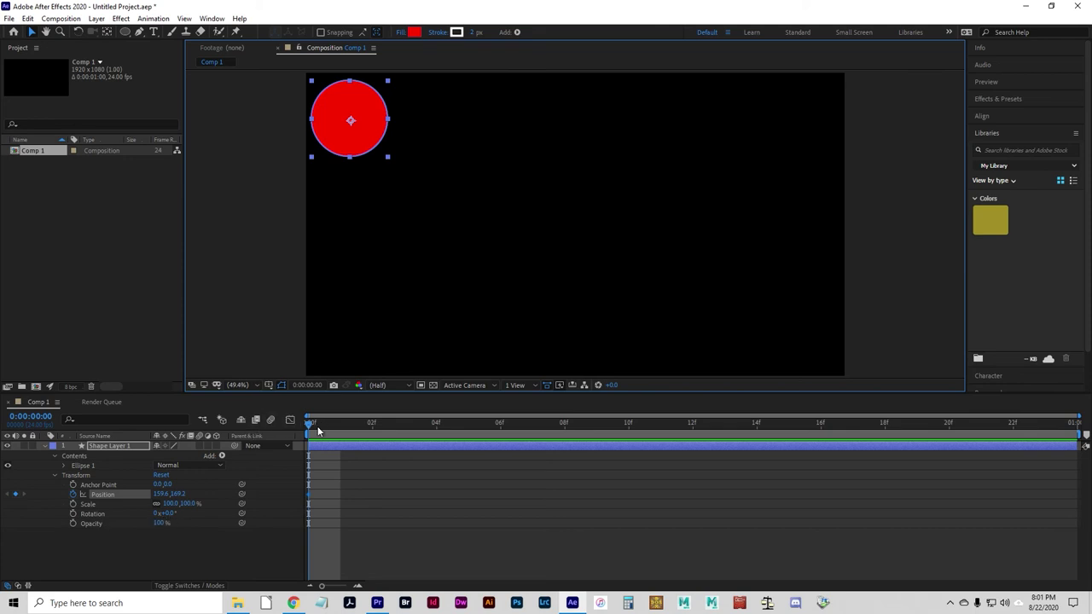
- Add a Position keyframe at frame 12 and move the circle to the composition's bottom center, at about 990, 939
left_click_drag(318, 425, 691, 429)
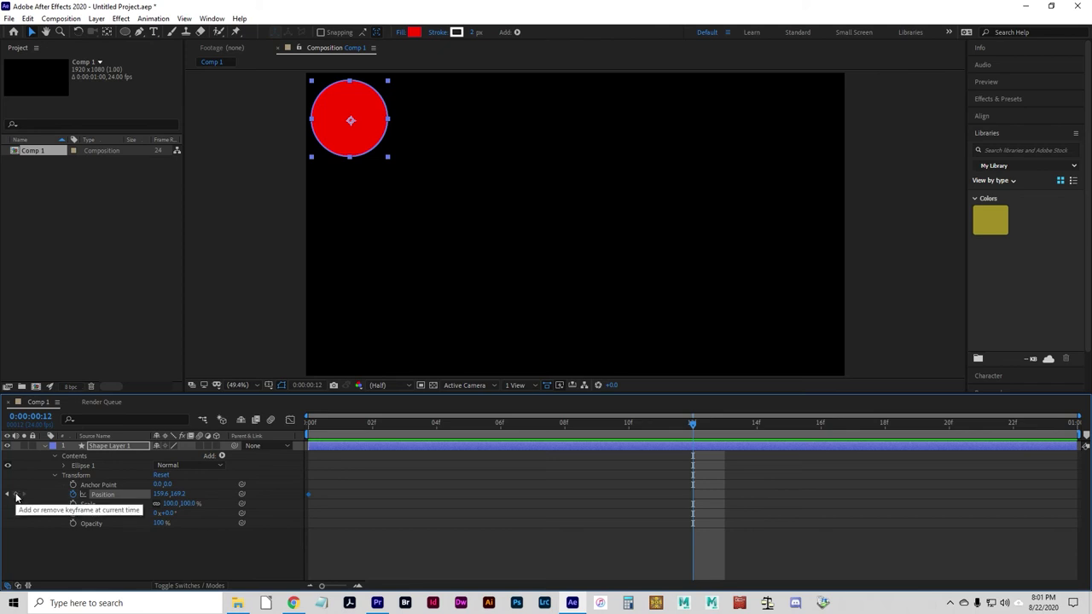
left_click(15, 497)
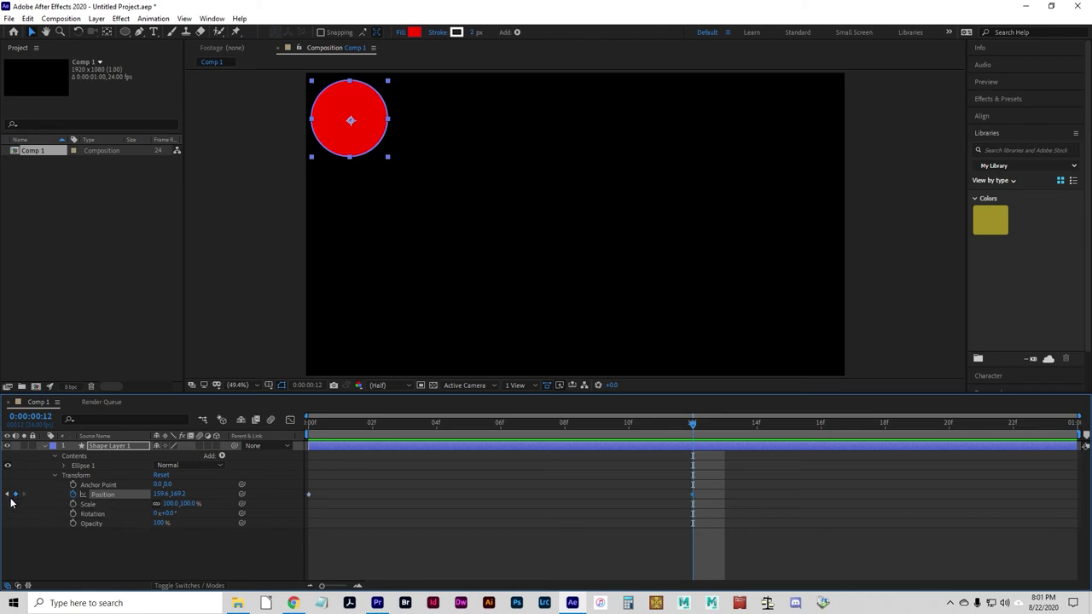
left_click(14, 496)
left_click_drag(363, 138, 596, 353)
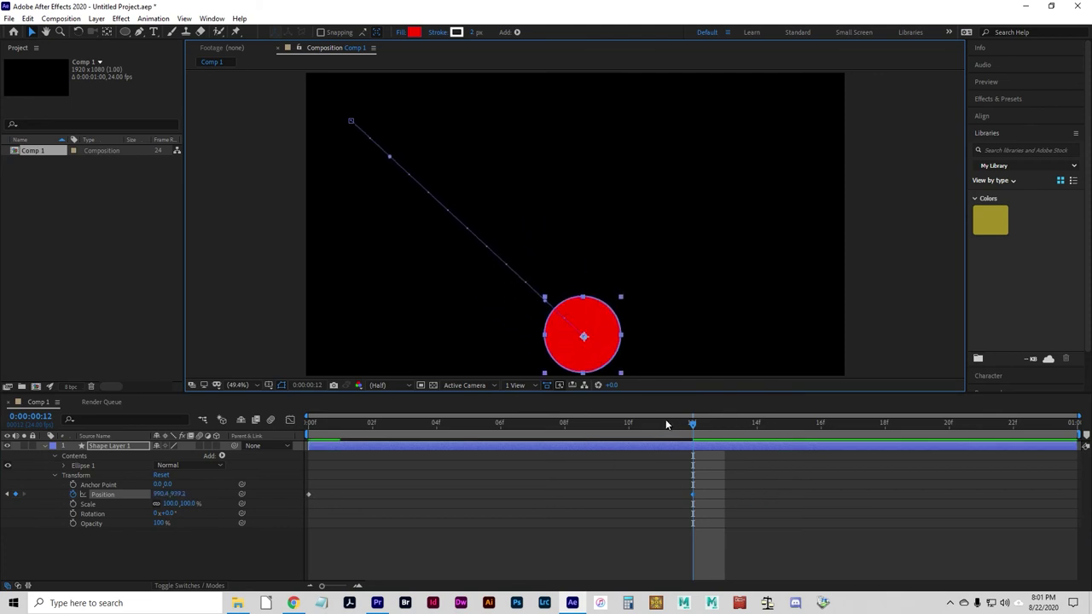
- Add a Position keyframe at frame 23 and move the circle to the composition's upper-right corner, at about 1724, 198
left_click_drag(703, 429, 1055, 431)
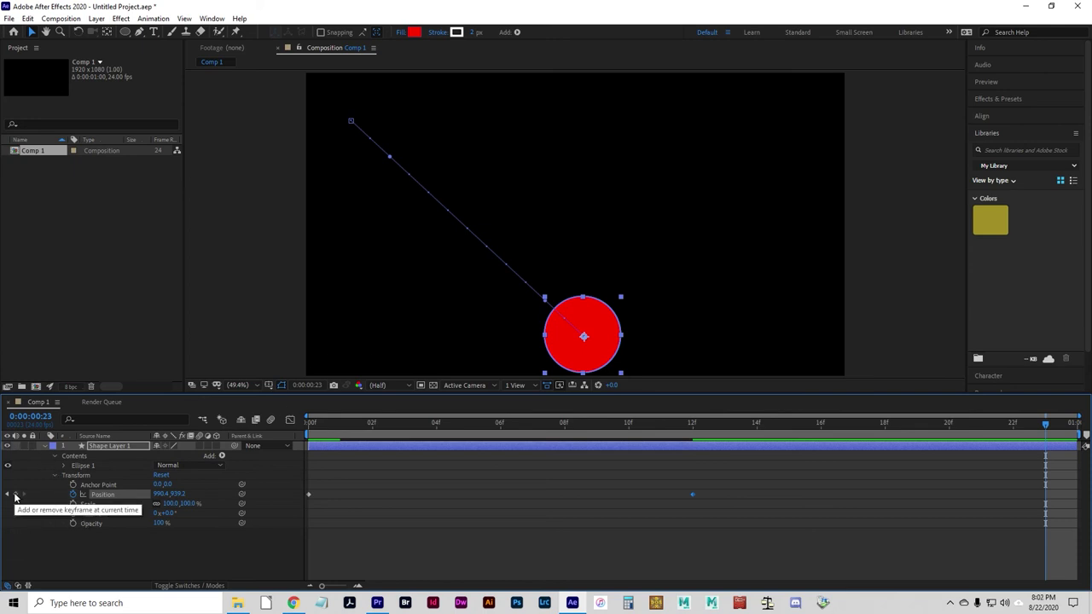
left_click(14, 496)
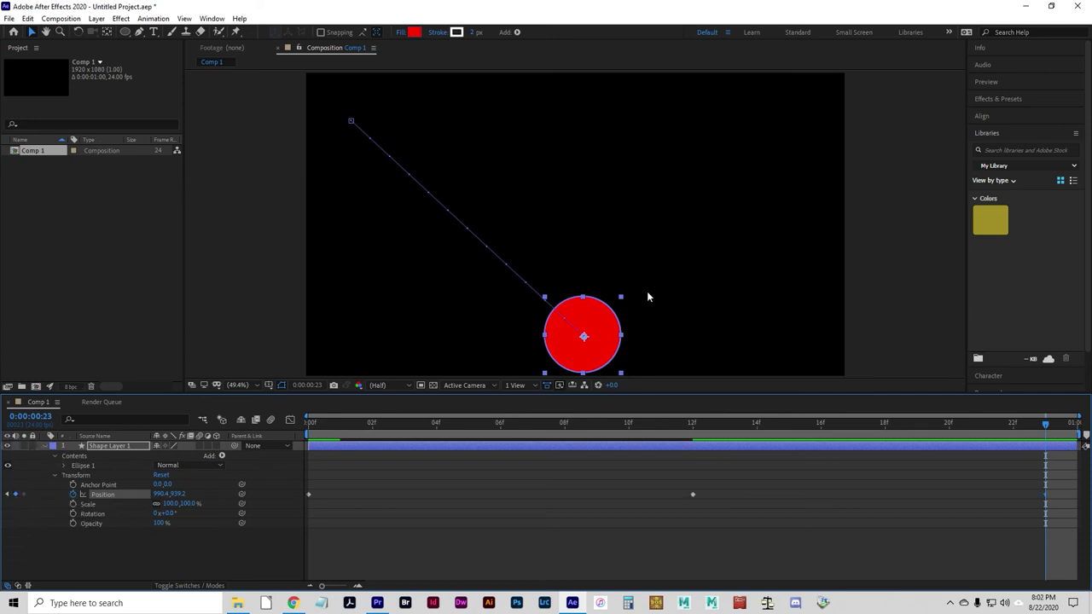
left_click_drag(606, 360, 805, 149)
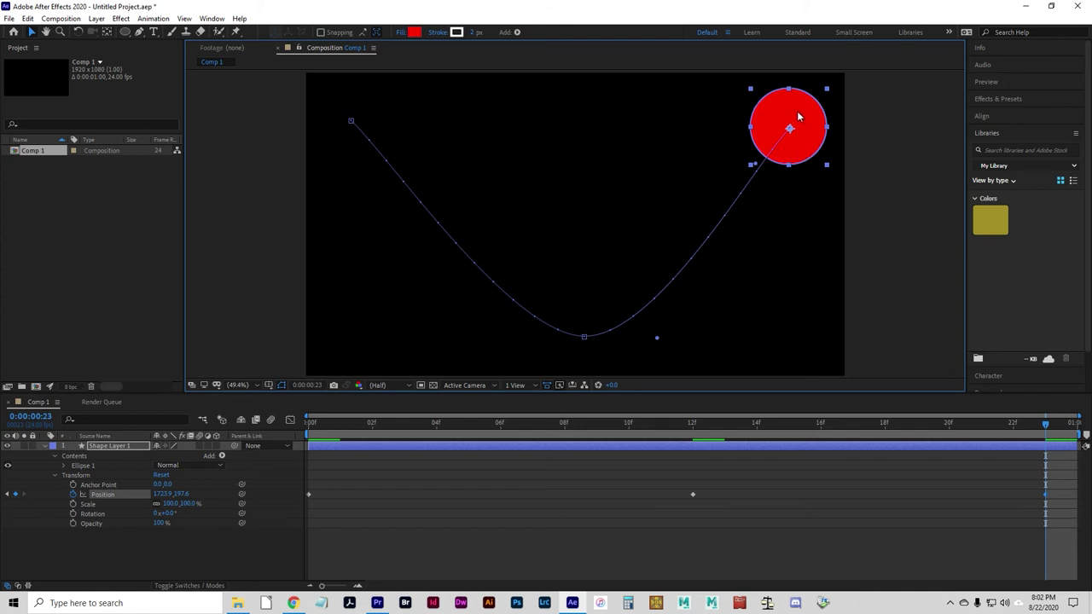
- Preview the ball's motion along the path through the three Position keyframes
left_click(590, 479)
key("space")
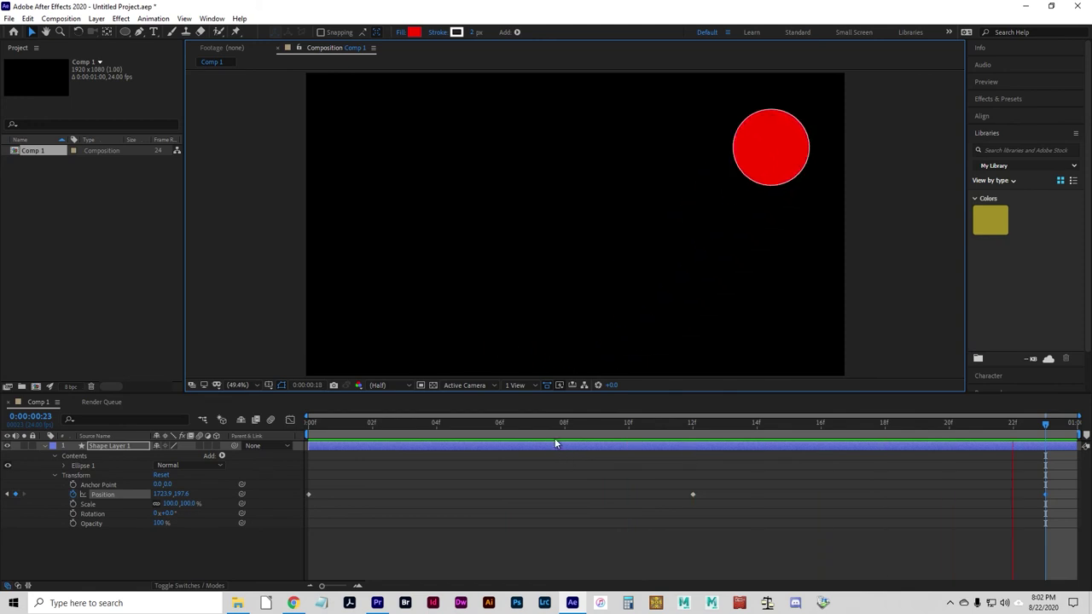
key("space")
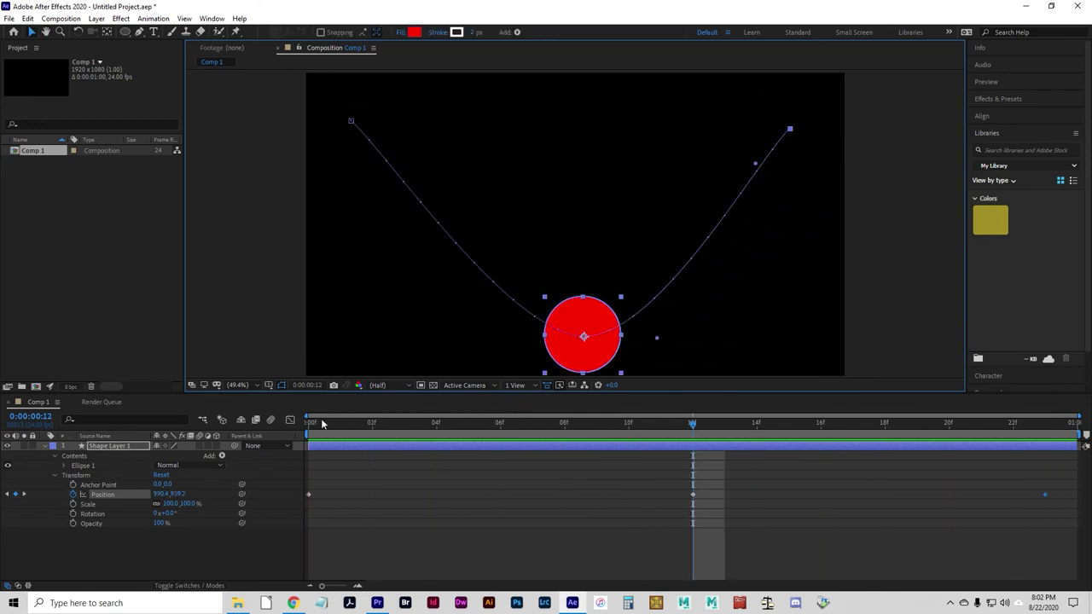
key("space")
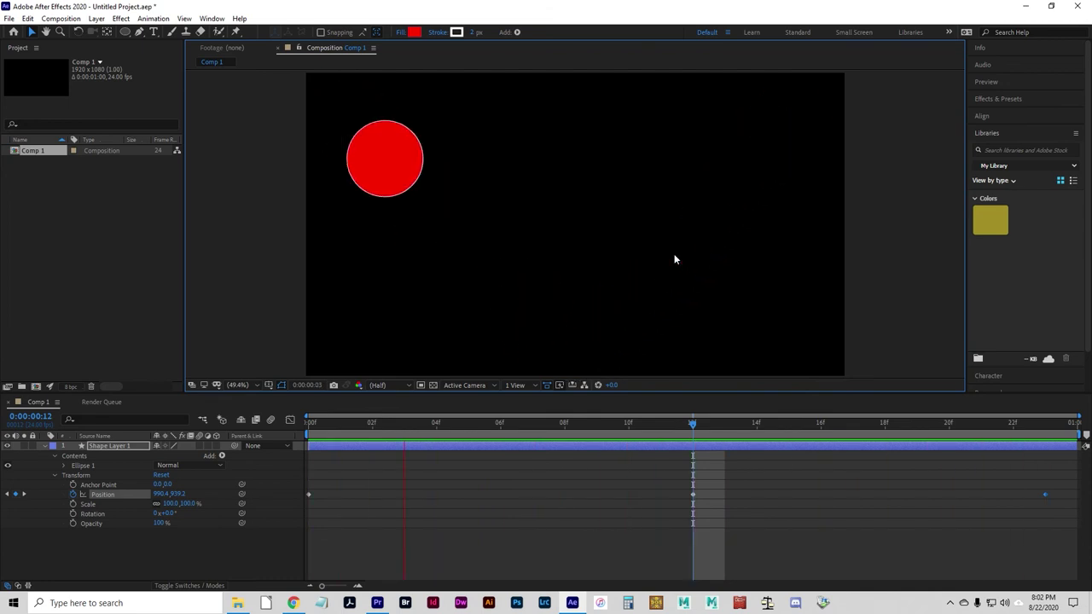
key("space")
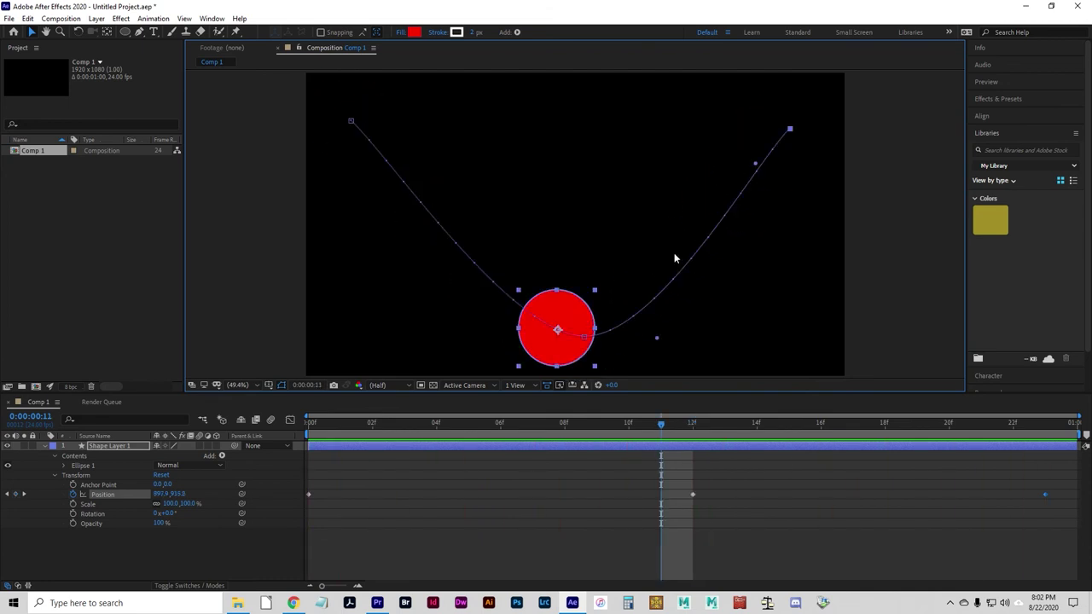
- Examine the circle's motion path around the bottom keyframe, comparing frames 11 and 12
left_click(683, 422)
left_click(480, 344)
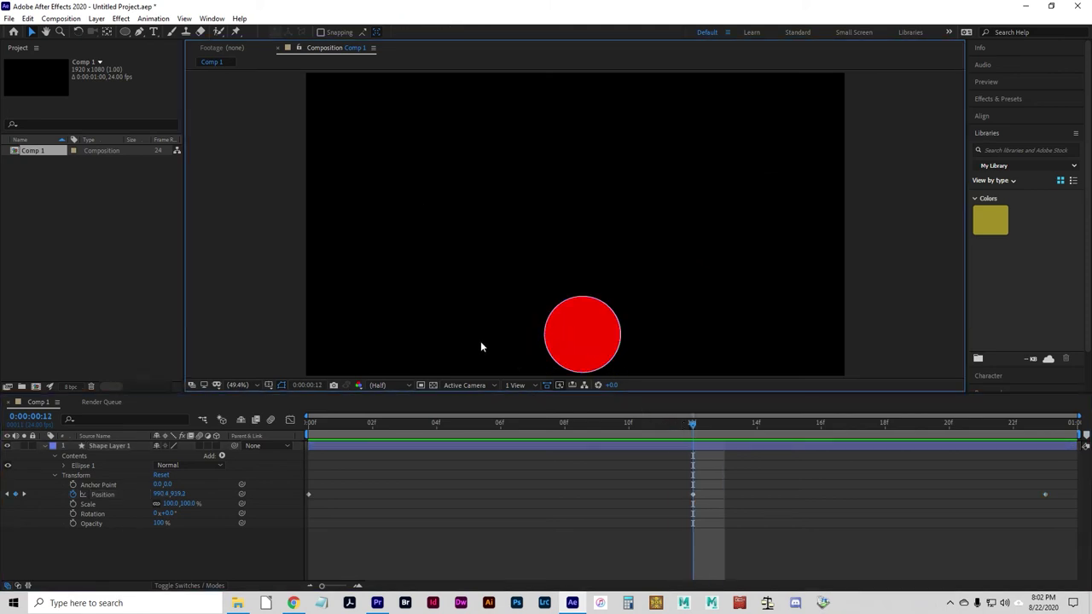
left_click(583, 339)
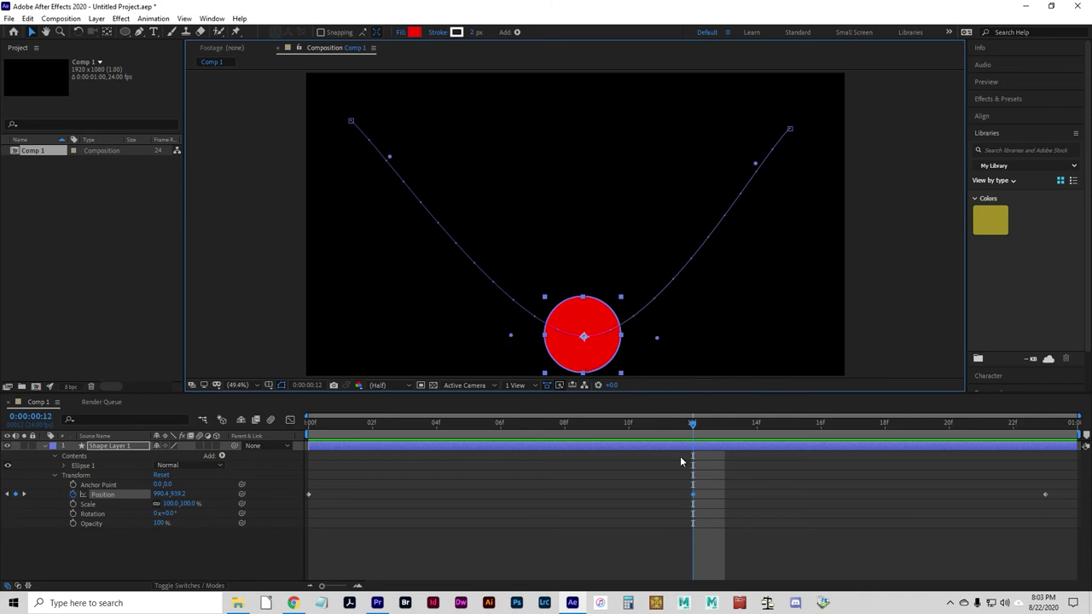
left_click_drag(695, 424, 661, 487)
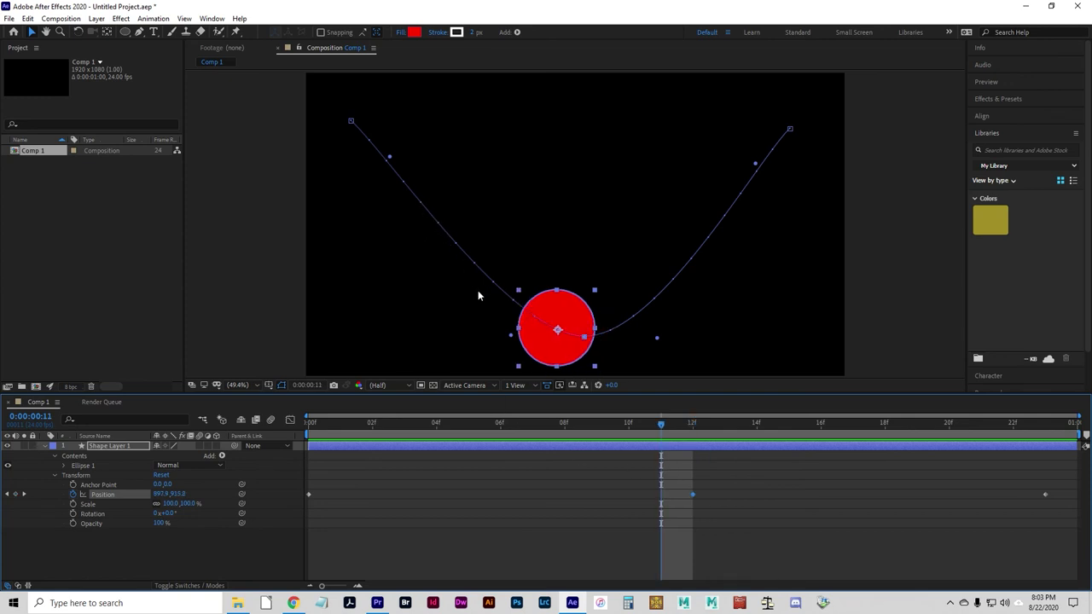
key("Page_Down")
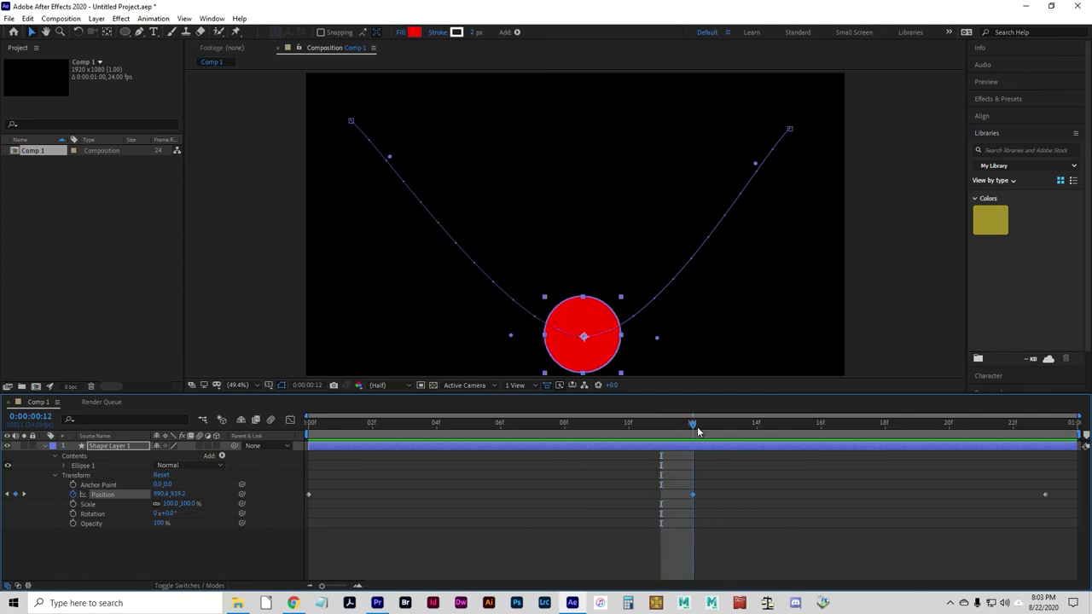
- Switch to Chrome to review the bouncing ball diagram on the Arts232 Unit01 Asn 01 page, and return to After Effects
key("alt+Tab")
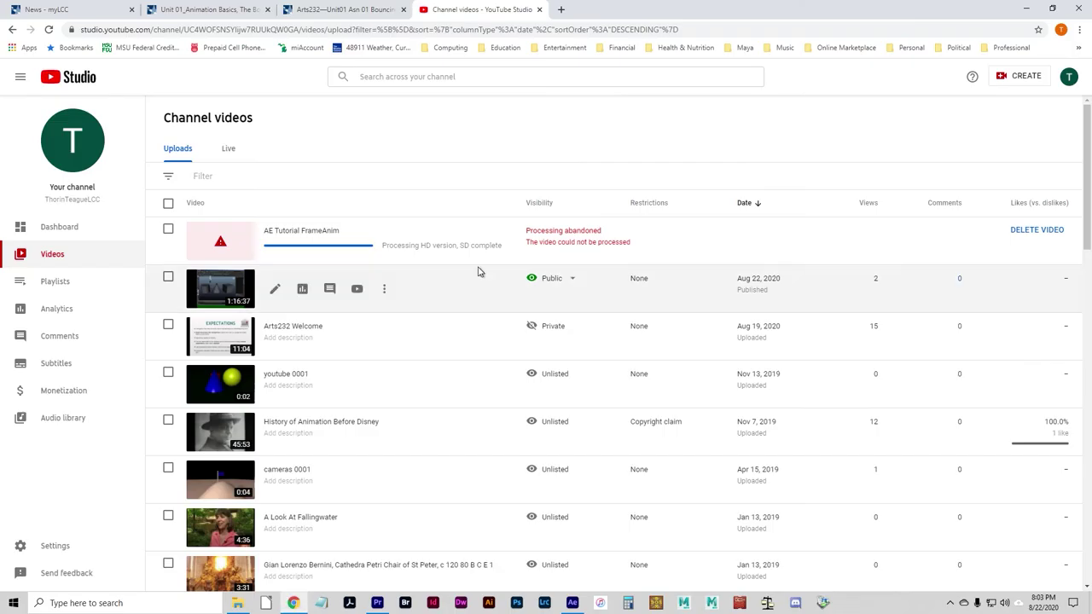
left_click(358, 9)
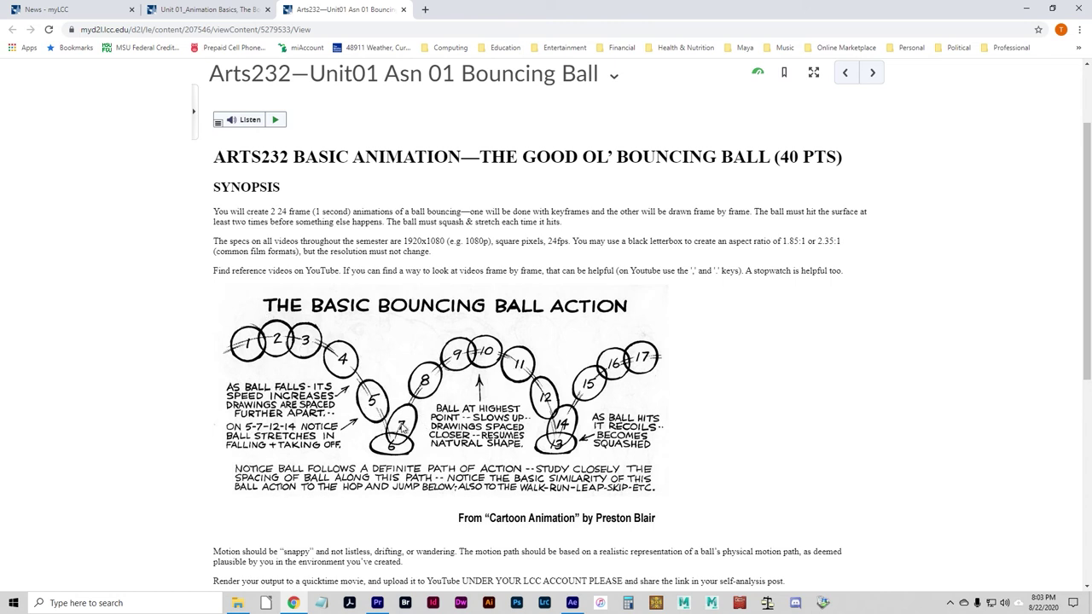
key("alt+Tab")
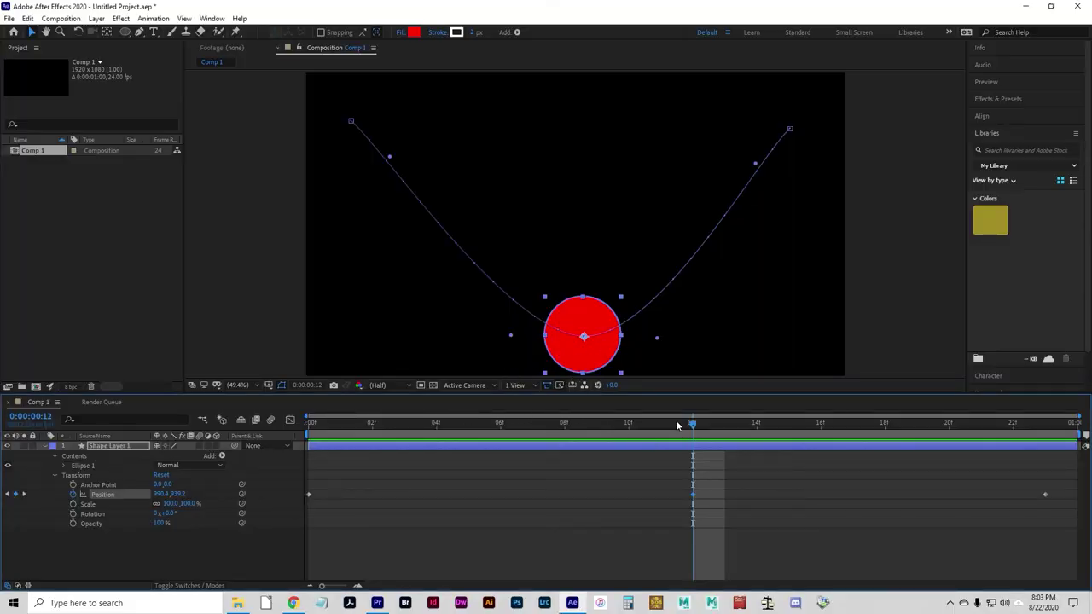
- Adjust the bottom keyframe's left path handle, and extend the first keyframe's handle horizontally to the right to arc the ball's fall
left_click_drag(680, 425, 436, 422)
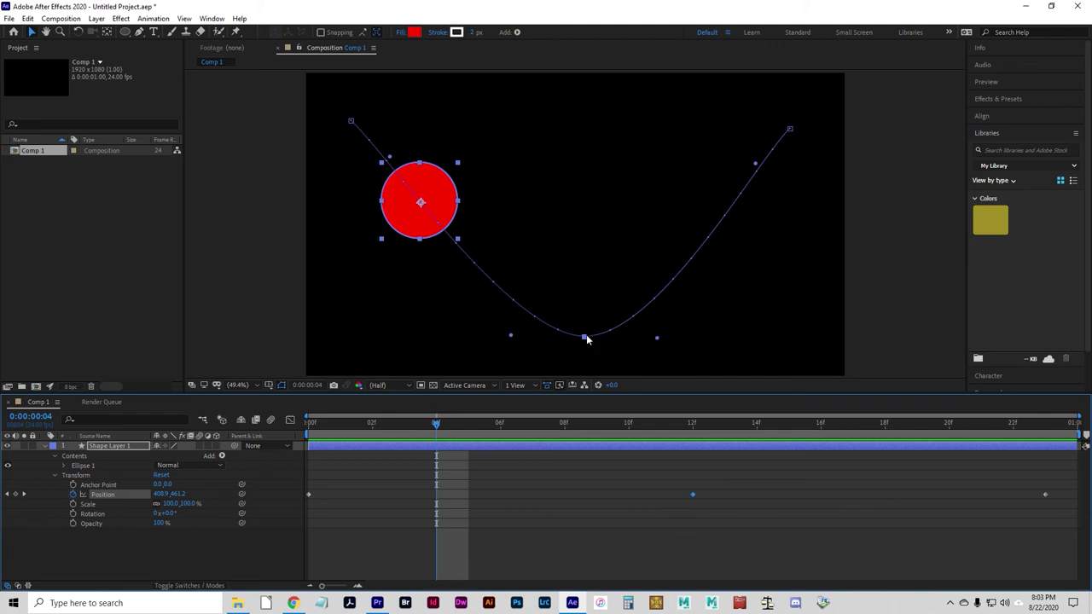
left_click(511, 338)
mouse_move(512, 341)
left_mouse_down()
mouse_move(537, 306)
mouse_move(514, 350)
mouse_move(548, 334)
mouse_move(507, 249)
mouse_move(455, 324)
mouse_move(520, 361)
mouse_move(555, 307)
mouse_move(522, 256)
mouse_move(580, 218)
mouse_move(543, 218)
mouse_move(454, 306)
mouse_move(531, 361)
mouse_move(508, 340)
left_mouse_up()
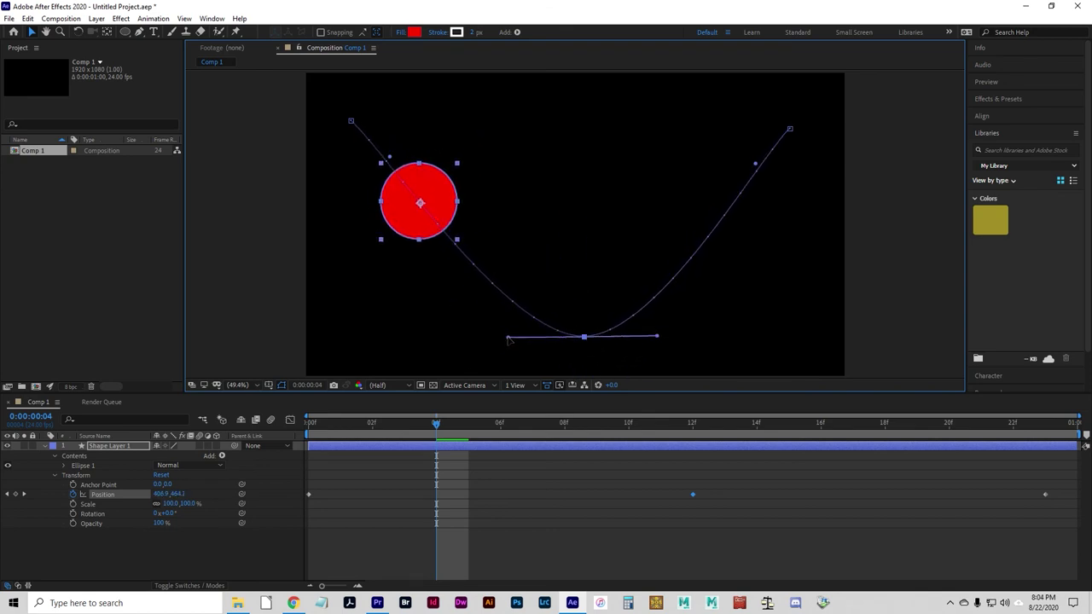
left_click(532, 423)
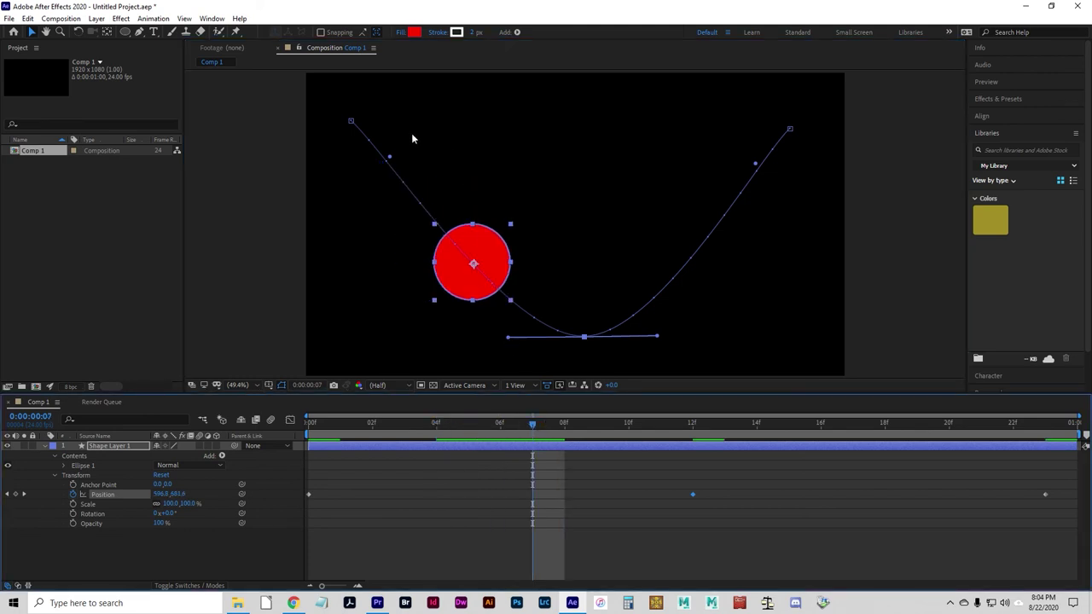
left_click_drag(392, 162, 506, 124)
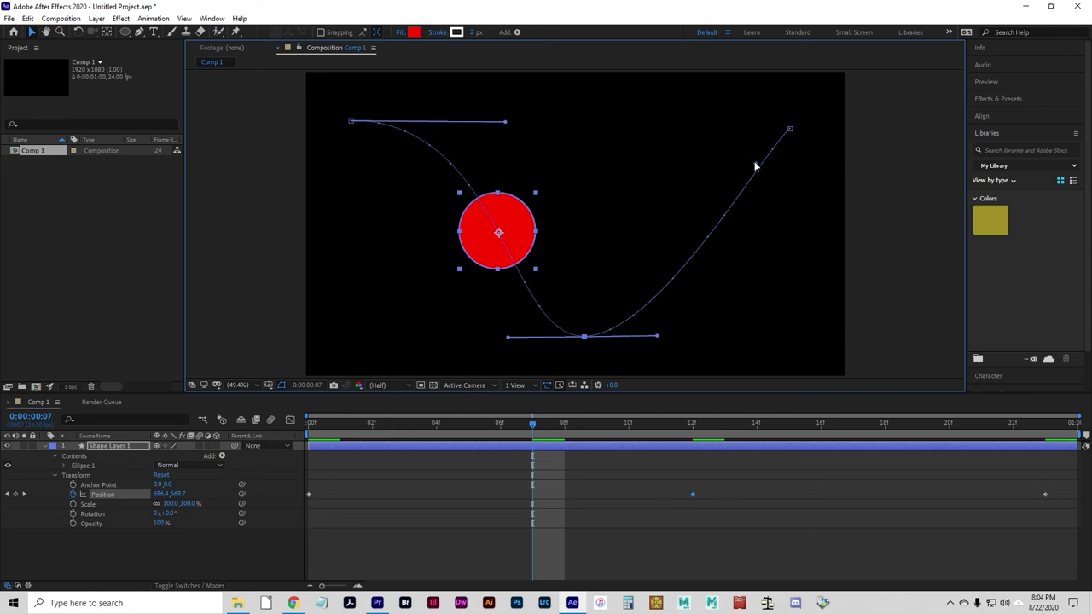
- Extend the last Position keyframe's path handle horizontally to the left to arc the ball's rise, and preview the motion
left_click_drag(790, 129, 674, 131)
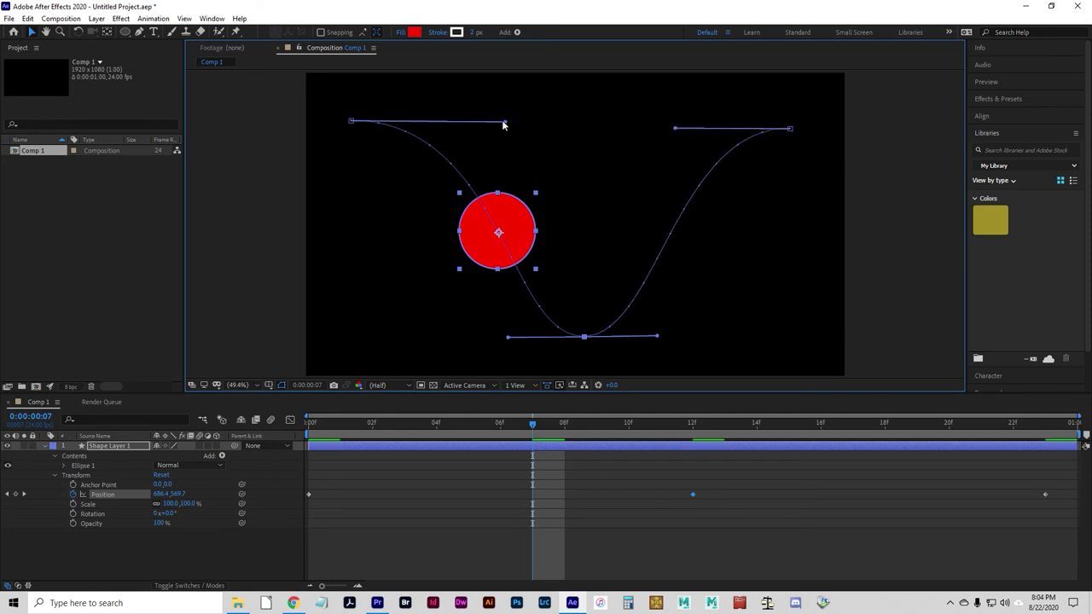
left_click_drag(676, 131, 672, 128)
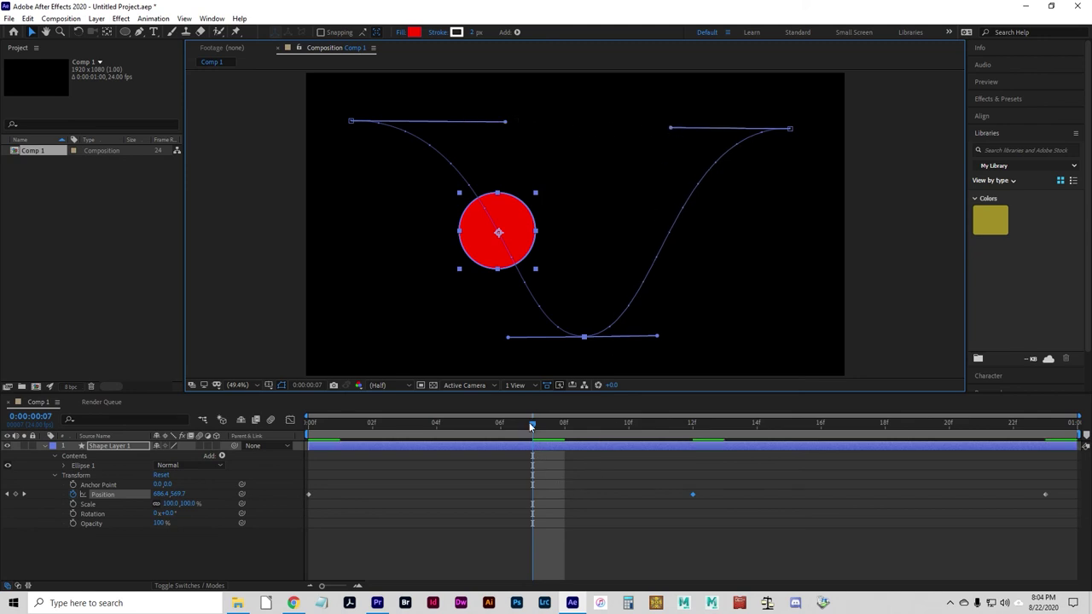
left_click_drag(532, 424, 363, 466)
key("space")
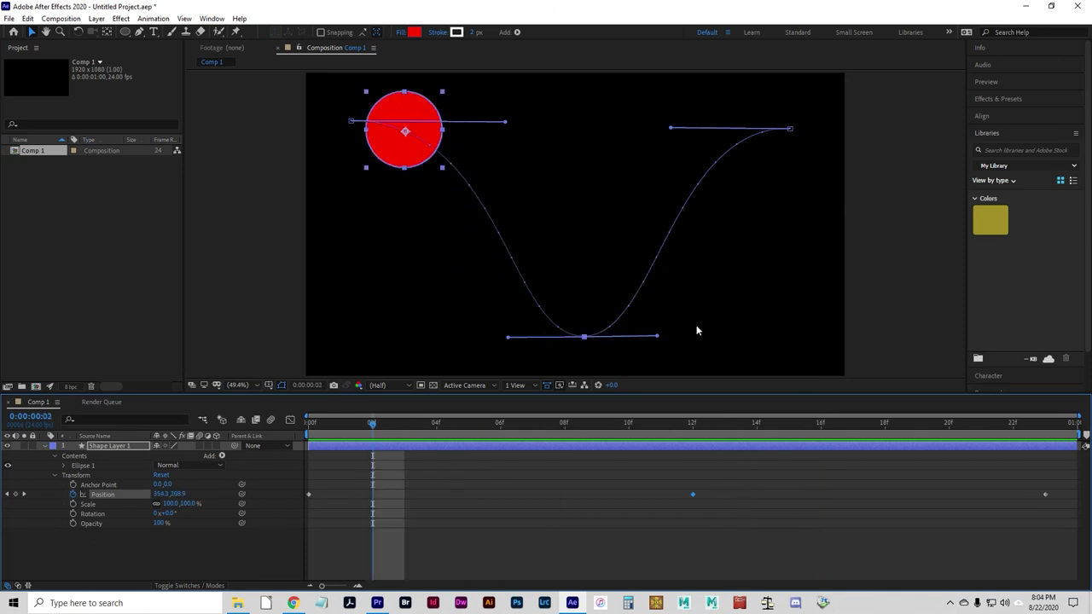
- Angle both path handles of the bottom keyframe steeply upward so the fall and rise meet in a sharp V
left_click(585, 342)
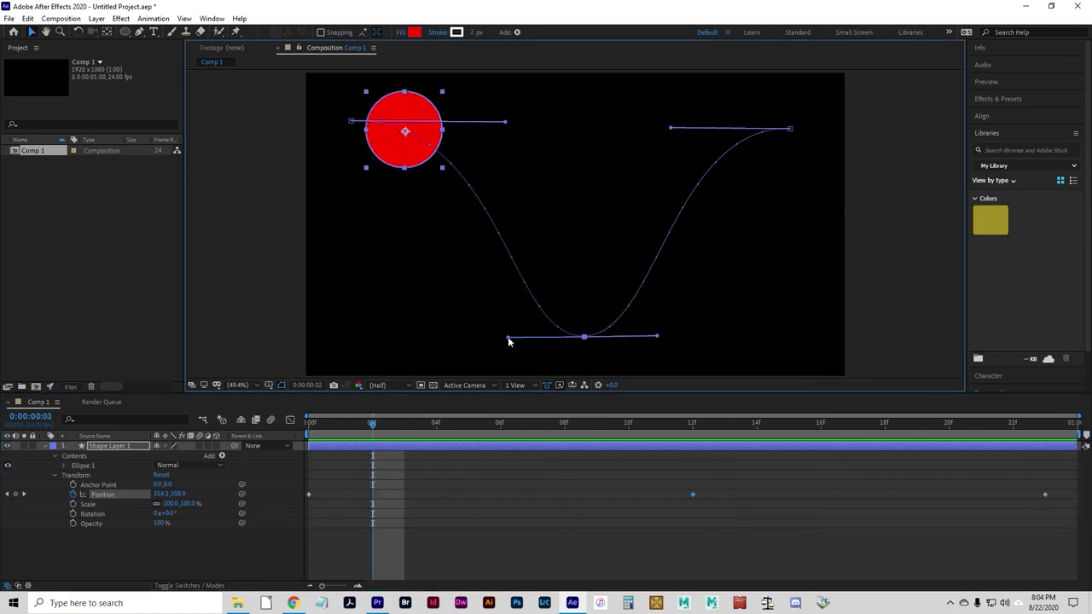
mouse_move(509, 339)
left_mouse_down()
mouse_move(524, 281)
mouse_move(518, 287)
mouse_move(571, 367)
mouse_move(496, 321)
mouse_move(529, 365)
mouse_move(540, 338)
mouse_move(523, 294)
mouse_move(514, 370)
mouse_move(510, 330)
mouse_move(507, 344)
mouse_move(529, 344)
mouse_move(501, 341)
mouse_move(529, 328)
mouse_move(517, 319)
mouse_move(519, 282)
mouse_move(538, 273)
mouse_move(531, 342)
mouse_move(516, 338)
left_mouse_up()
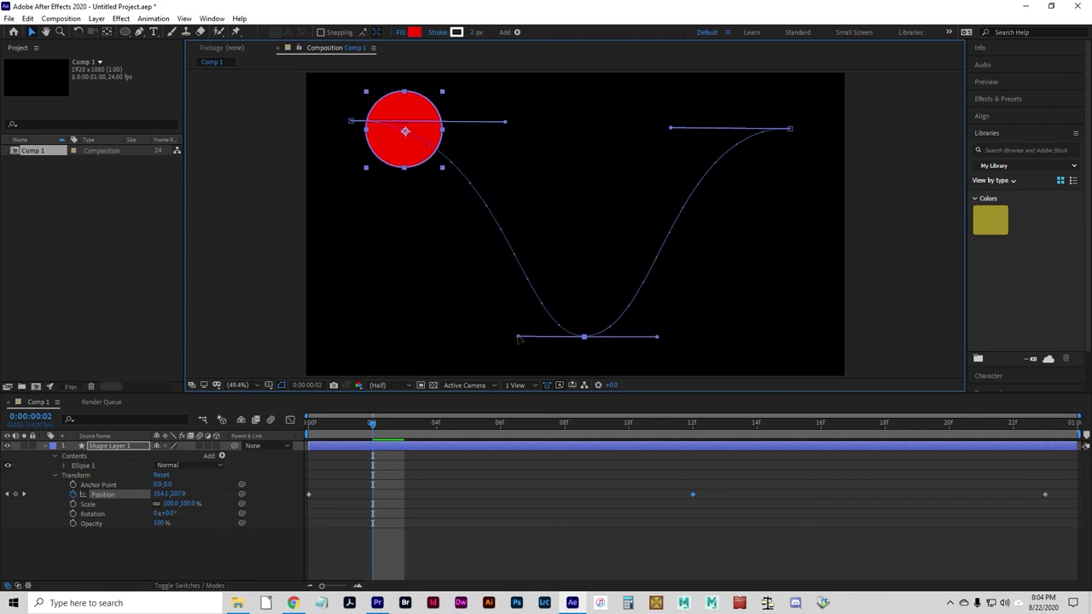
left_click_drag(518, 339, 573, 278)
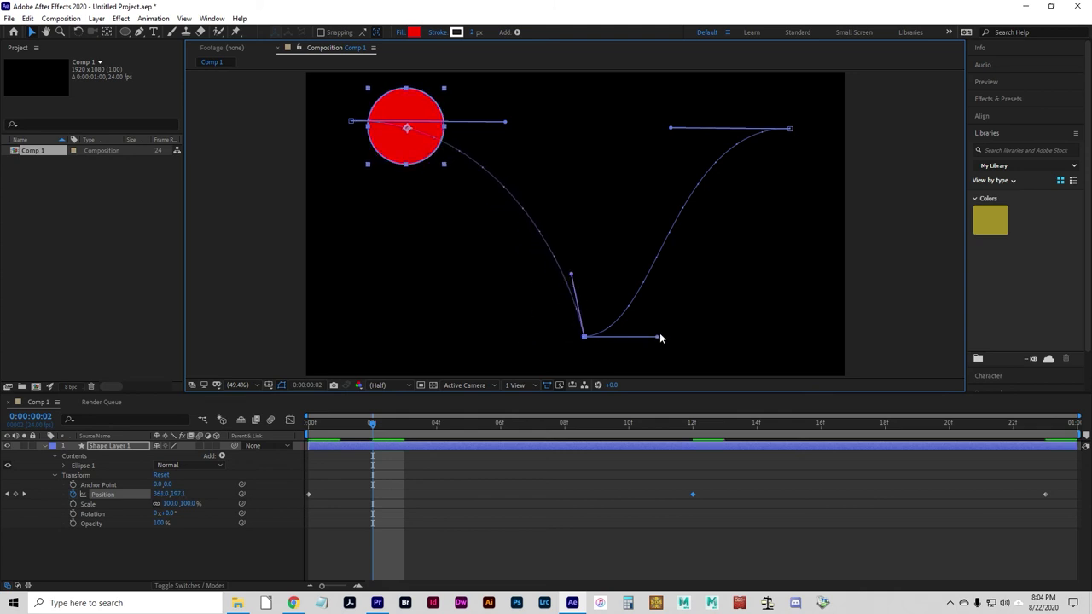
left_click_drag(658, 338, 590, 273)
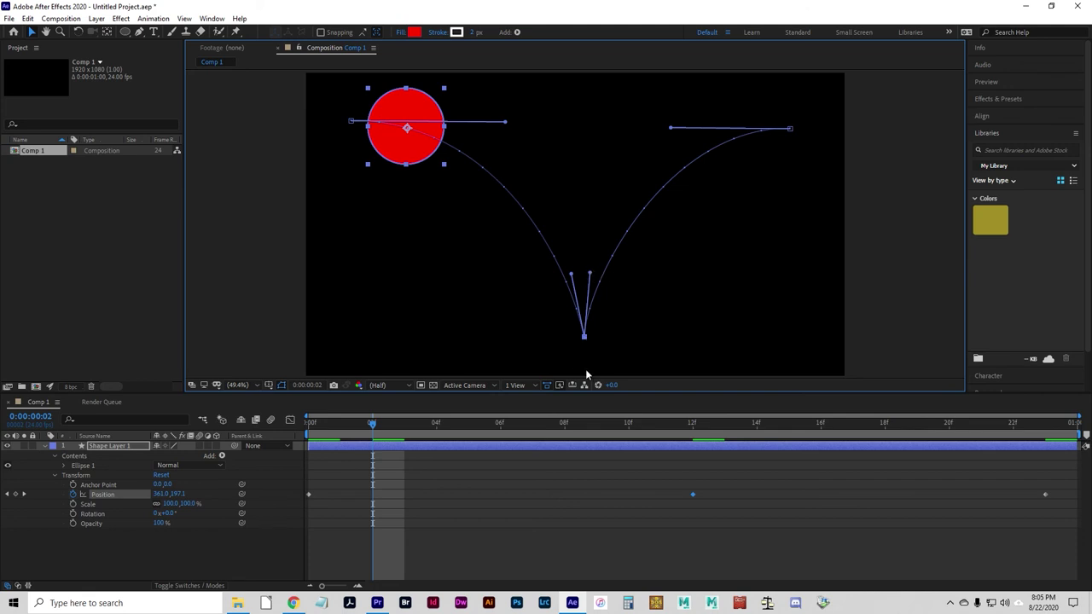
- Preview the bounce along the reshaped path, and examine the ball's positions between frames 0 and 12
left_click_drag(346, 422, 330, 445)
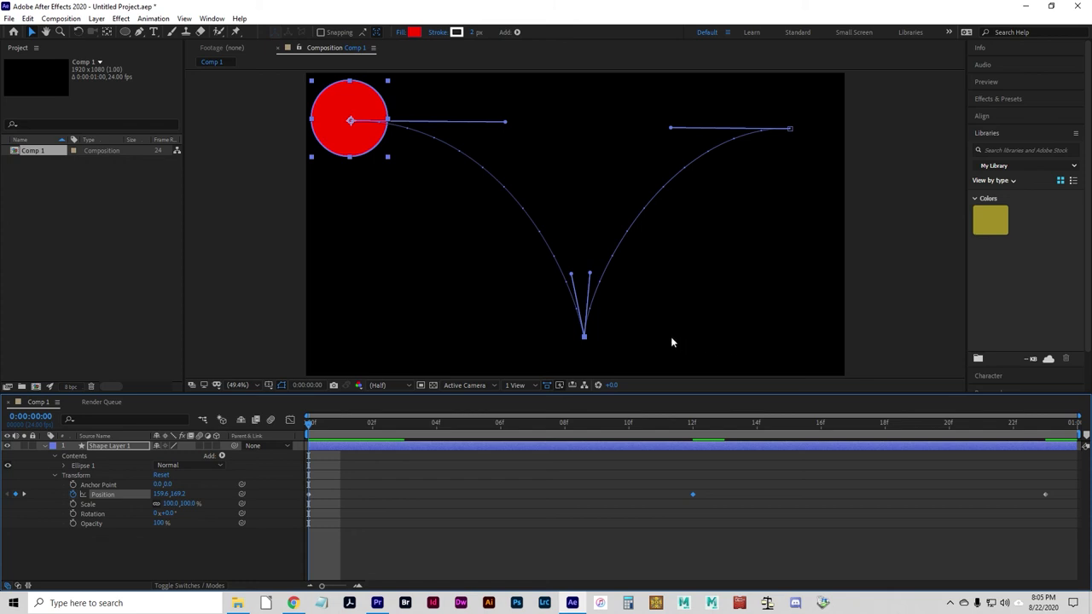
key("space")
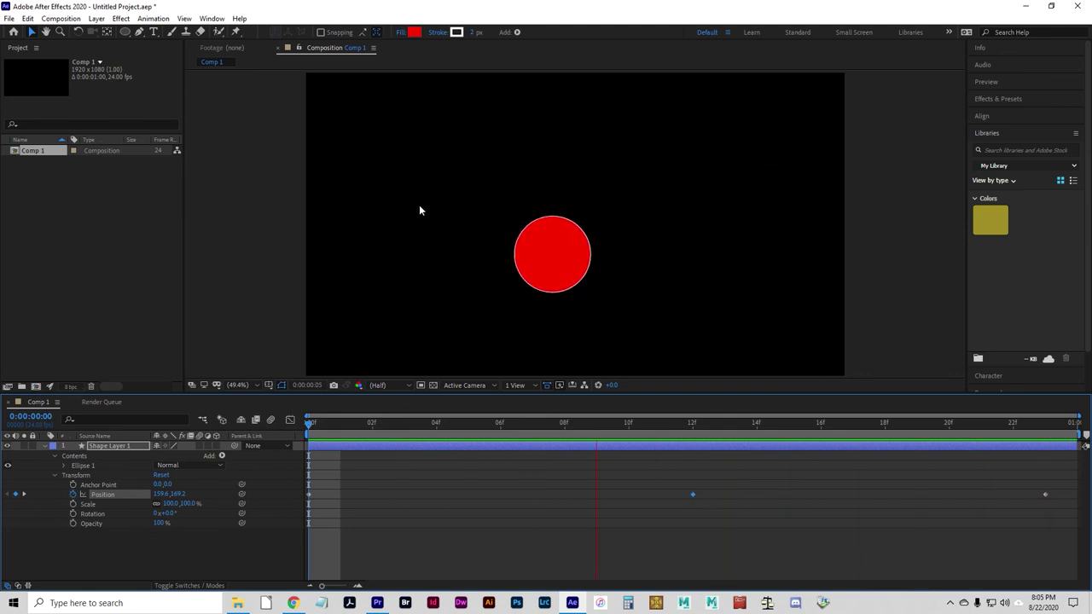
key("space")
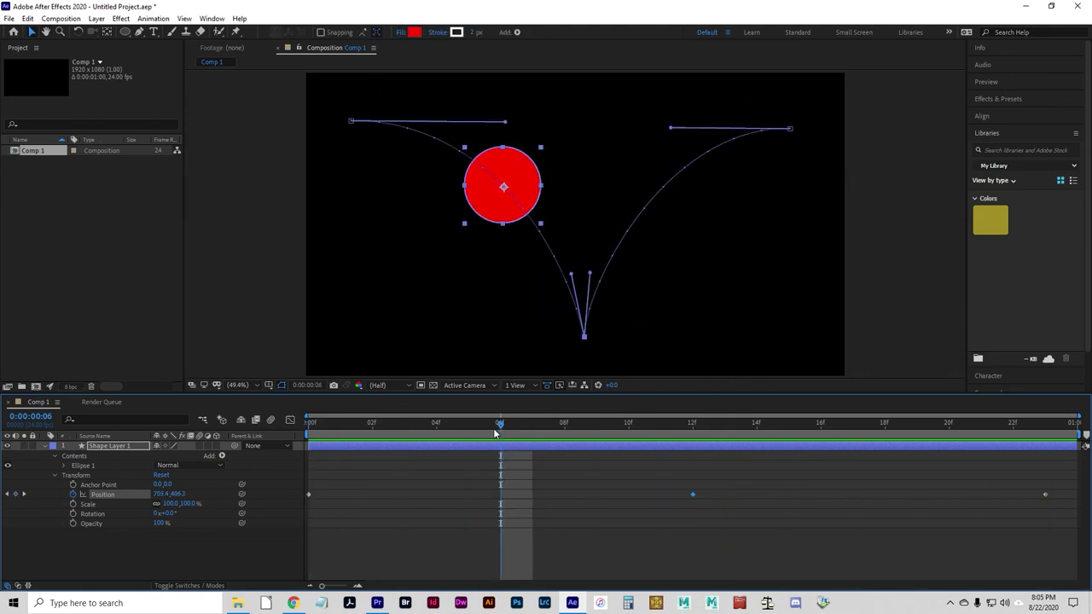
left_click_drag(498, 431, 526, 424)
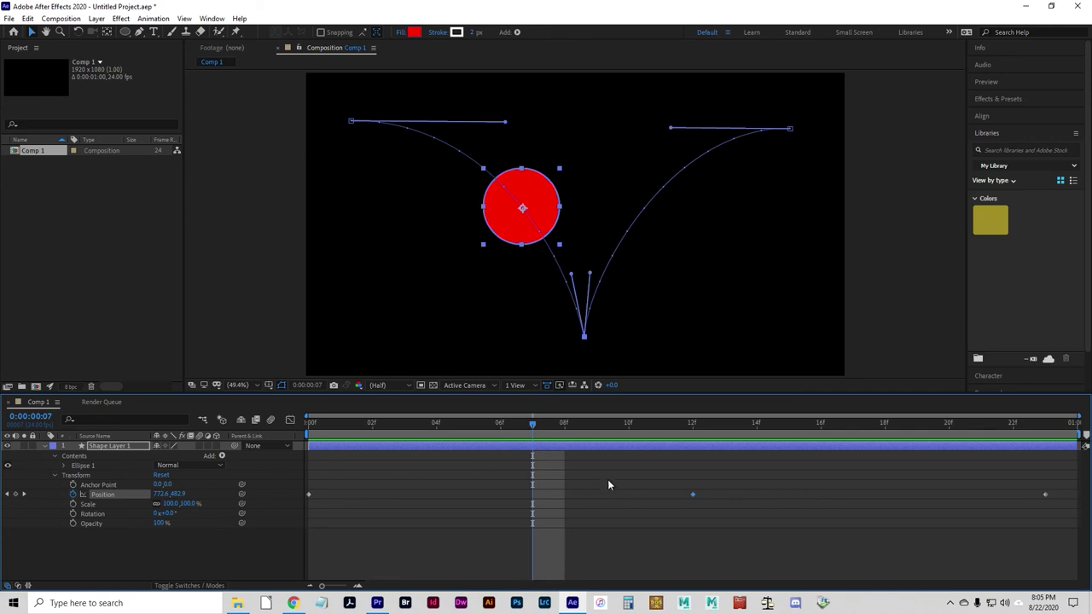
left_click_drag(635, 420, 686, 423)
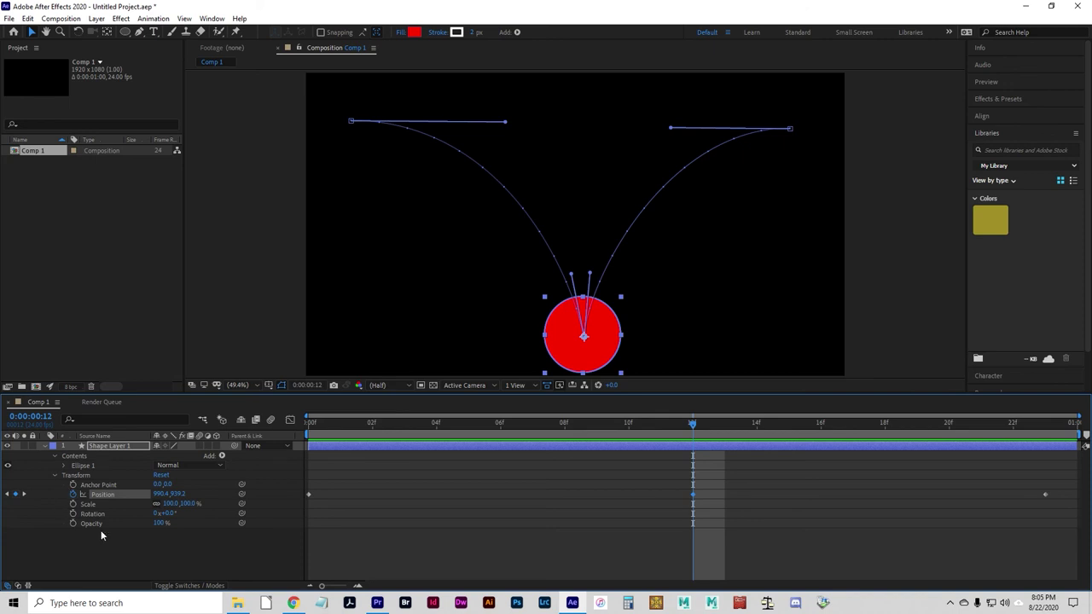
key("Home")
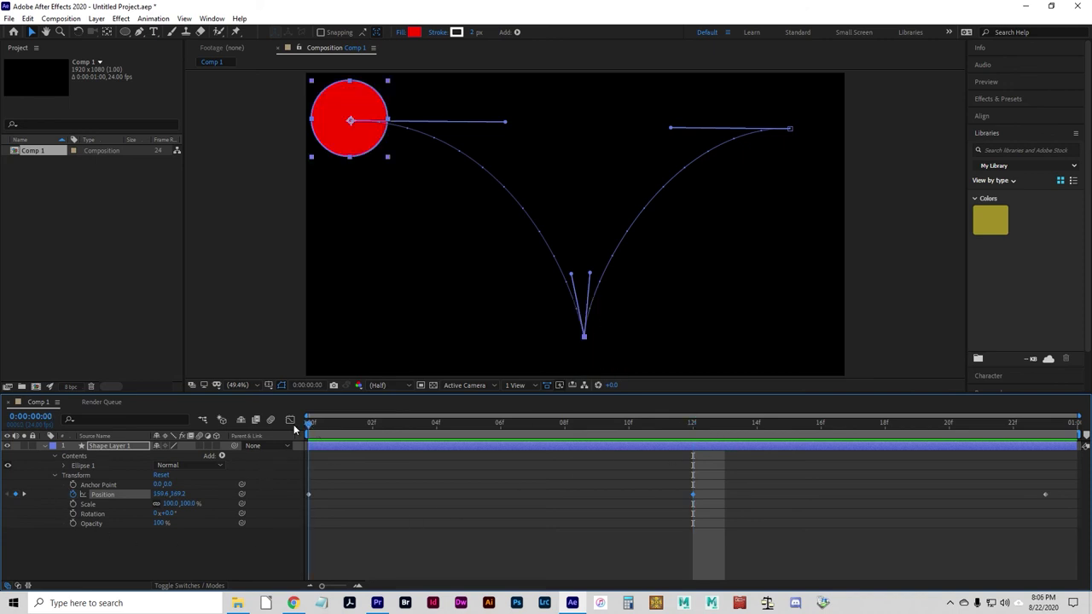
left_click(692, 423)
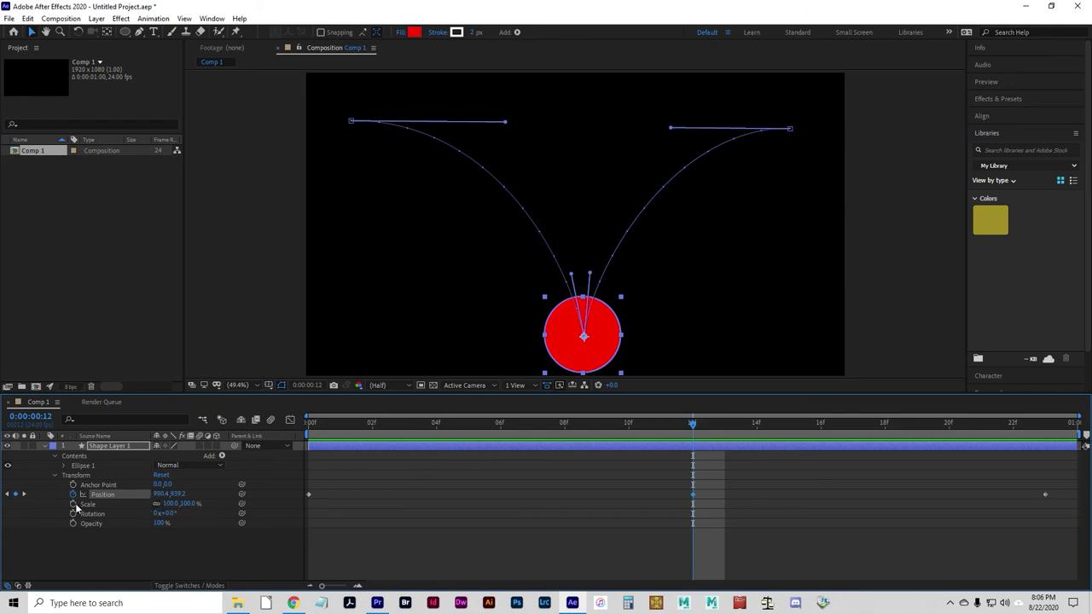
- Start animating Scale at frame 0, and squash the ball to 122% wide by 27% high at frame 12
left_click_drag(571, 427, 309, 423)
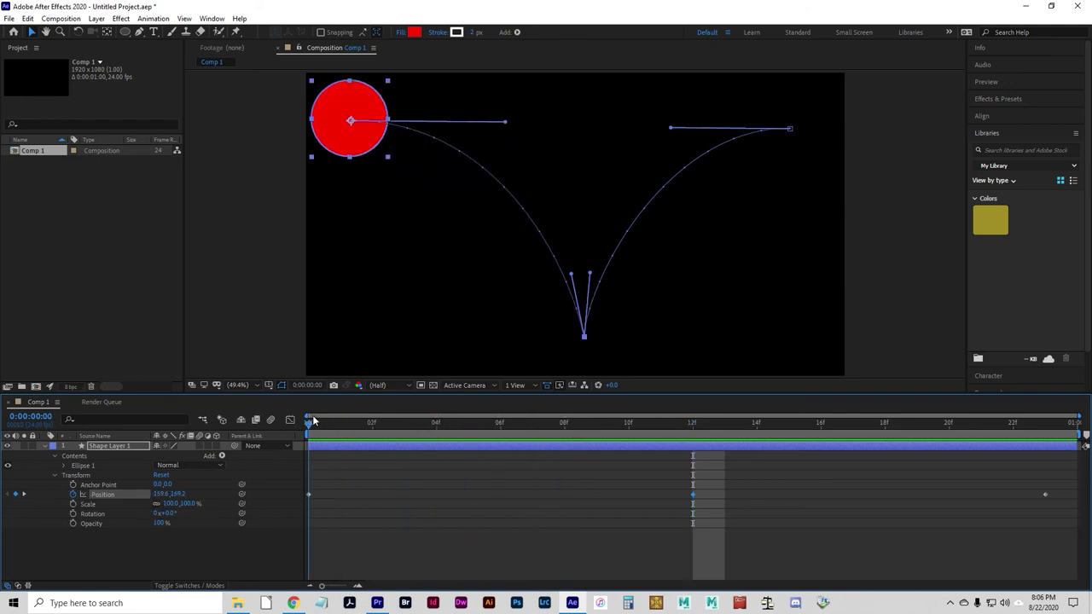
left_click(72, 504)
left_click_drag(482, 421, 692, 418)
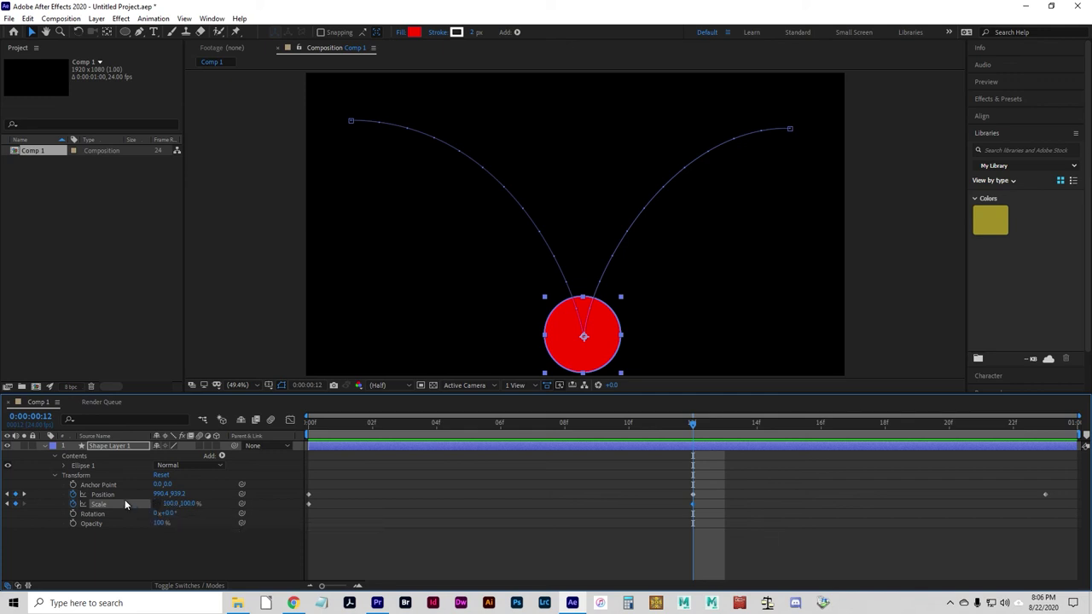
type("50")
key("Return")
left_click_drag(182, 504, 132, 489)
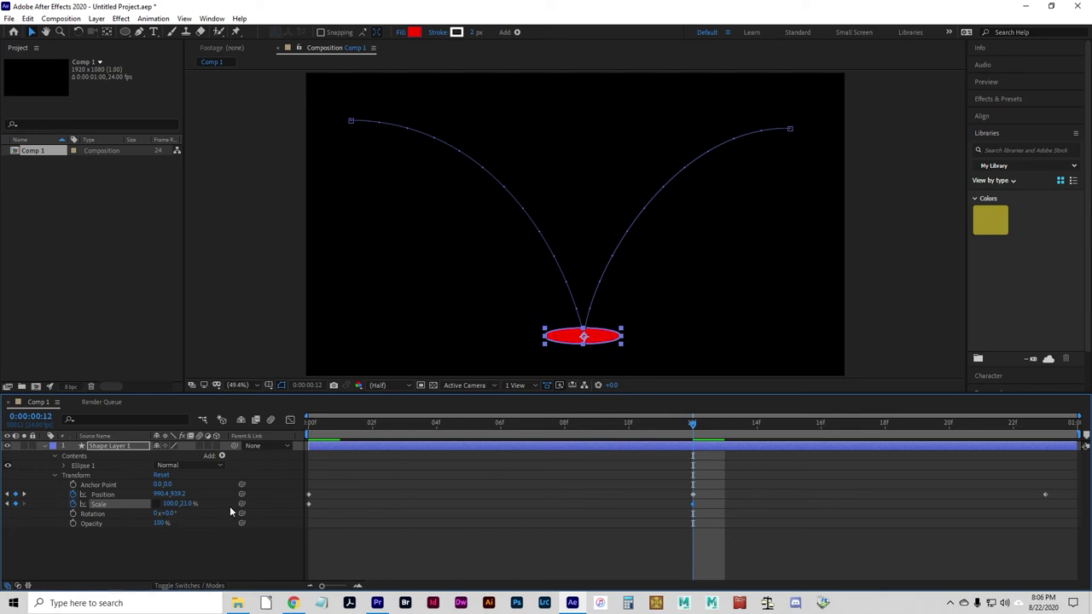
mouse_move(181, 509)
left_mouse_down()
mouse_move(193, 508)
mouse_move(182, 504)
left_mouse_up()
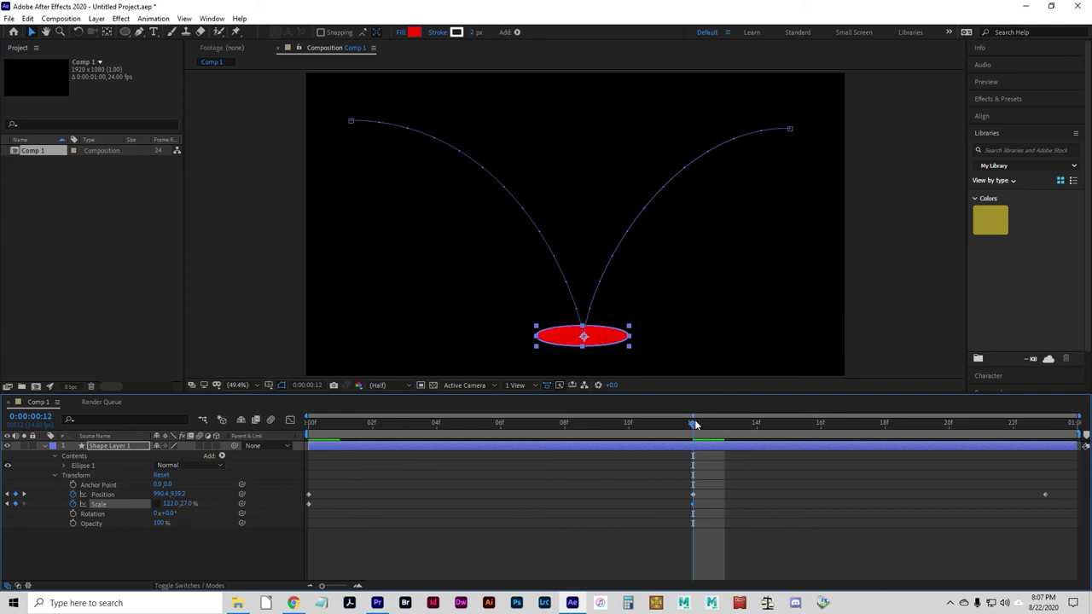
- Scrub through the squash, consult the bouncing ball diagram in Chrome, and return to After Effects
left_click_drag(680, 424, 313, 398)
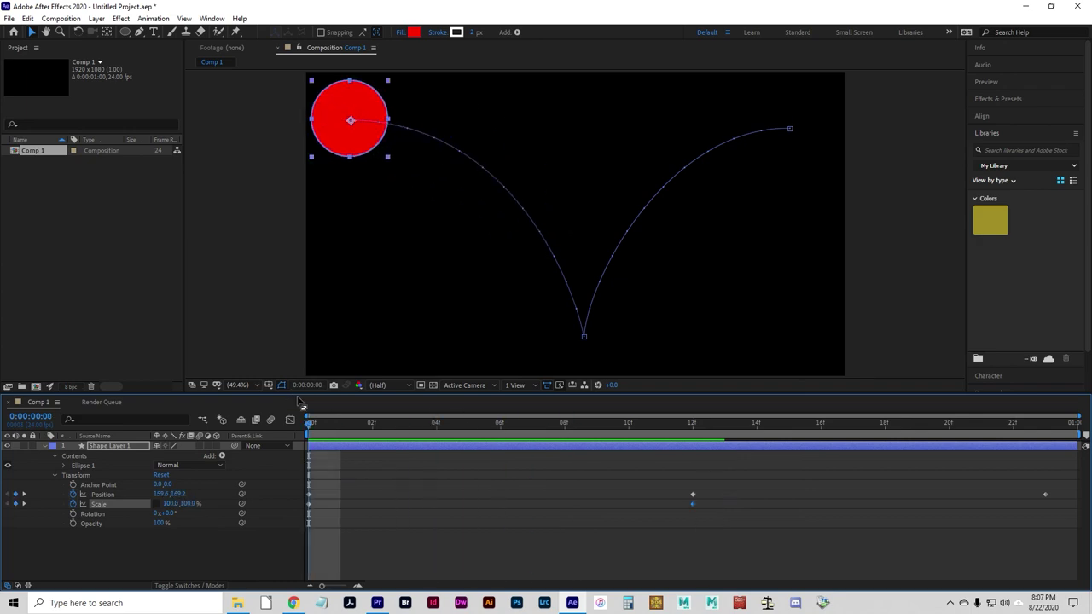
key("alt+Tab")
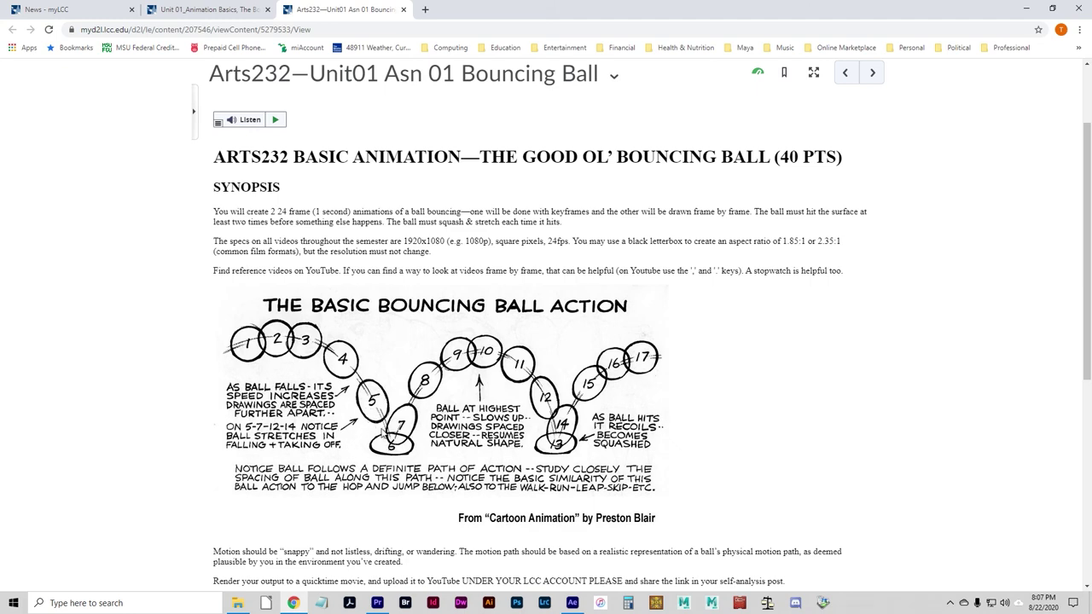
key("alt+Tab")
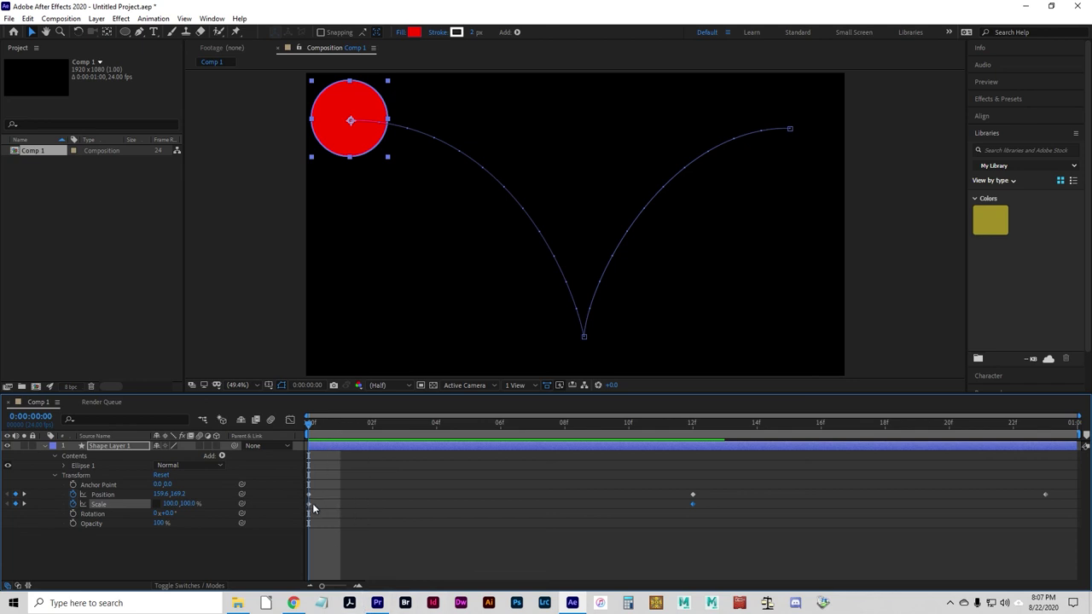
- Move the first Scale keyframe to frame 11 so the squash starts just before the ball hits the ground
mouse_move(309, 505)
left_click_drag(318, 504, 452, 514)
left_click_drag(550, 503, 670, 506)
left_click_drag(662, 505, 633, 505)
key("Delete")
- Add a Scale keyframe at frame 13 that restores the ball to 100% width and 100% height
left_click_drag(318, 421, 524, 424)
left_click_drag(561, 422, 734, 411)
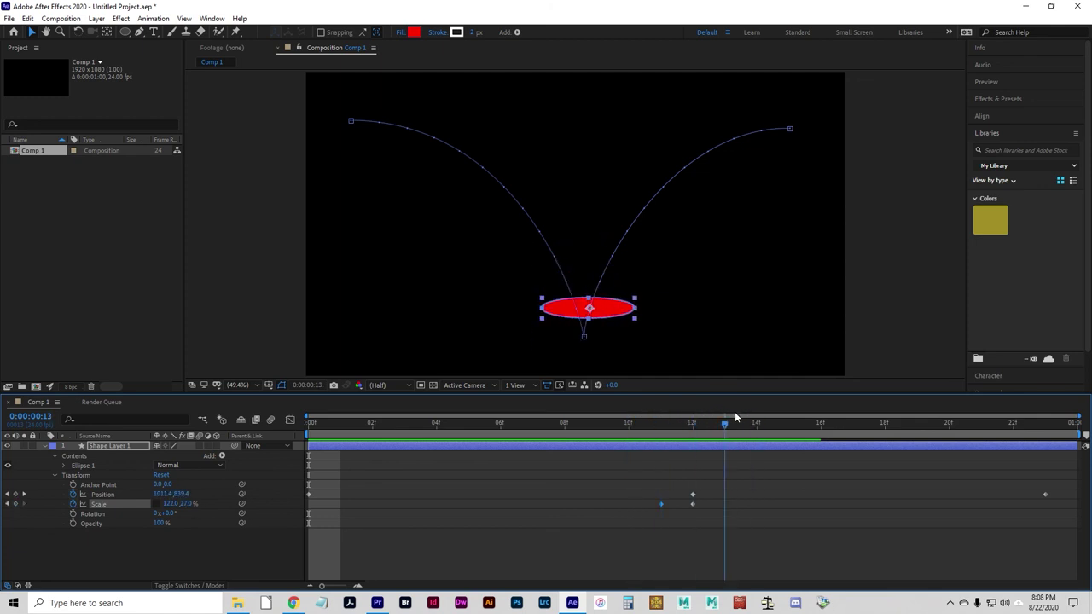
left_click(15, 505)
left_click(171, 504)
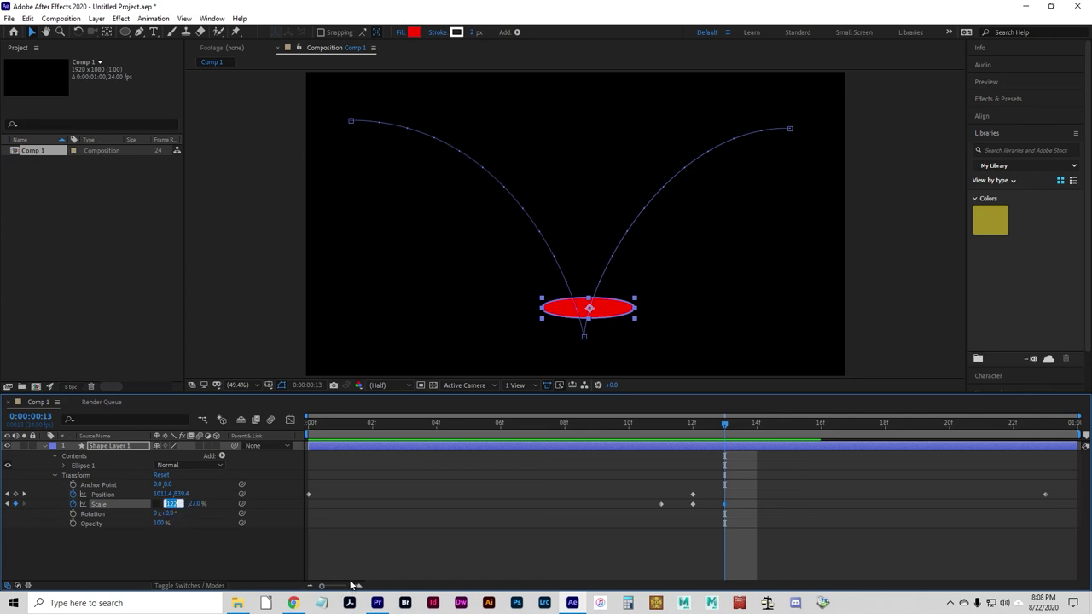
type("100")
key("Return")
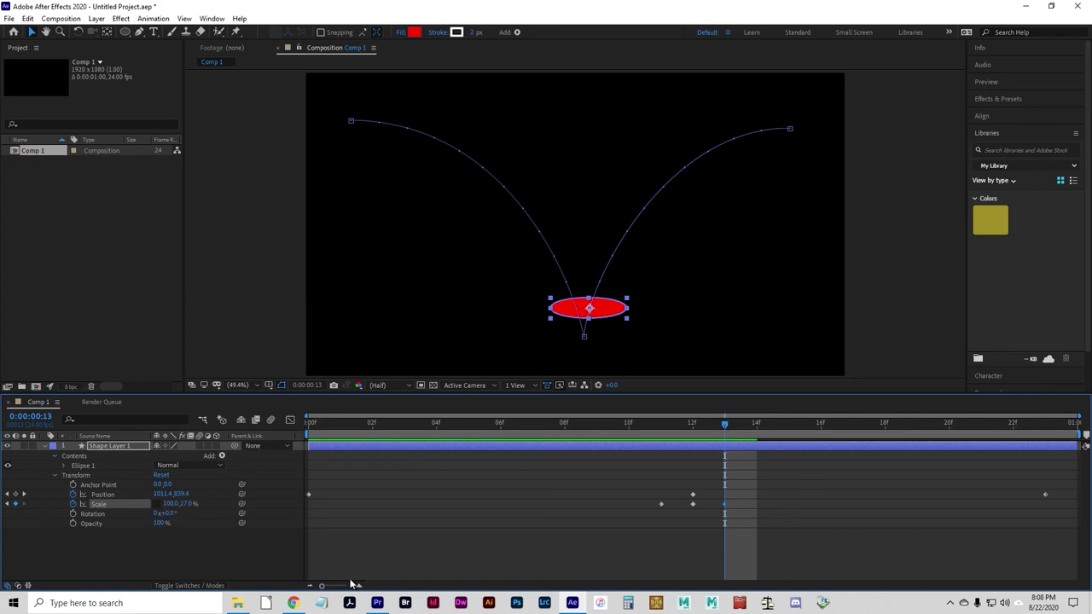
left_click(187, 504)
type("100")
key("Return")
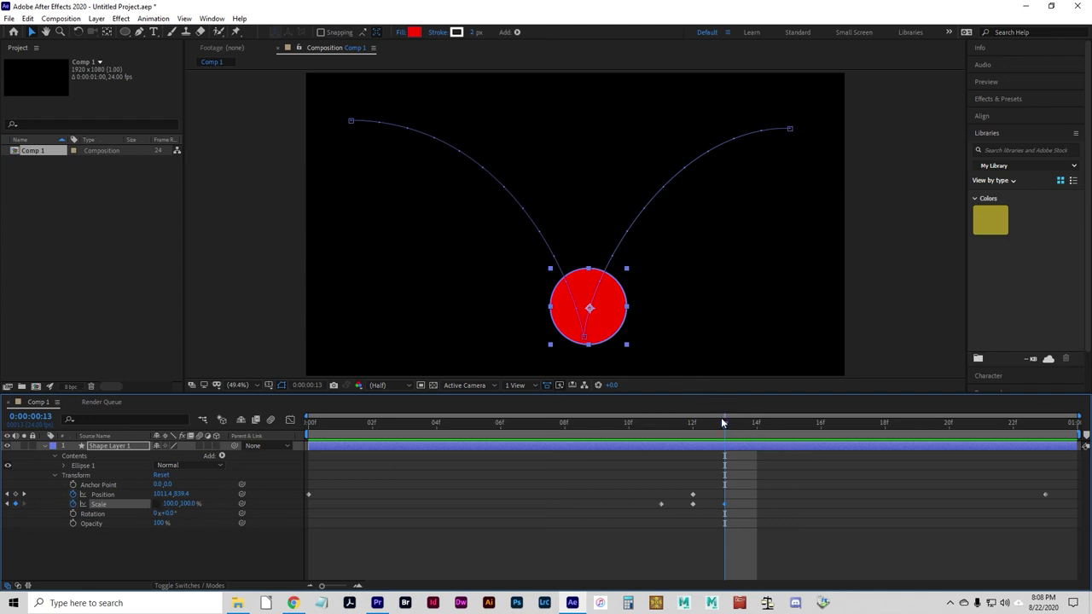
- Preview the squash and widen its timing by moving the outer Scale keyframes to frames 10 and 14
left_click_drag(725, 421, 297, 435)
key("space")
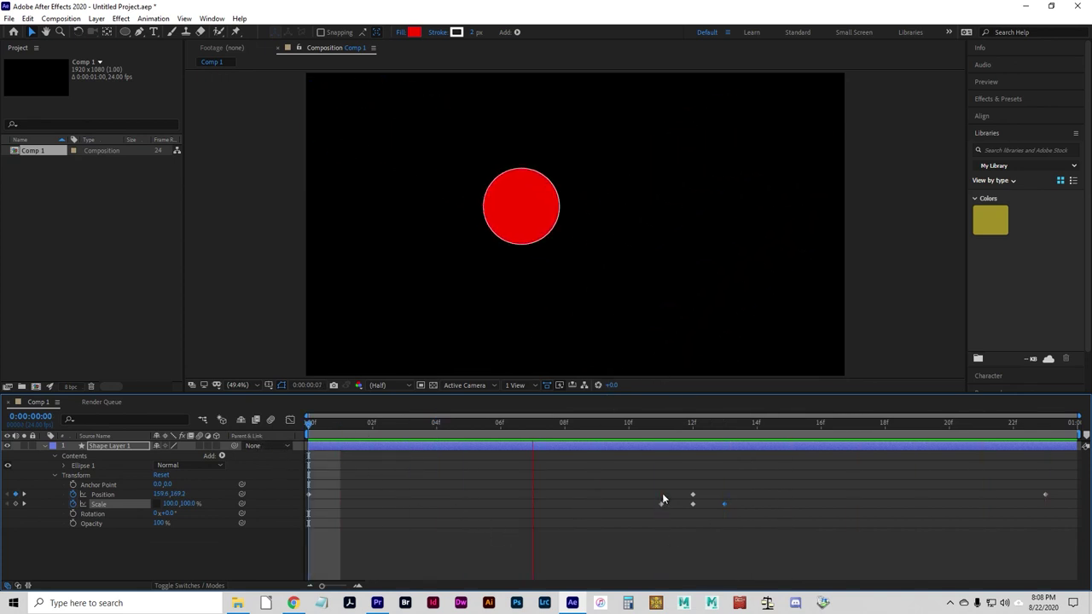
left_click_drag(664, 503, 641, 504)
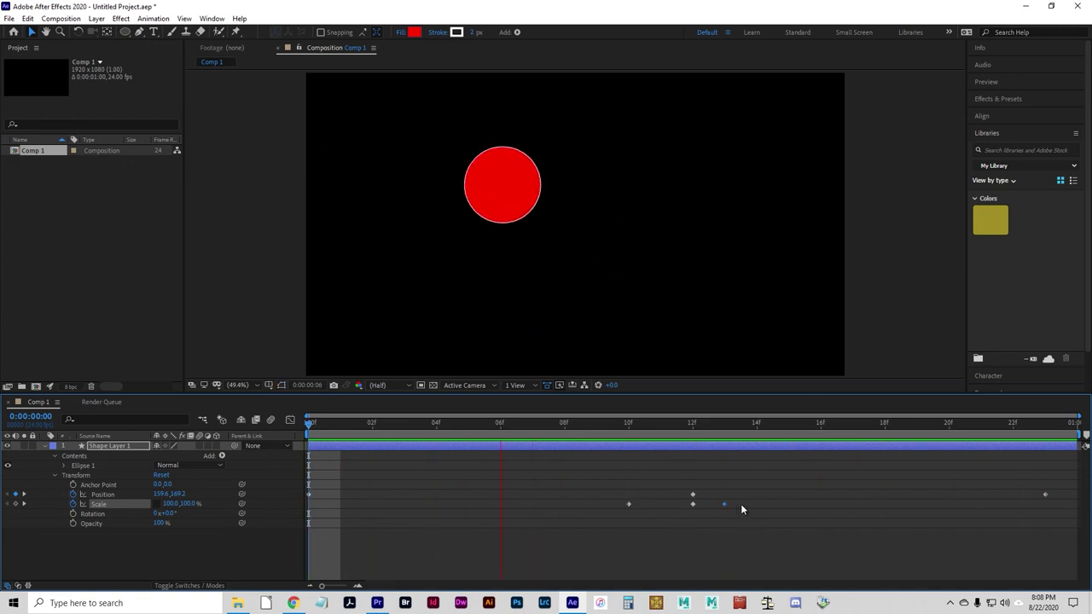
left_click_drag(725, 504, 757, 505)
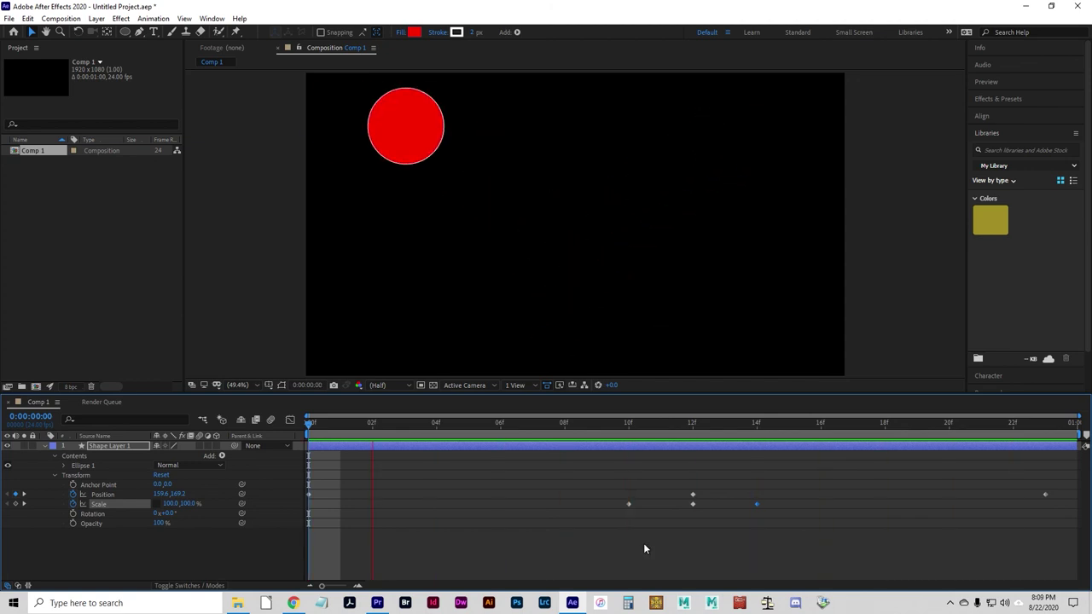
key("space")
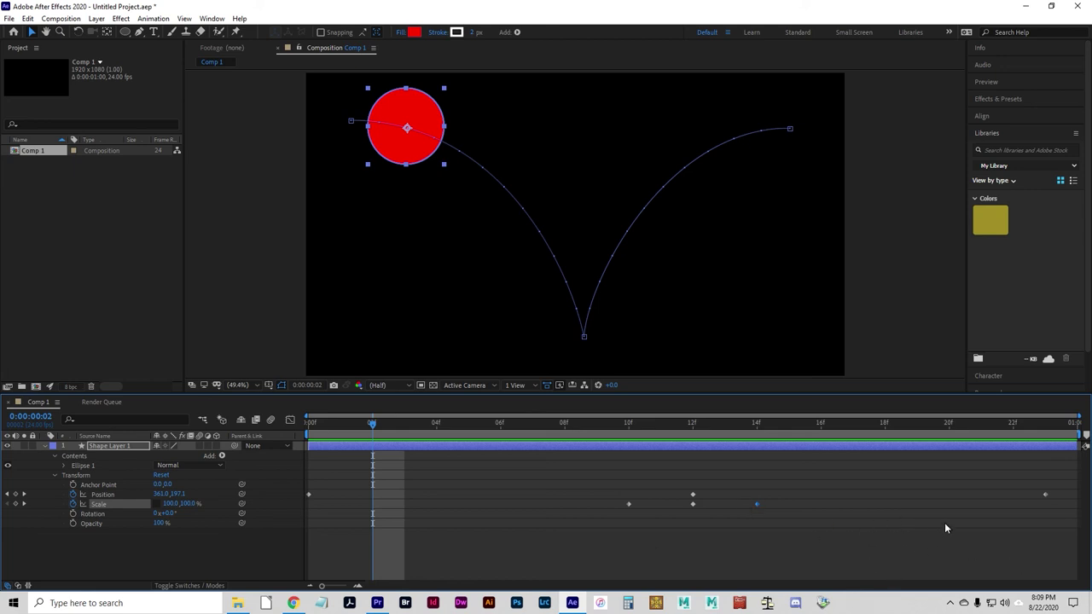
- Go back to frame 0, check the ball spacing in the Chrome assignment diagram, and return to After Effects
left_click_drag(388, 429, 309, 428)
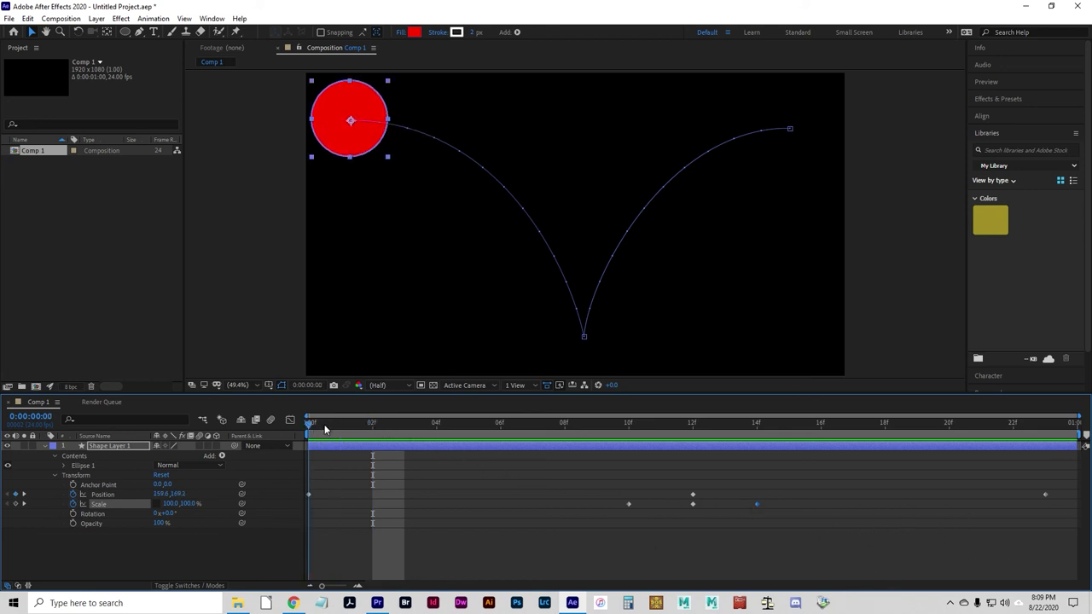
key("alt+Tab")
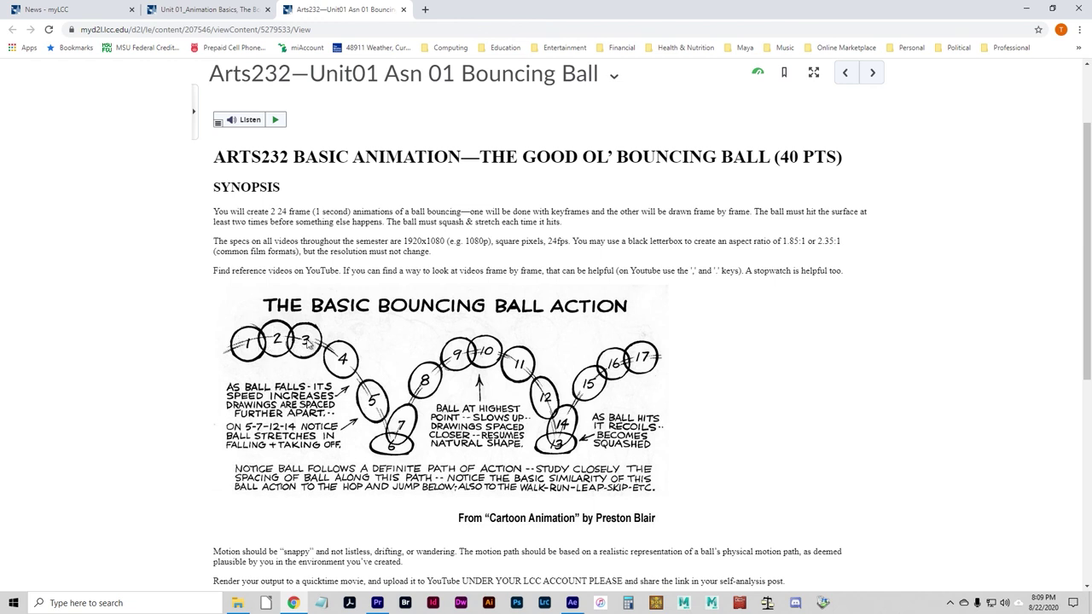
key("alt+Tab")
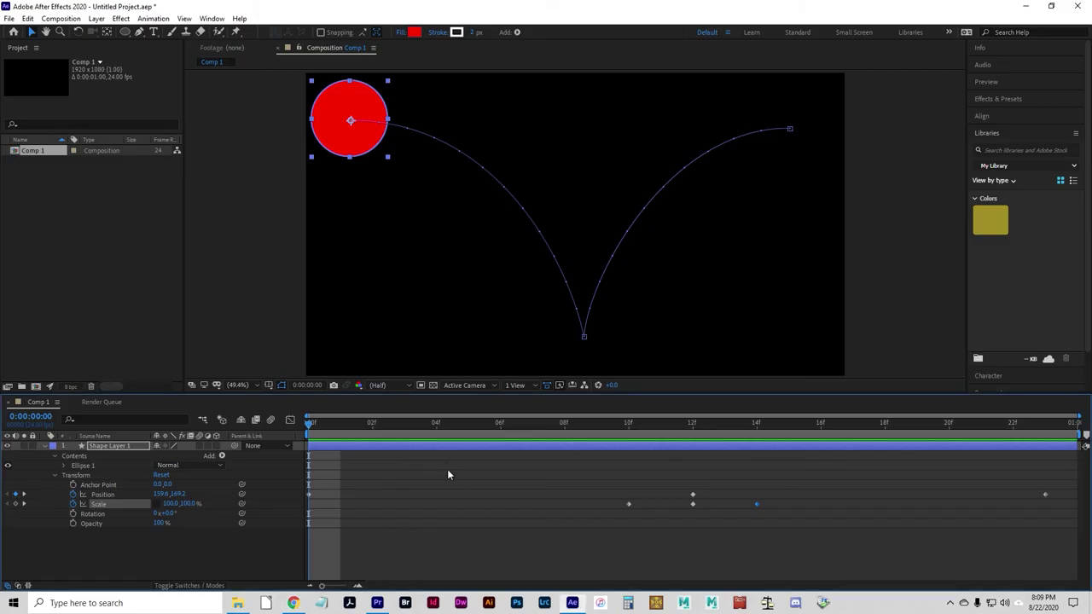
- Apply Easy Ease Out to the ball's first Position keyframe at frame 0
left_click(309, 495)
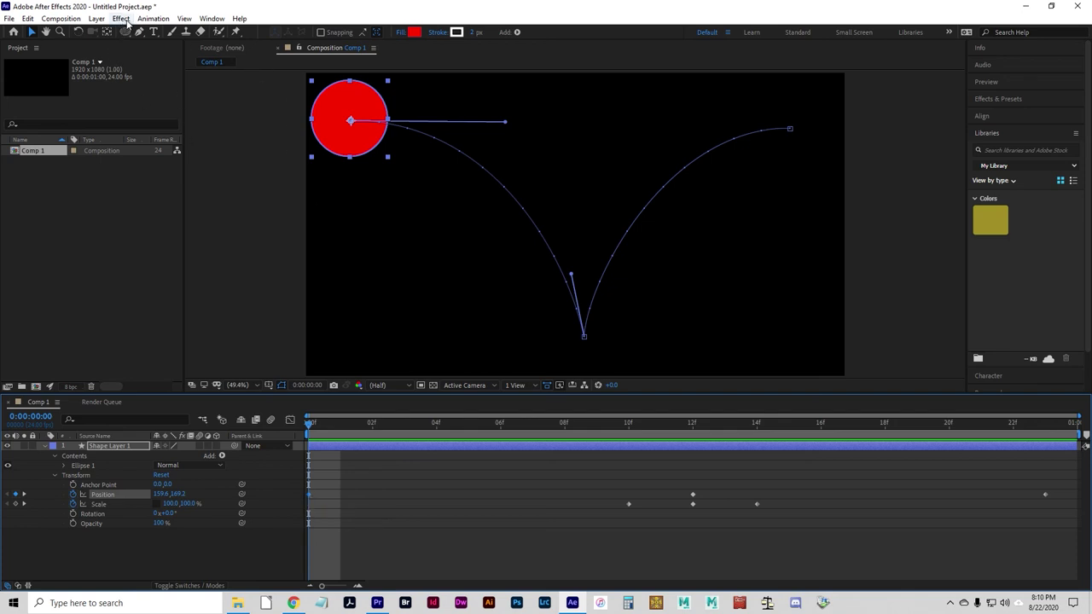
right_click(309, 496)
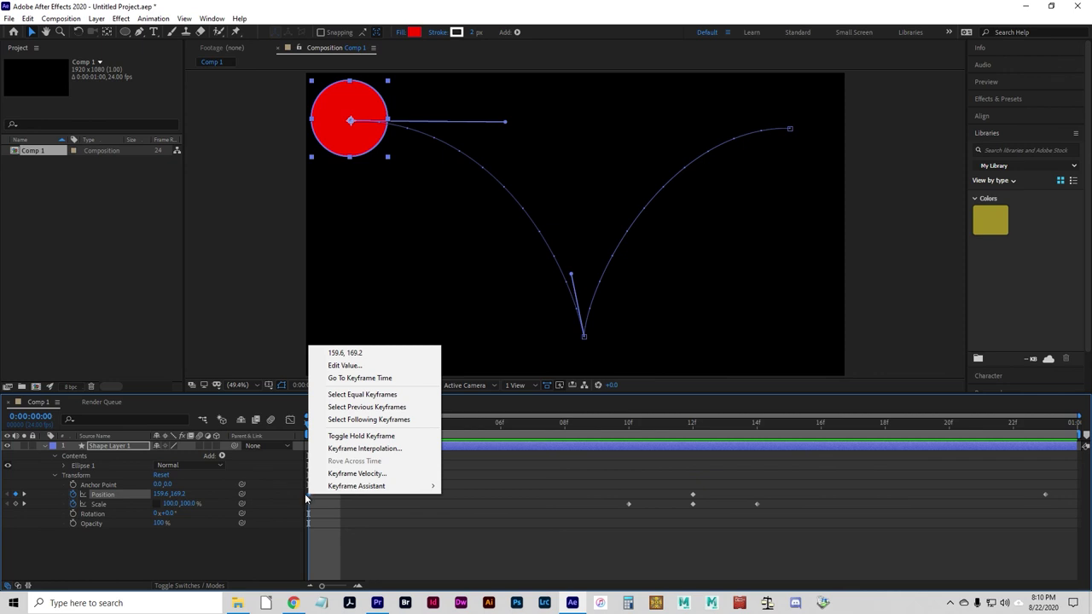
left_click(124, 21)
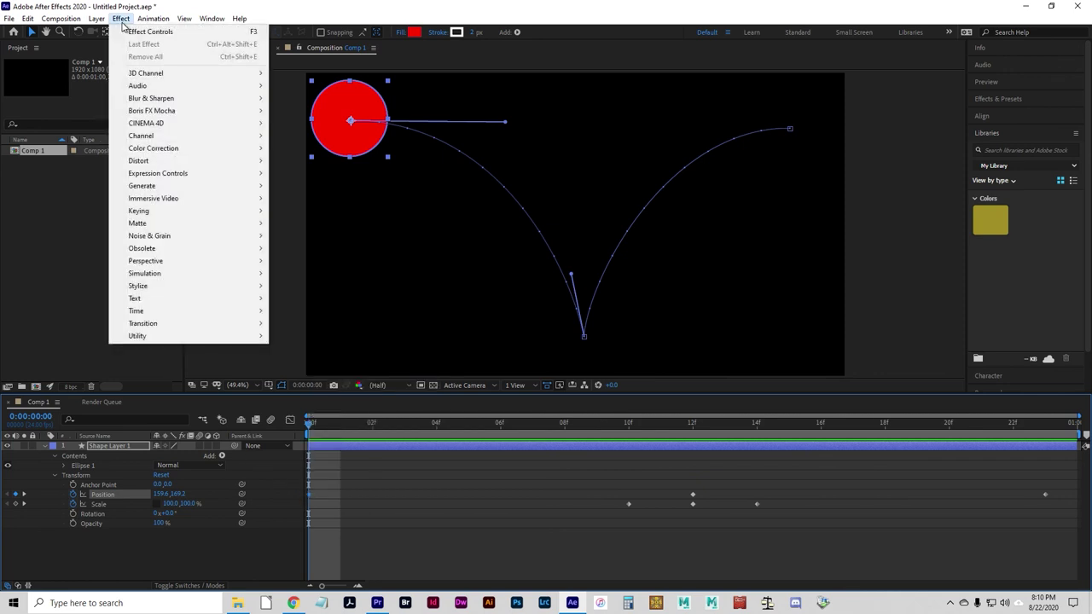
mouse_move(103, 20)
mouse_move(158, 20)
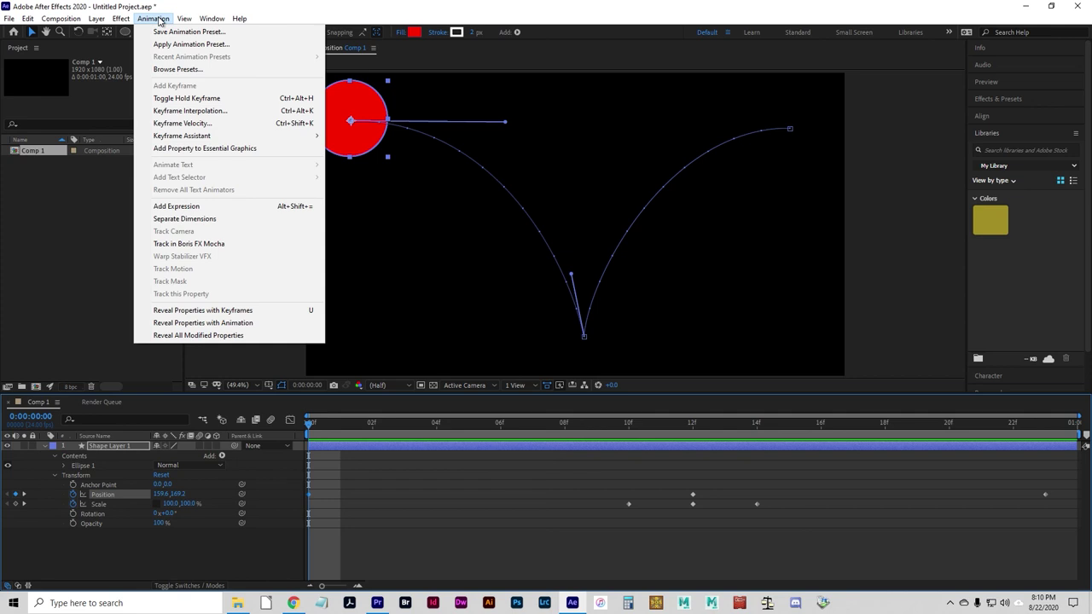
left_click(149, 21)
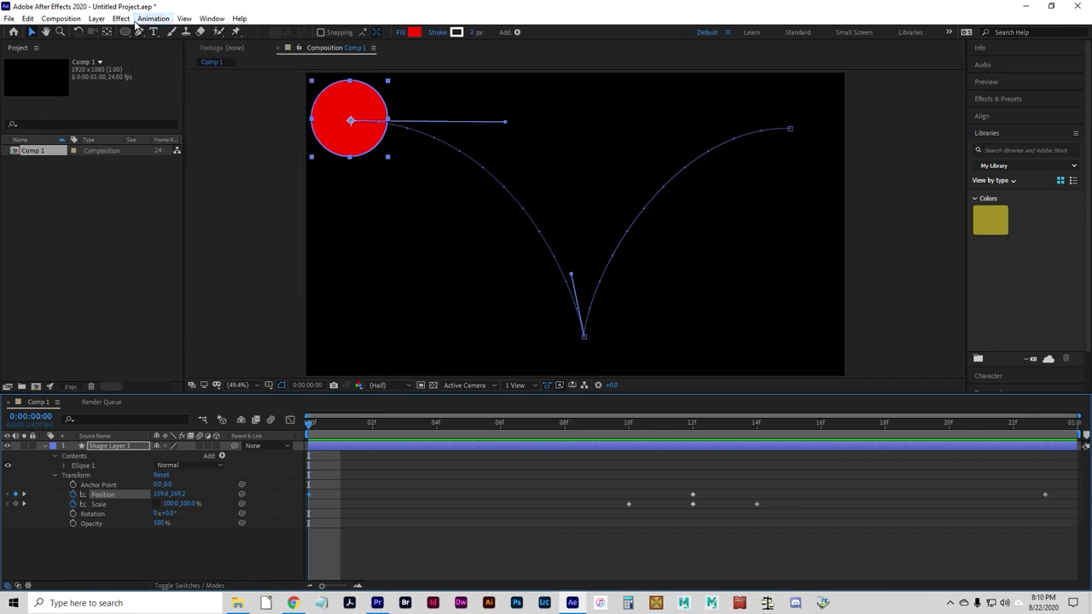
left_click(122, 20)
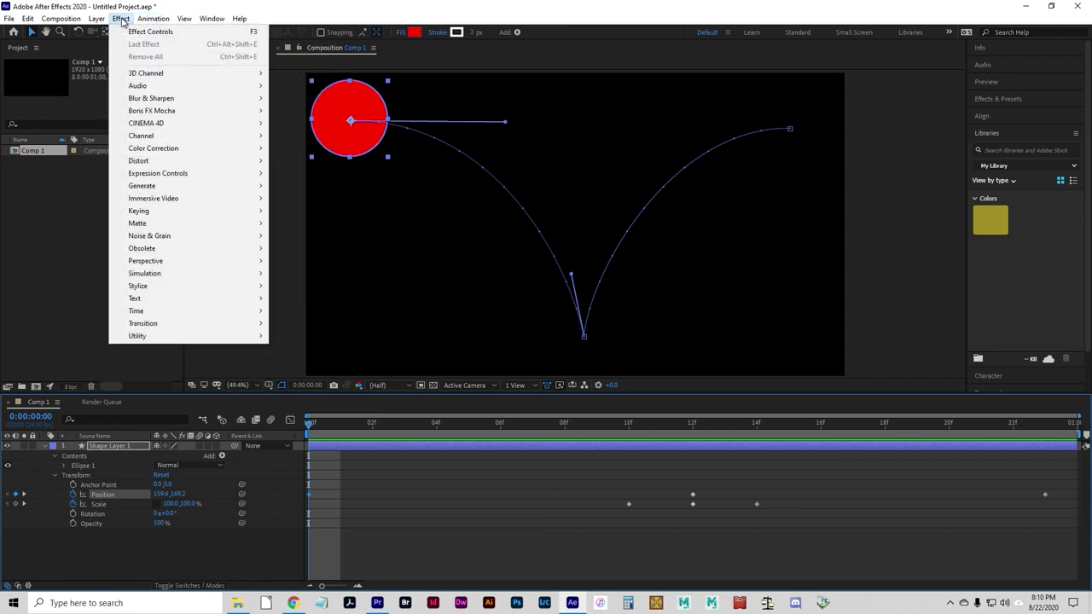
left_click(60, 18)
left_click(122, 19)
mouse_move(143, 23)
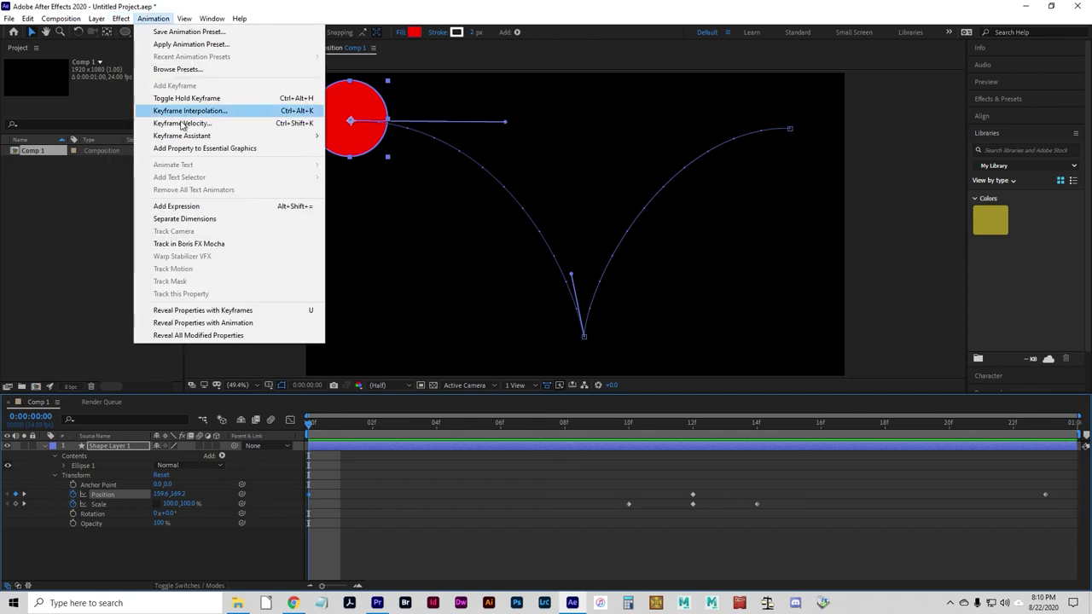
mouse_move(191, 138)
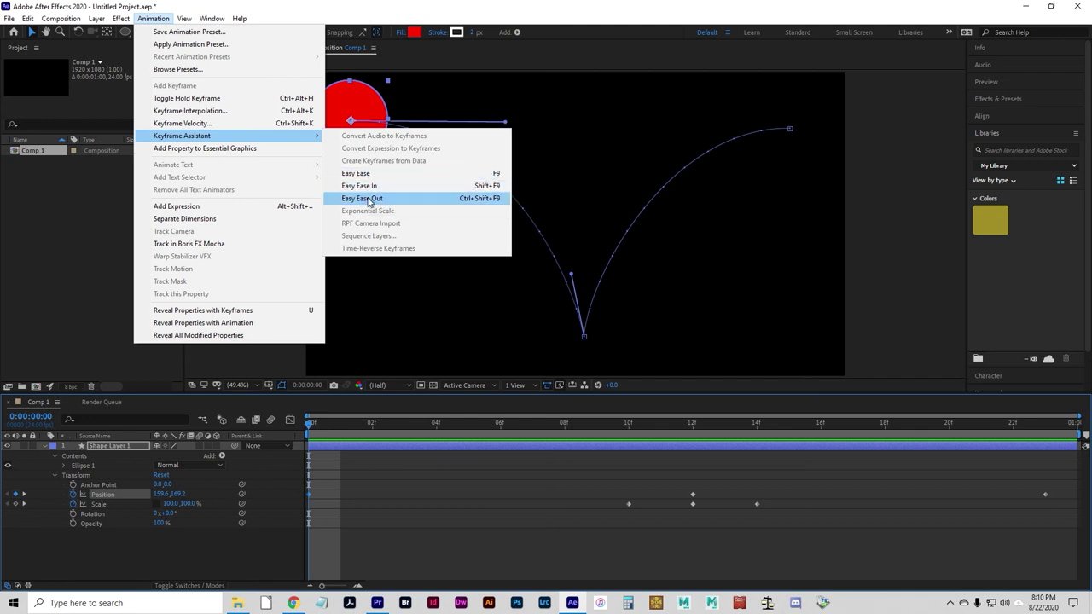
left_click(374, 201)
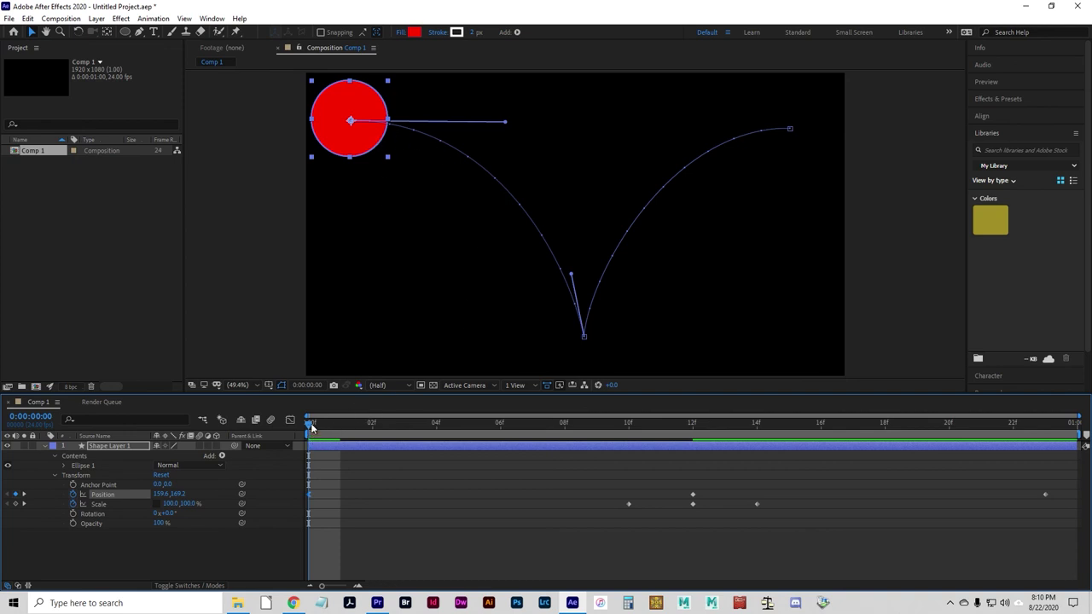
- Preview the bounce from frame 0 and look at the easing options for the first Position keyframe
mouse_move(311, 424)
left_mouse_down()
mouse_move(622, 449)
mouse_move(401, 414)
mouse_move(341, 418)
mouse_move(589, 444)
mouse_move(627, 463)
mouse_move(376, 422)
mouse_move(309, 422)
left_mouse_up()
key("space")
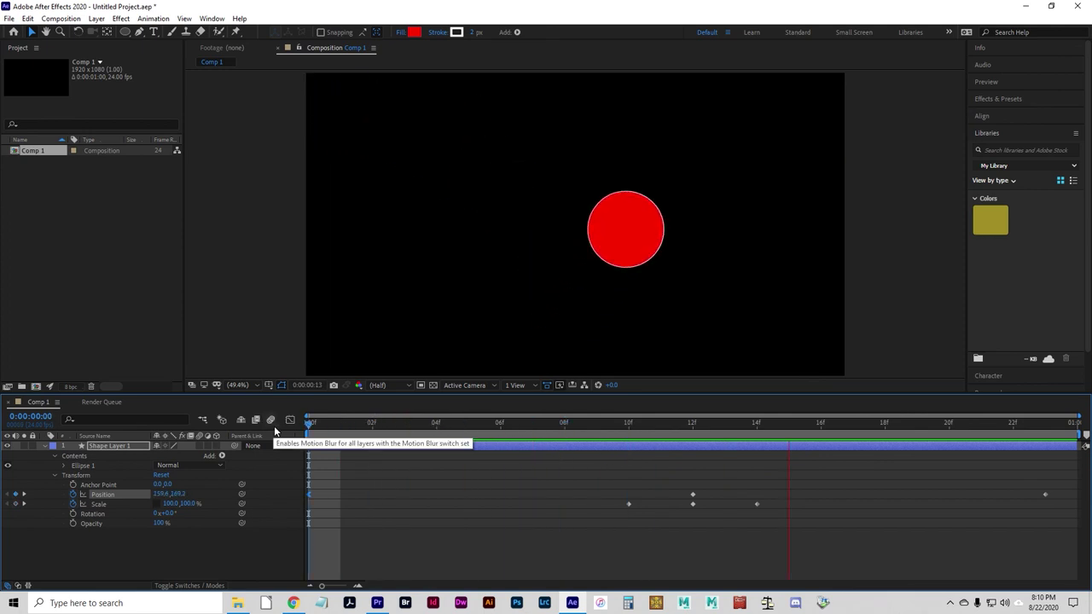
key("space")
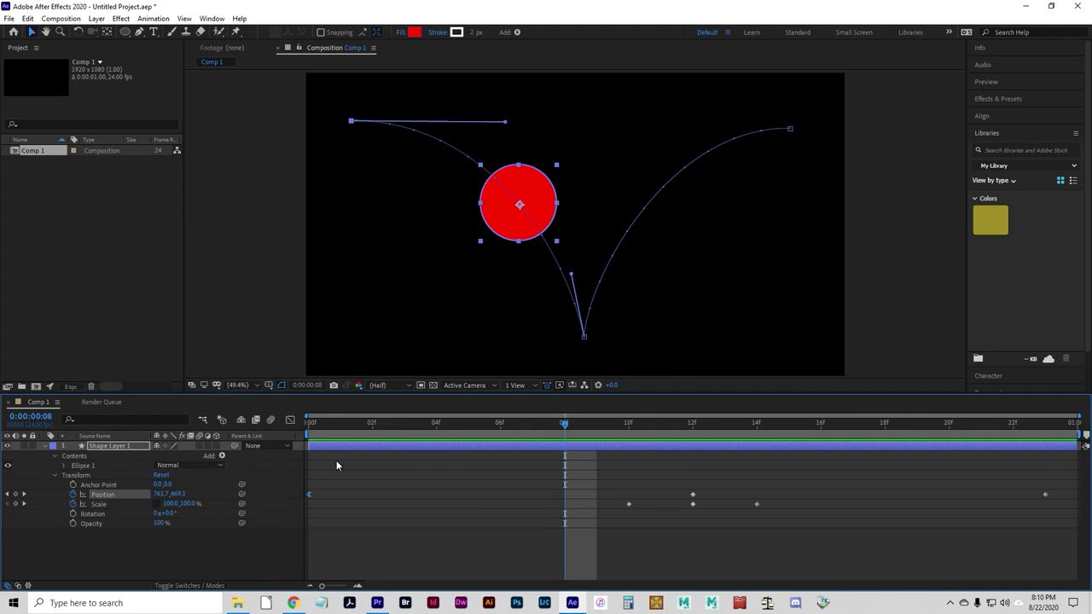
right_click(310, 499)
mouse_move(340, 492)
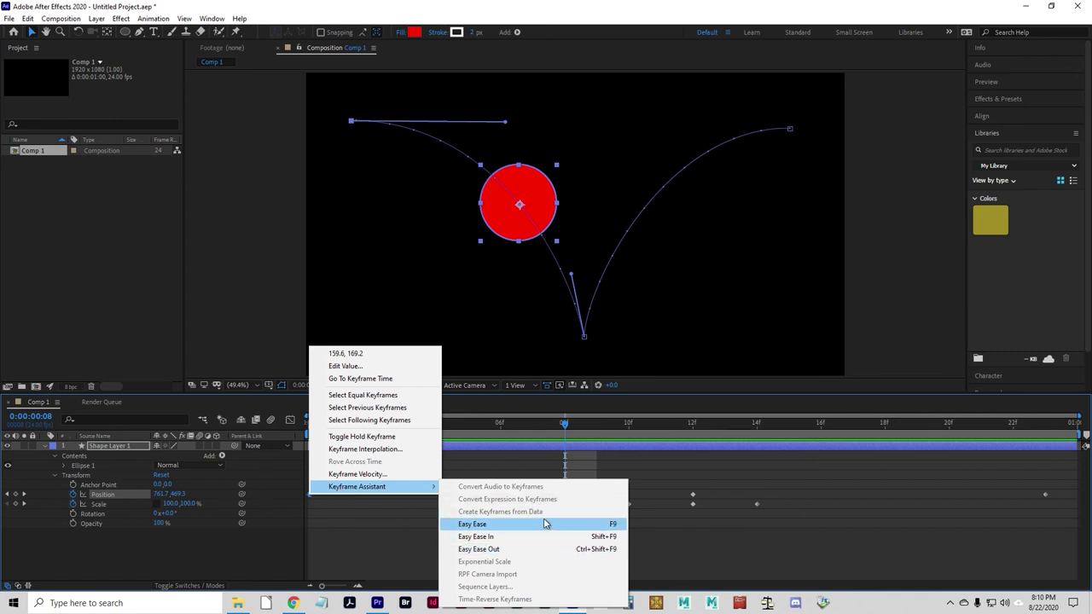
left_click(327, 501)
- Try Easy Ease on the Position keyframe at frame 12, preview the bounce from frame 0, and undo the easing
left_click(693, 494)
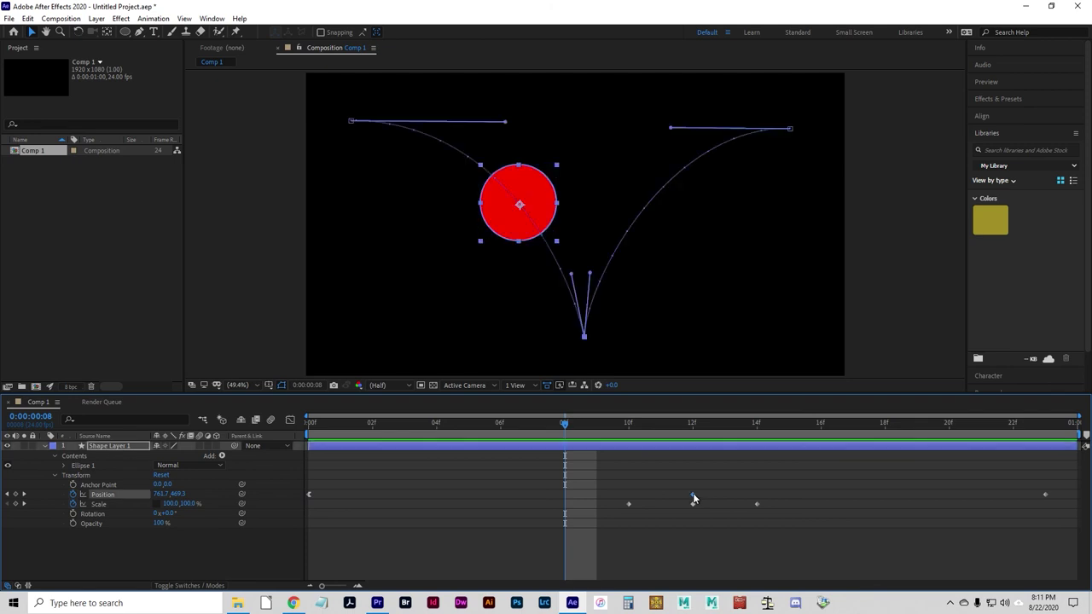
right_click(693, 494)
mouse_move(740, 489)
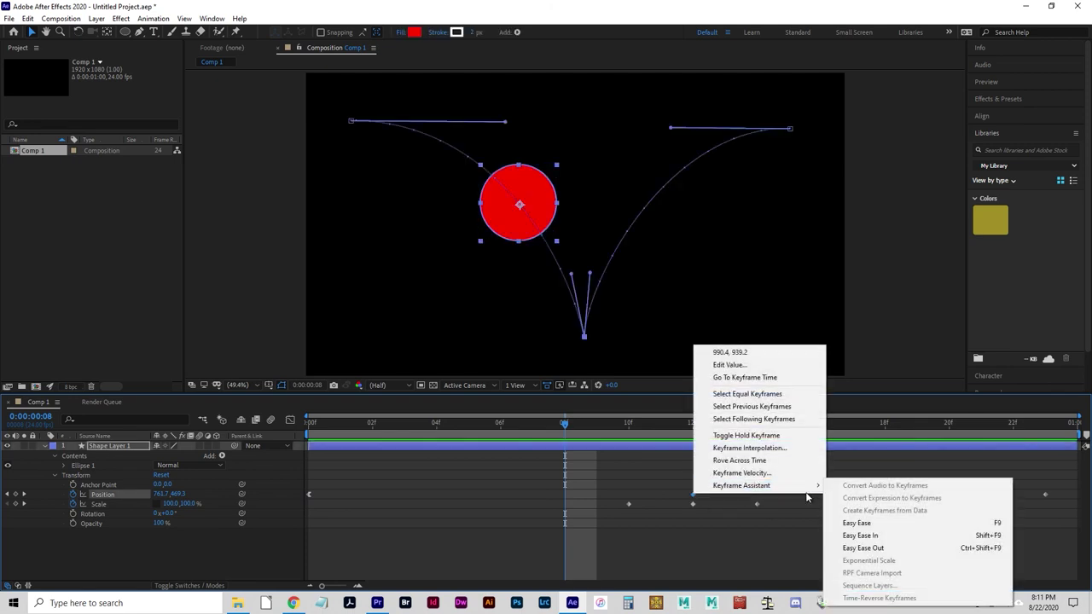
left_click(911, 527)
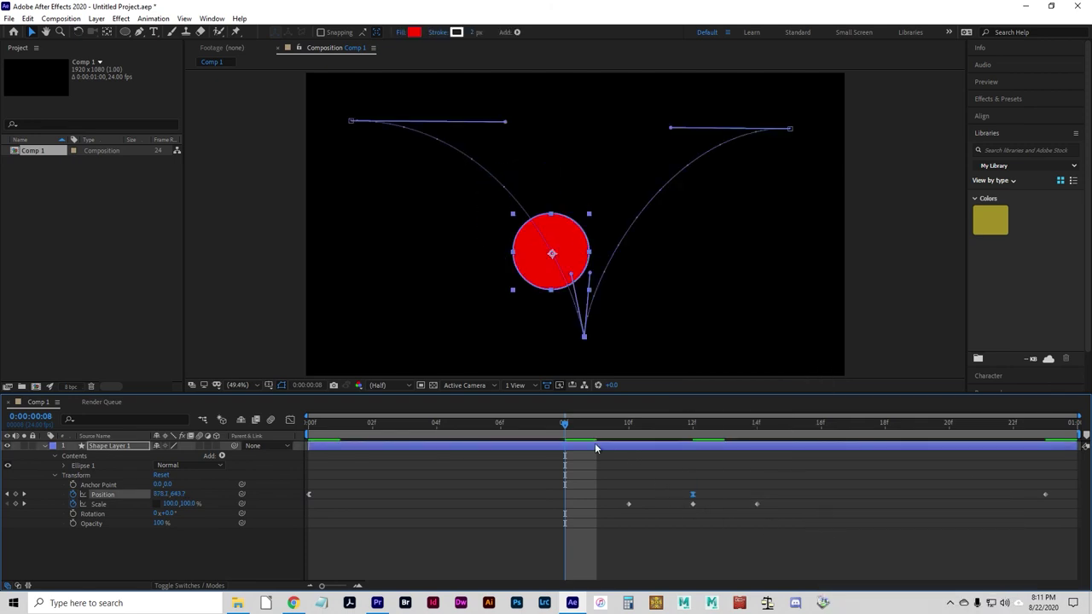
left_click_drag(572, 422, 309, 422)
left_click(429, 468)
key("space")
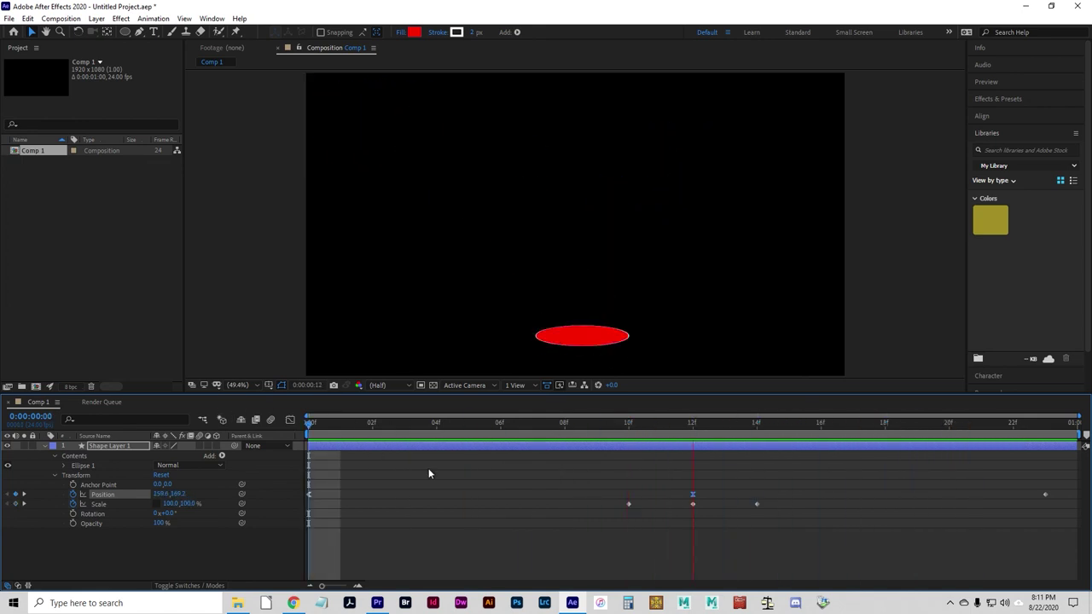
left_click(664, 498)
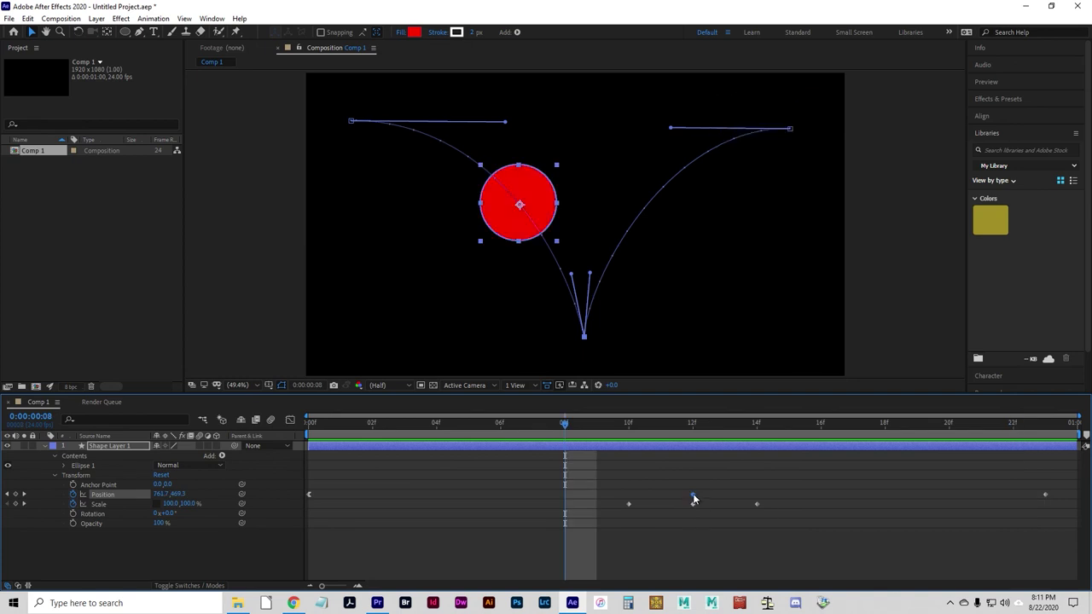
mouse_move(695, 498)
- Apply Easy Ease In to the ball's last Position keyframe at frame 23
left_click(1046, 495)
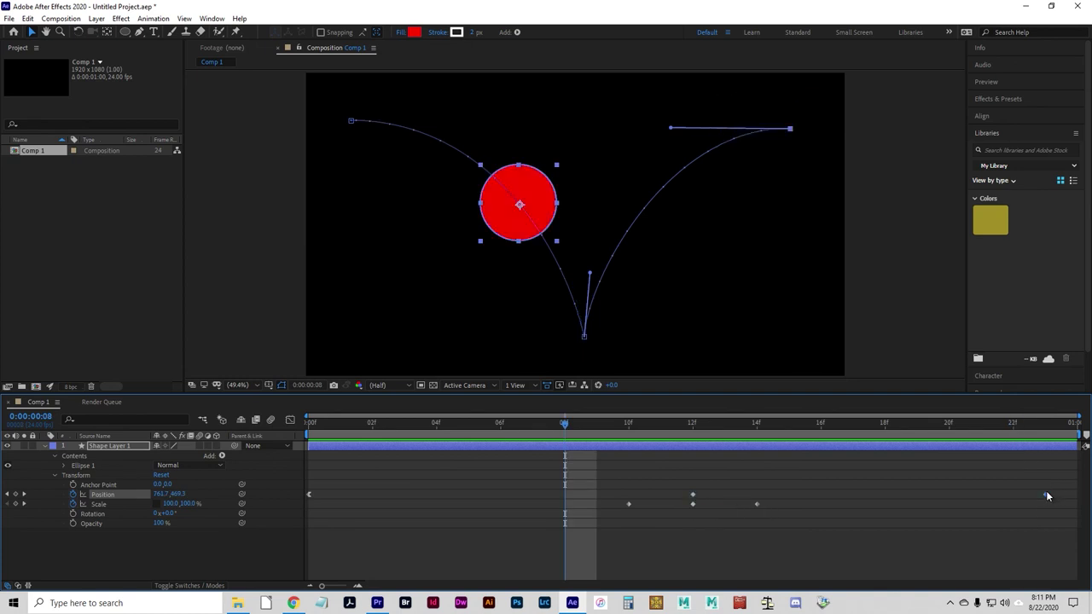
right_click(1048, 496)
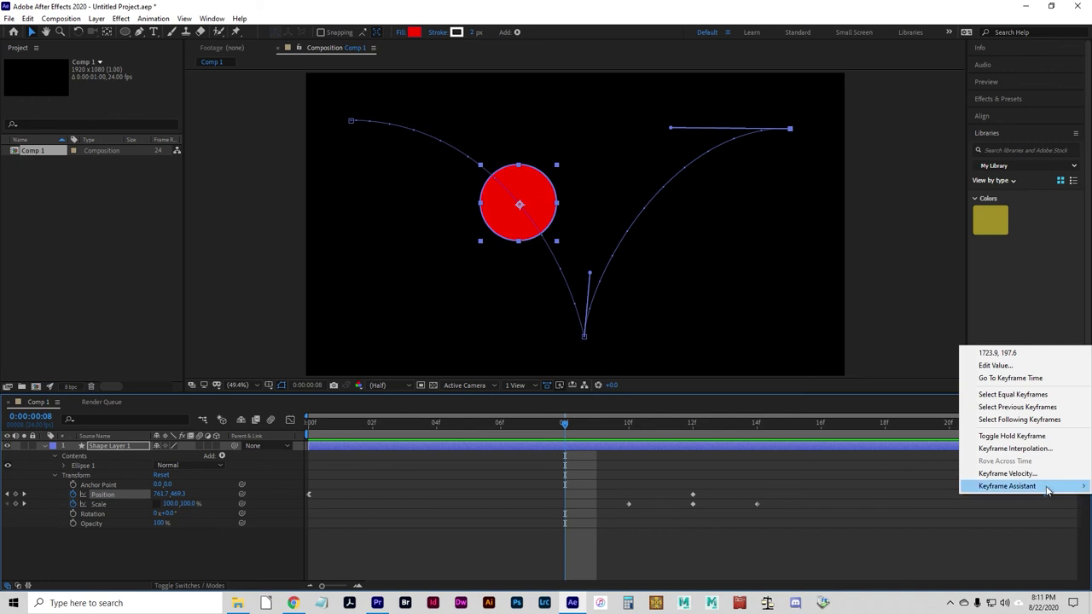
mouse_move(1048, 488)
left_click(879, 536)
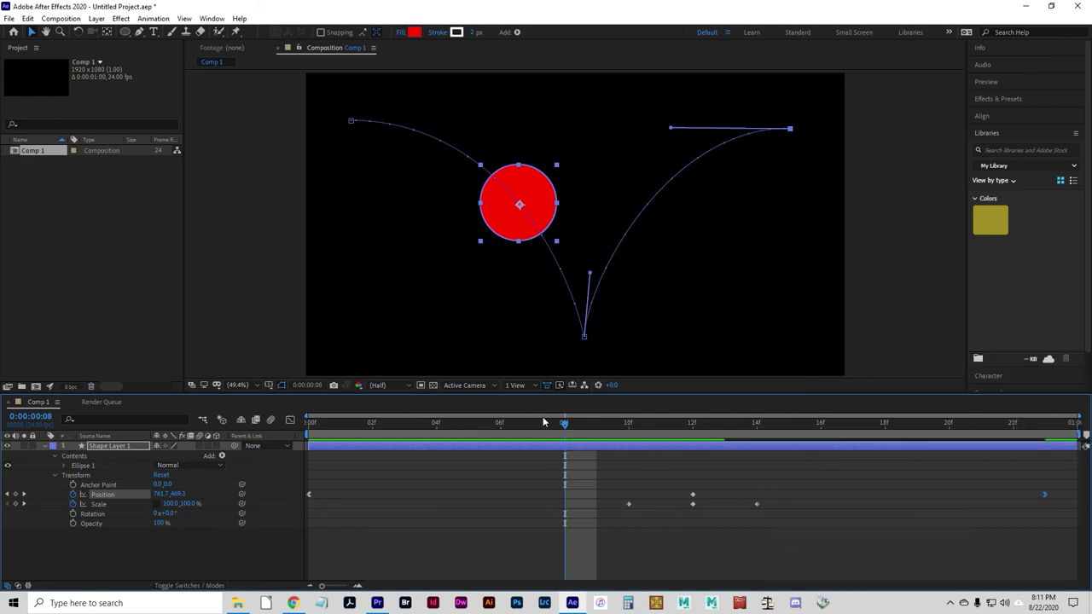
- Preview the bounce from frame 0 with easing on the first and last Position keyframes
left_click_drag(542, 418, 317, 424)
left_click(418, 495)
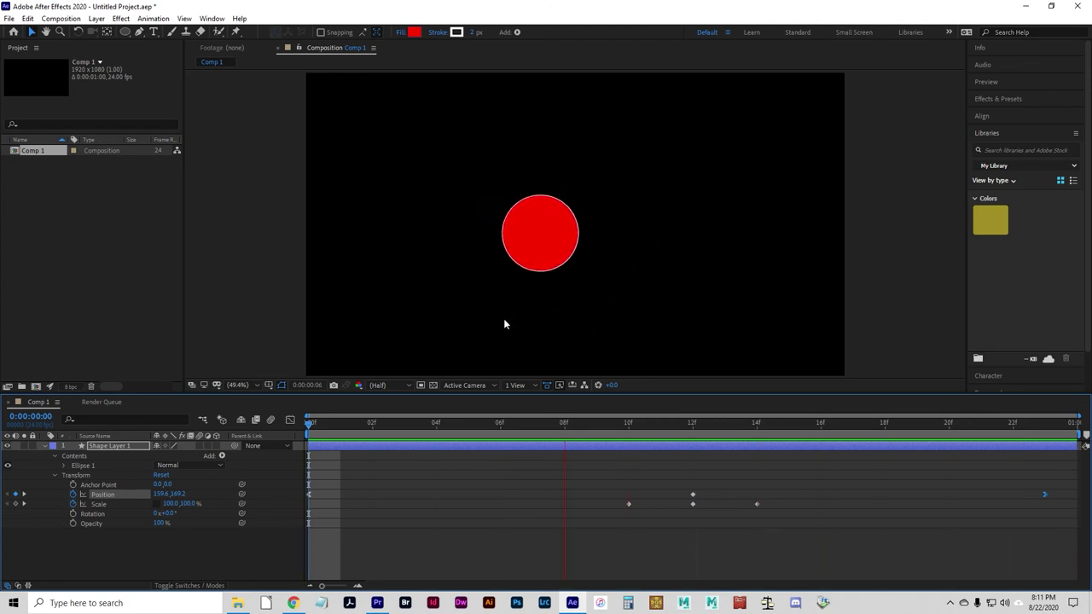
key("space")
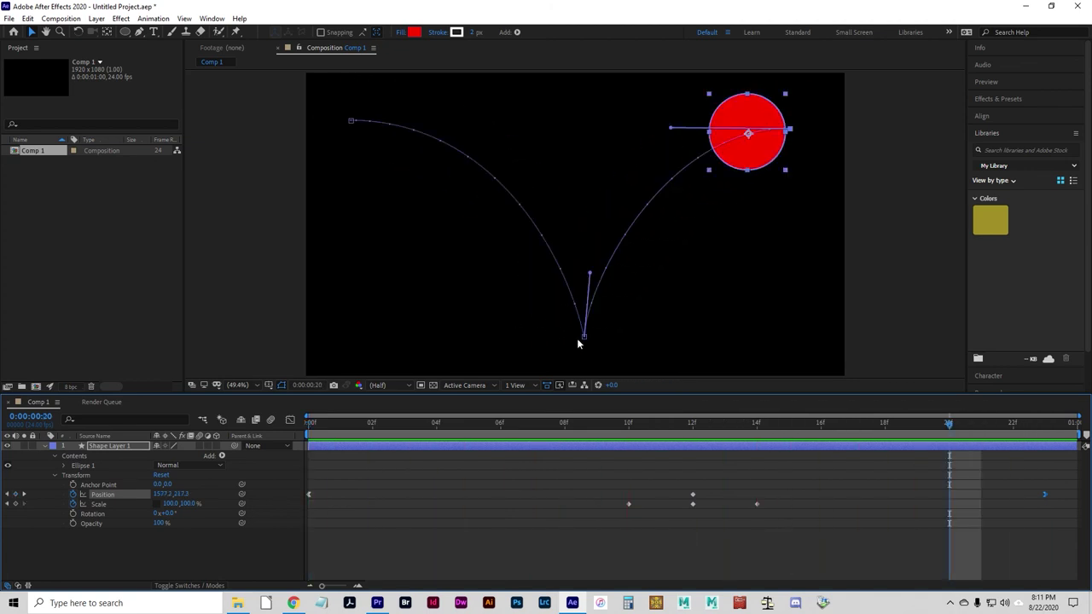
- Collapse the shape layer's properties and add Comp 1 to the Render Queue
left_click(44, 447)
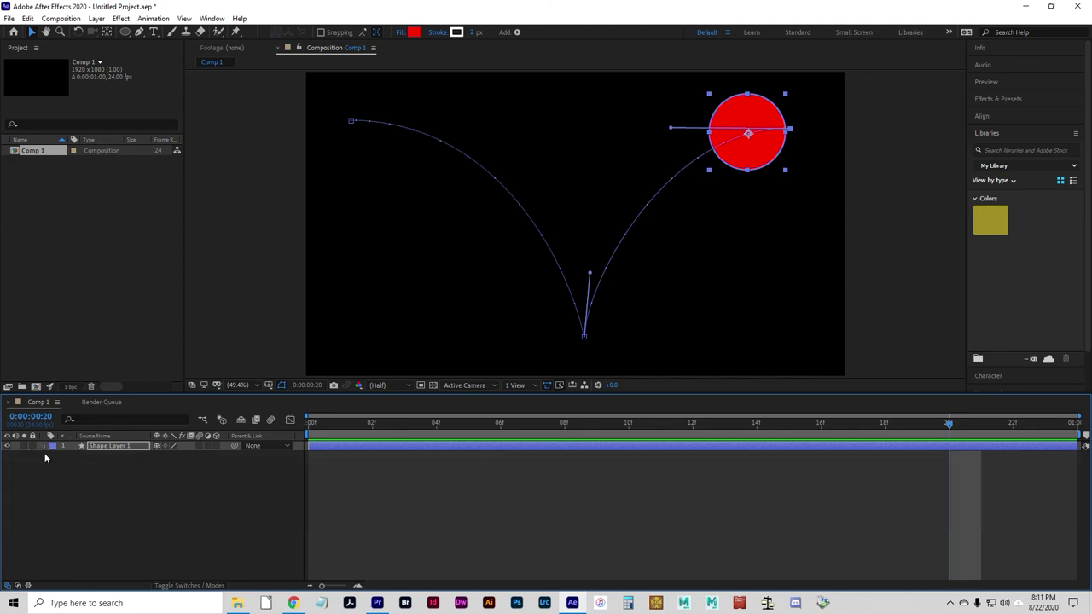
left_click(95, 448)
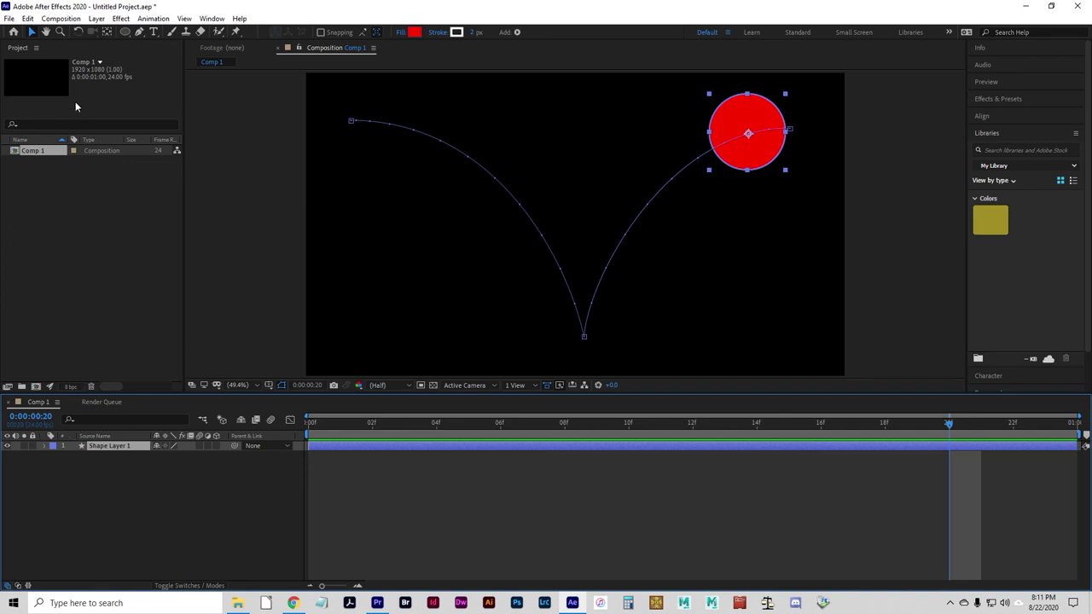
left_click(75, 22)
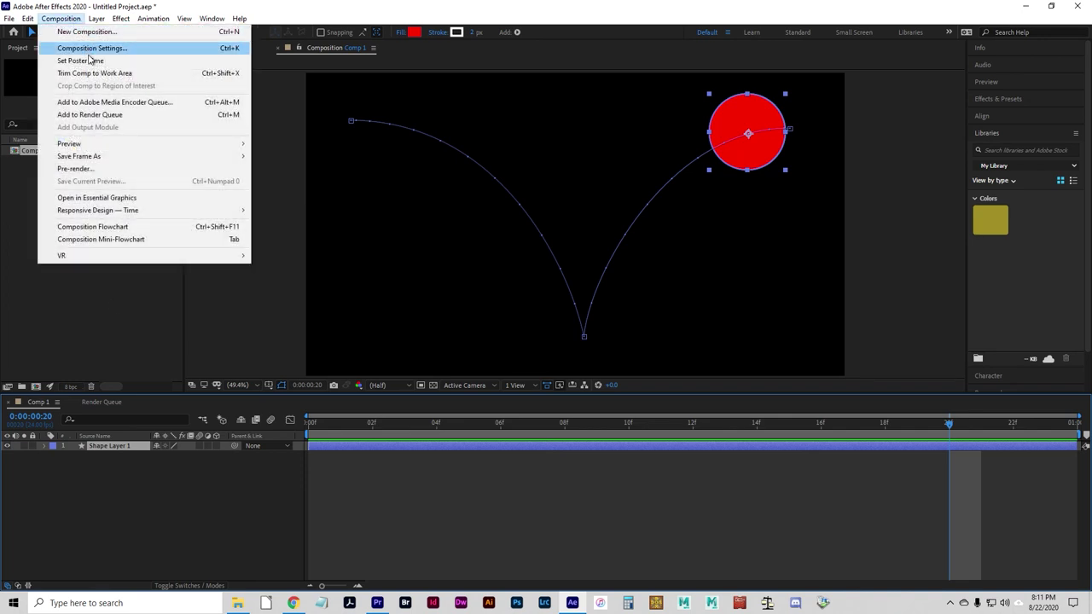
mouse_move(116, 159)
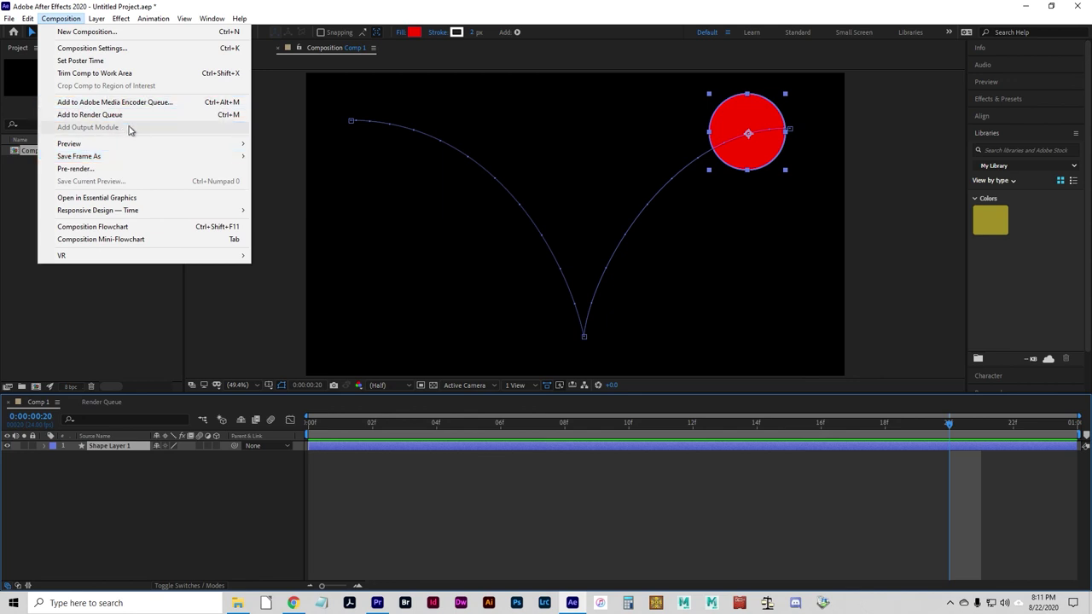
left_click(114, 116)
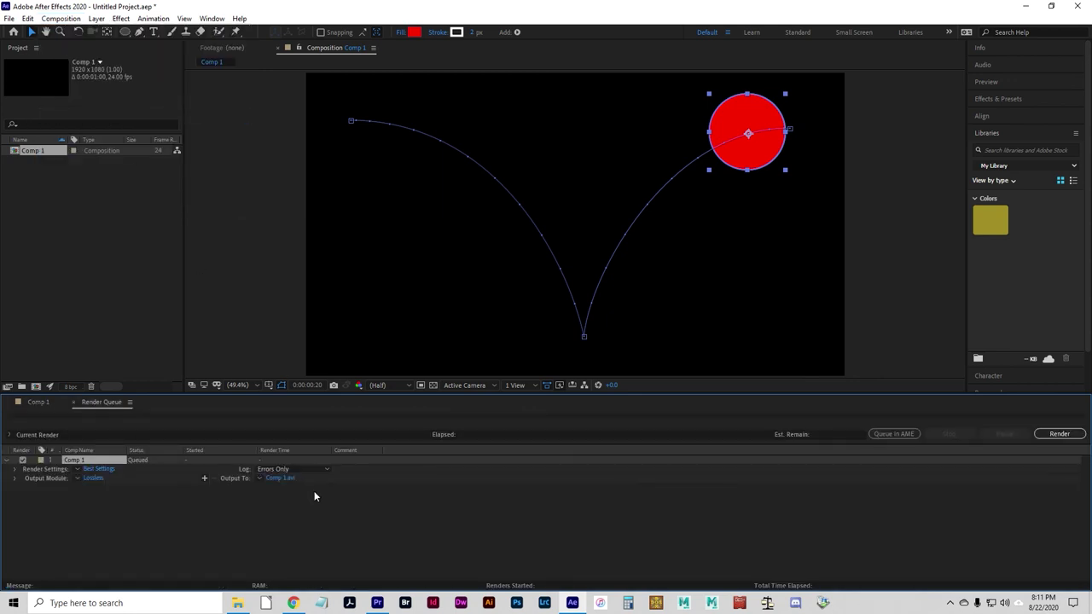
- Set Comp 1's output module format to QuickTime and accept the settings
left_click(94, 477)
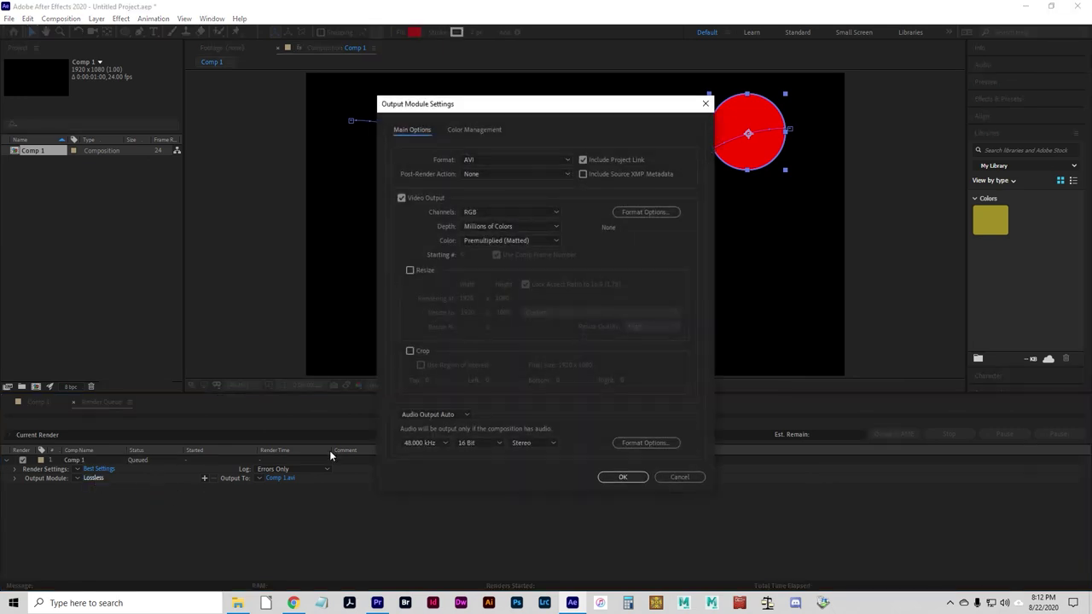
left_click(476, 159)
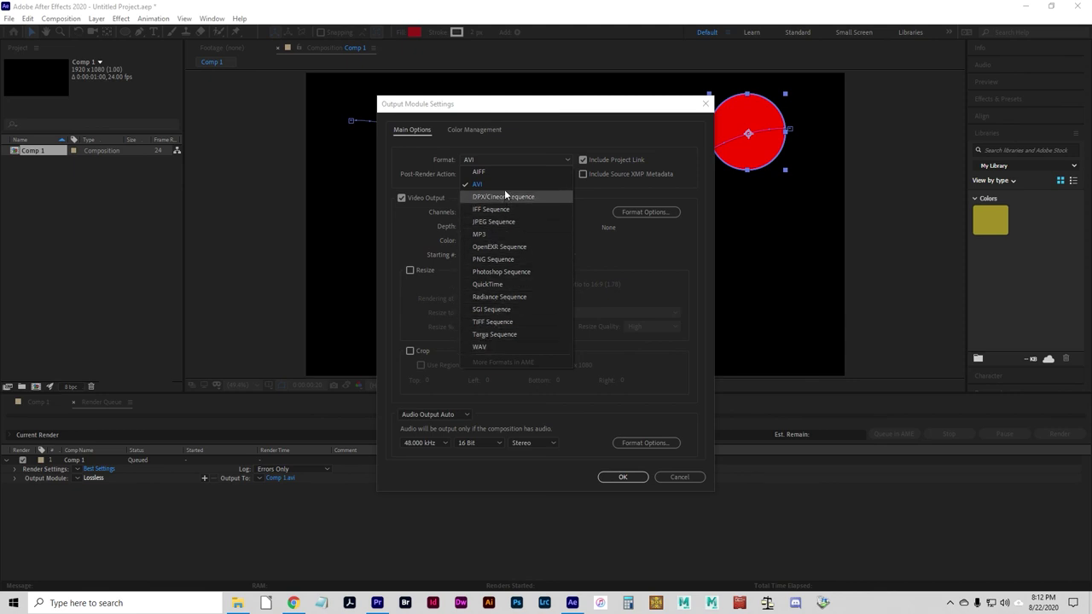
left_click(439, 163)
left_click(489, 157)
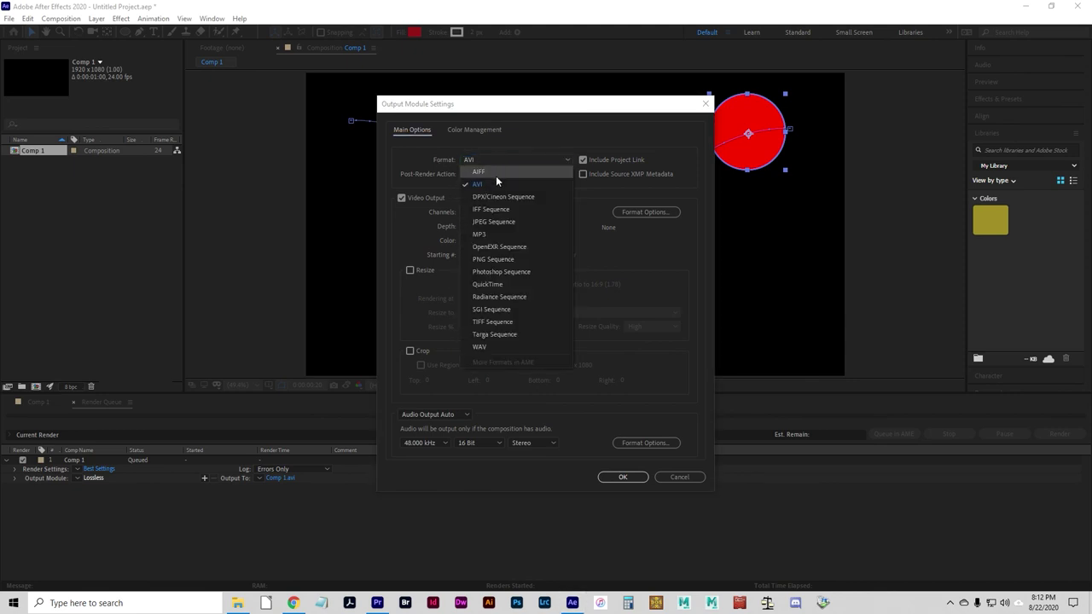
left_click(495, 284)
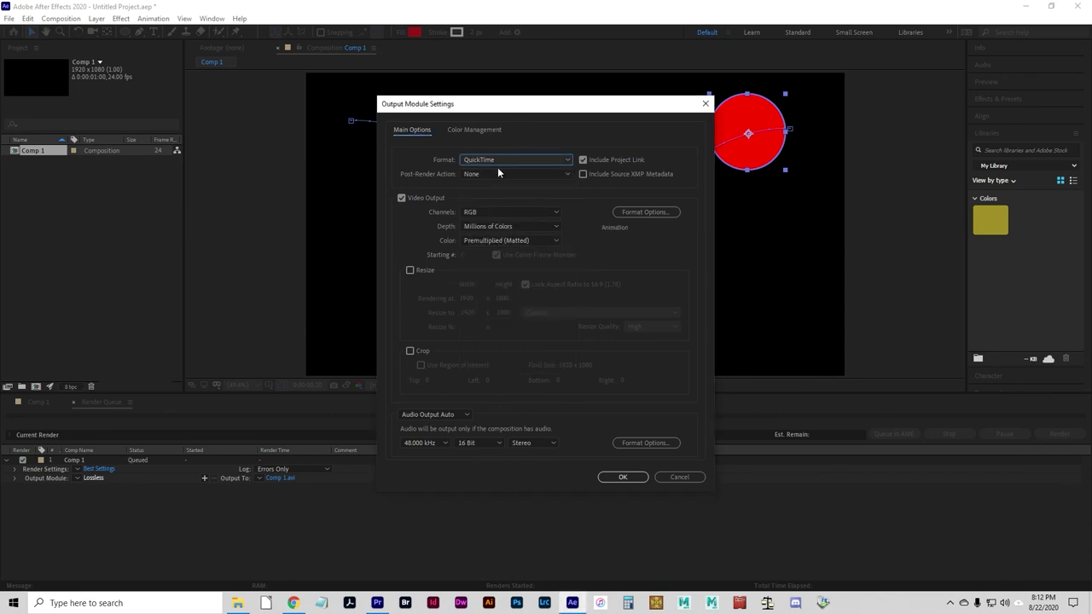
left_click(624, 477)
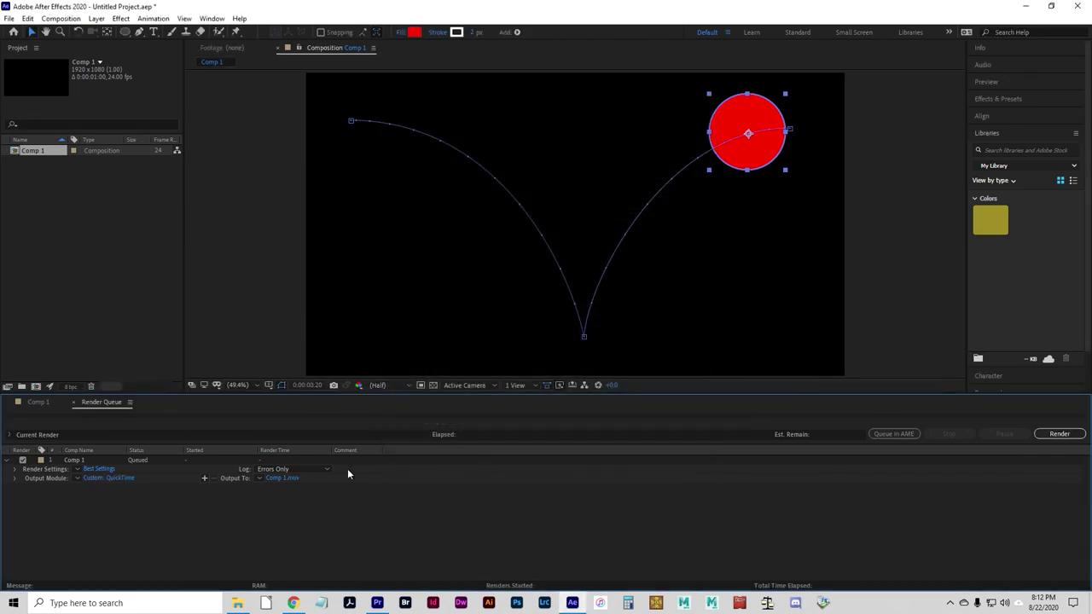
- Set Comp 1's output file name to AE_Tutorial_KeyFrameAnim.mov in the AfterEffects_Tutorial1 folder and render the queue
left_click(276, 478)
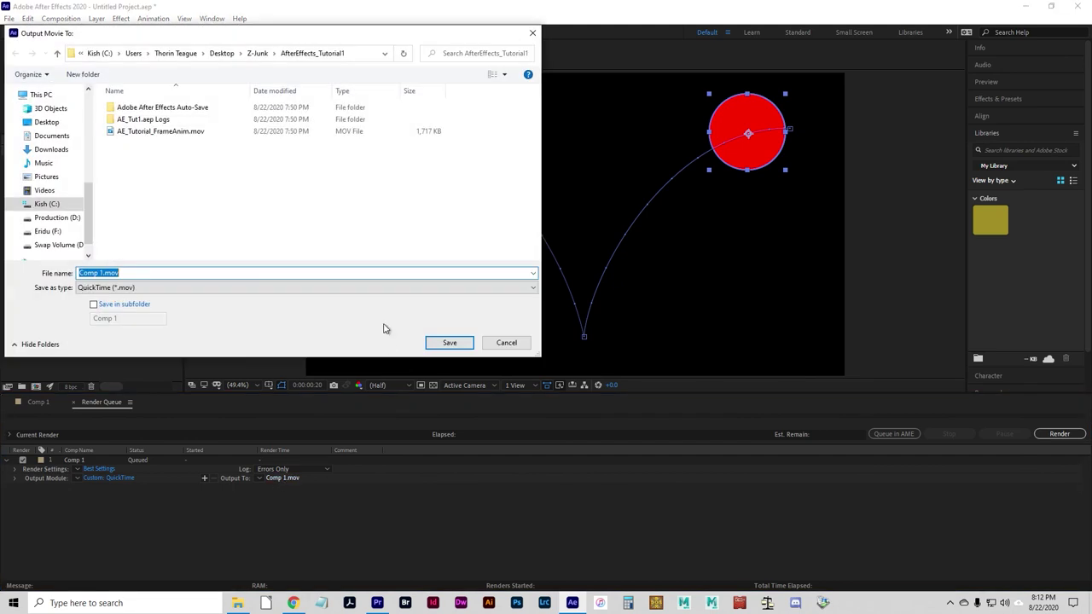
type("A")
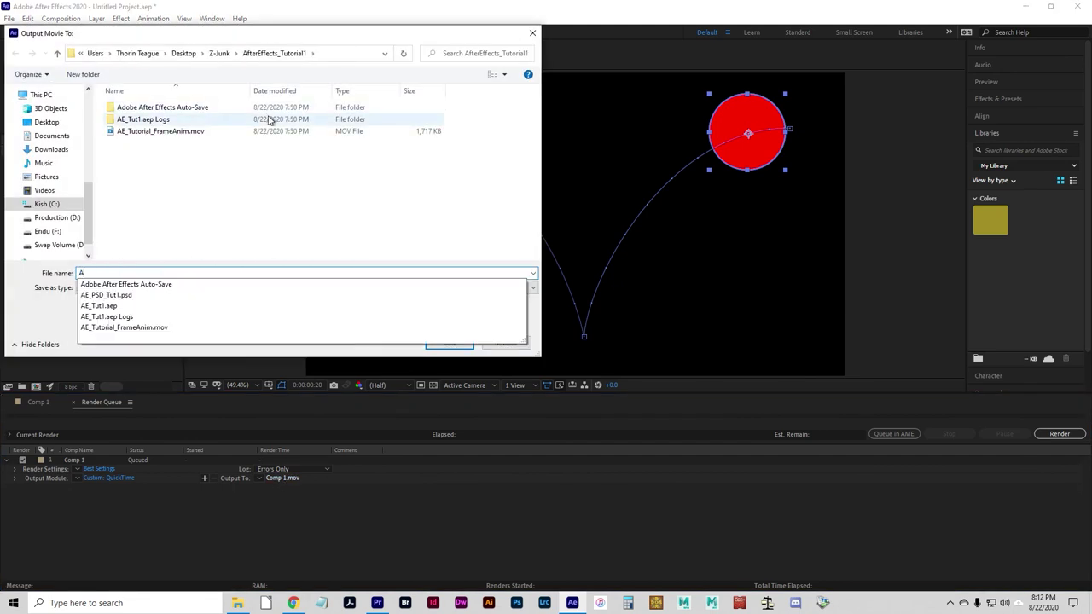
type("E_Tutori")
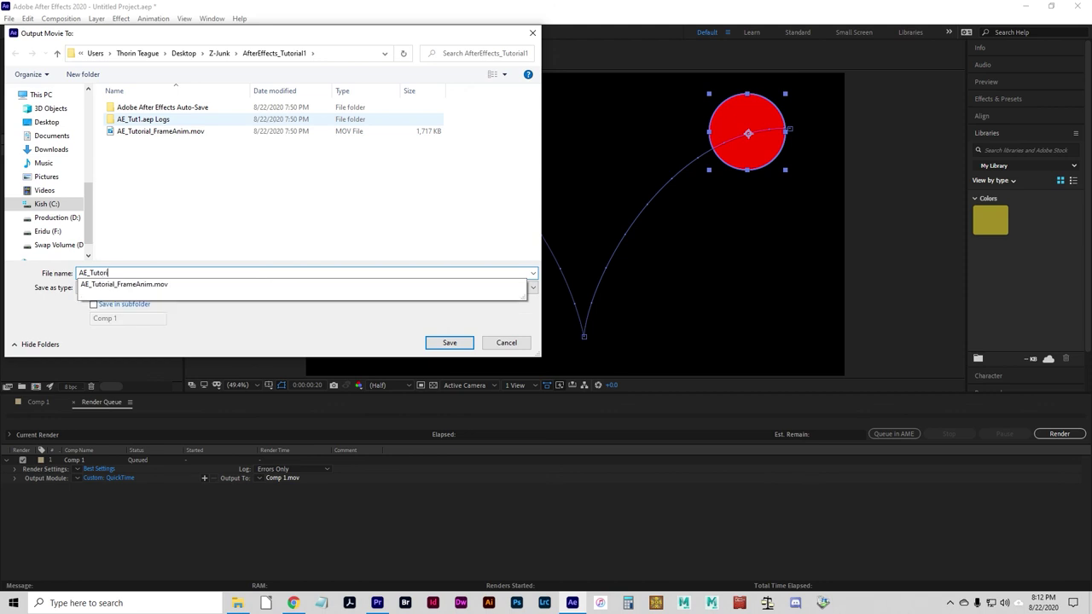
type("al_KeyFrameAnim.mov")
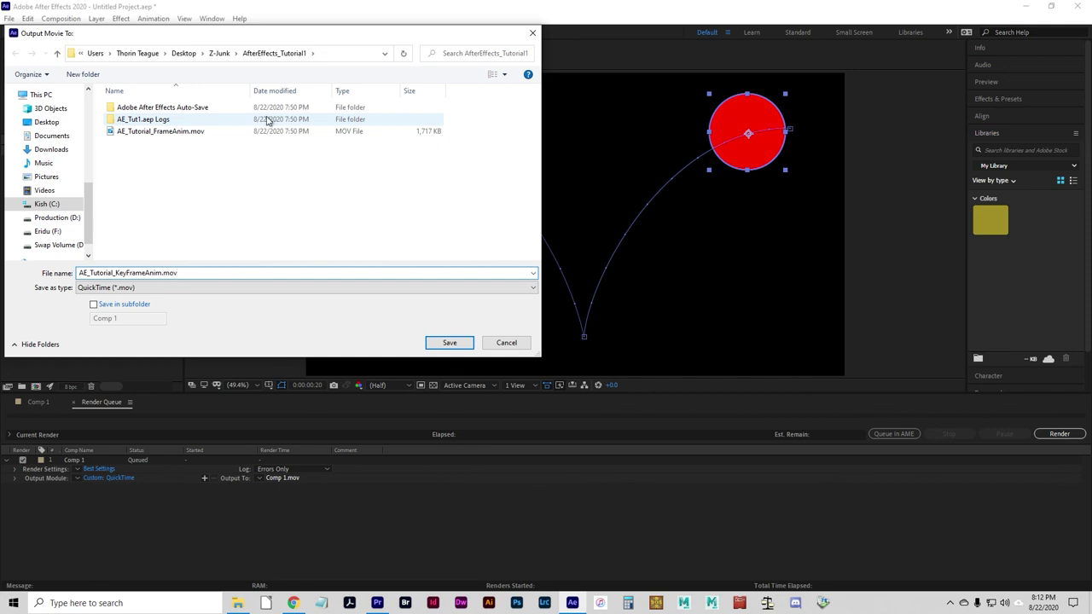
left_click(449, 343)
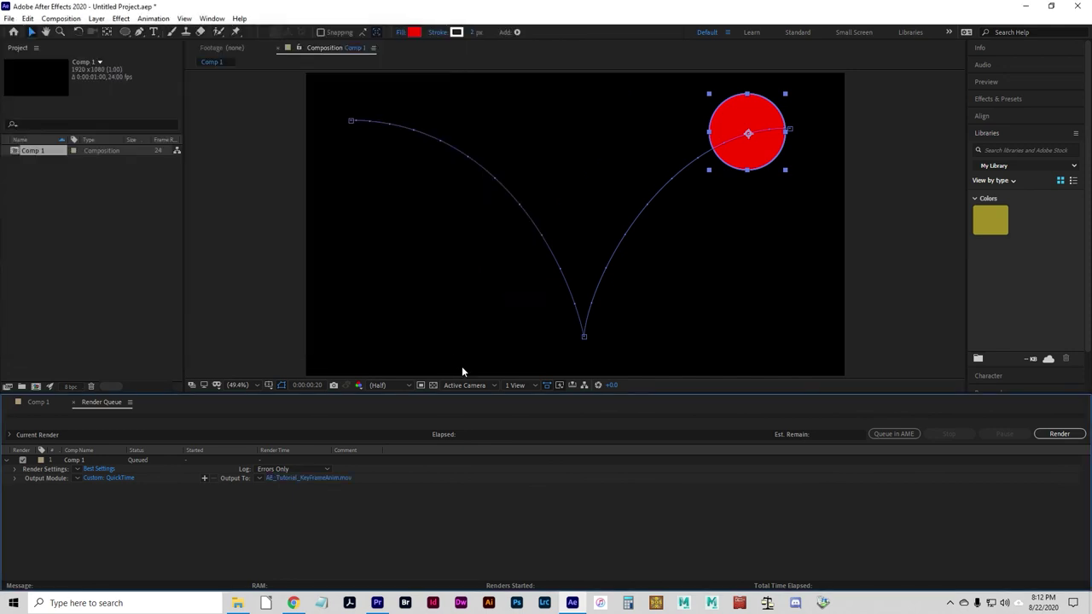
left_click(1058, 435)
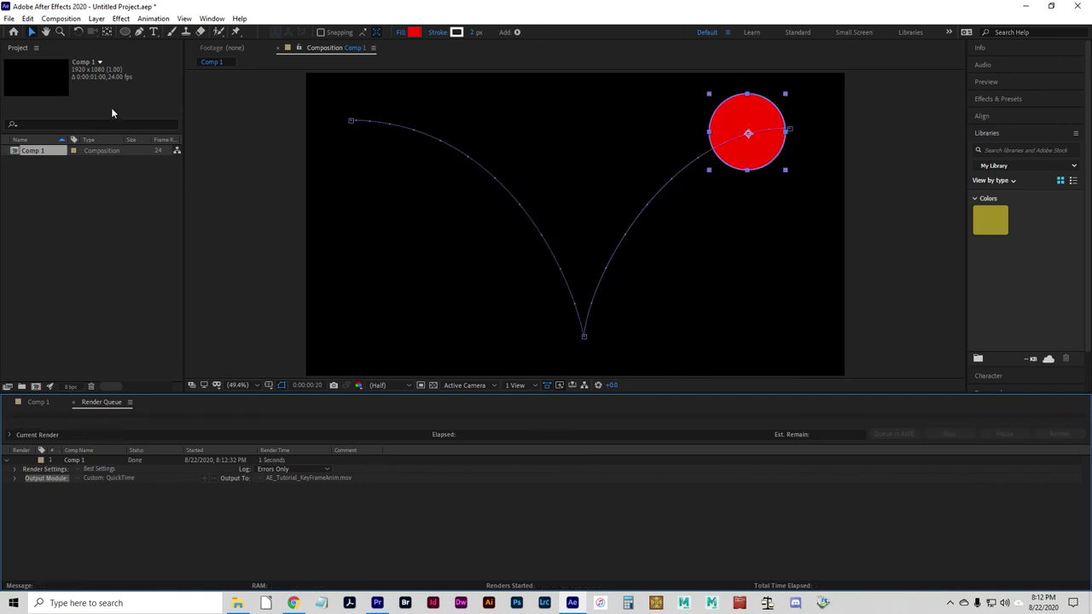
- Save the project under the name AE_Tutorial_KeyFrameAnim in the AfterEffects_Tutorial1 folder
left_click(9, 18)
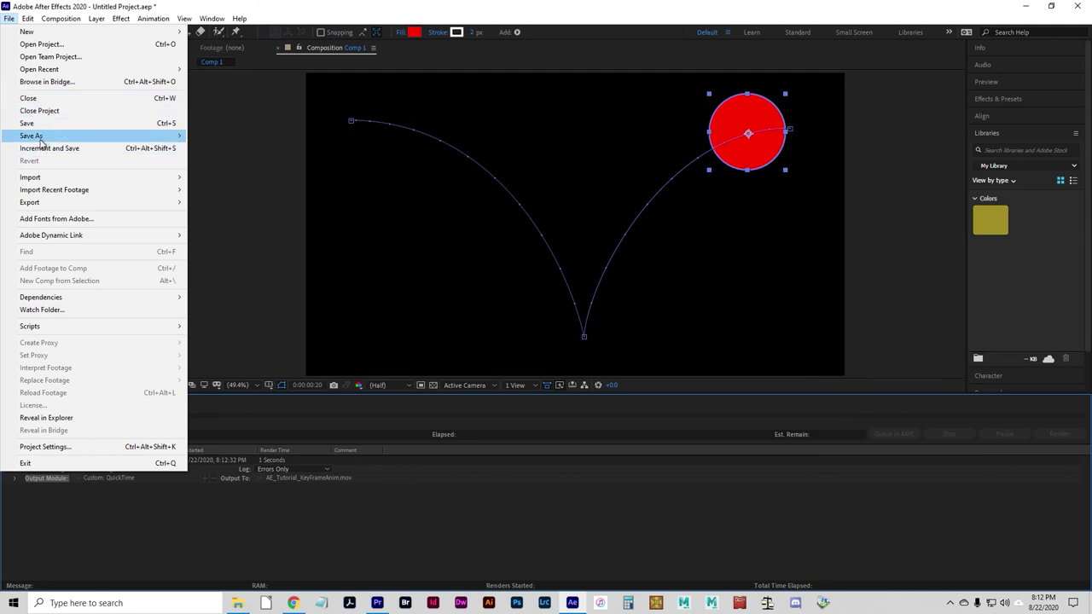
mouse_move(40, 142)
left_click(217, 136)
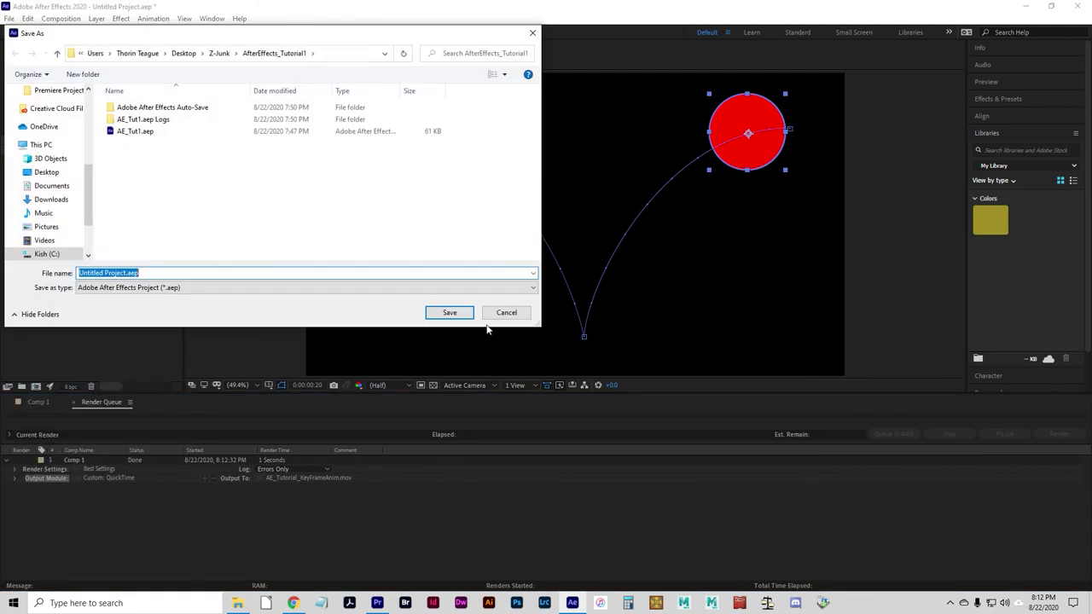
type("AE_")
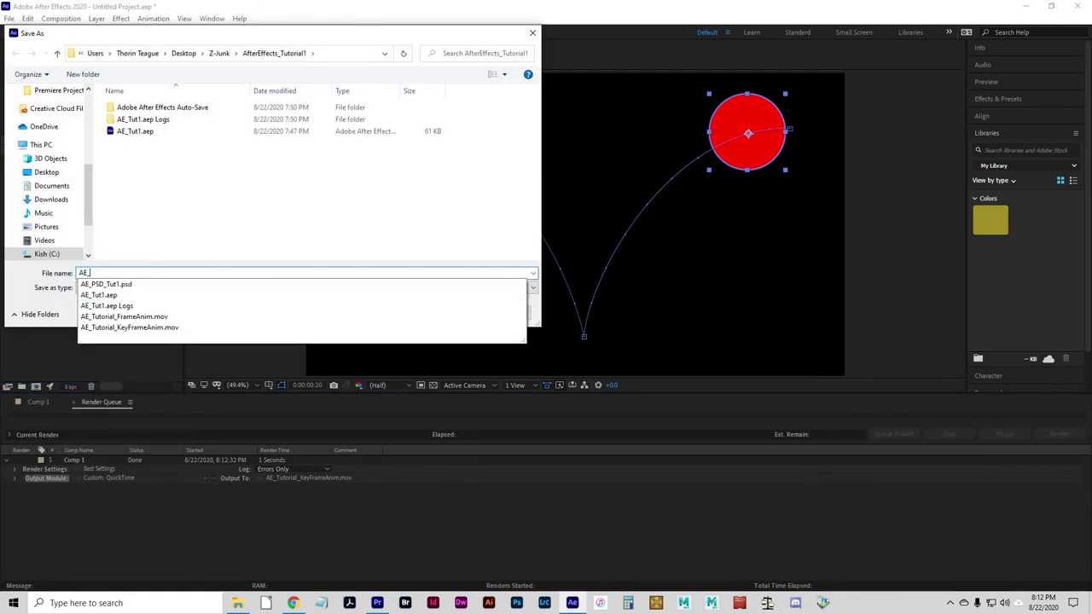
type("T")
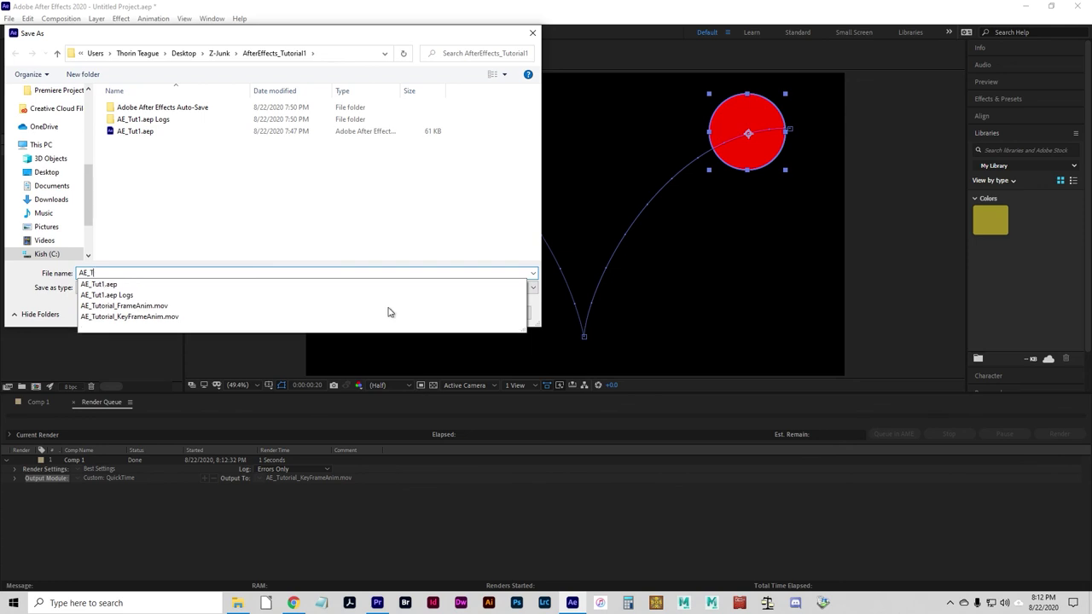
type("ut")
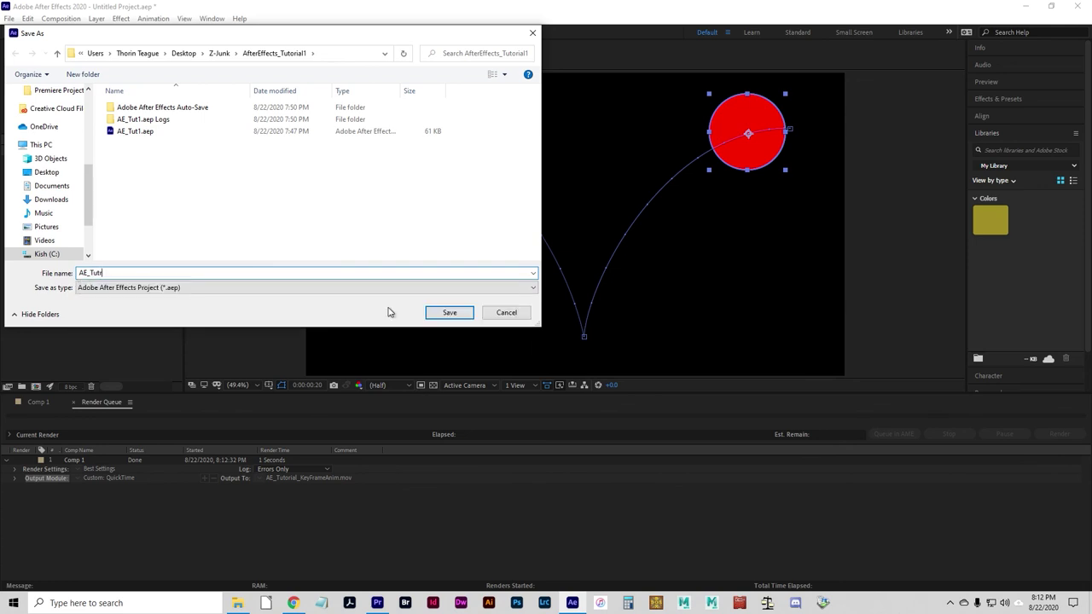
type("orial_")
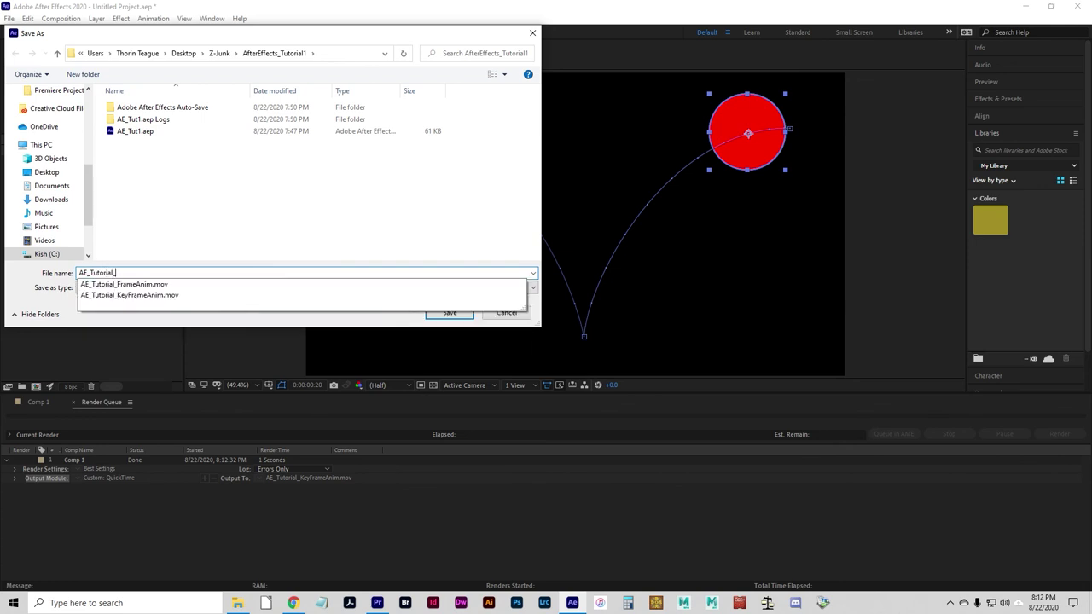
type("KeyFrameAnim")
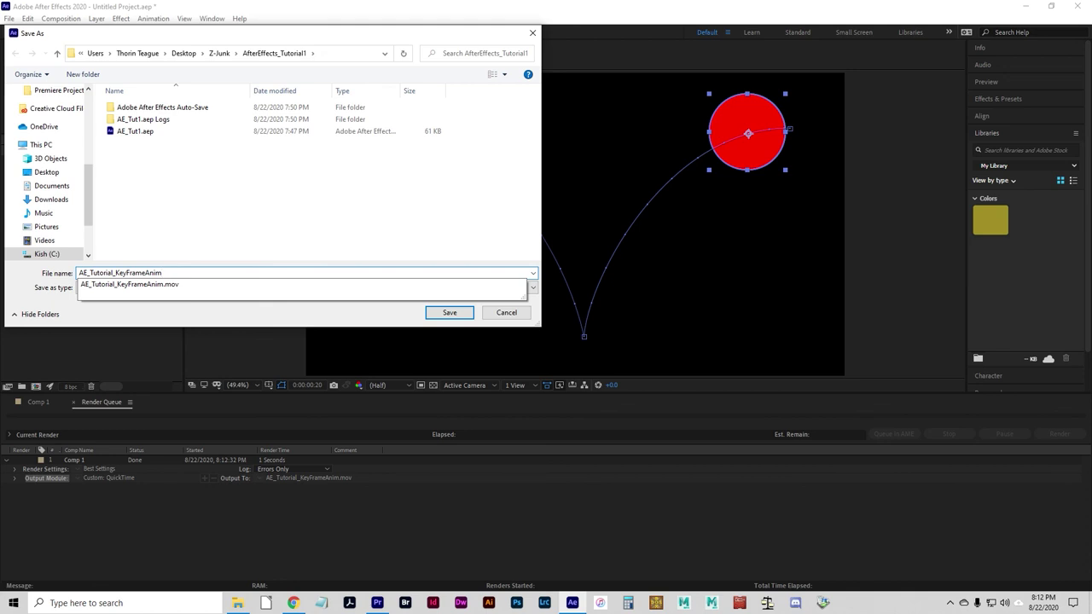
key("Return")
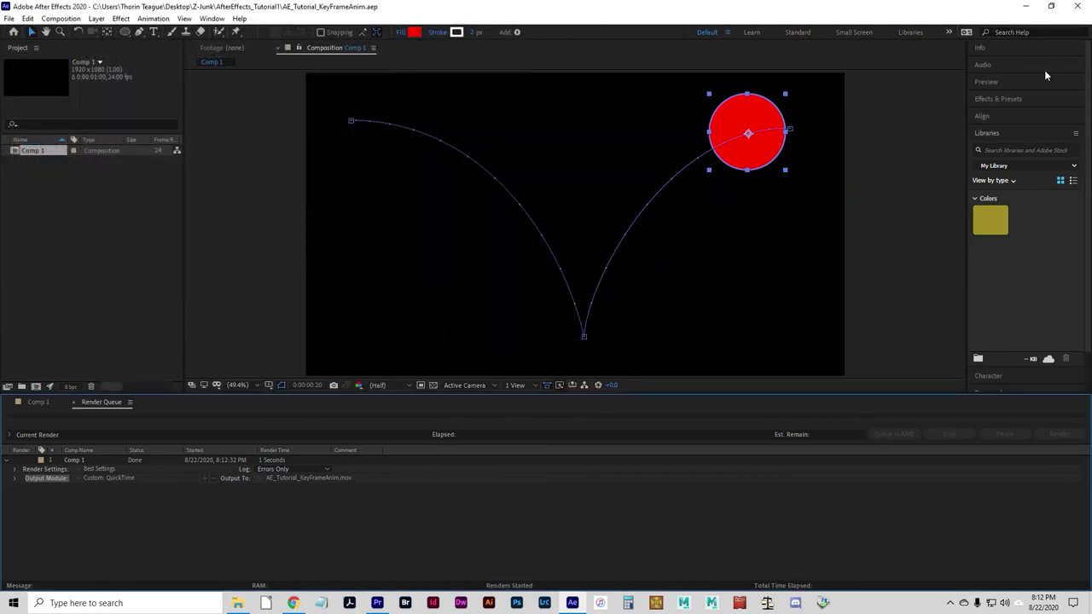
- Switch to Chrome, open YouTube through the myLCC student email's Google apps, and check which account is signed in
left_click(293, 604)
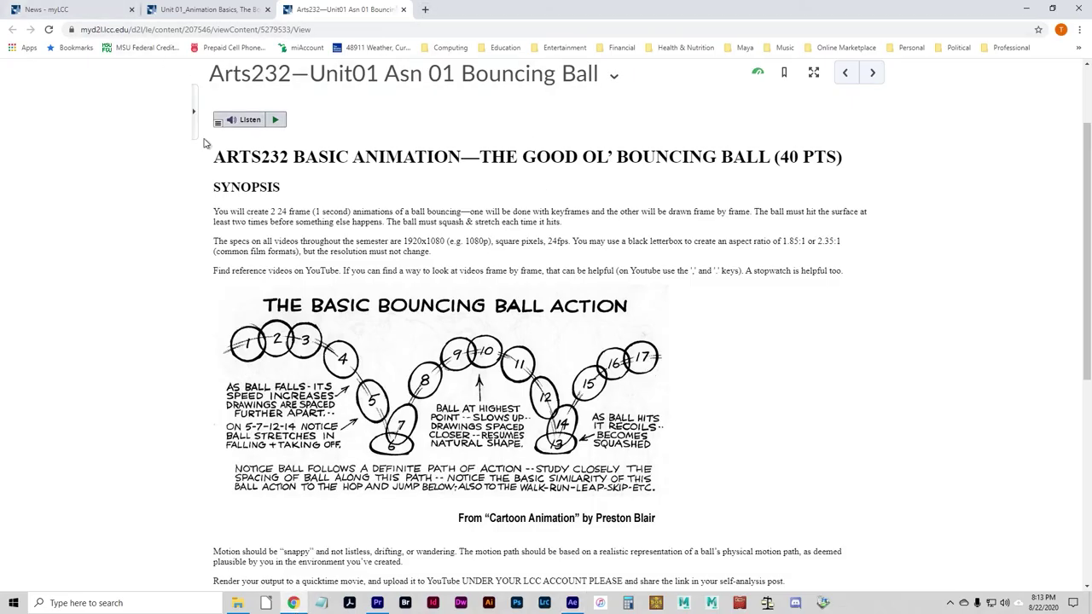
left_click(41, 7)
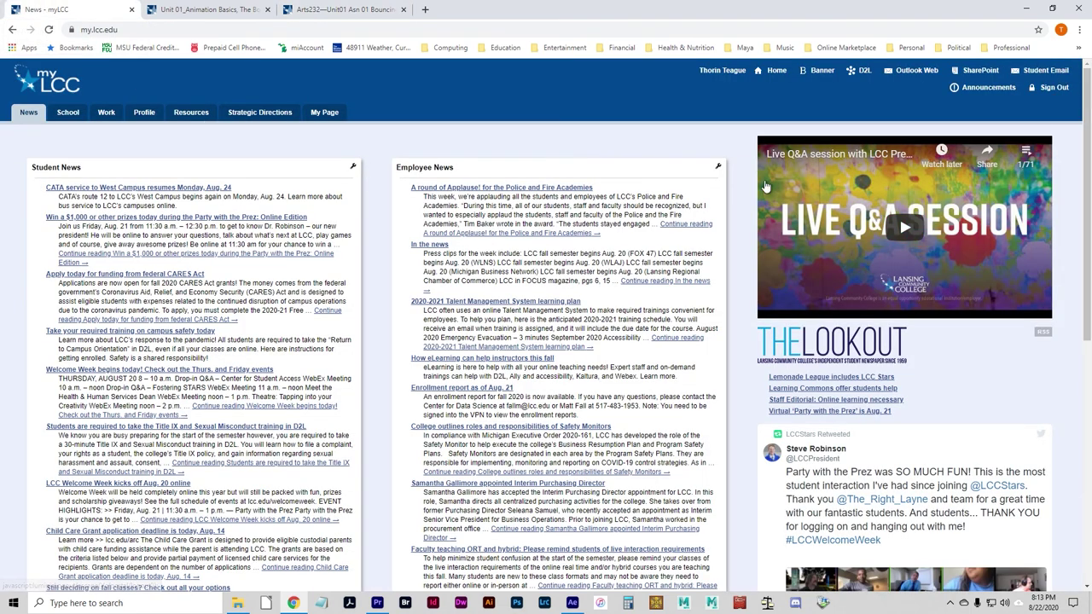
left_click(1041, 74)
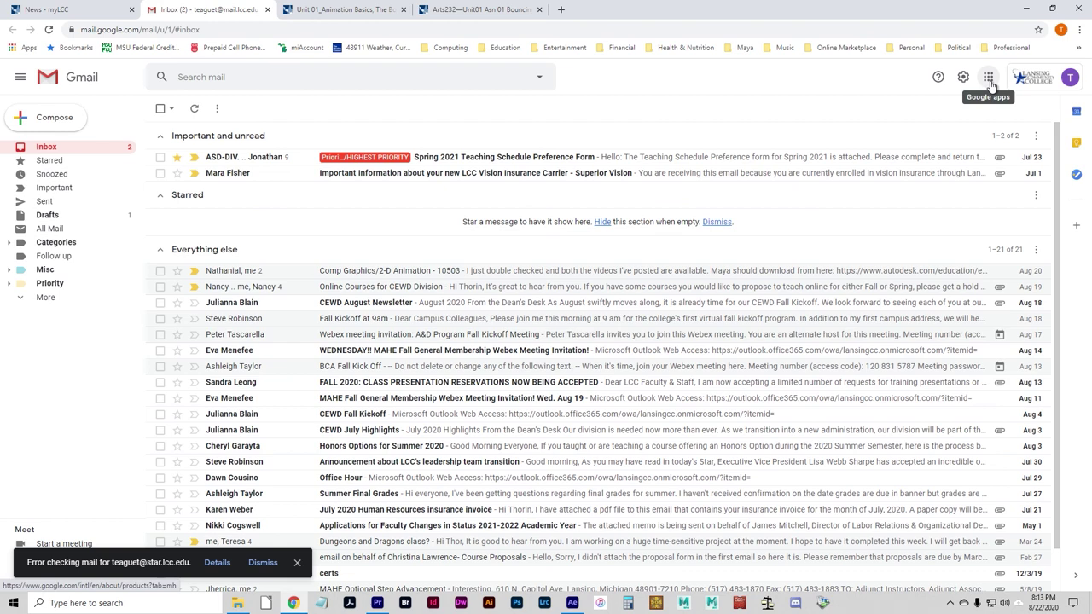
left_click(989, 81)
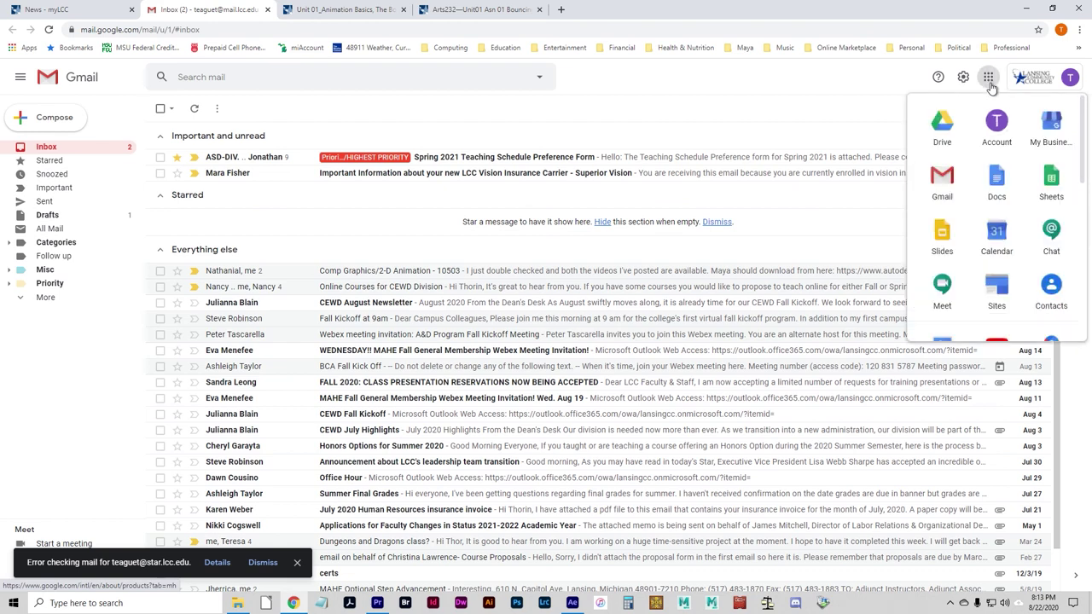
scroll(996, 273, "down", 1)
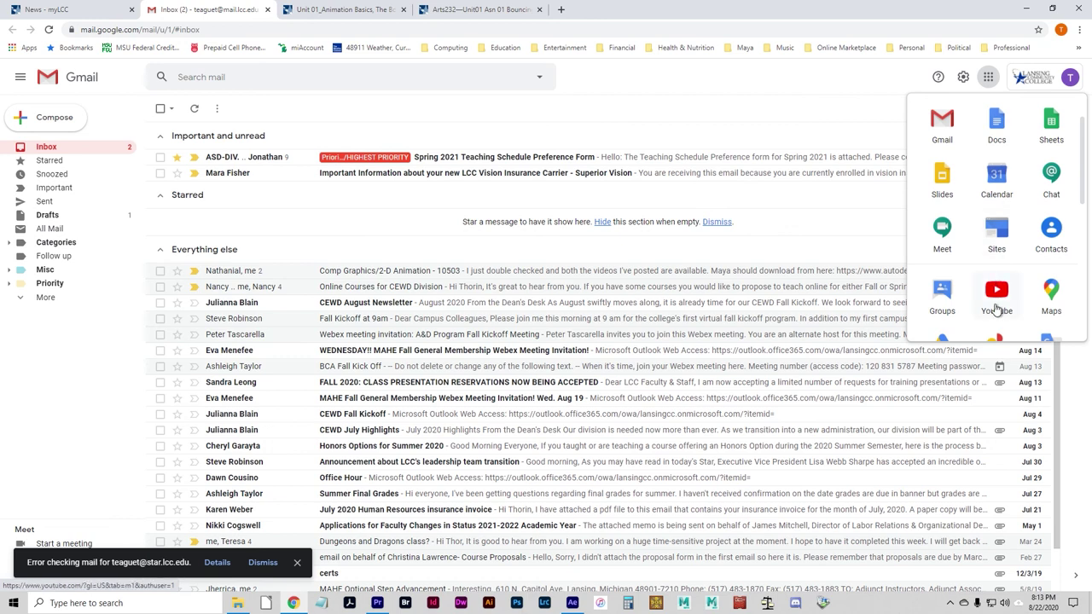
left_click(996, 305)
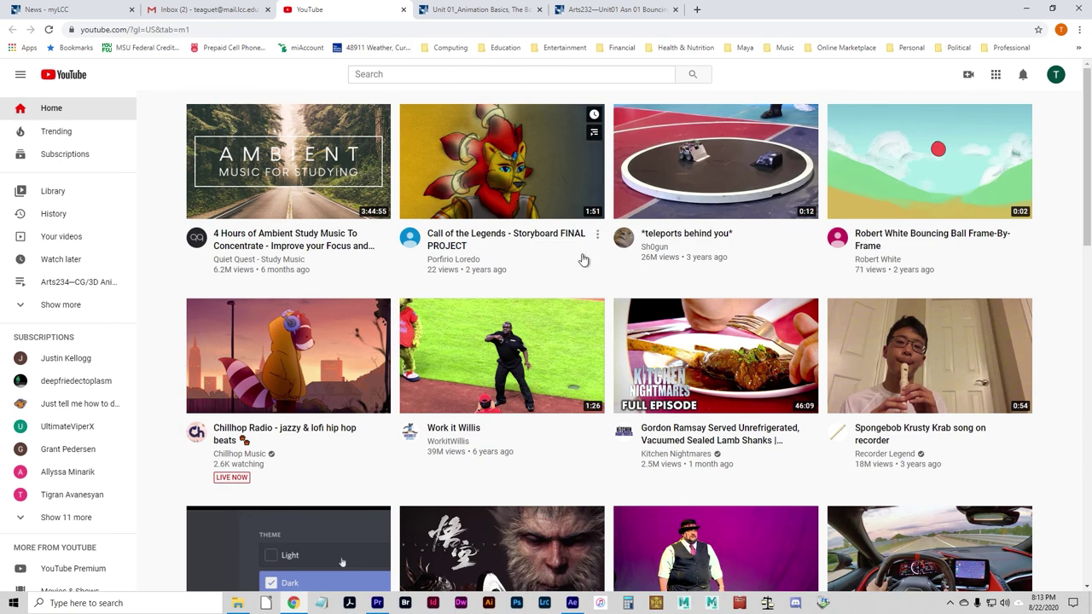
left_click(1055, 77)
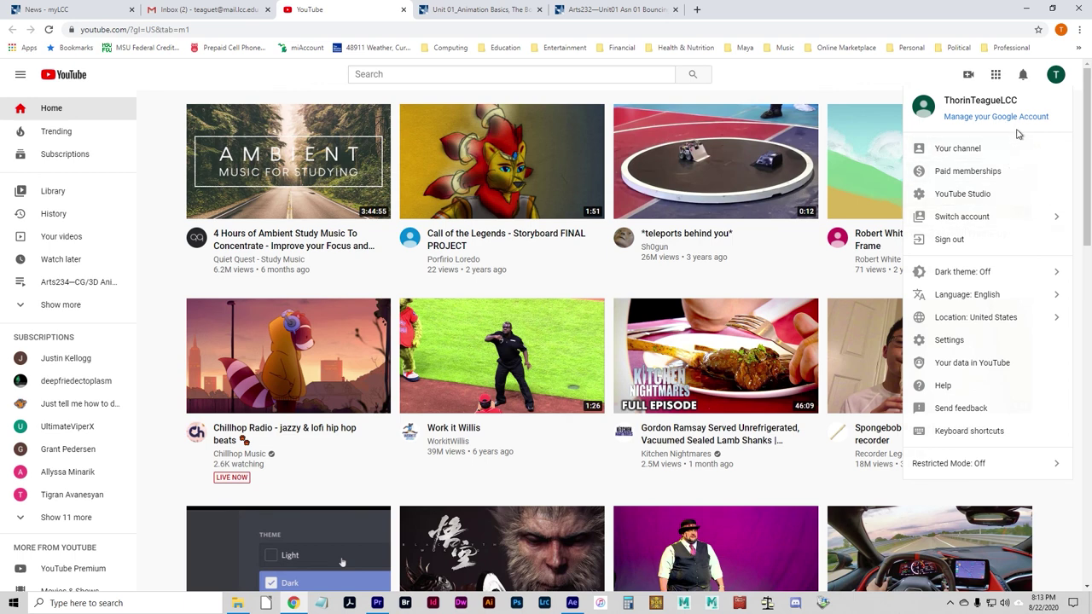
- Upload AE_Tutorial_KeyFrameAnim.mov as a new video to the YouTube channel
left_click(969, 77)
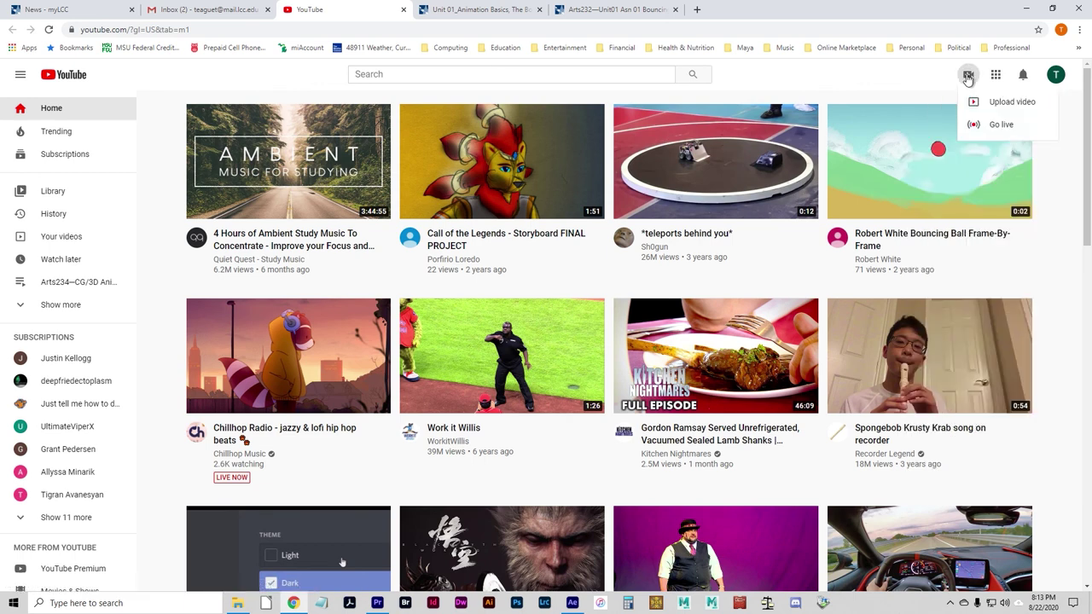
left_click(1000, 103)
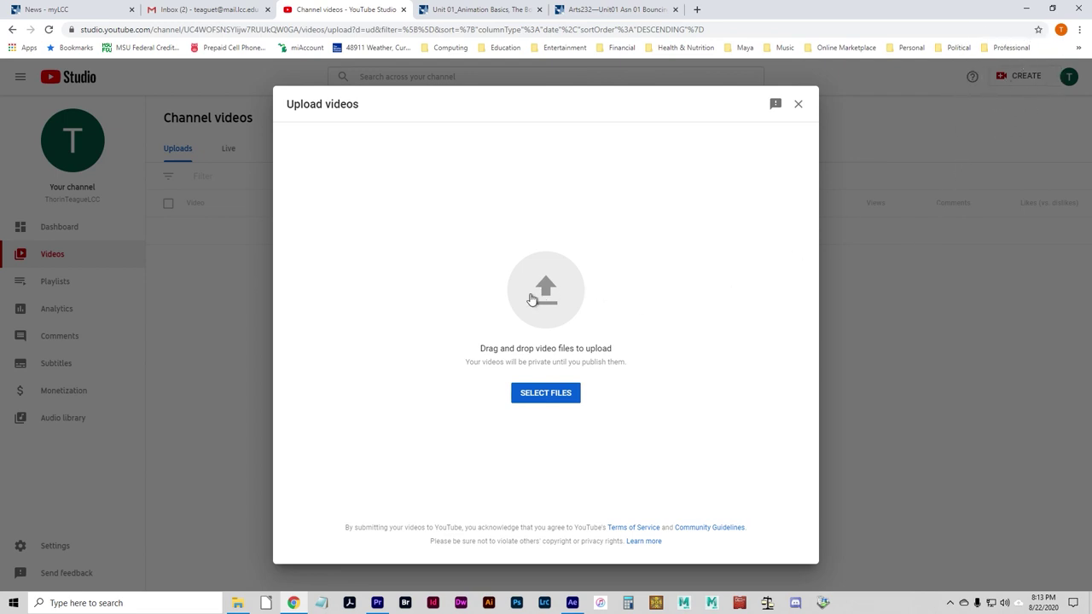
left_click(531, 299)
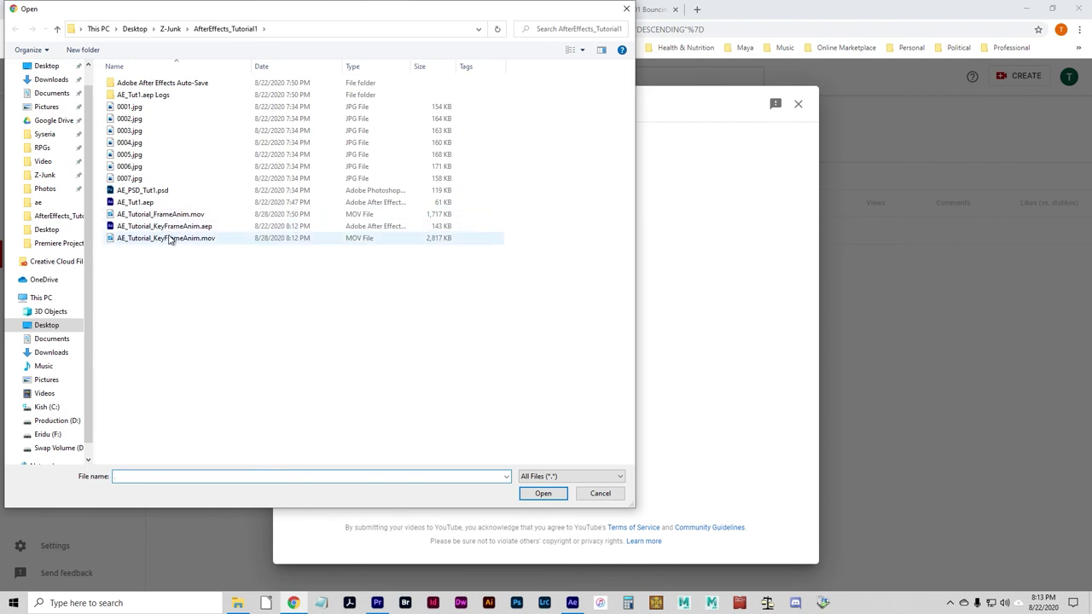
left_click(169, 240)
left_click(541, 495)
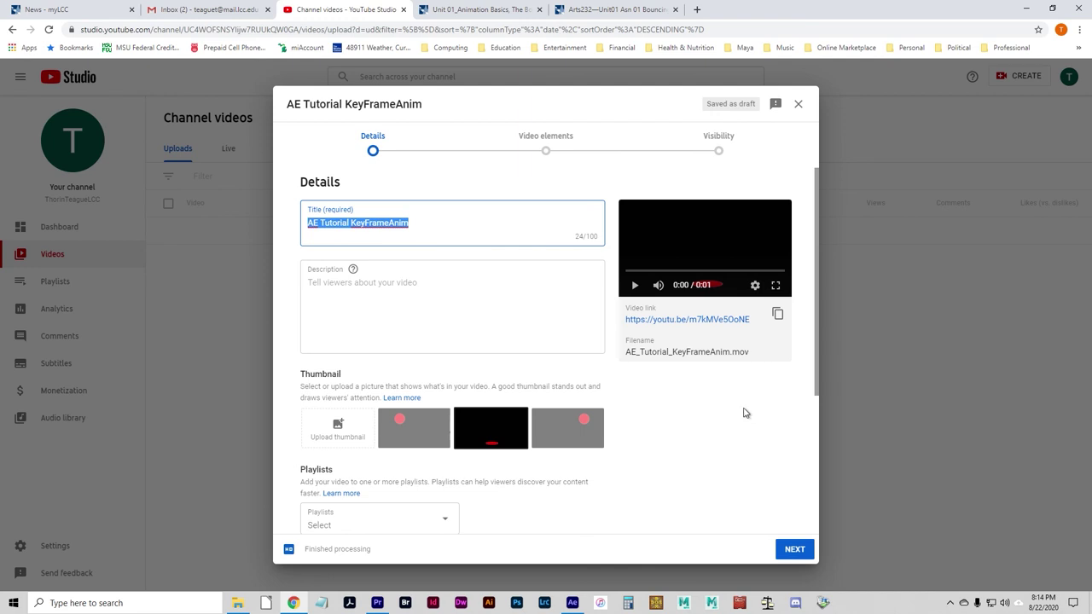
- Declare the video as not made for kids and accept the remaining video details
left_click(793, 549)
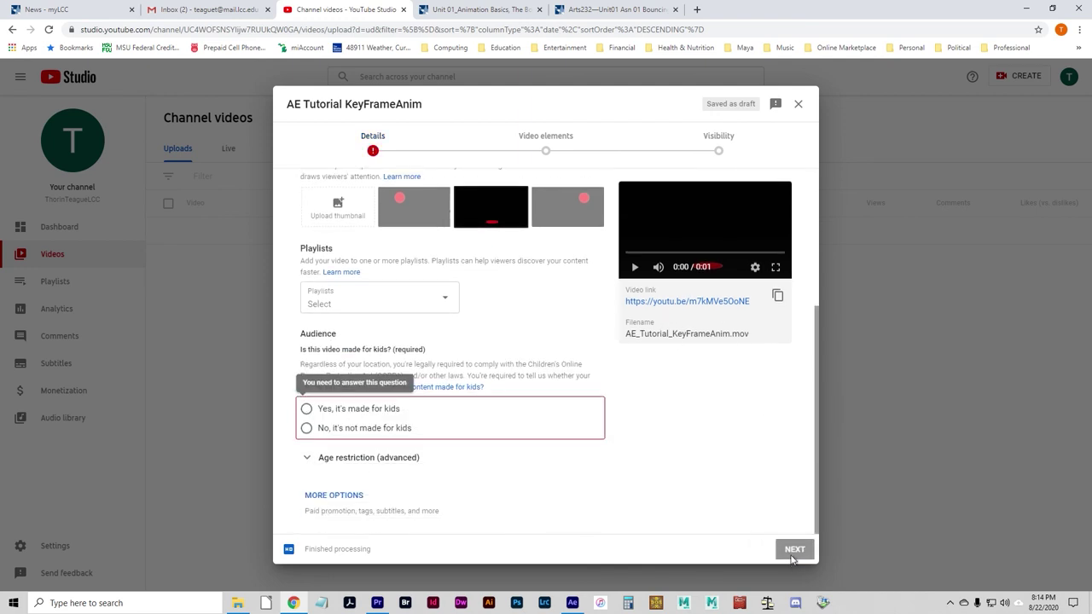
left_click(371, 414)
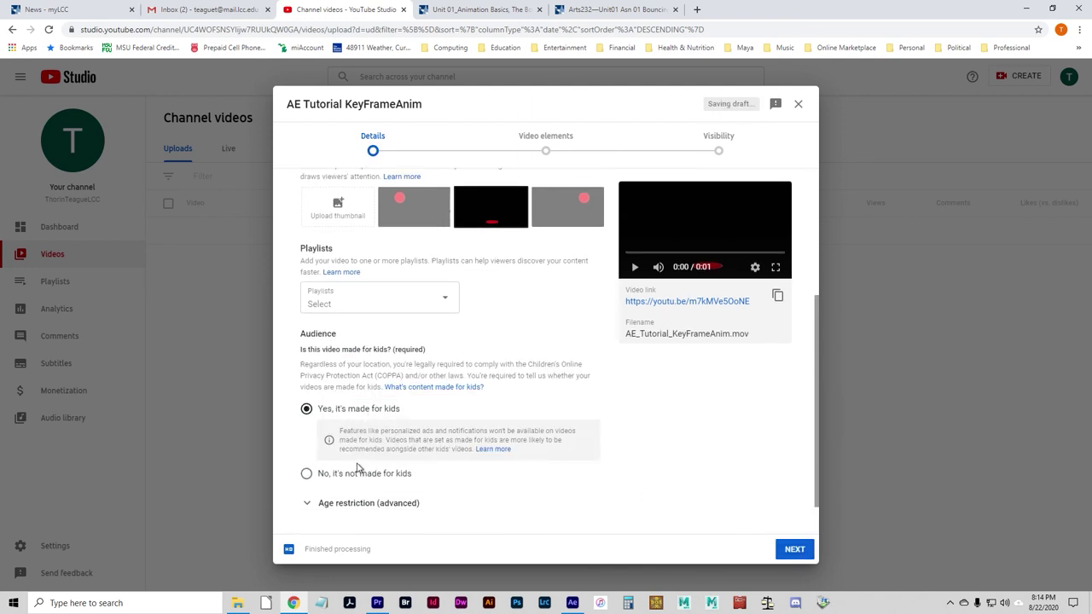
left_click(358, 471)
left_click(791, 551)
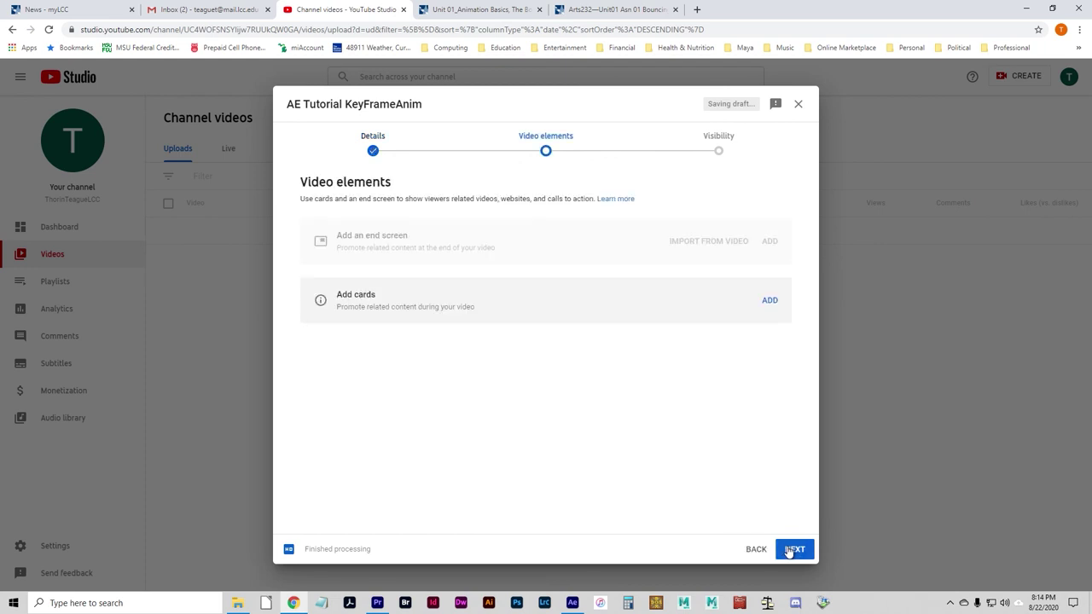
- Skip the video elements, set the video's visibility to Unlisted, and save it
left_click(790, 550)
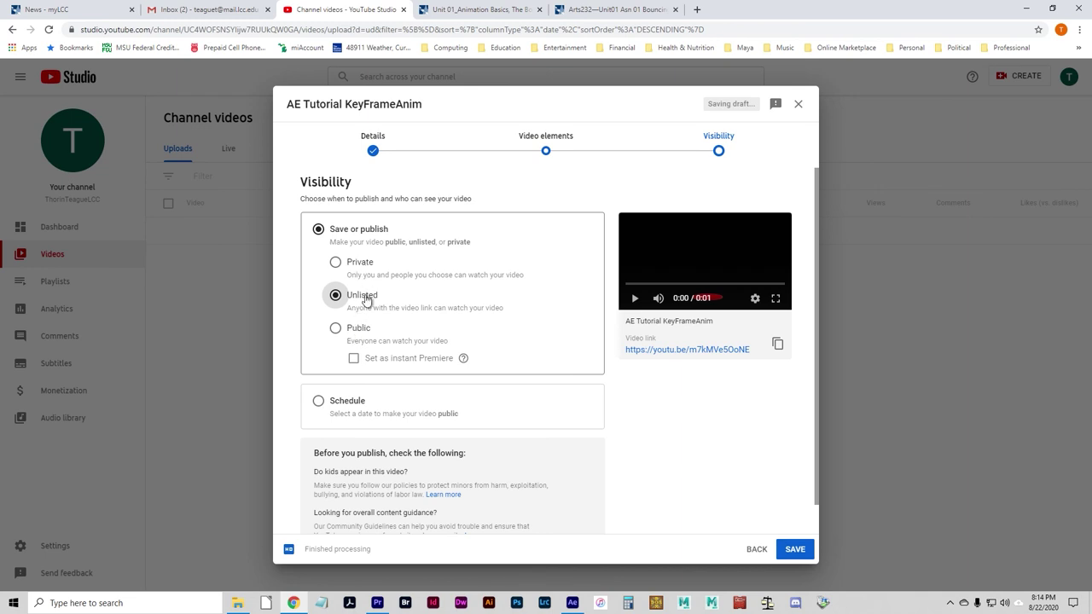
left_click(358, 330)
left_click(342, 297)
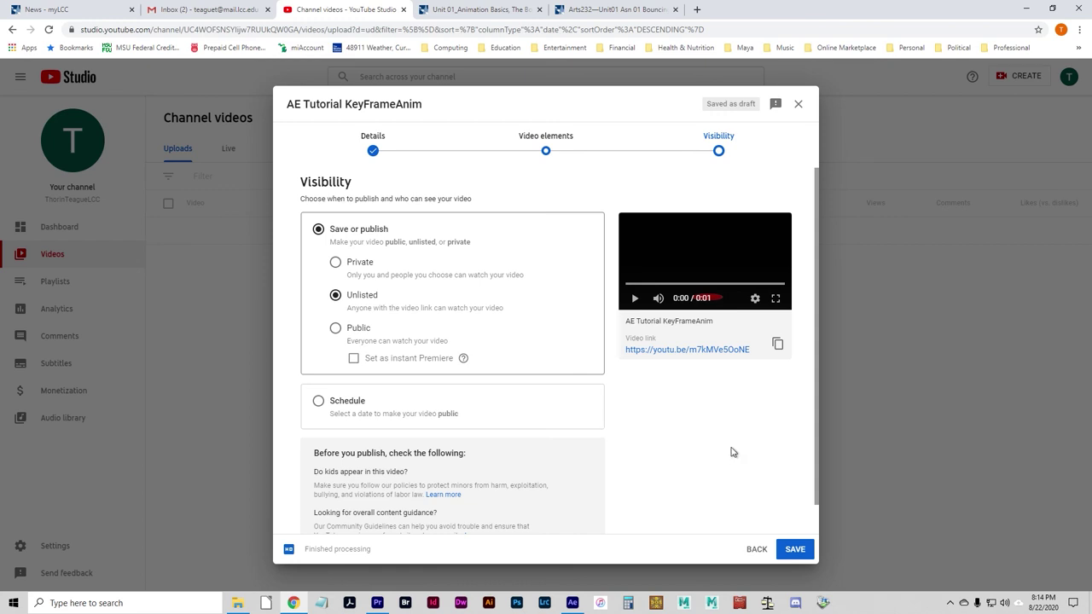
left_click(795, 550)
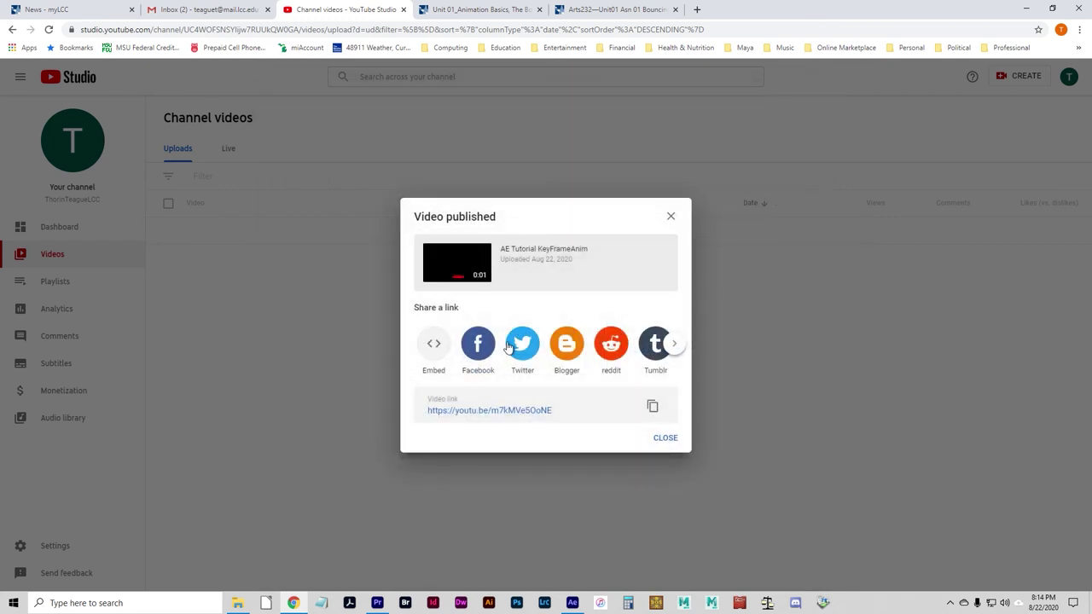
- Open the published video from its link, turn on looping, and replay it
left_click(496, 411)
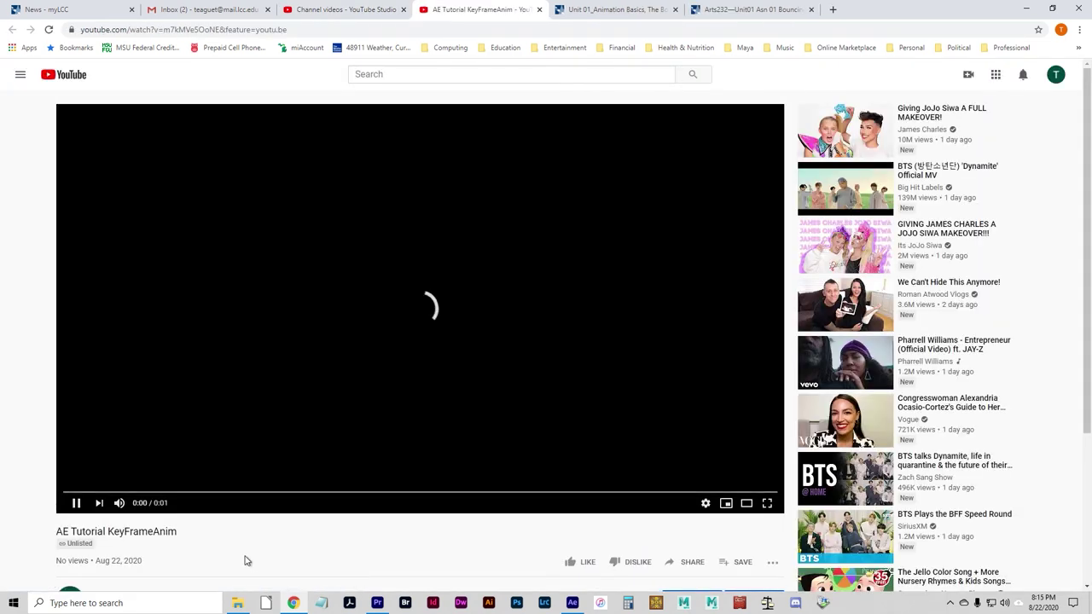
right_click(280, 502)
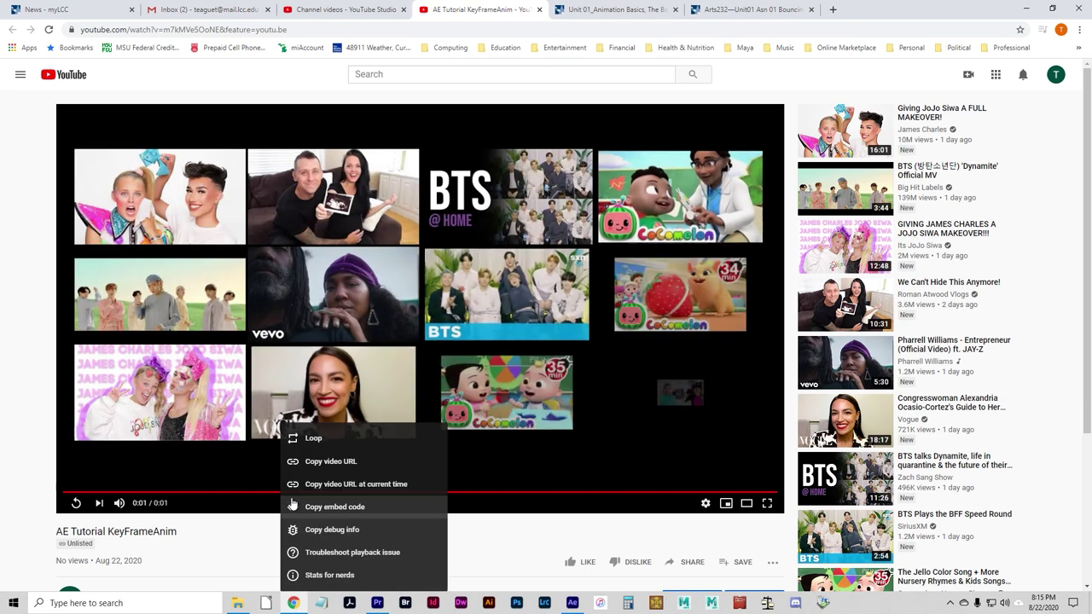
left_click(323, 444)
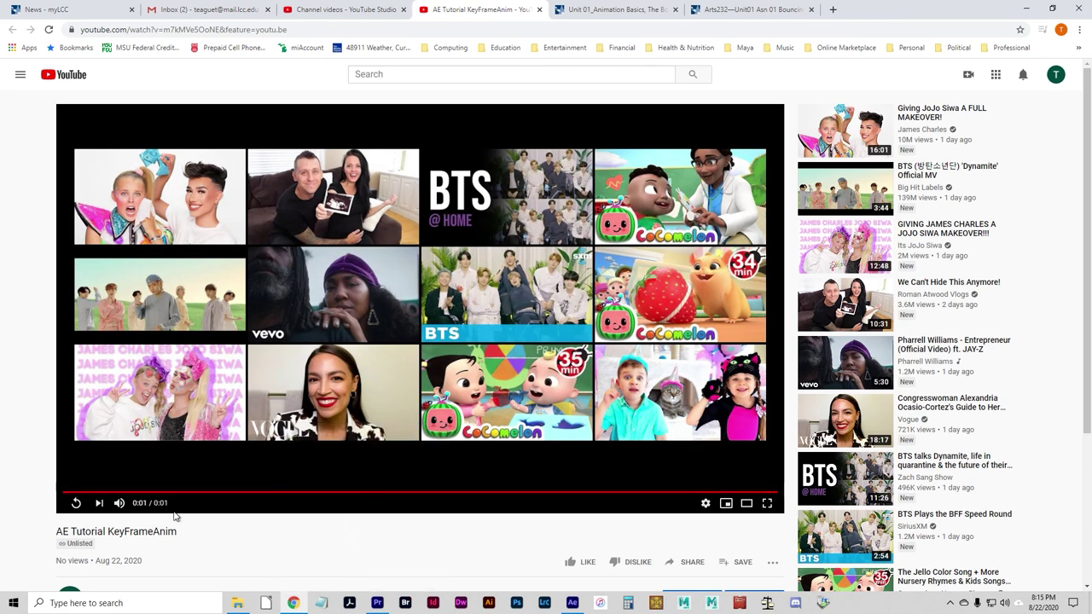
left_click(77, 503)
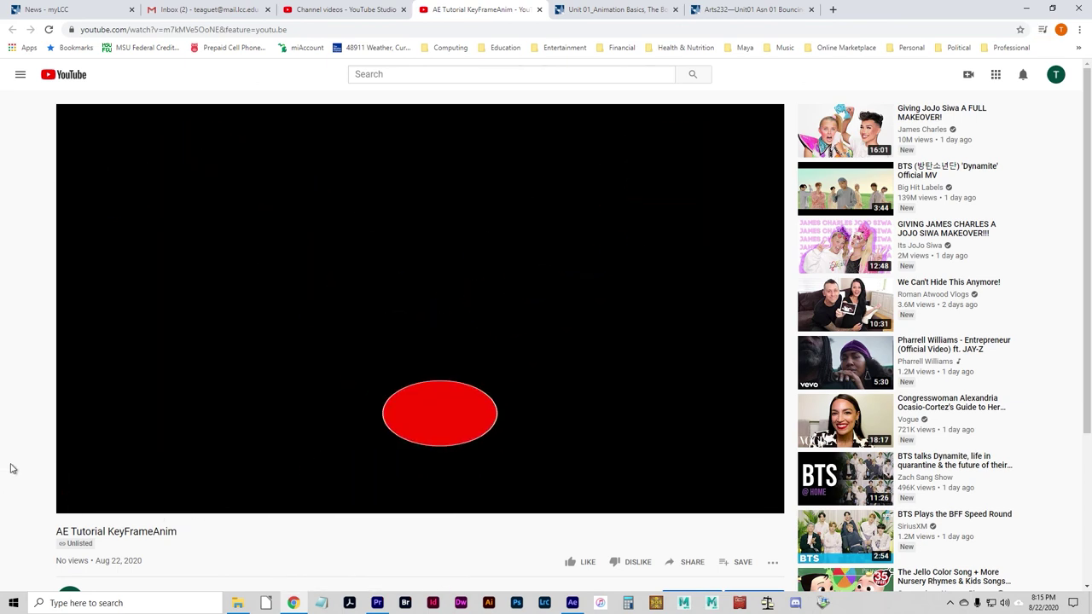